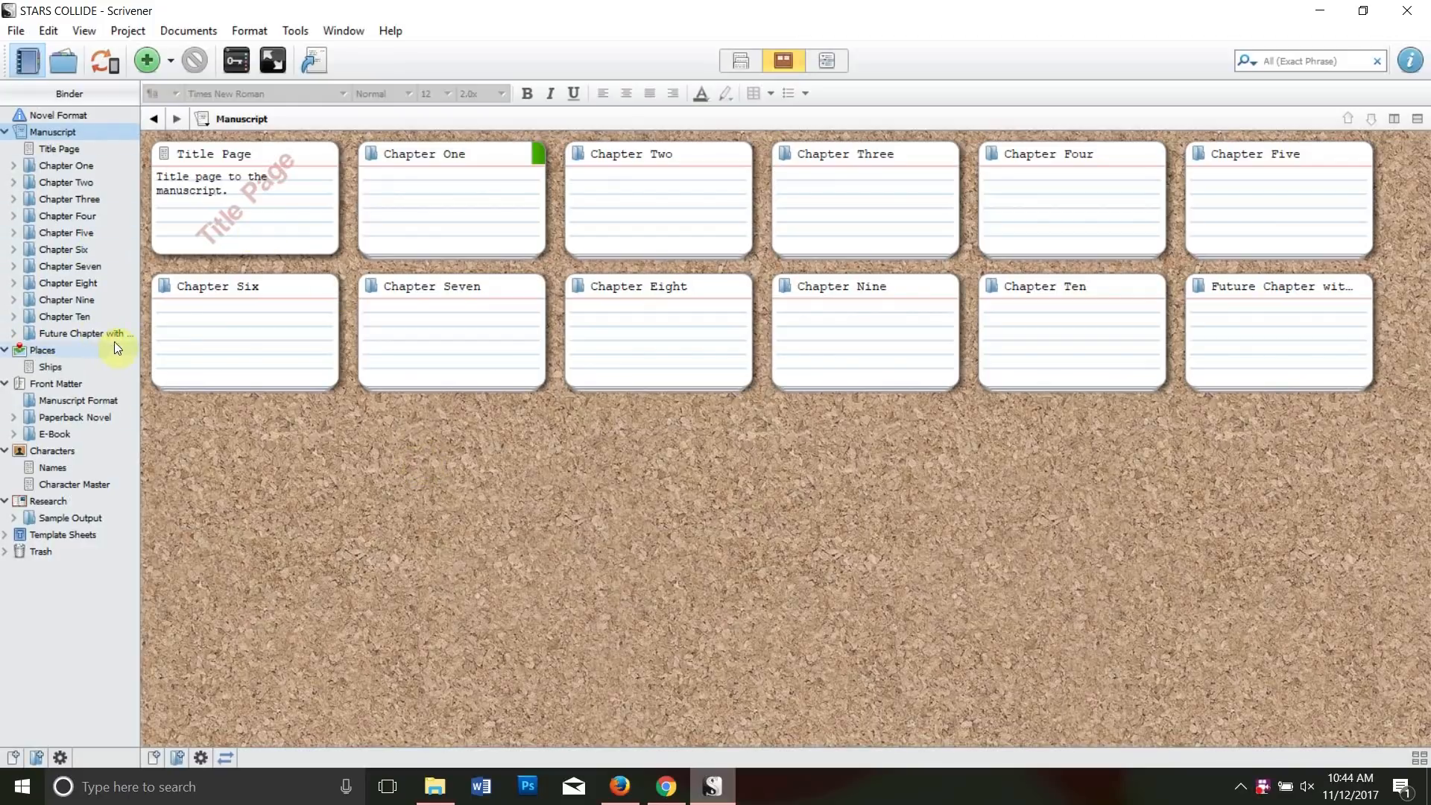
- Open the new project template chooser
click(15, 31)
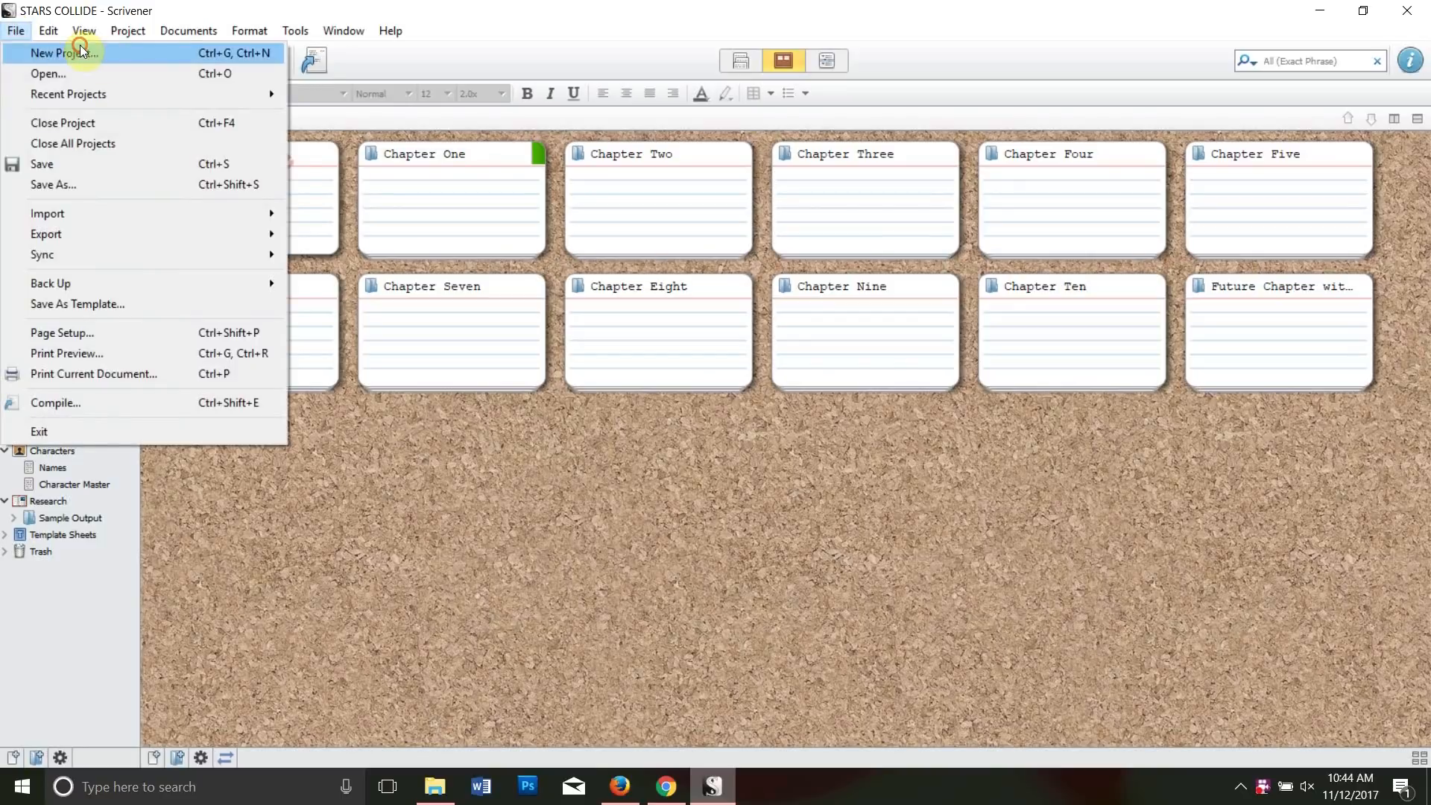
click(100, 56)
drag(712, 160, 717, 124)
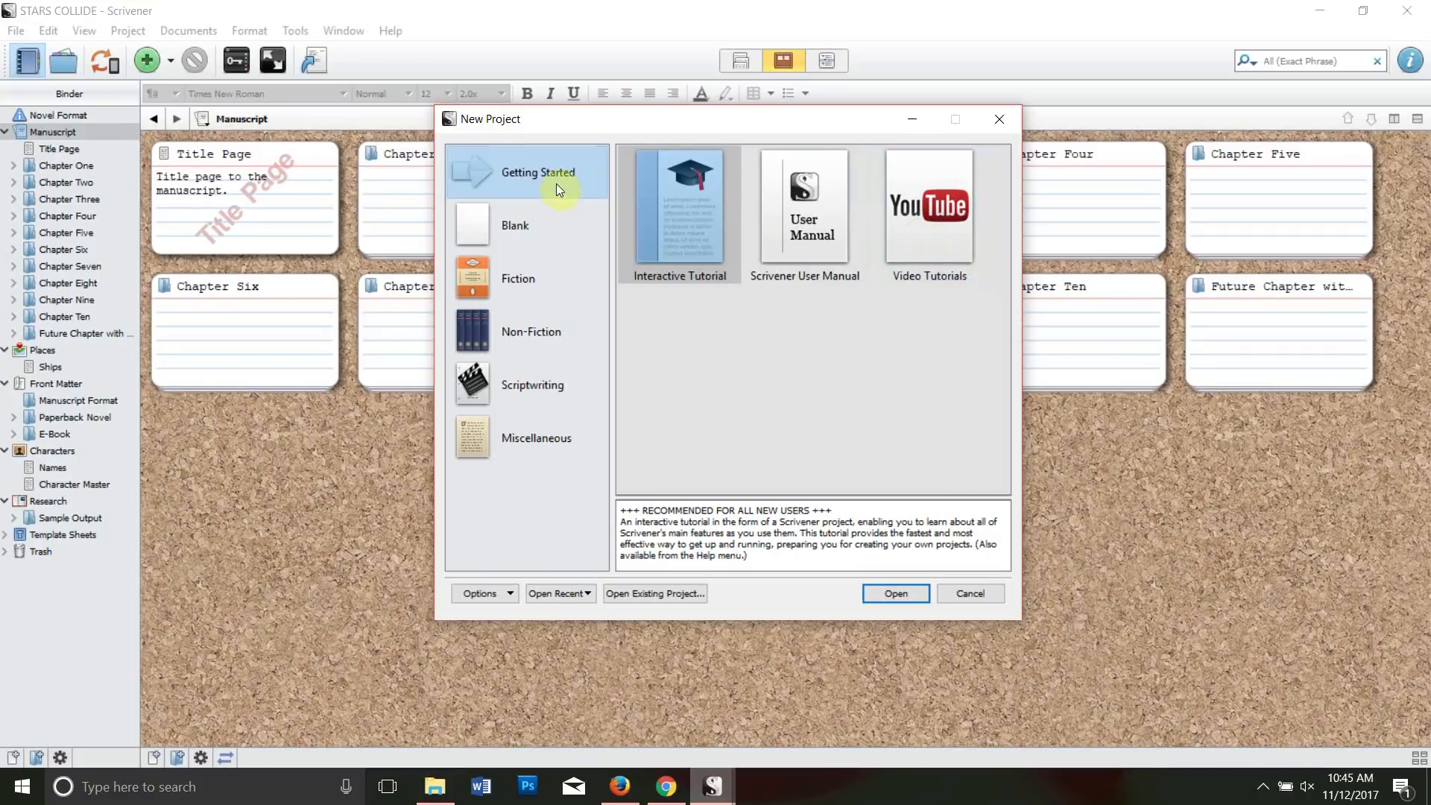
- Look through the Blank, Fiction, Non-Fiction, Scriptwriting and Miscellaneous project template categories
click(522, 224)
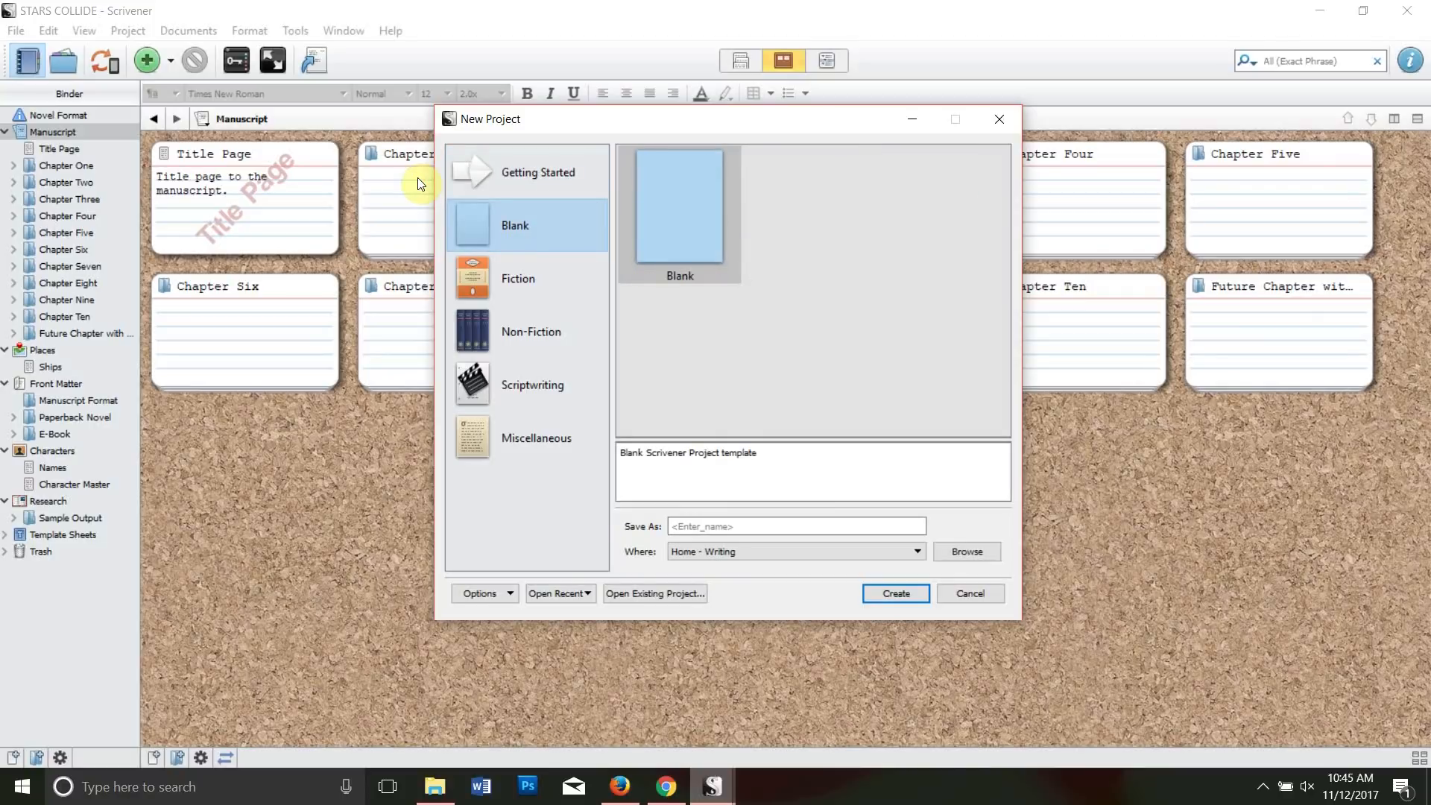
key(Down)
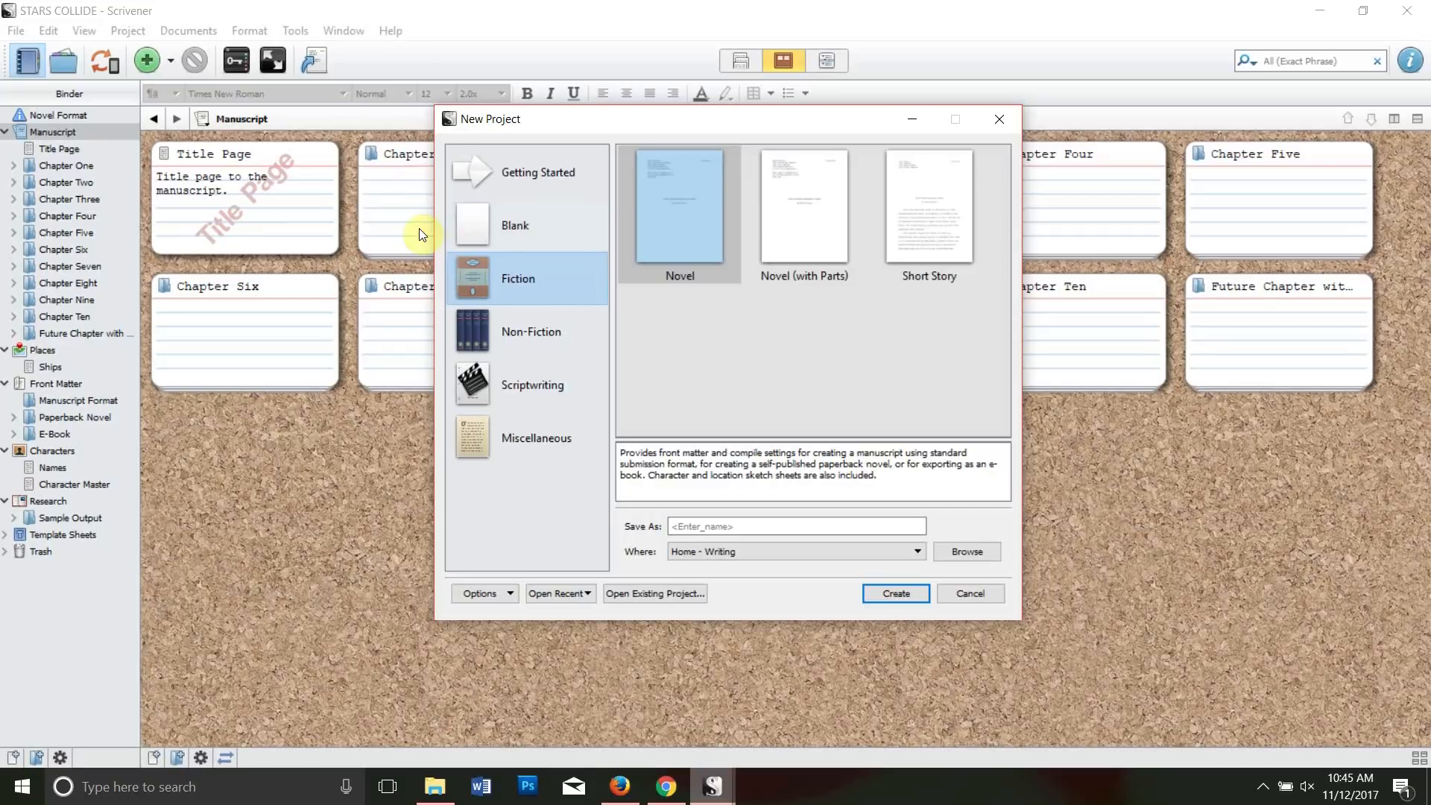
click(527, 332)
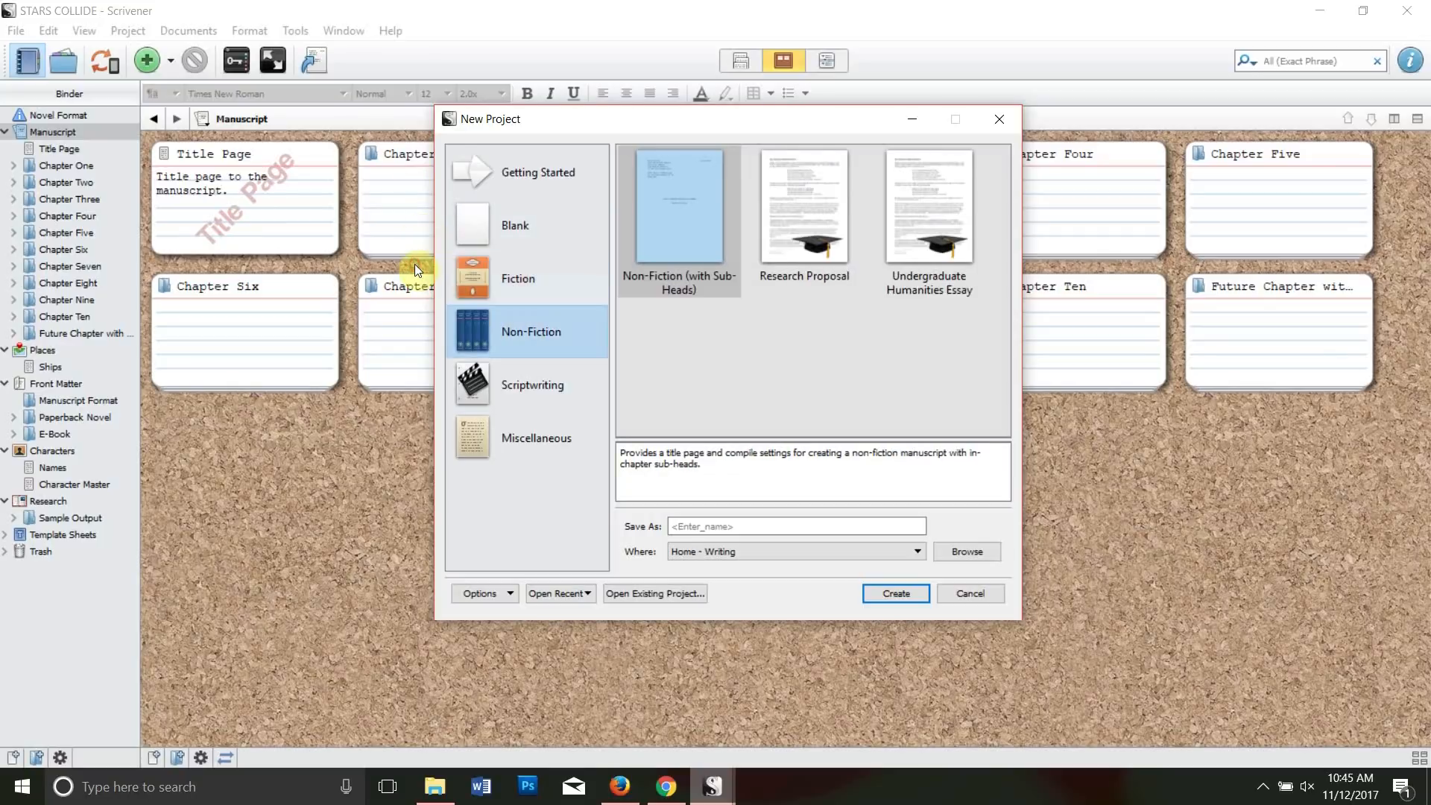
click(530, 378)
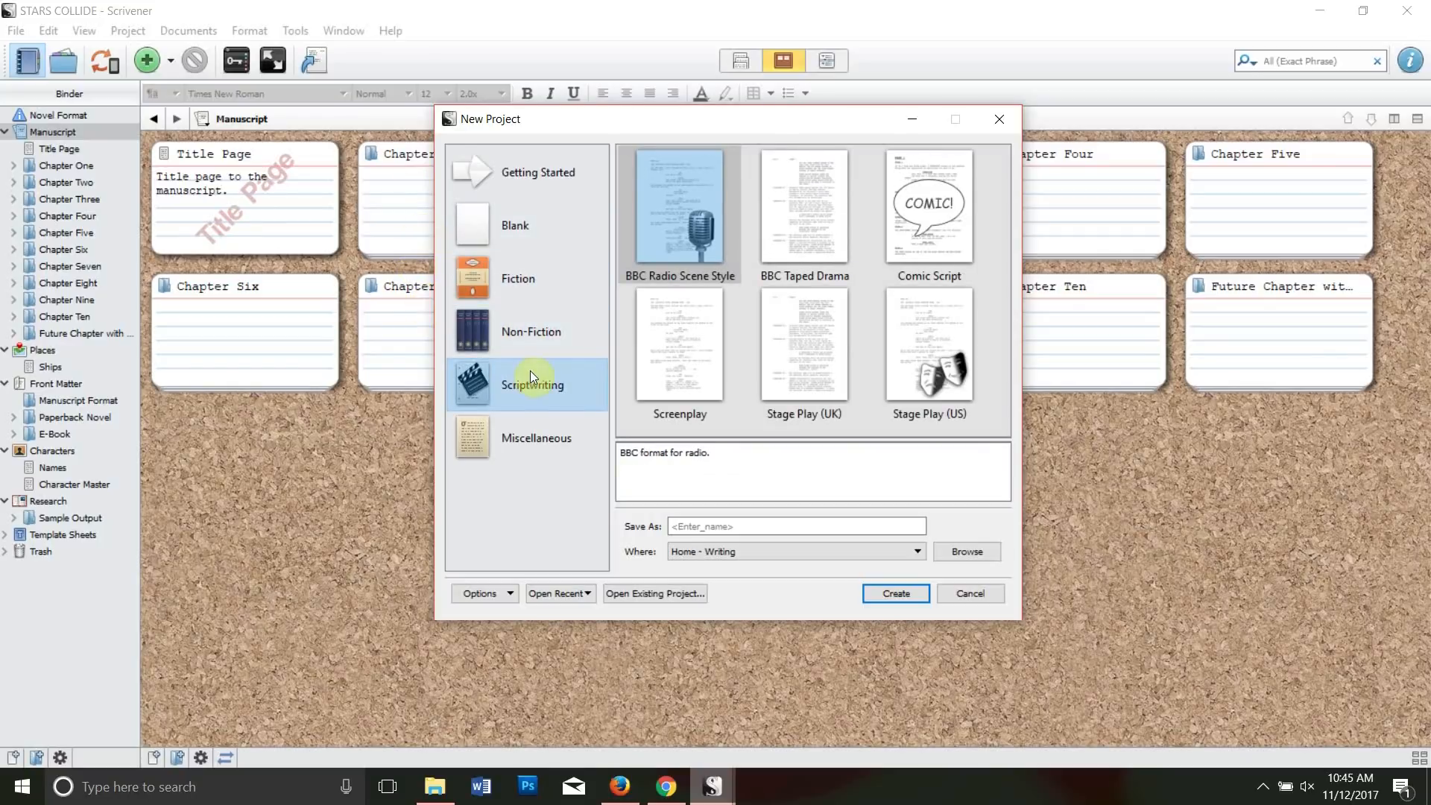
key(Down)
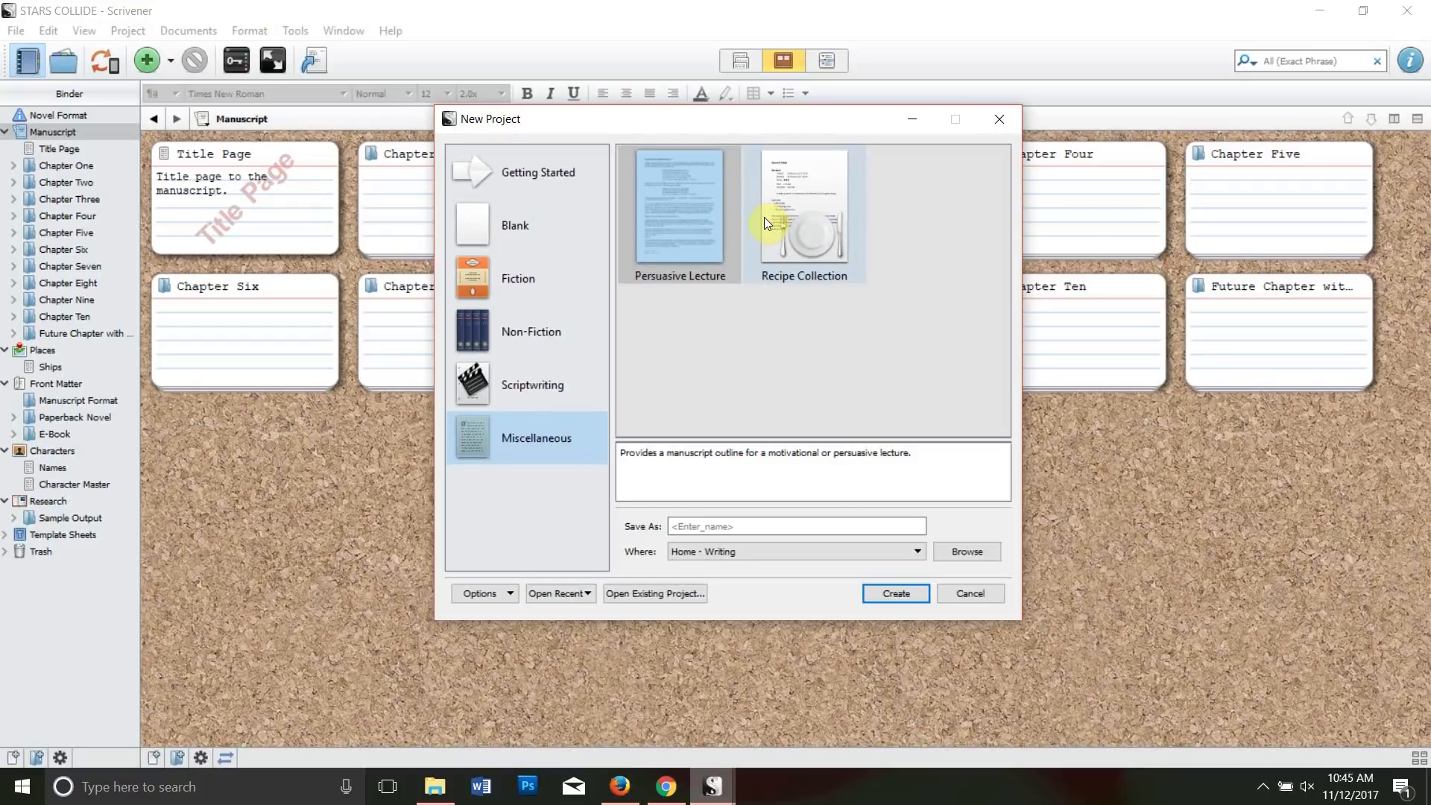
- Choose the Novel template from the Fiction category and name the new project YouTubeNovel
click(541, 281)
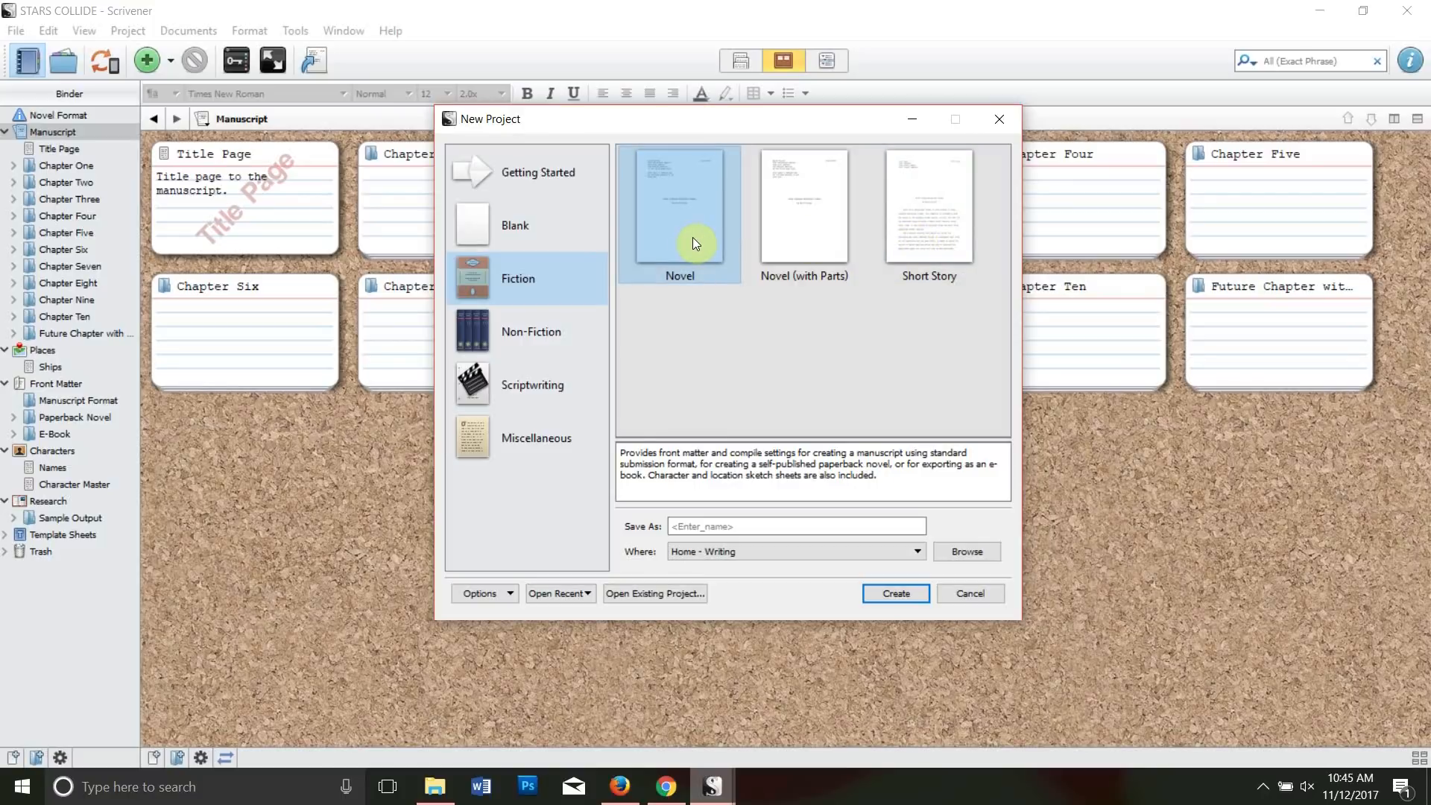
click(825, 230)
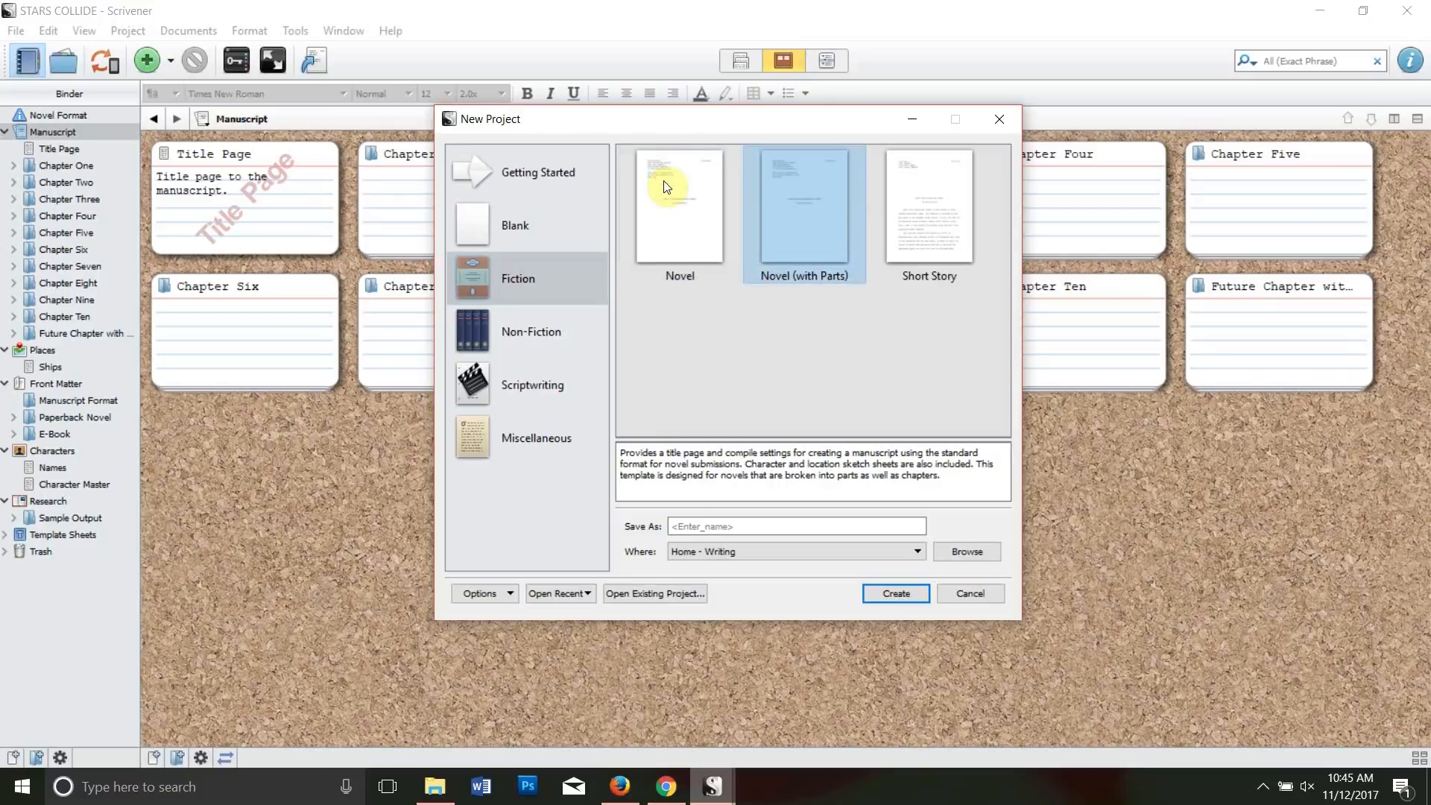
click(668, 187)
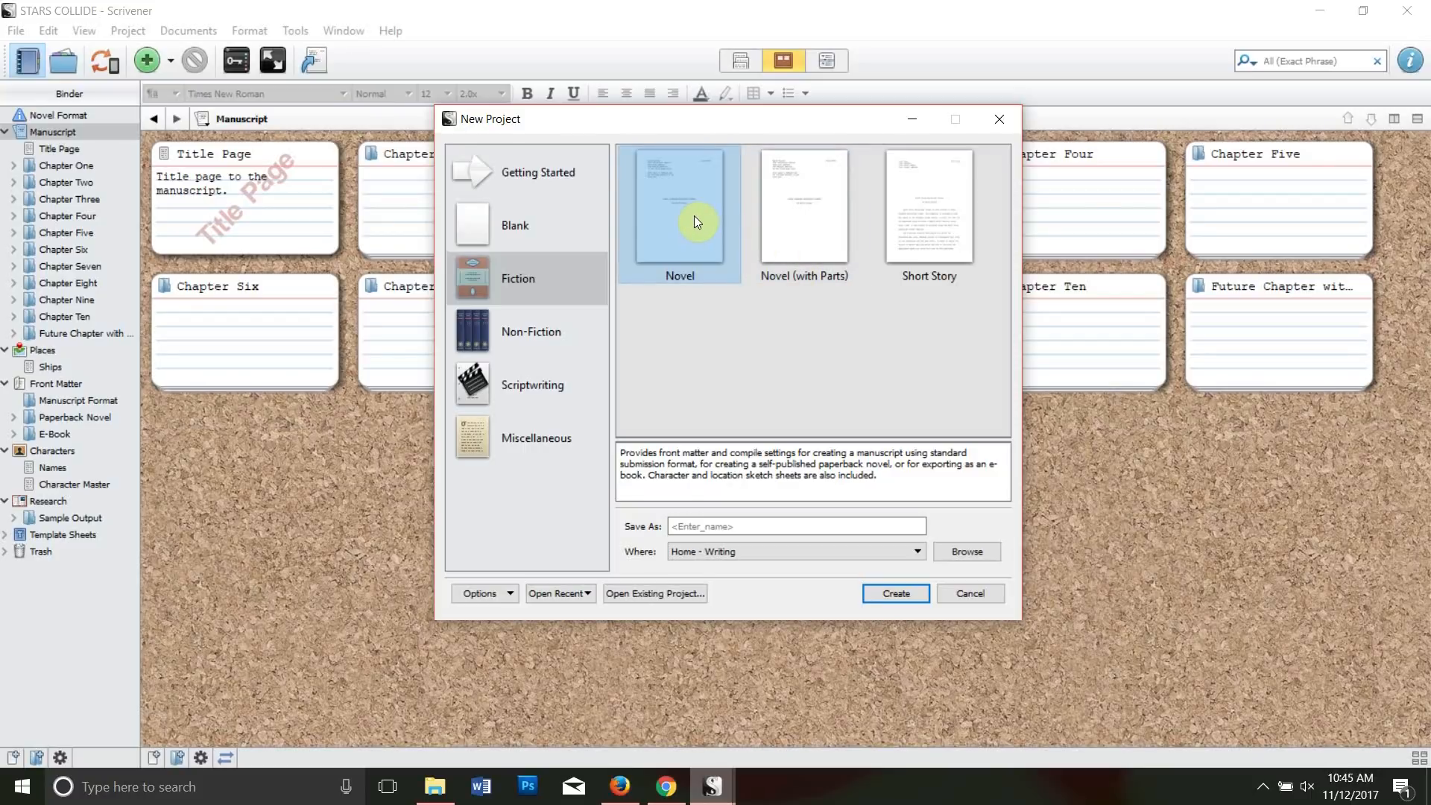
click(727, 526)
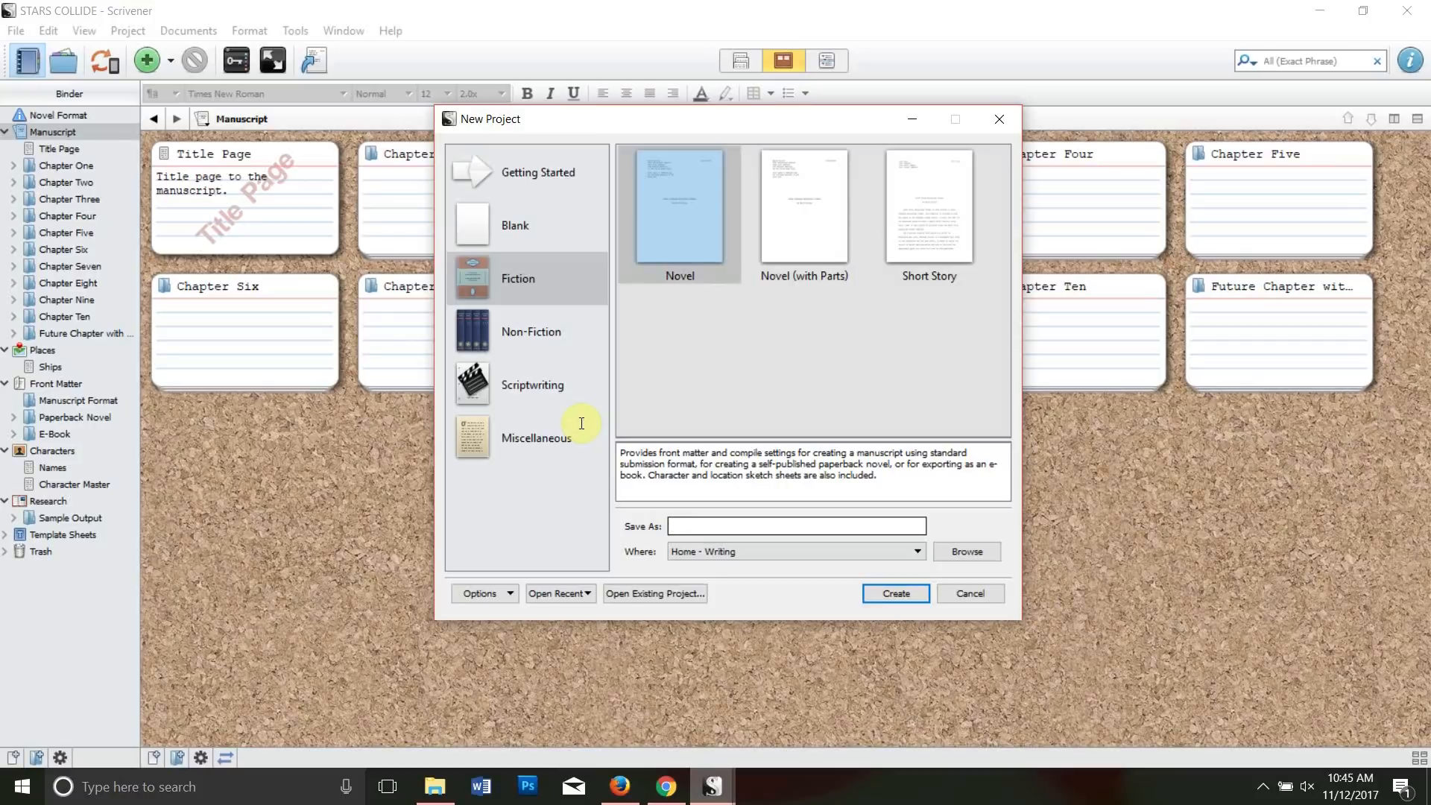
text(YouTubeNovel)
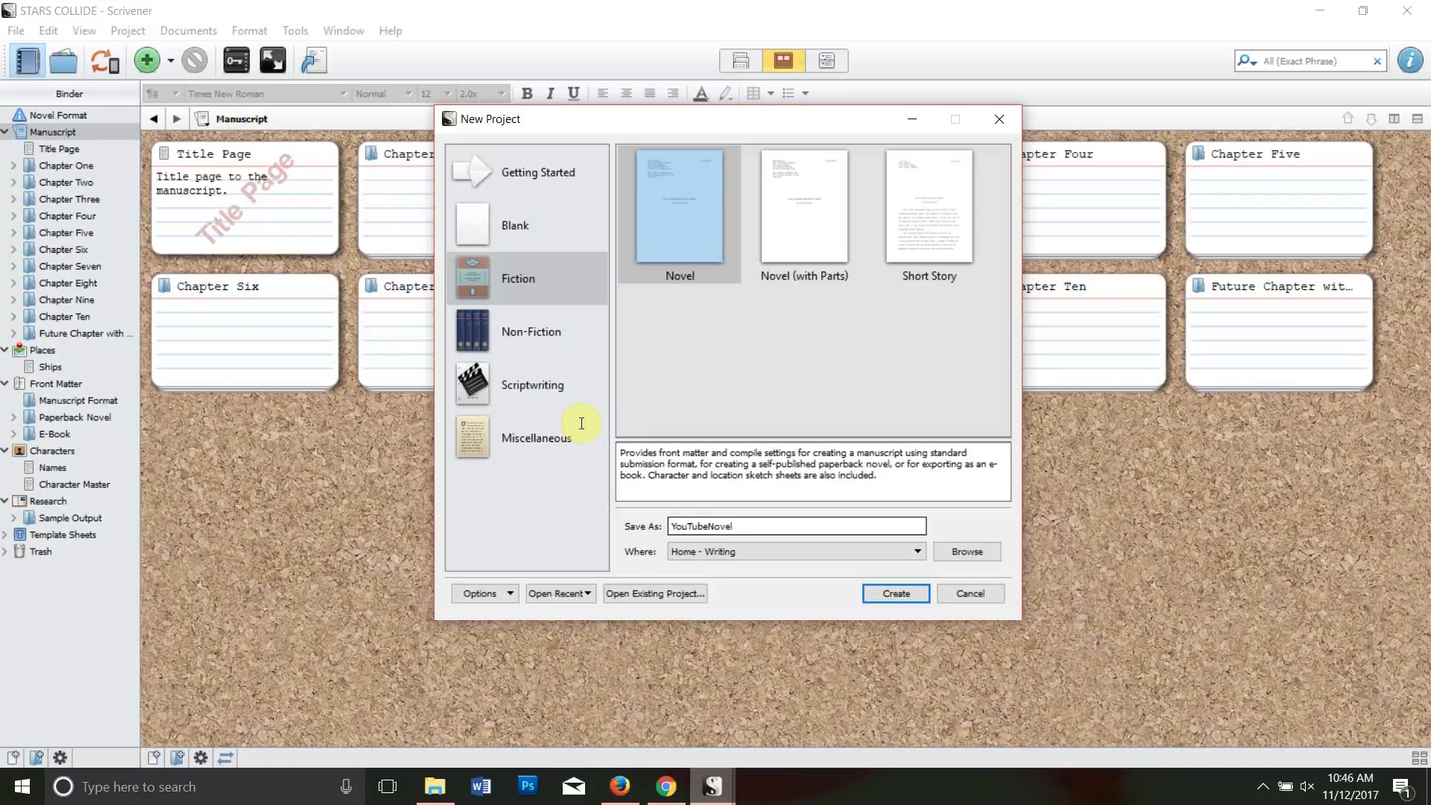
- Set the save location to the YouTube folder in BOOK DEAL & PROMO, create the project and maximize its window
click(768, 551)
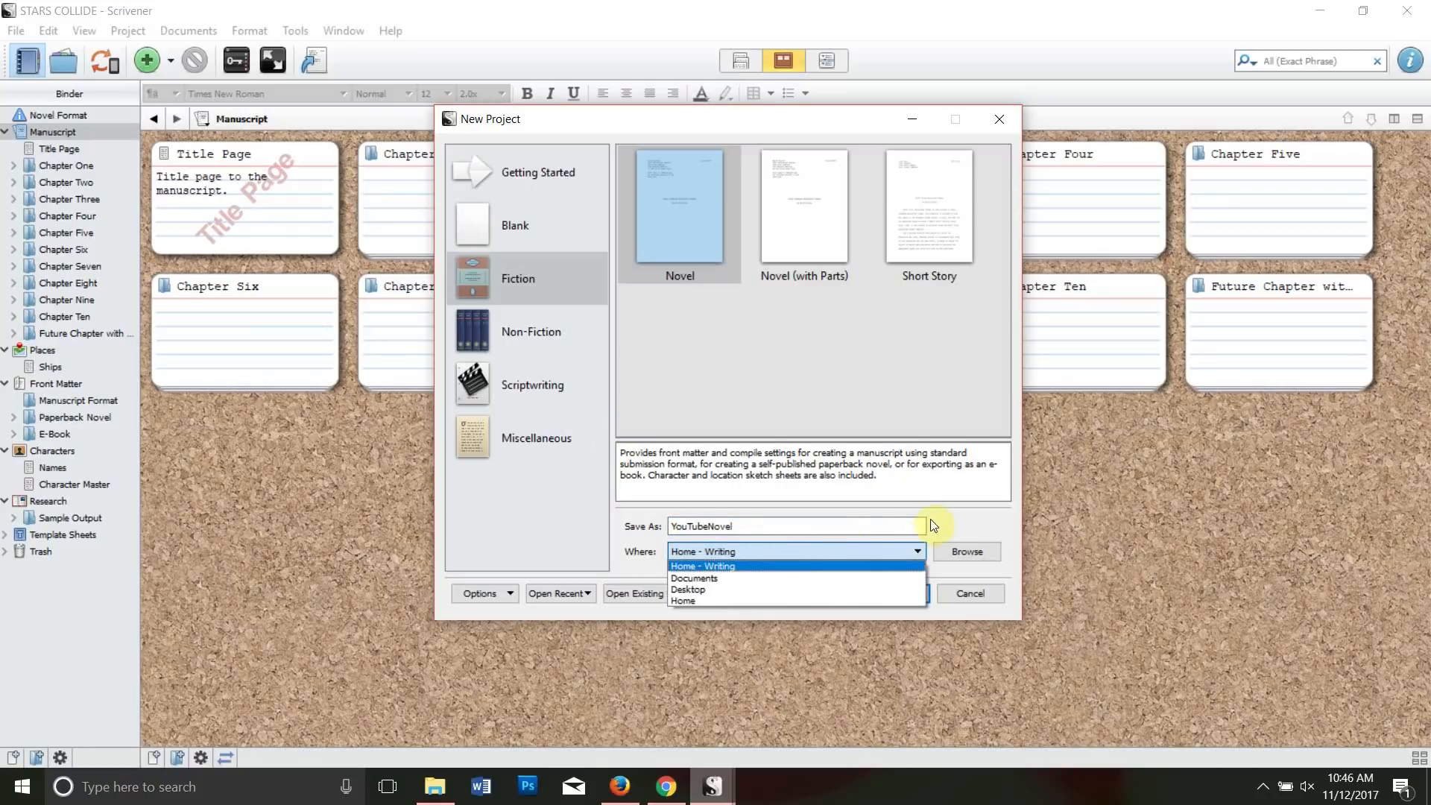
click(758, 413)
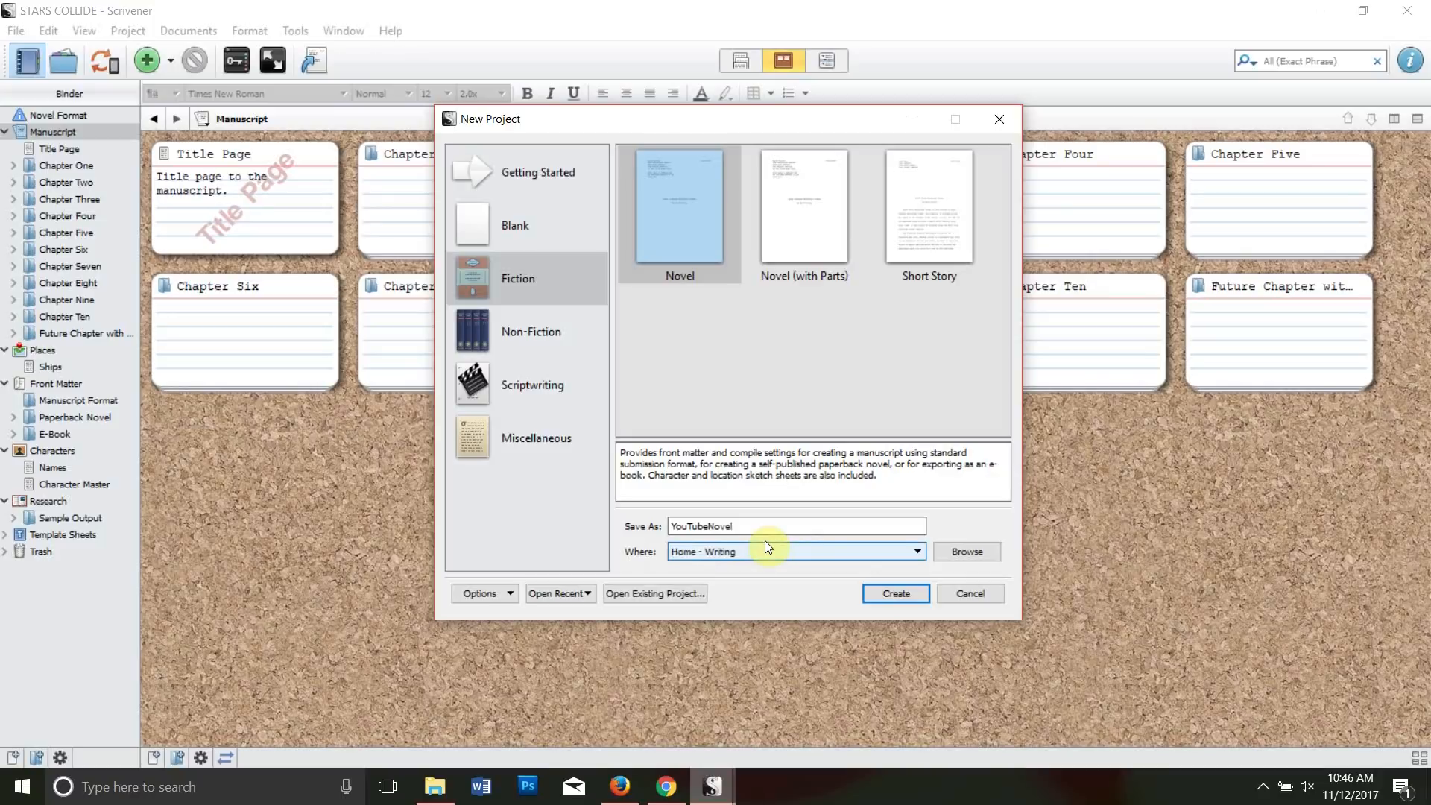
click(967, 552)
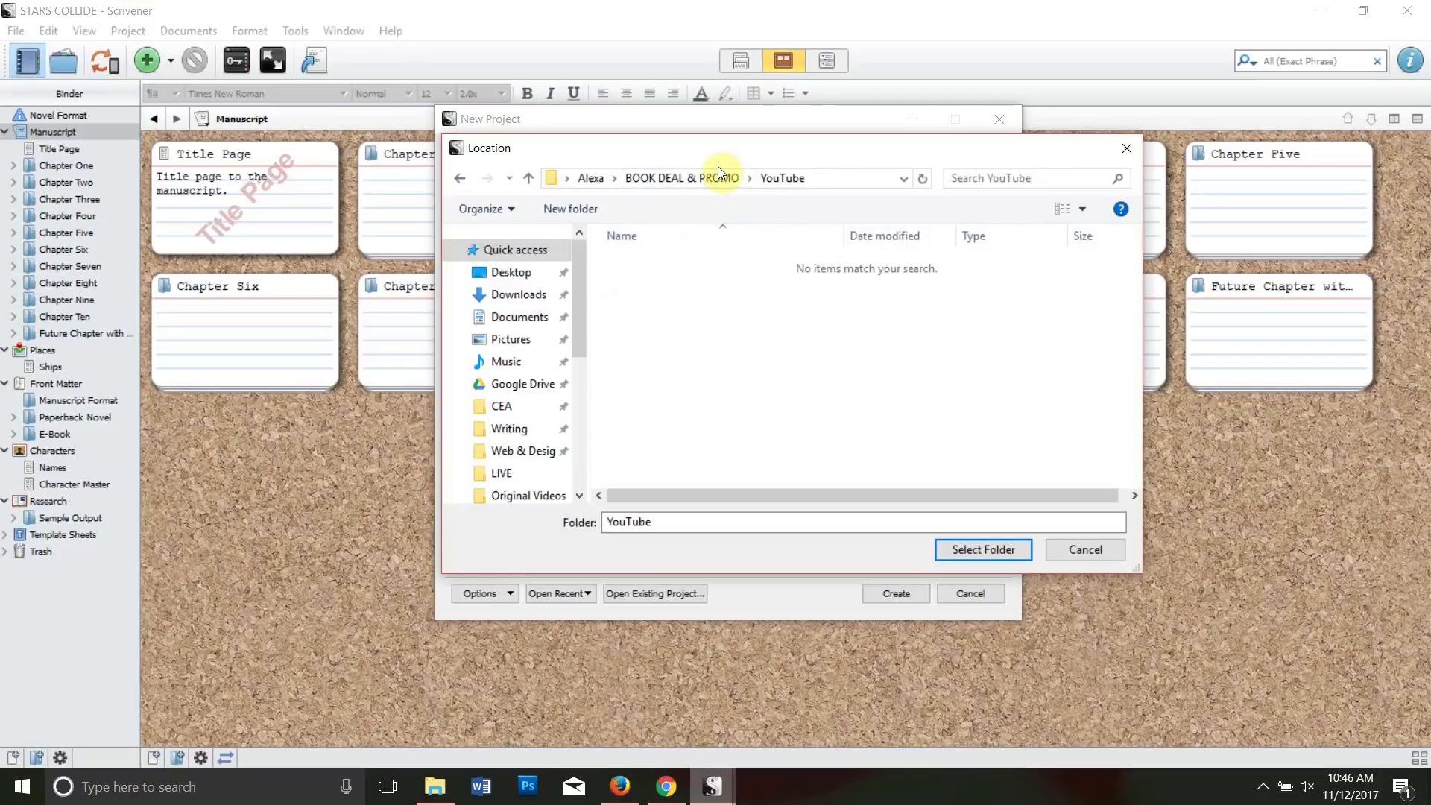
click(984, 550)
click(895, 594)
drag(892, 247, 809, 93)
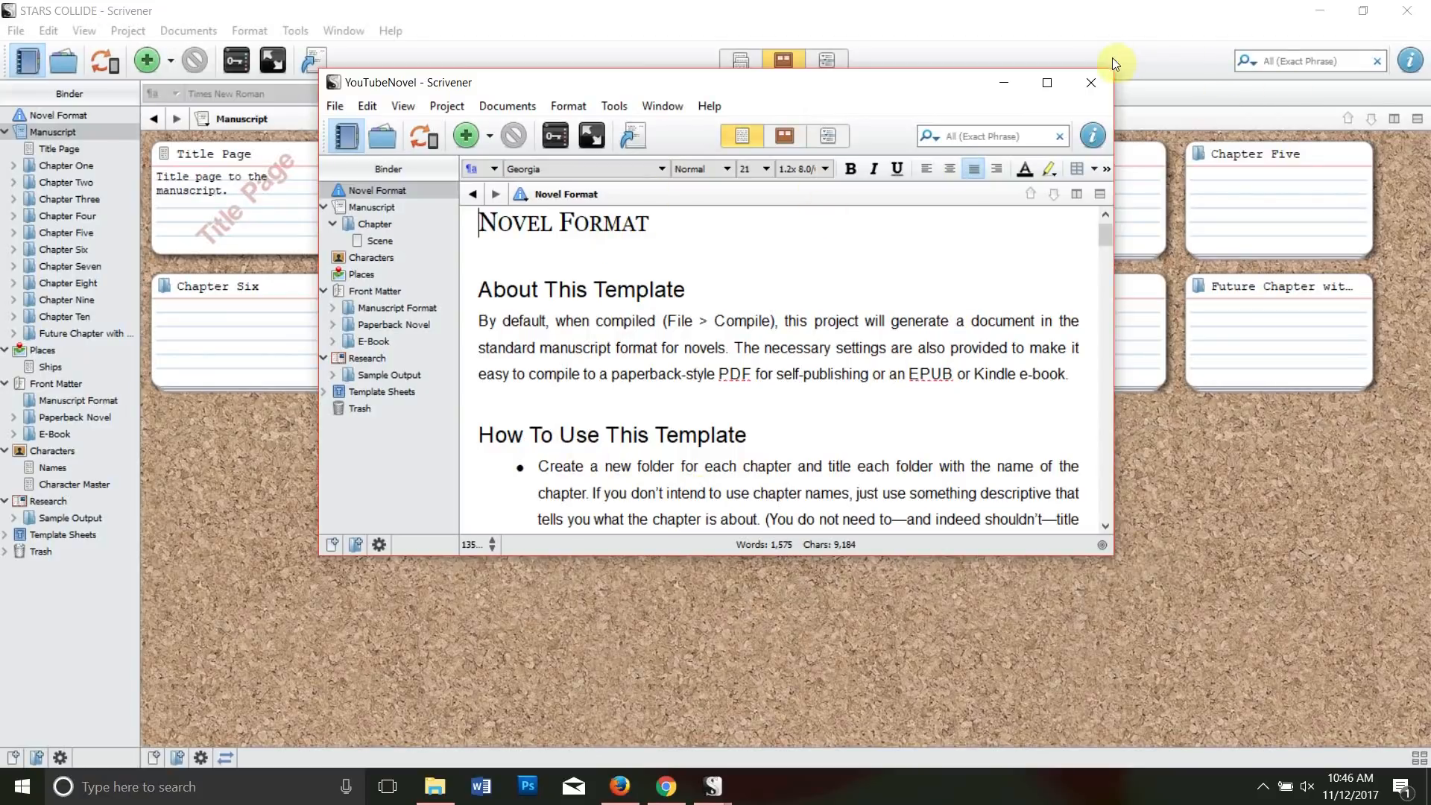
click(1047, 82)
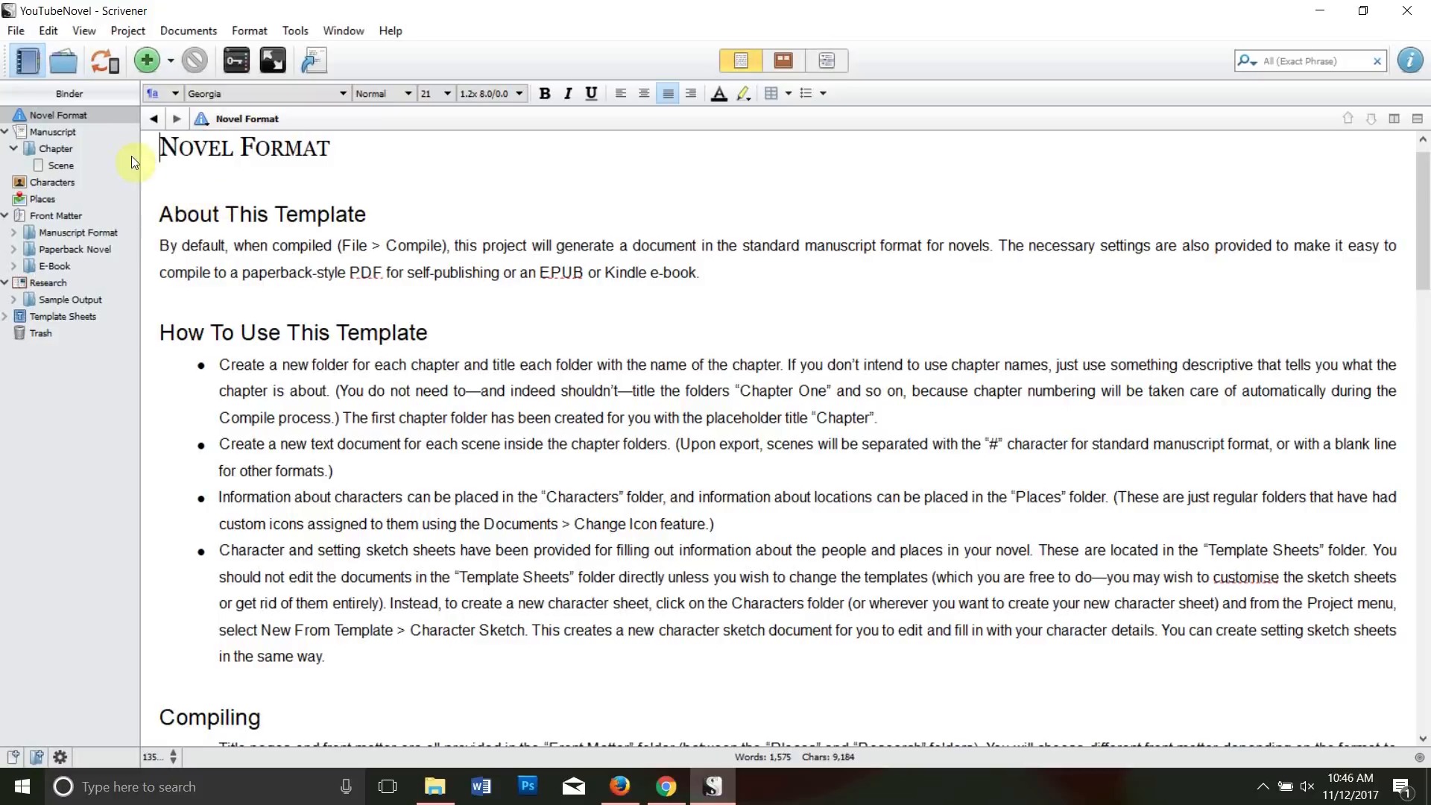
- Read through the Novel Format template instructions from beginning to end
scroll(412, 451, down, 4)
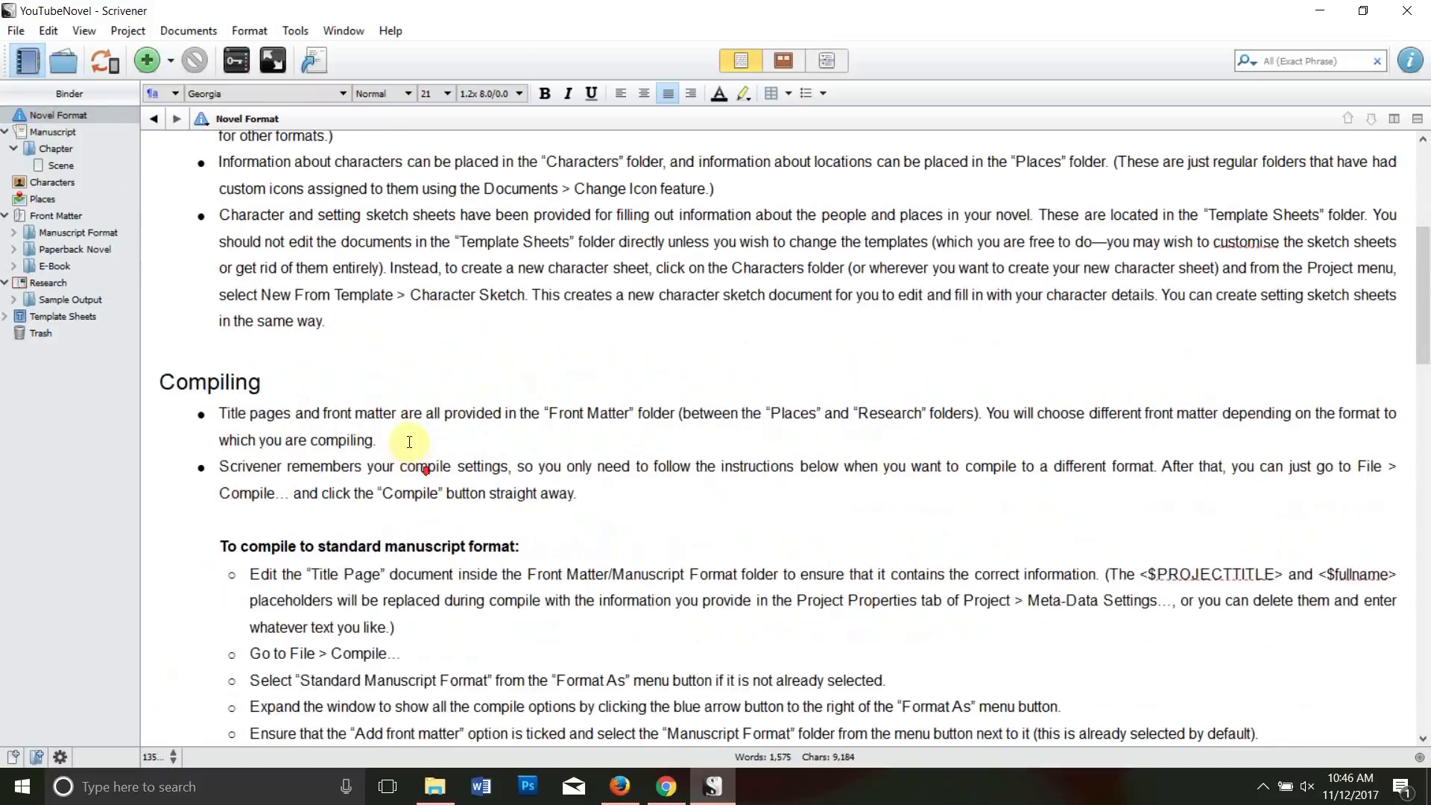
scroll(409, 442, down, 18)
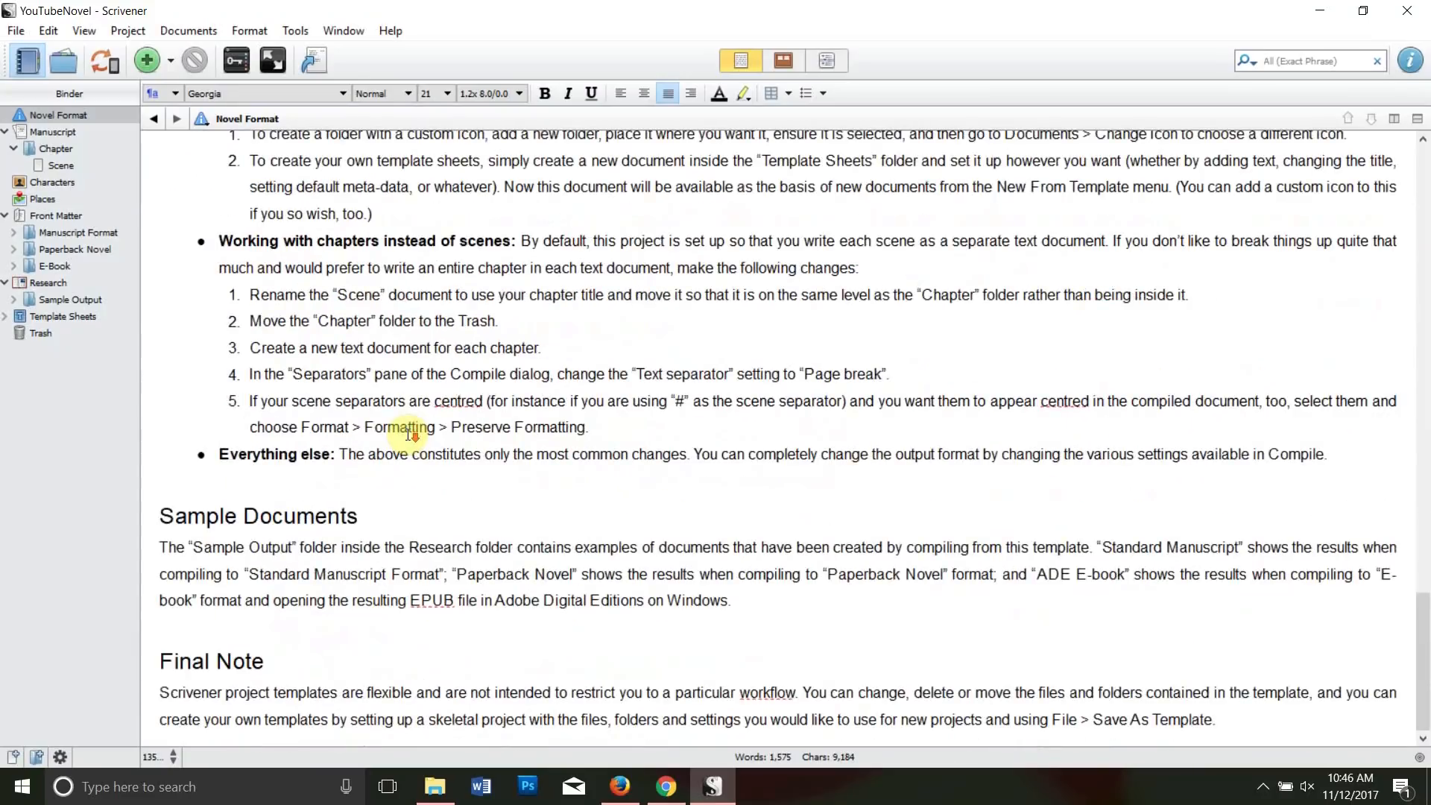
scroll(412, 436, up, 20)
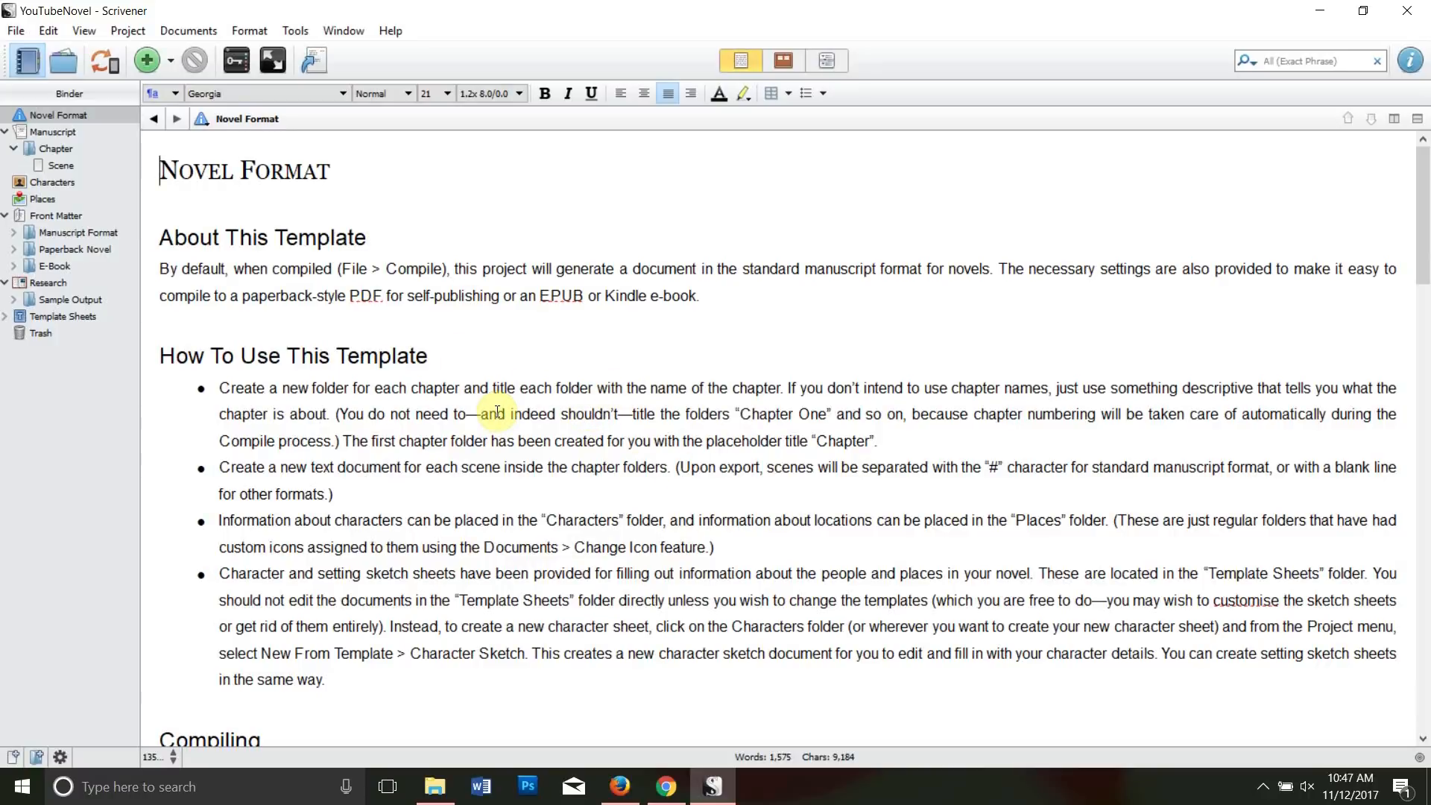
- Rename the manuscript's existing Chapter folder to Chapter One
click(46, 131)
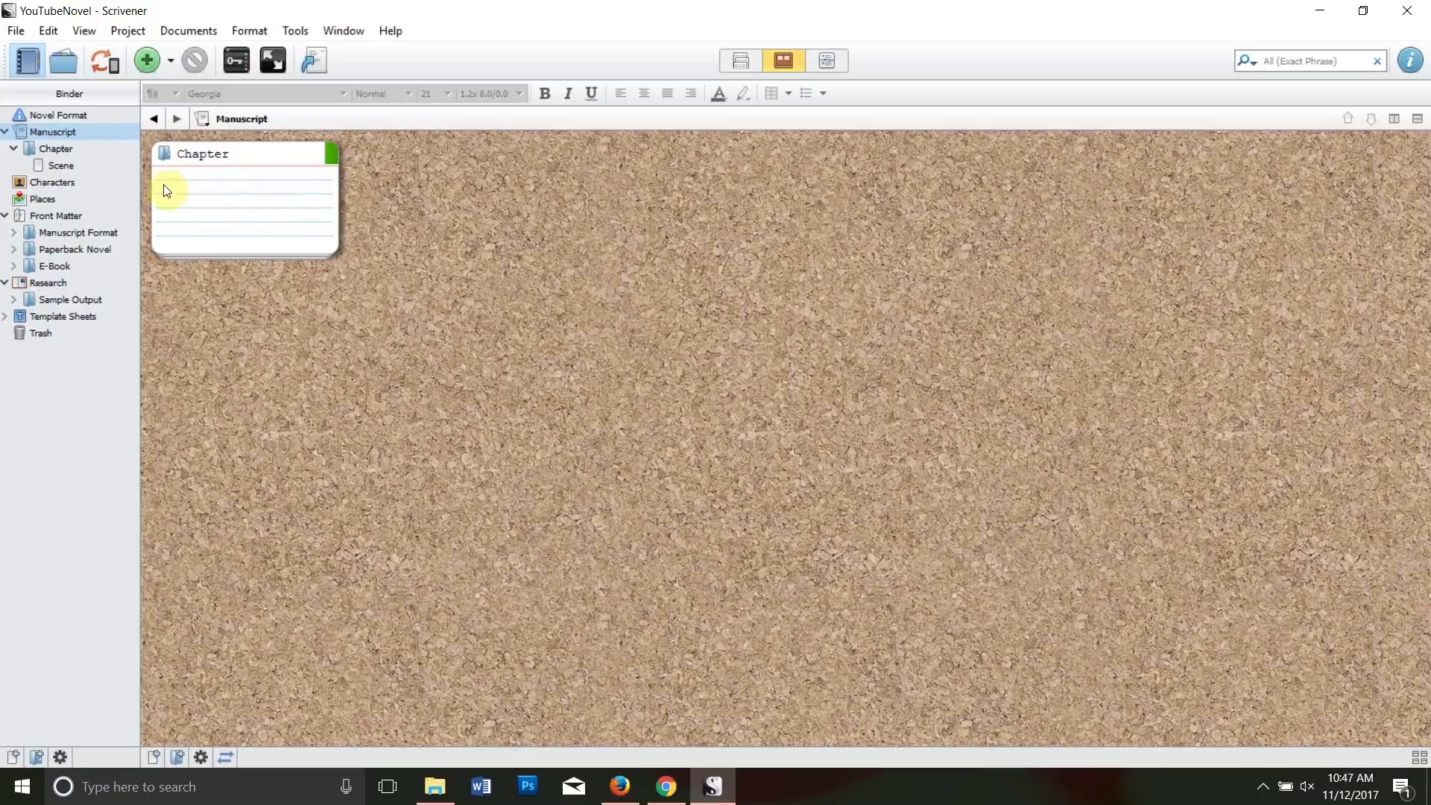
click(61, 149)
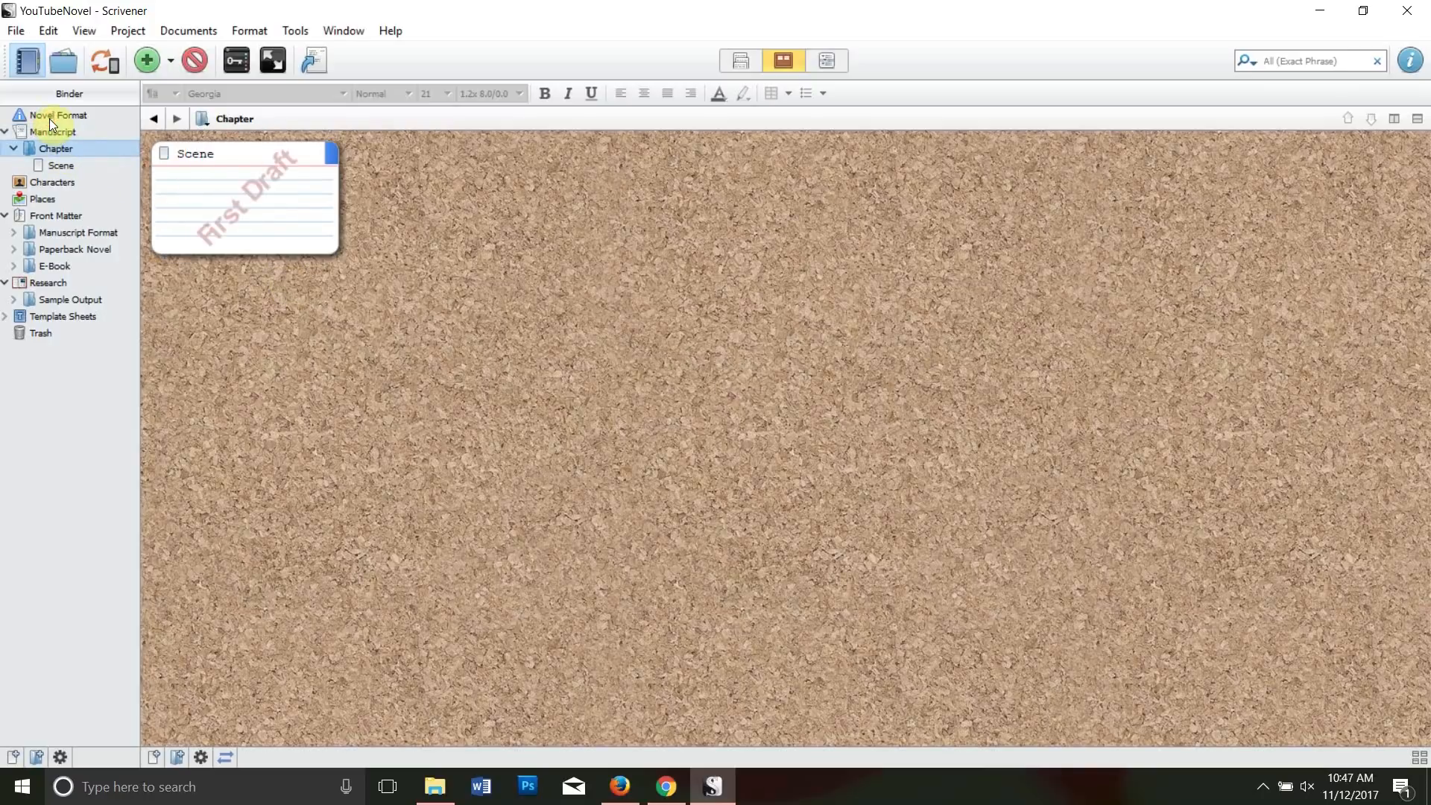
right_click(64, 150)
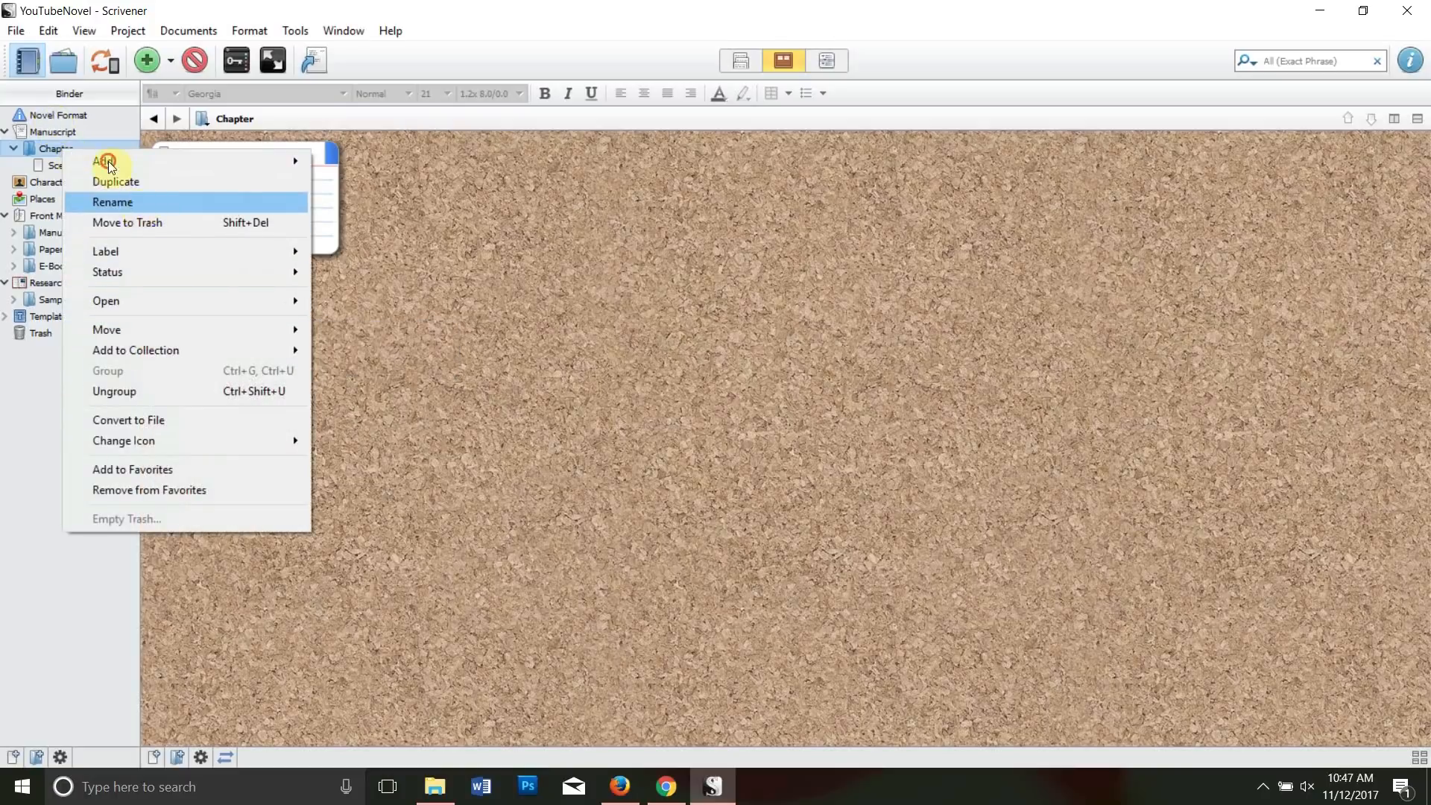
key(Return)
text(One)
click(47, 164)
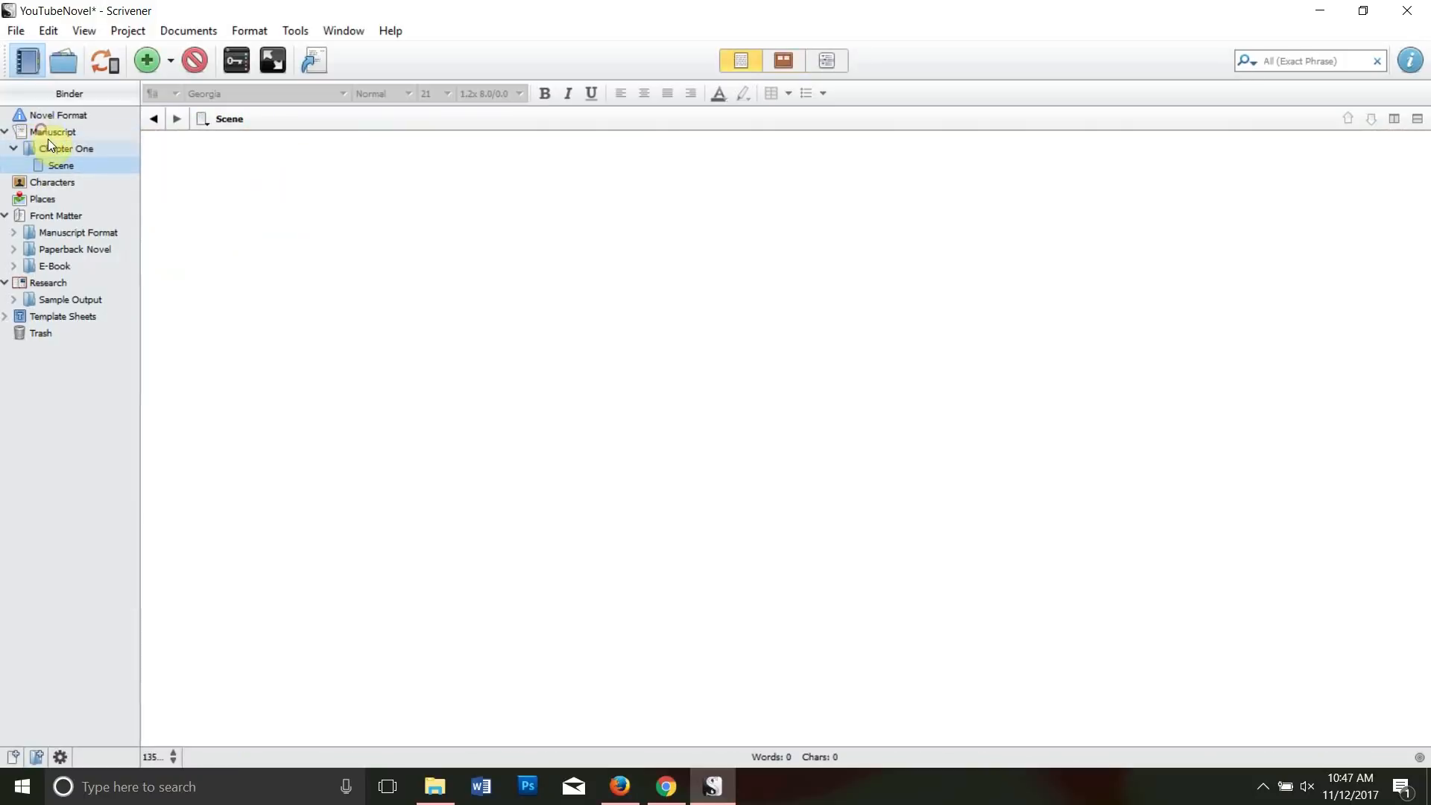
- View the index cards of Manuscript and Chapter One, and the Scene document's writing page
click(47, 137)
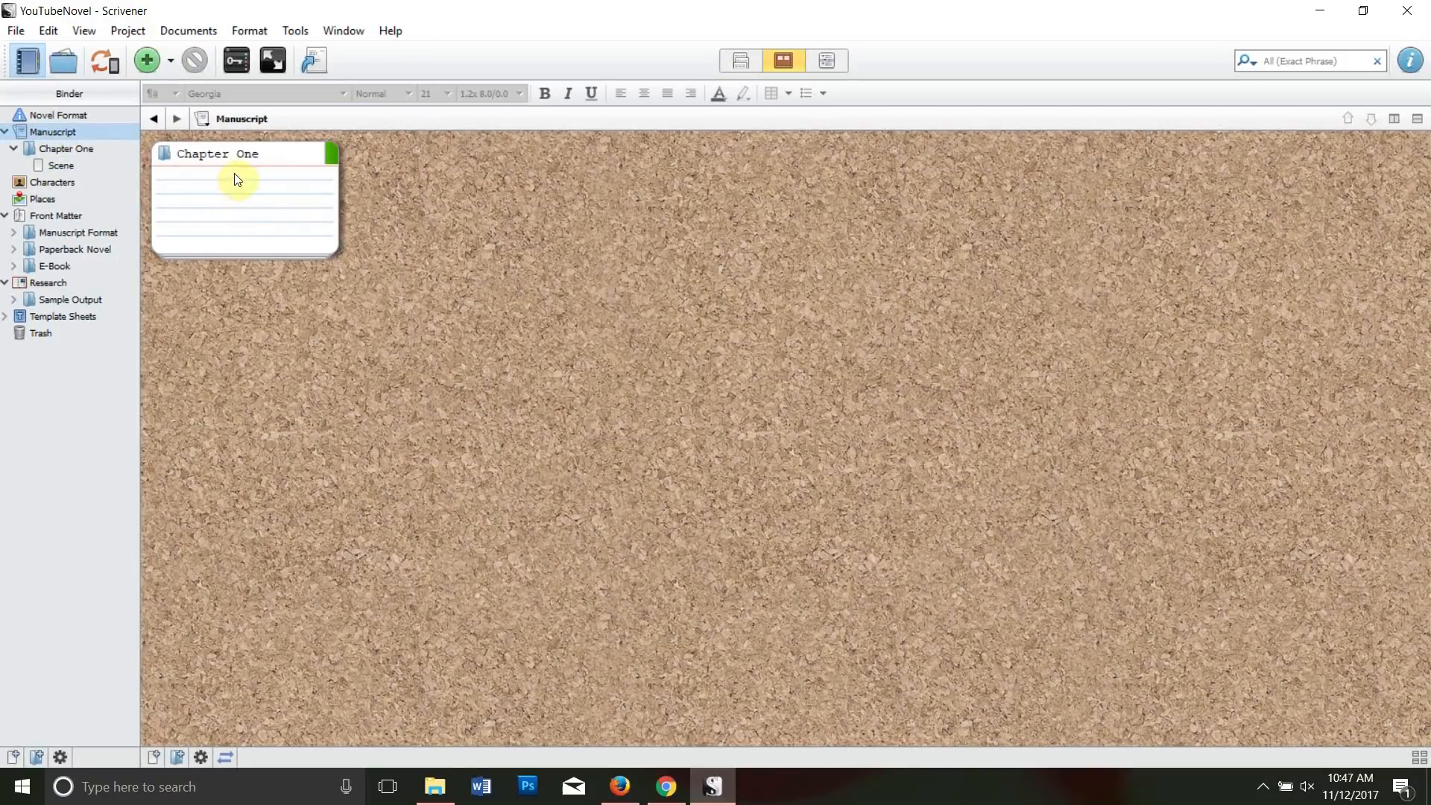
click(73, 150)
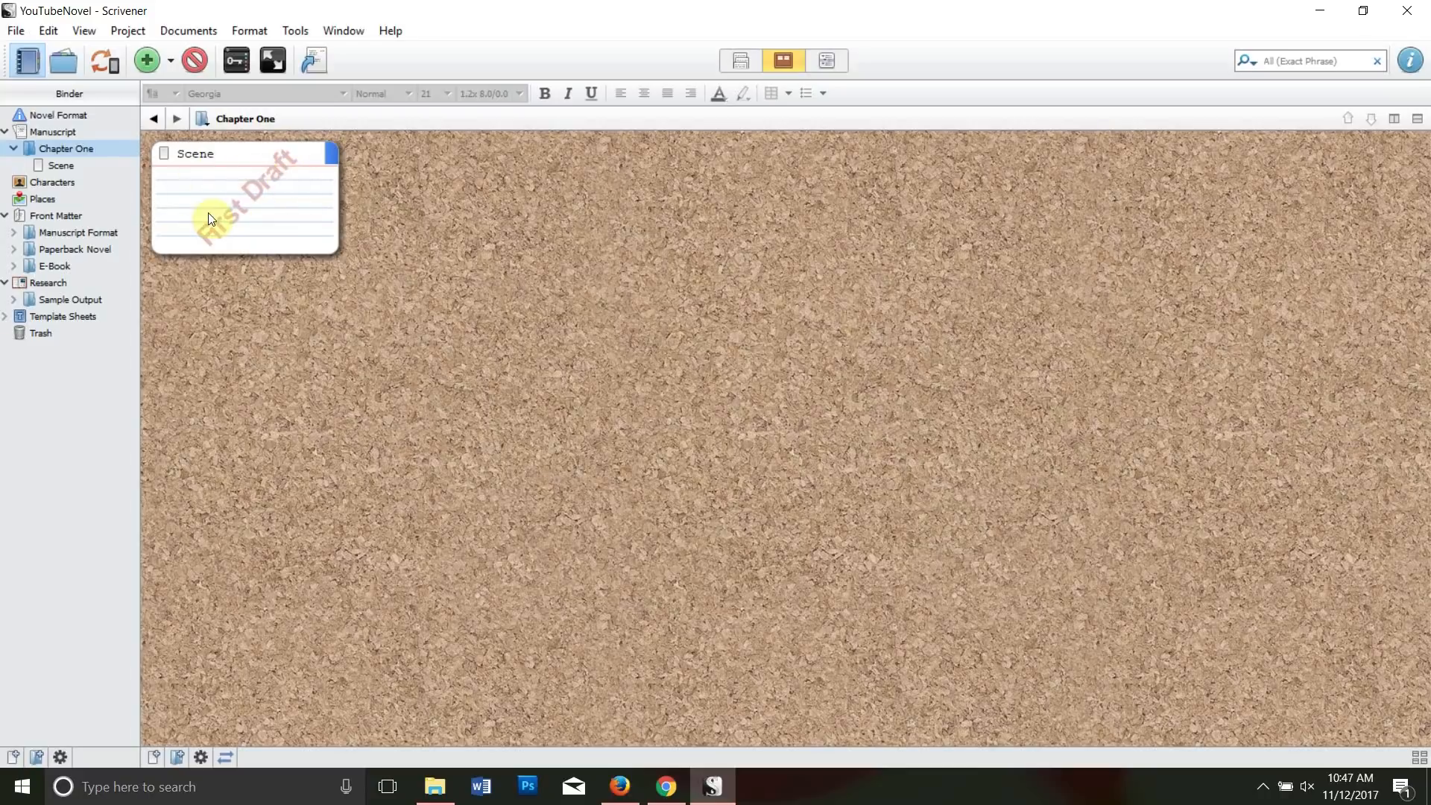
click(66, 163)
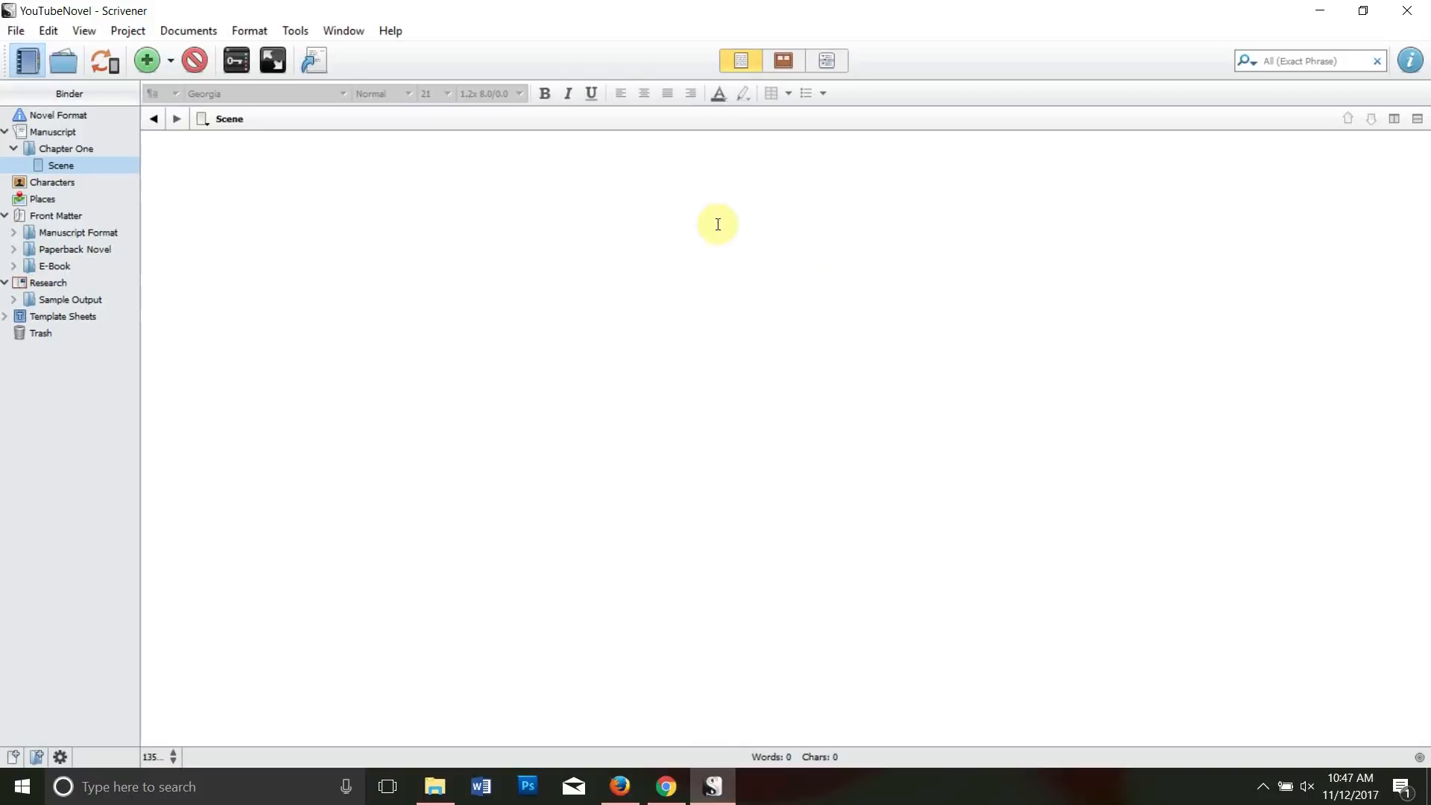
click(718, 223)
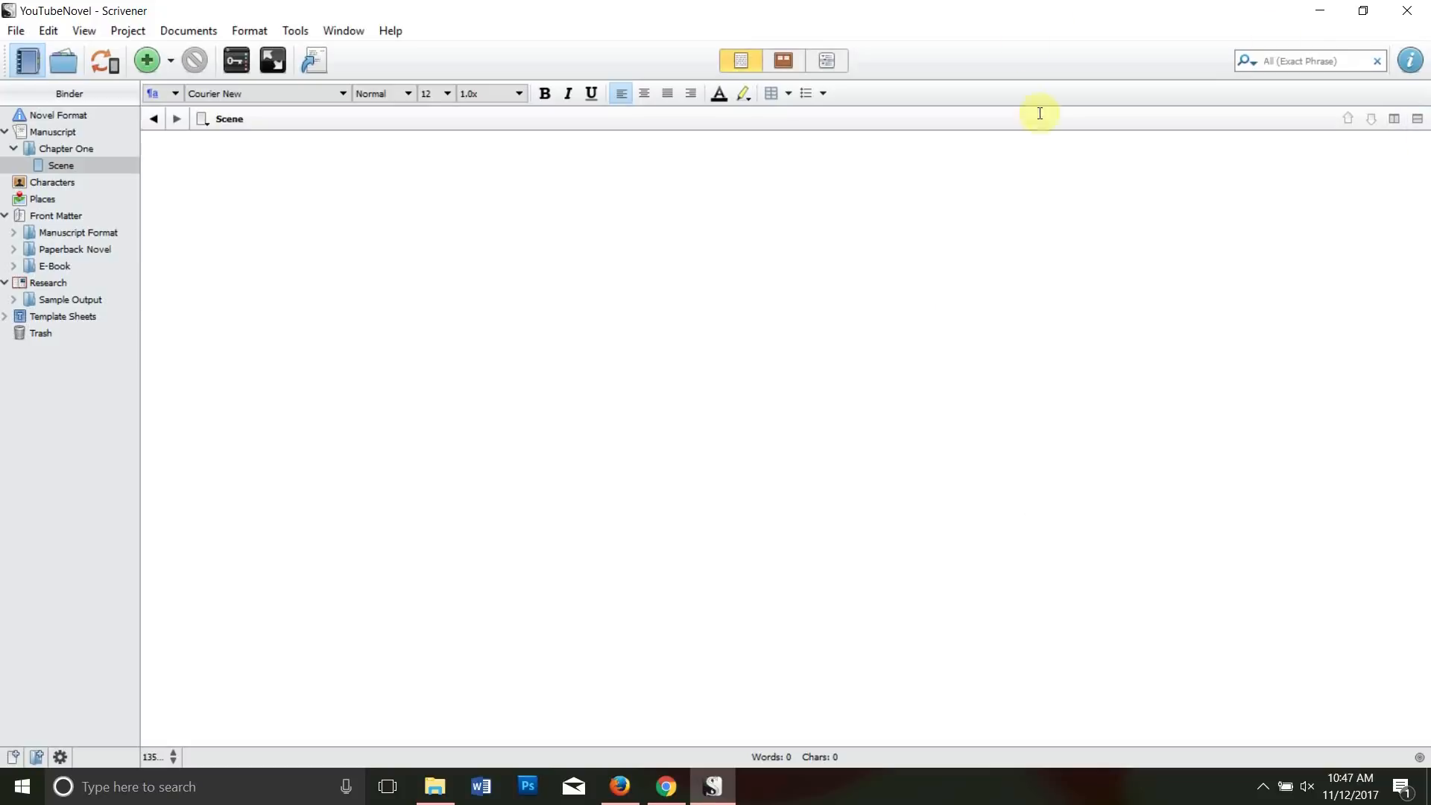
- Add a new folder named Chapter Two after Chapter One in the manuscript
click(55, 150)
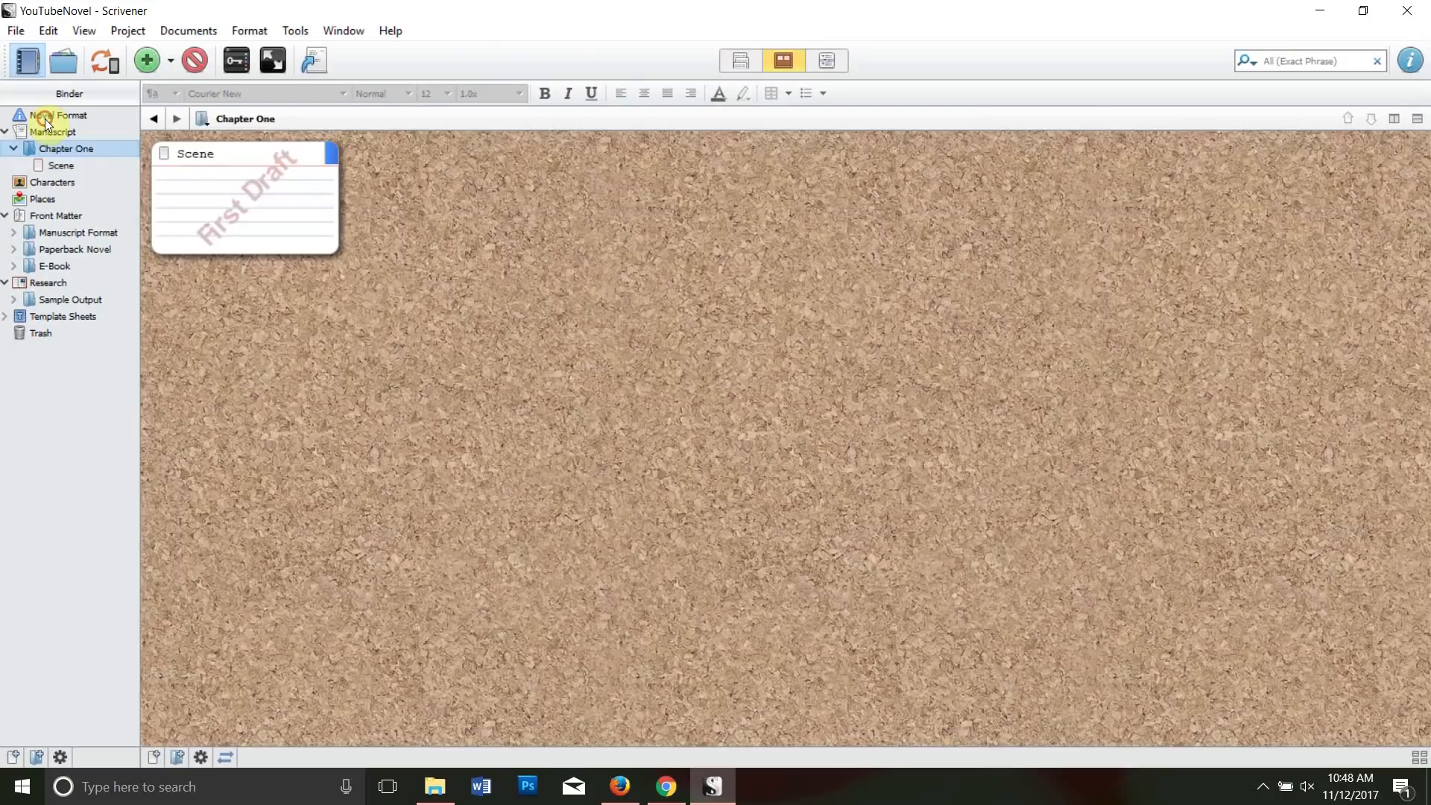
click(173, 65)
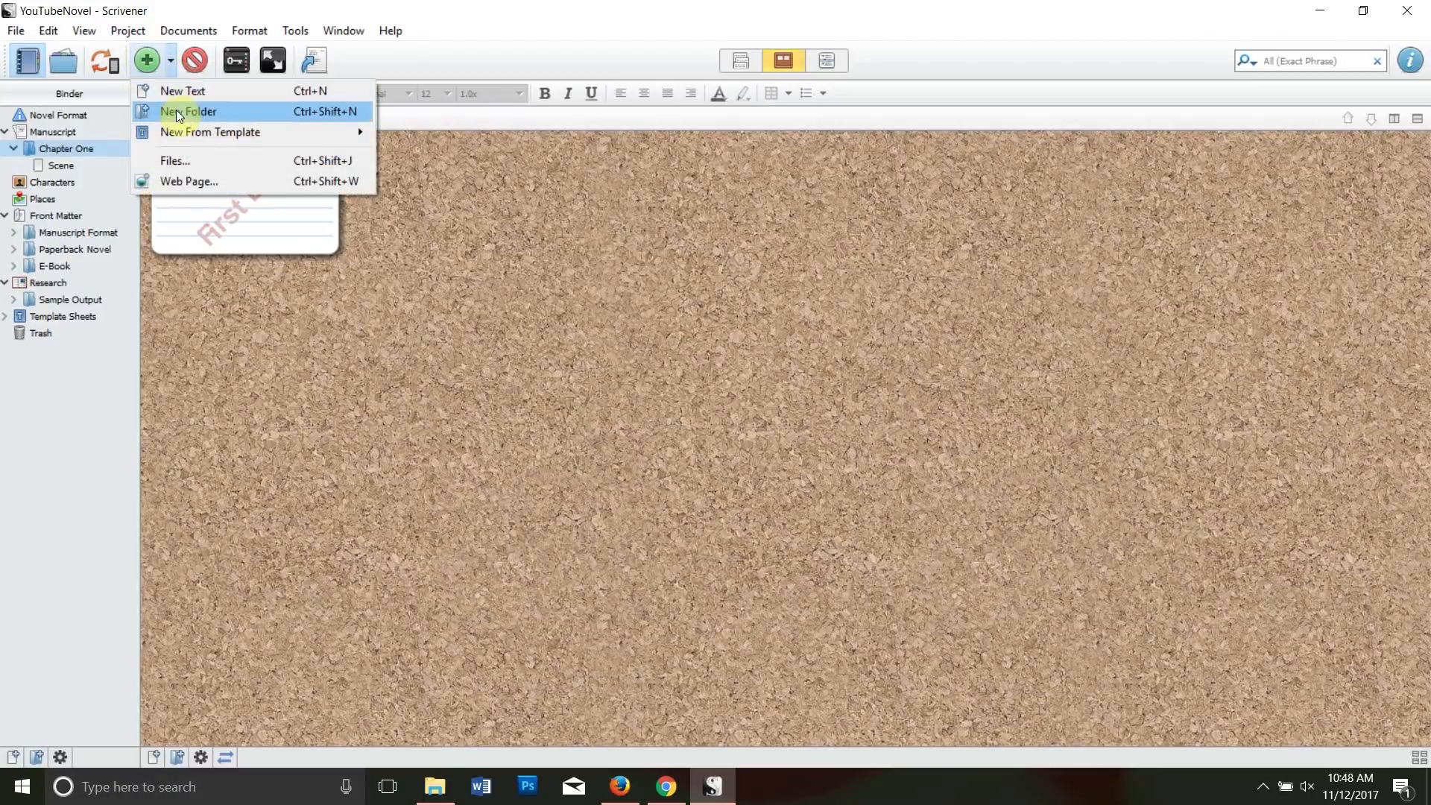
click(141, 104)
text(Chapter Two)
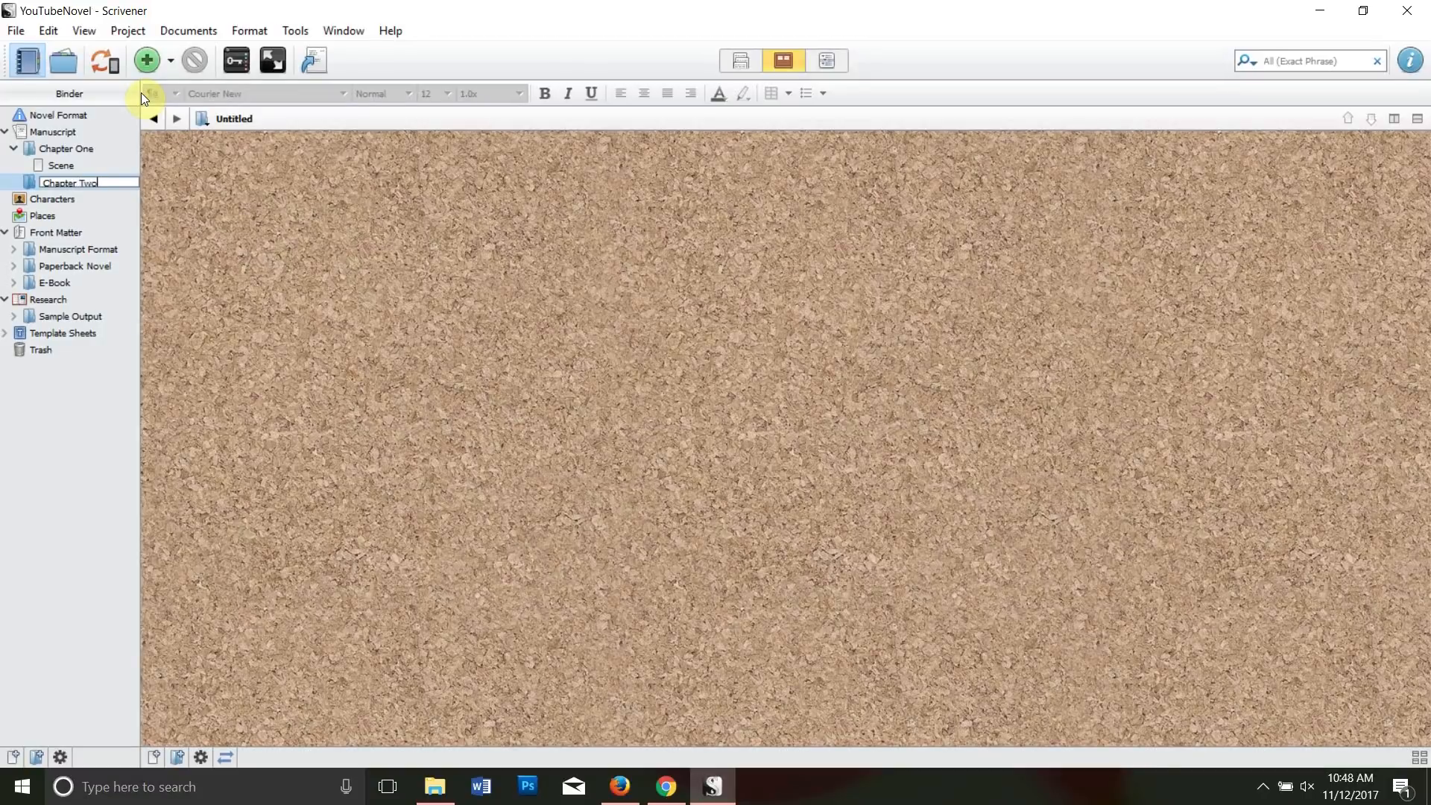
click(75, 149)
- Add a new folder named Chapter Three after Chapter Two
click(65, 181)
click(170, 61)
click(173, 109)
text(Chapter Three)
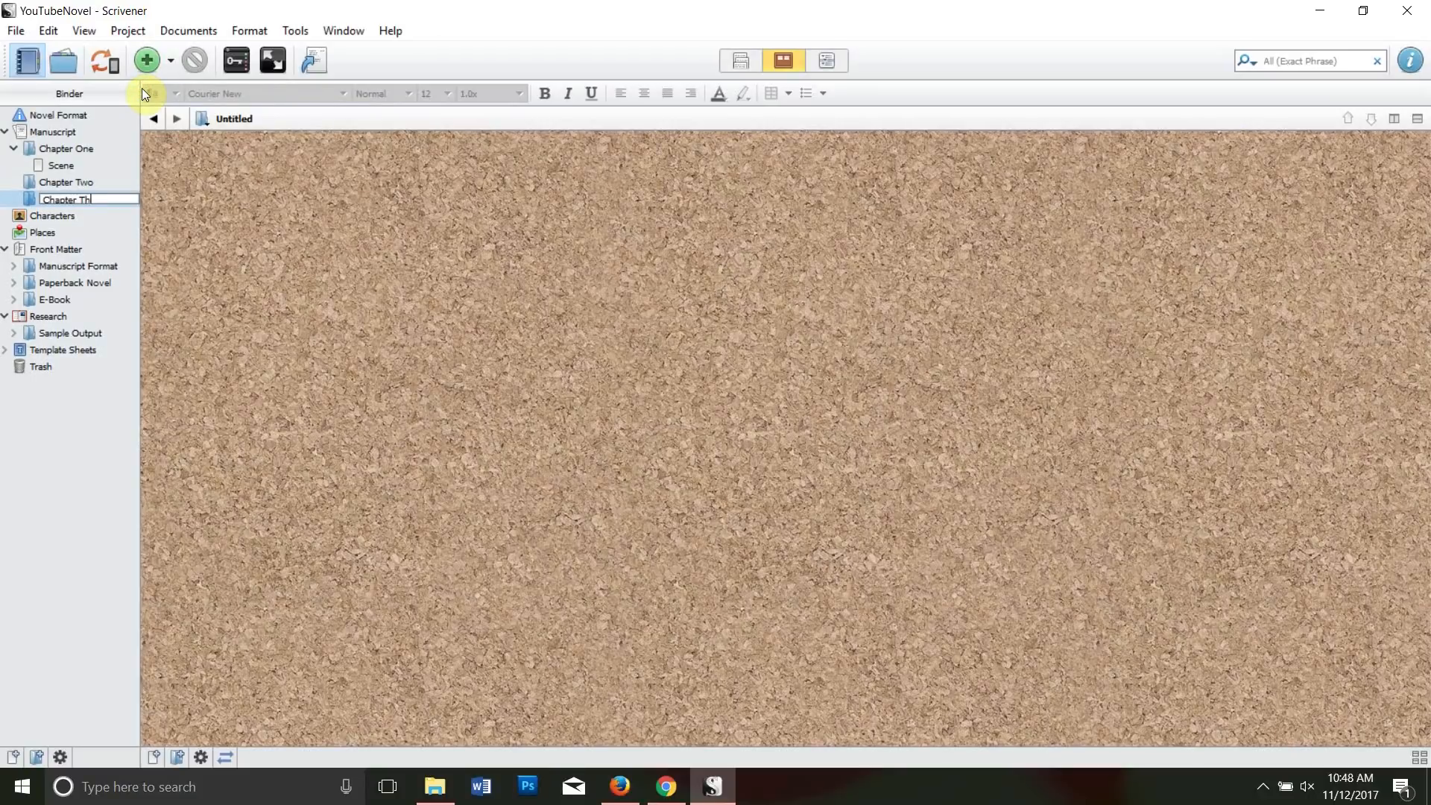
click(62, 180)
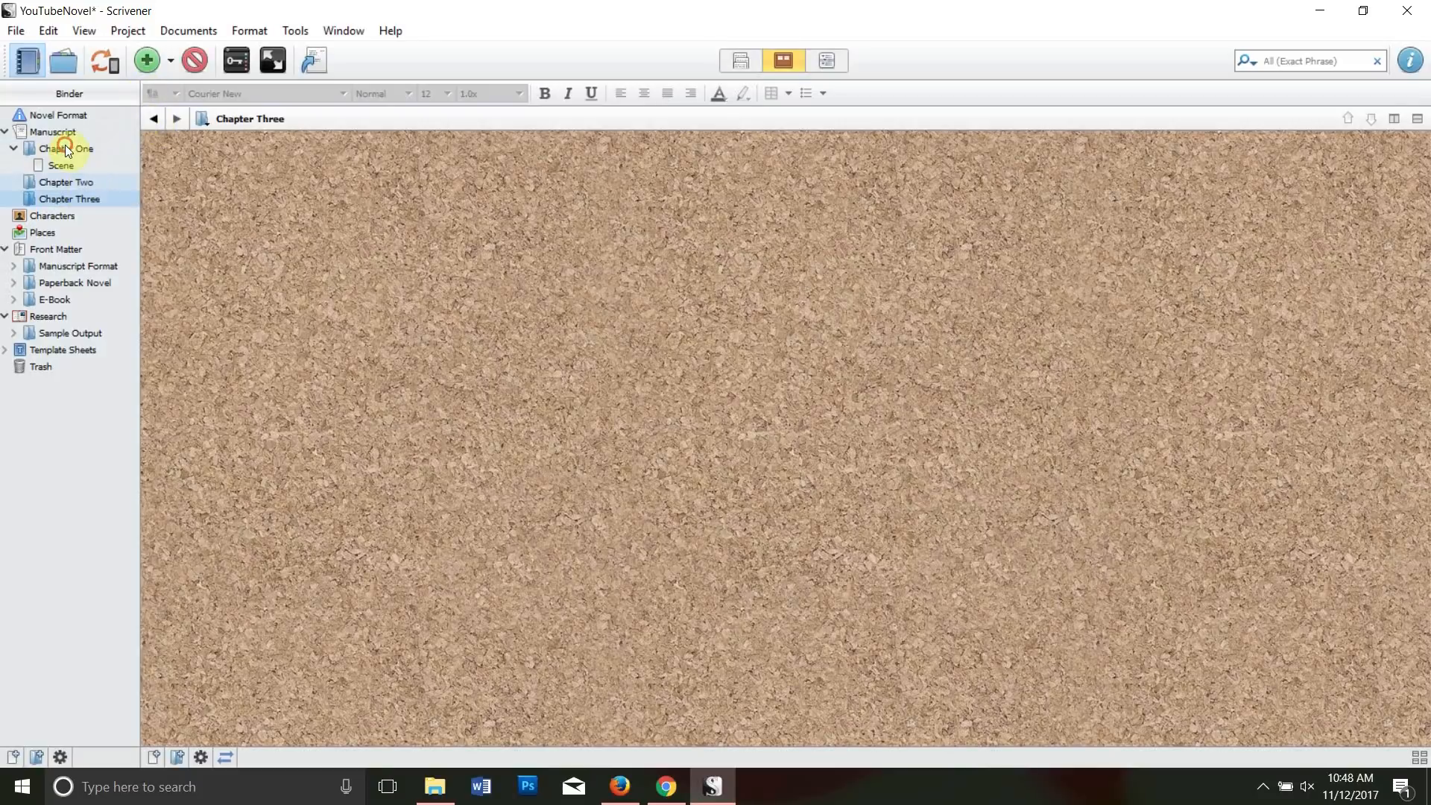
- Add a new text document inside the Chapter Three folder, keeping its default title
click(71, 199)
click(147, 59)
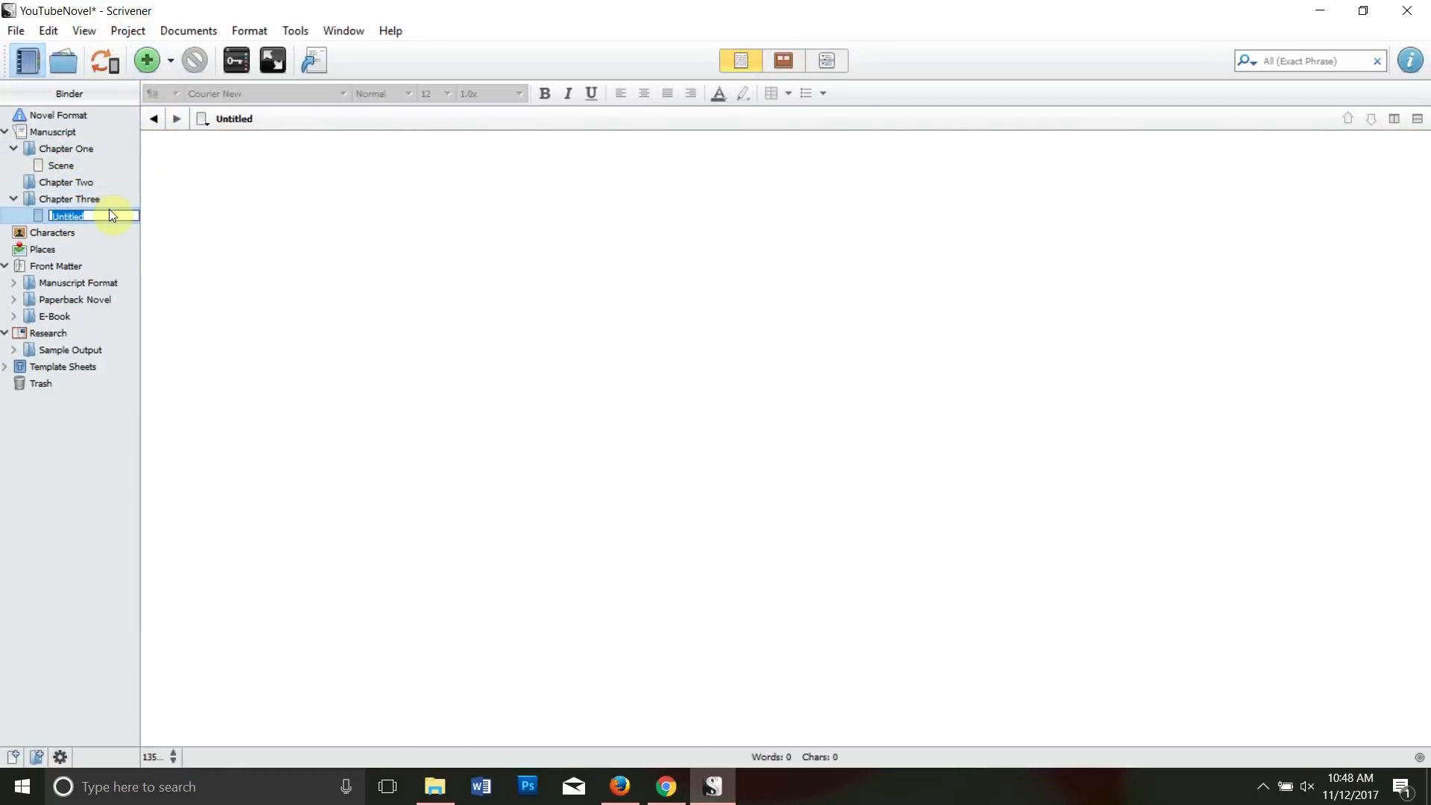
click(52, 160)
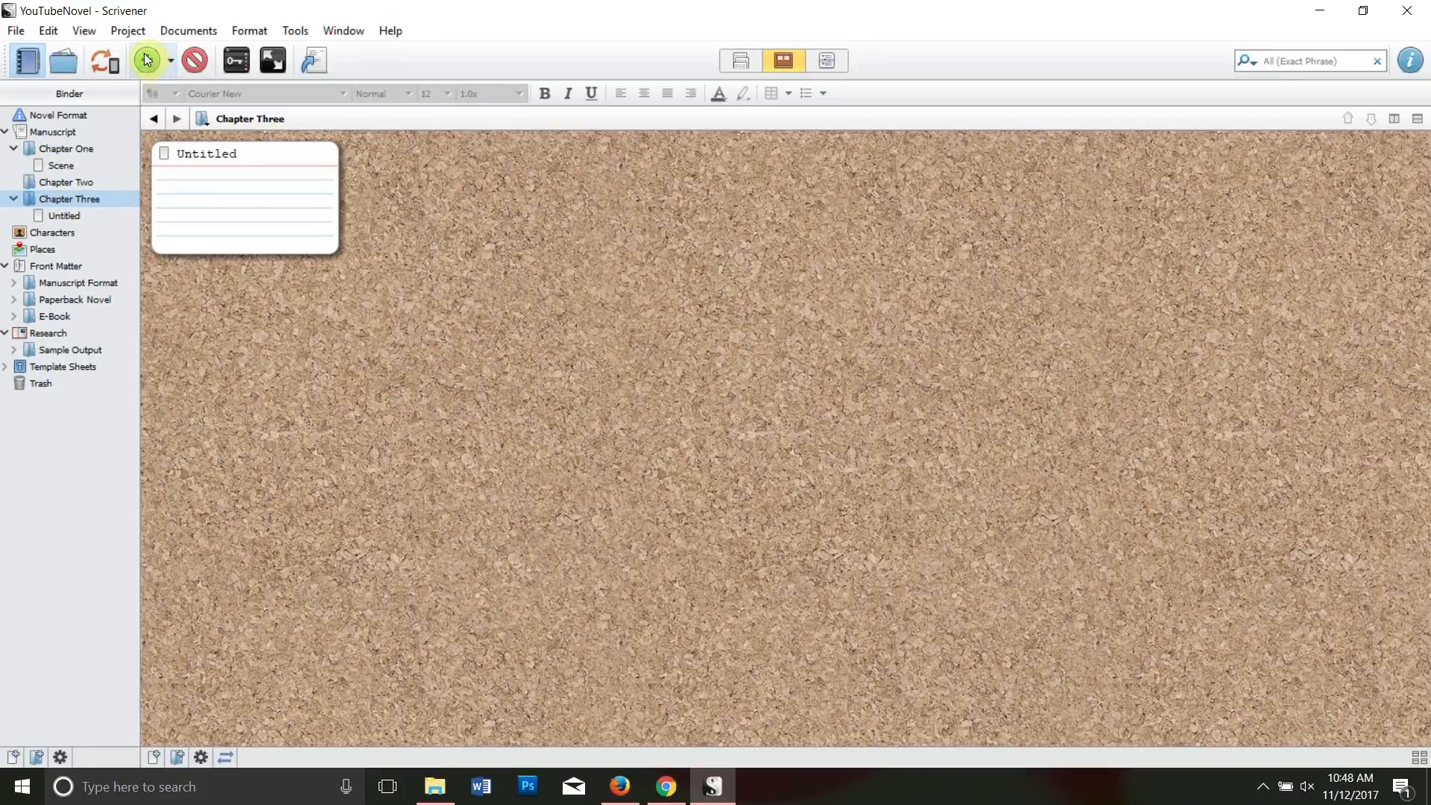
- Add a new folder named Jane after Chapter Three in the manuscript
click(84, 217)
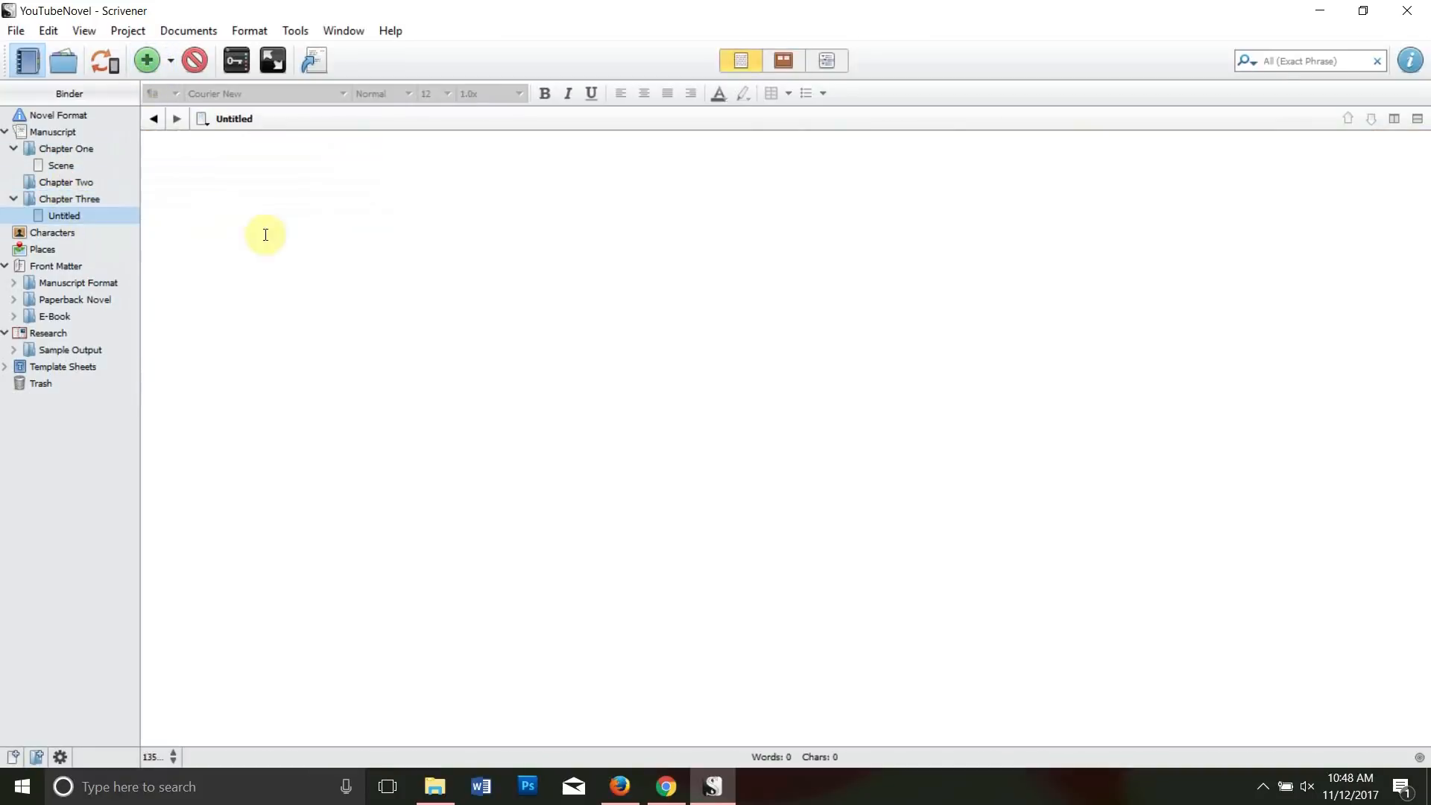
click(61, 201)
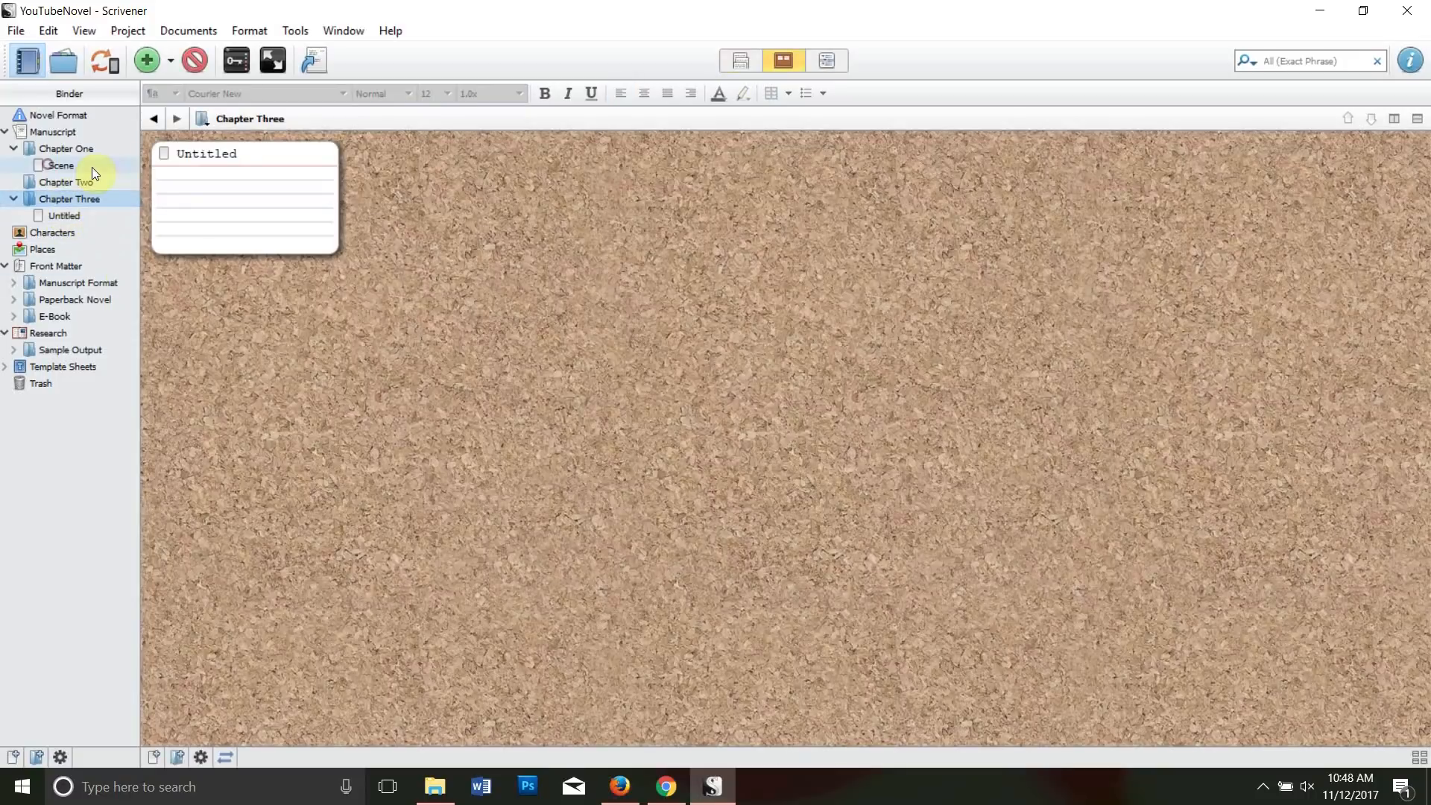
click(172, 59)
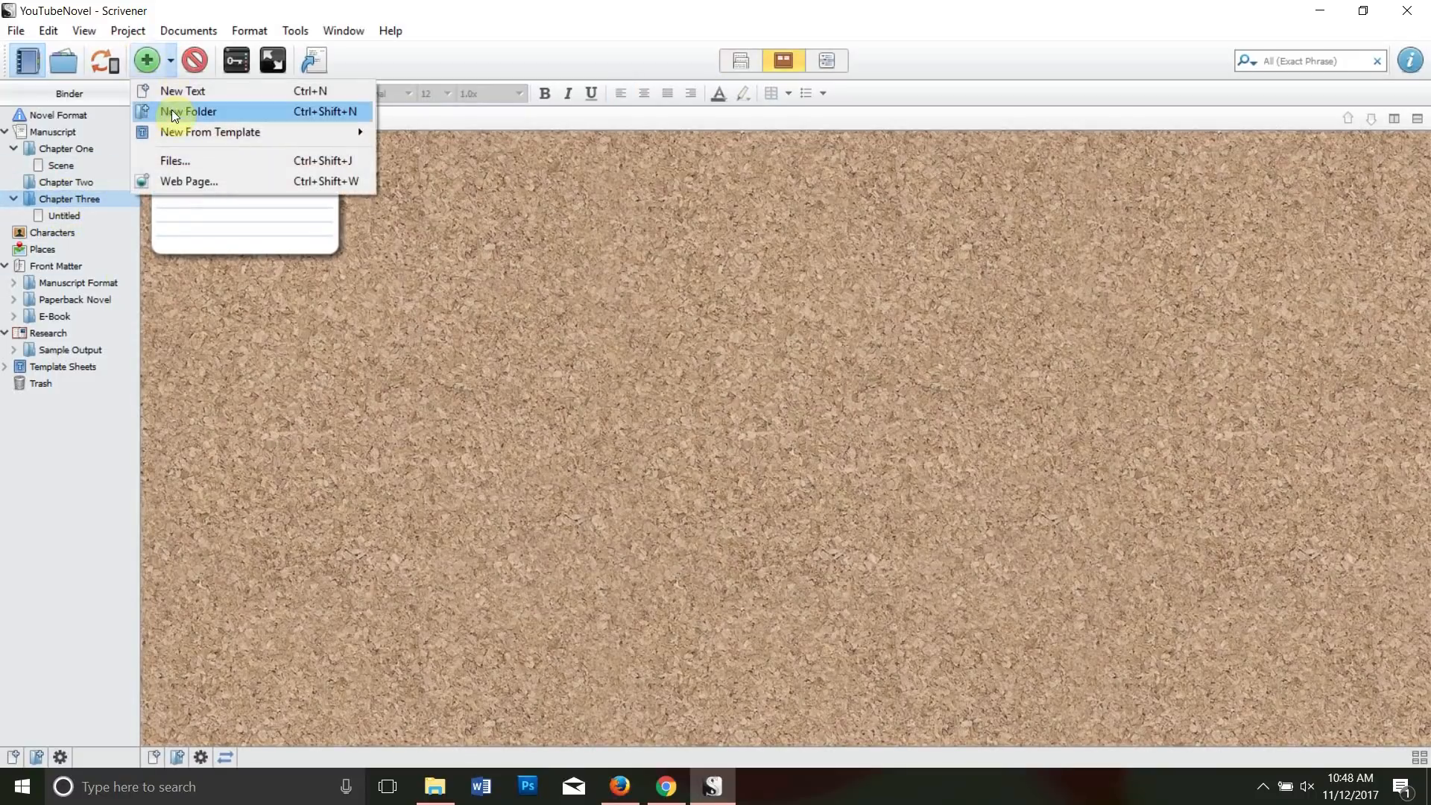
click(167, 109)
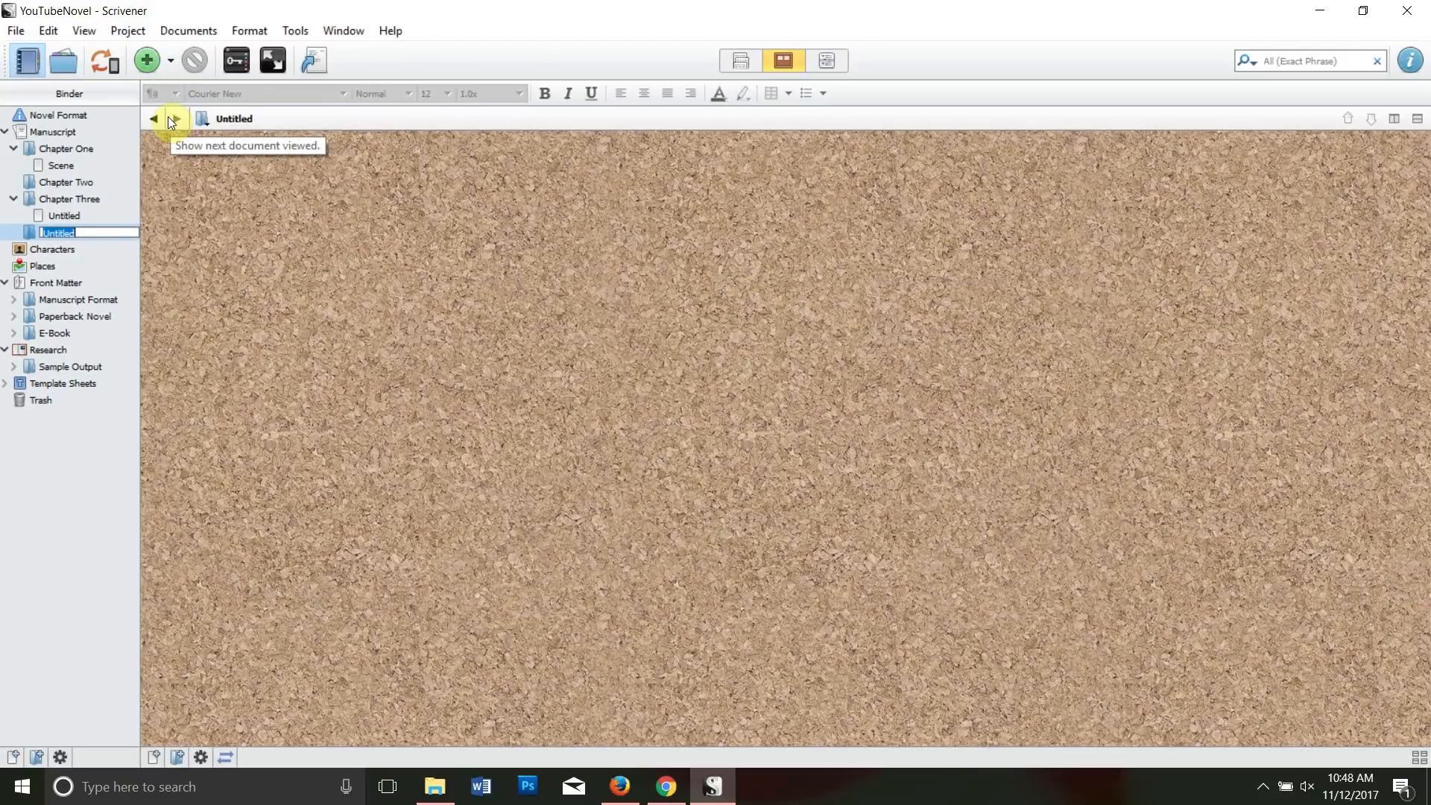
text(Jane)
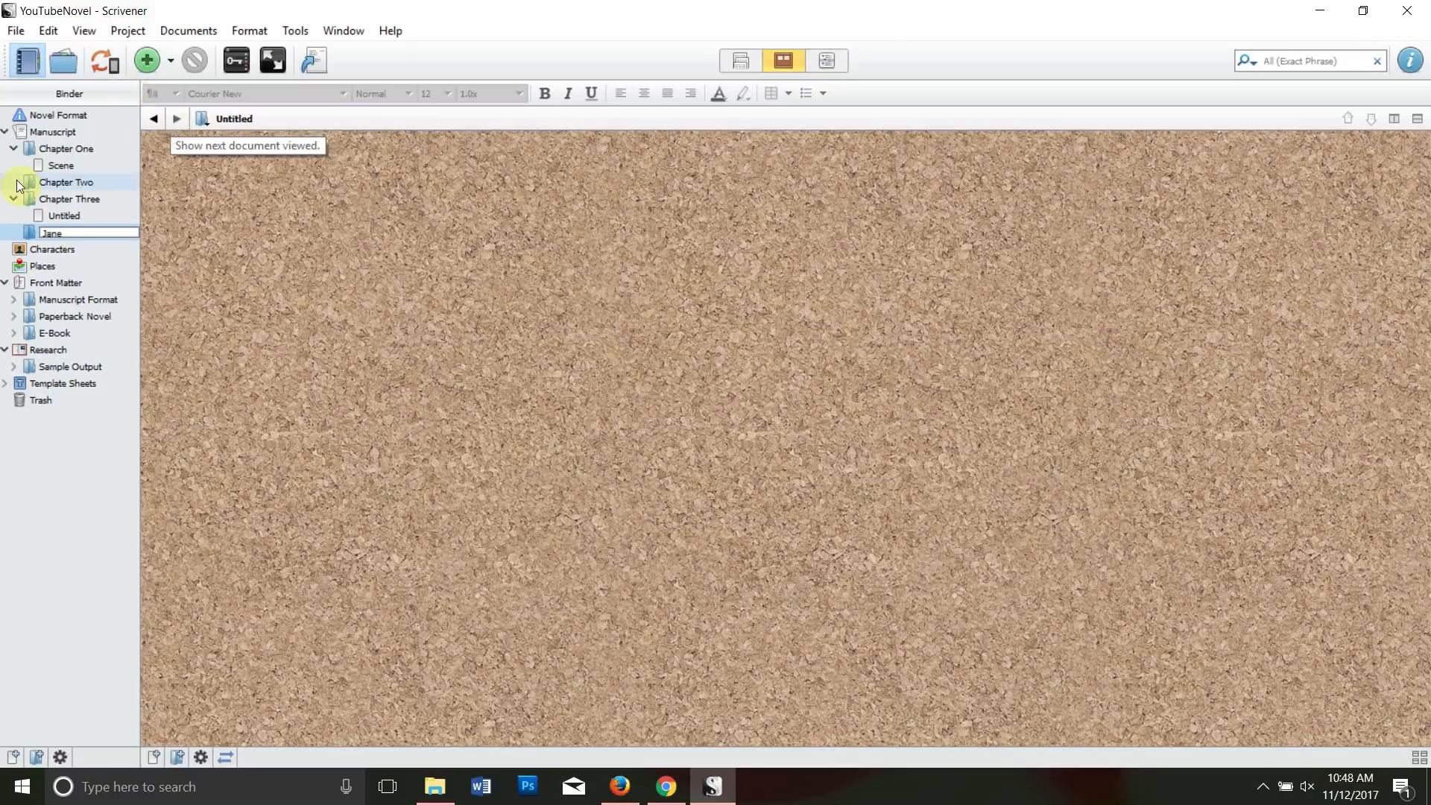
key(Return)
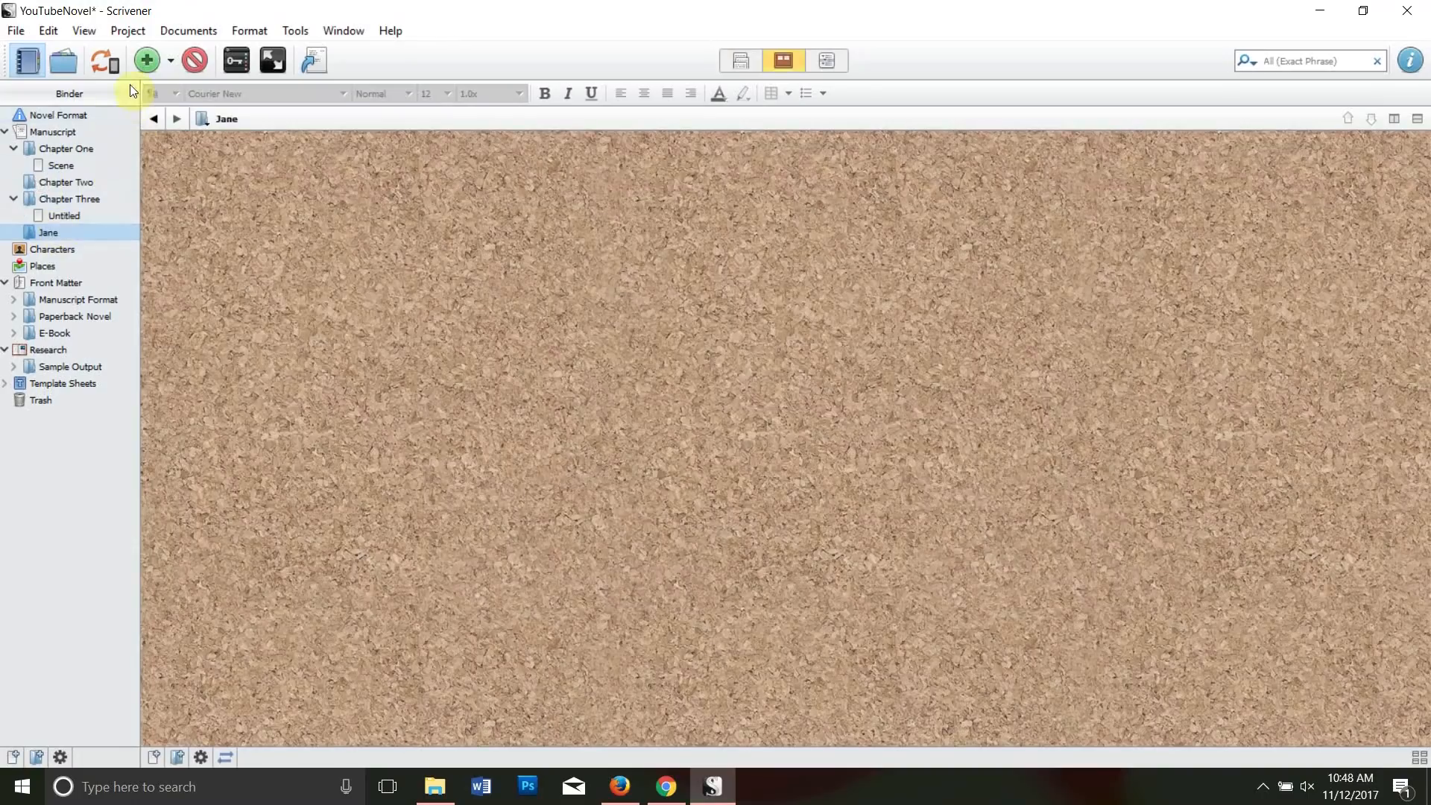
- Add a new folder named Rochester after the Jane folder
click(170, 61)
click(180, 112)
text(Rochester)
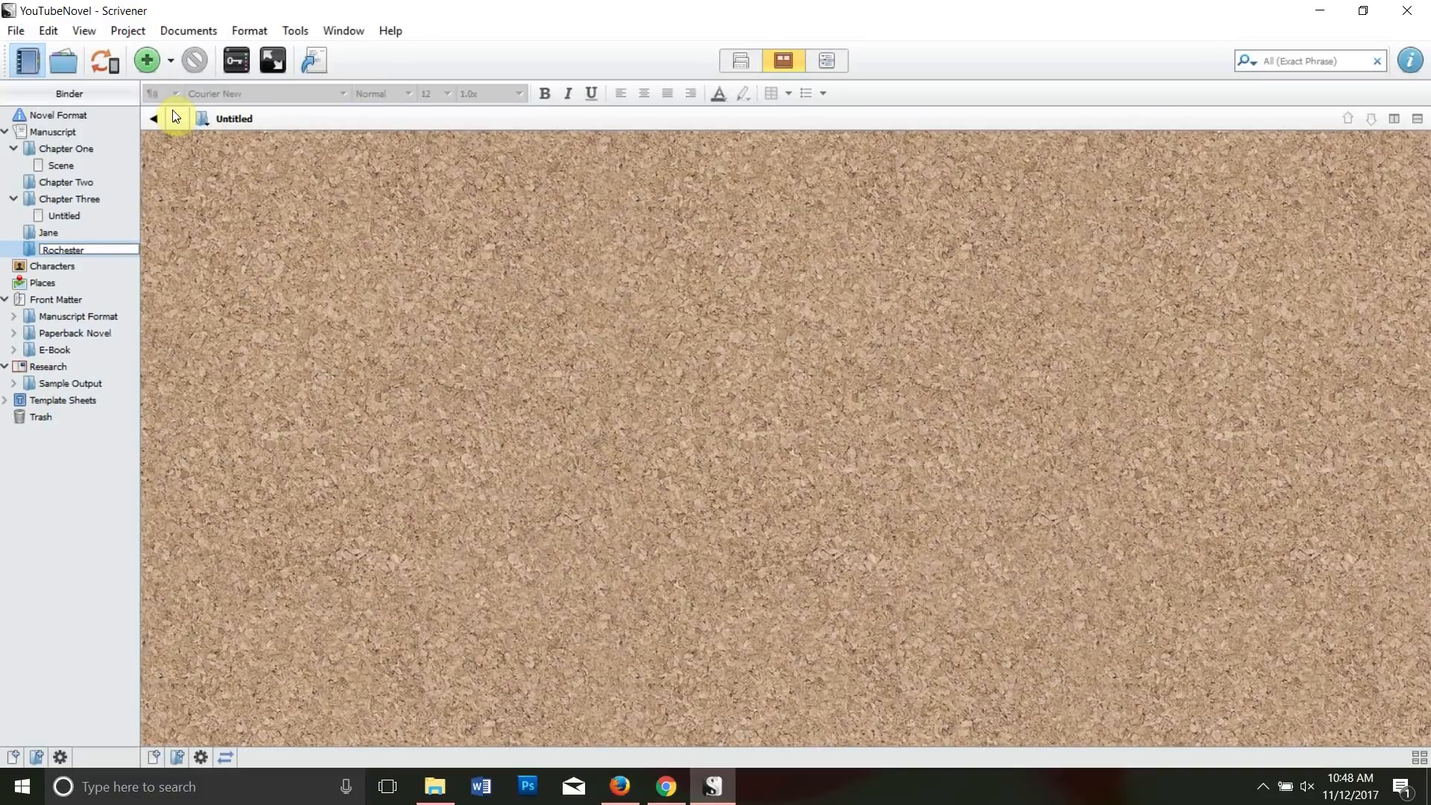
click(57, 233)
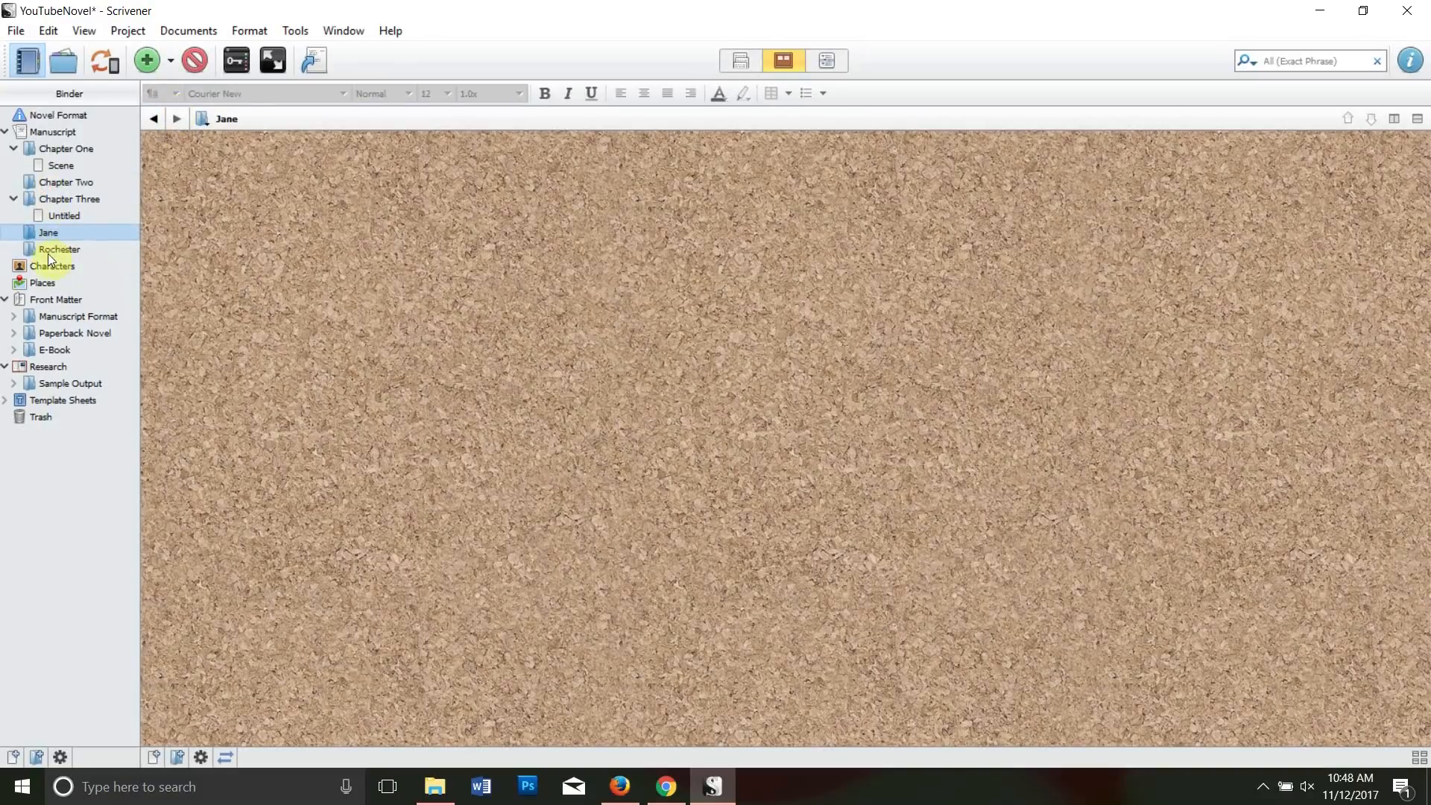
drag(49, 247, 37, 195)
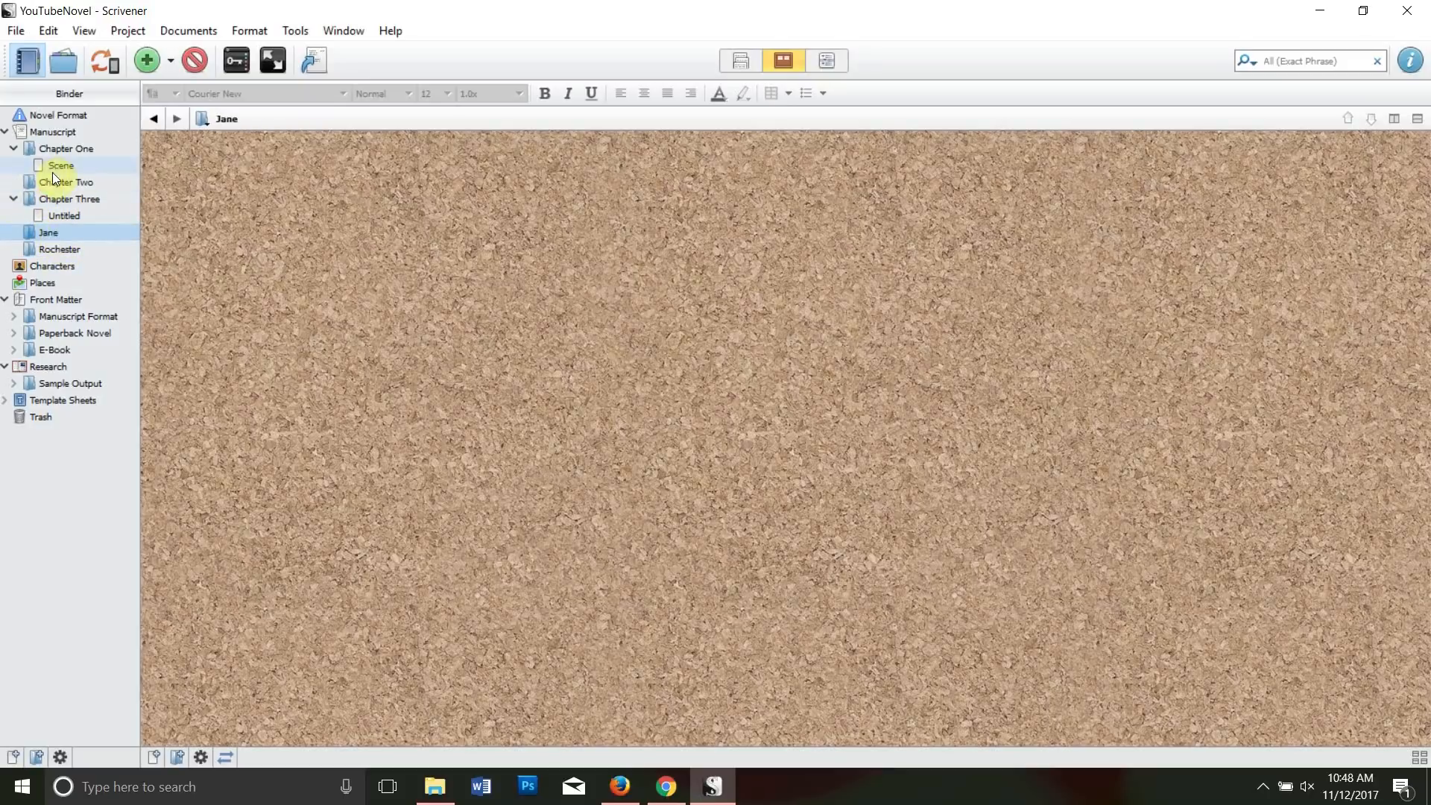
- Add a text document with the default title inside each of the Chapter Two, Jane and Rochester folders
click(60, 185)
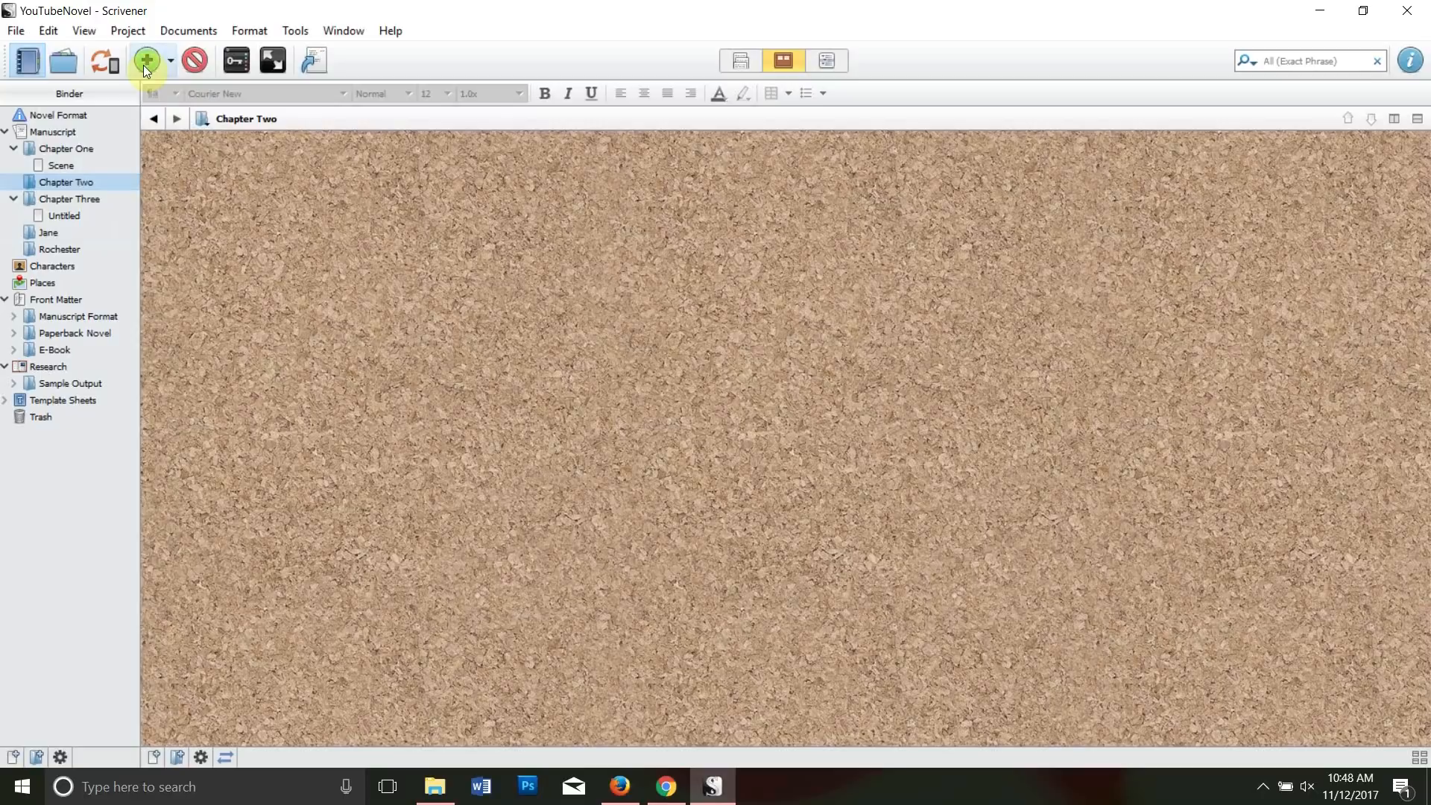
click(147, 60)
click(47, 201)
click(54, 251)
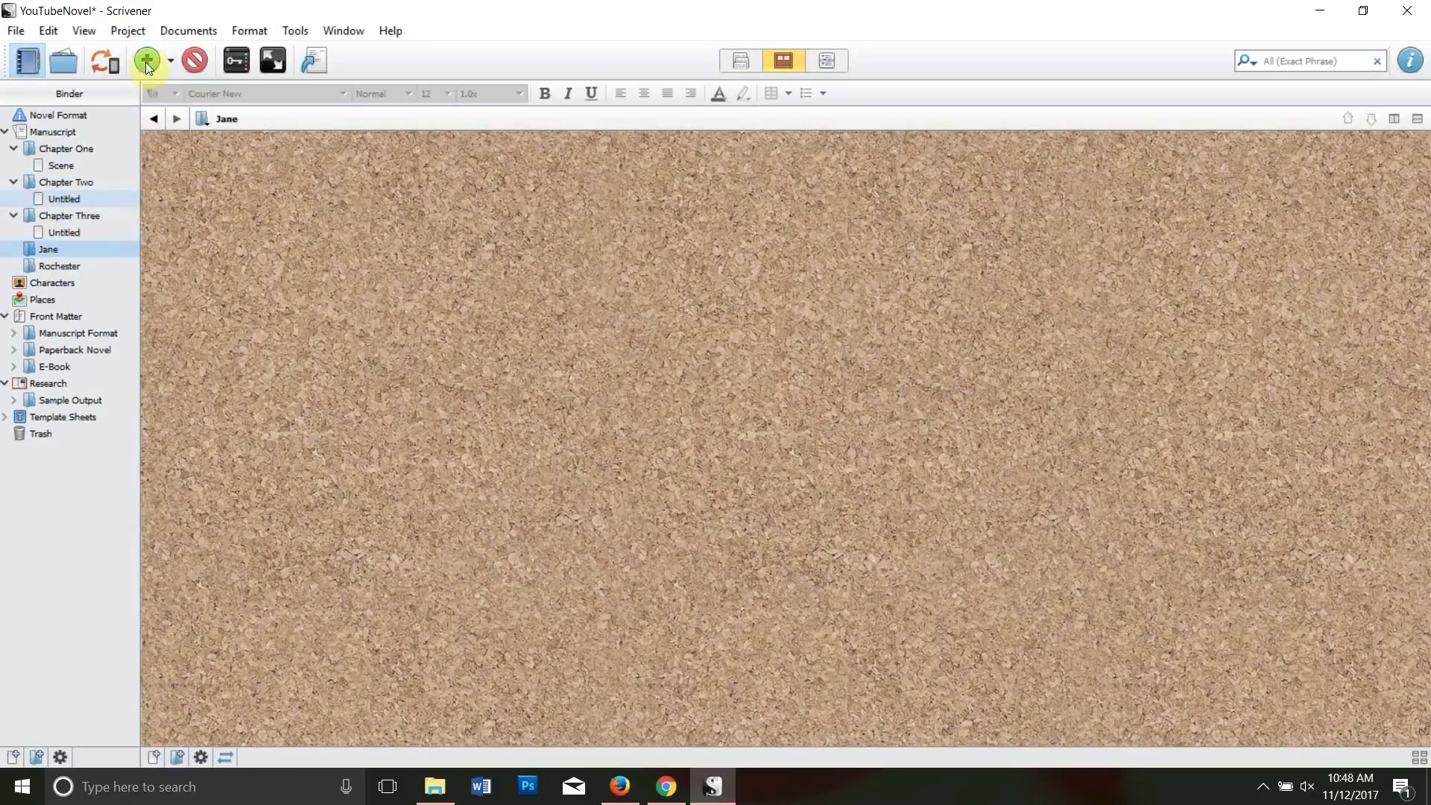
key(ctrl+n)
click(60, 283)
click(147, 60)
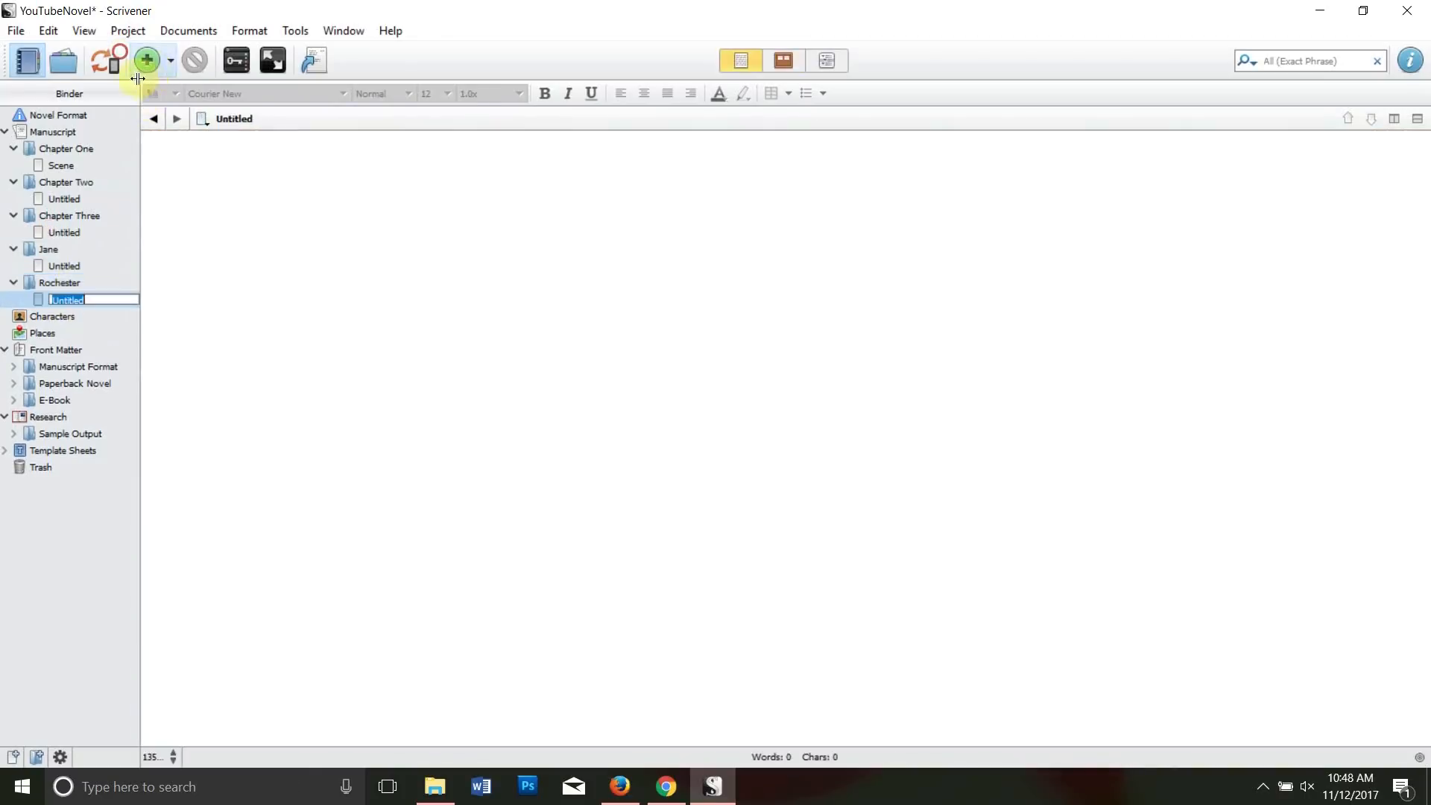
- Write the sample text "Ajflksajf;lasfa;" in the Rochester folder's untitled document
click(75, 167)
click(64, 299)
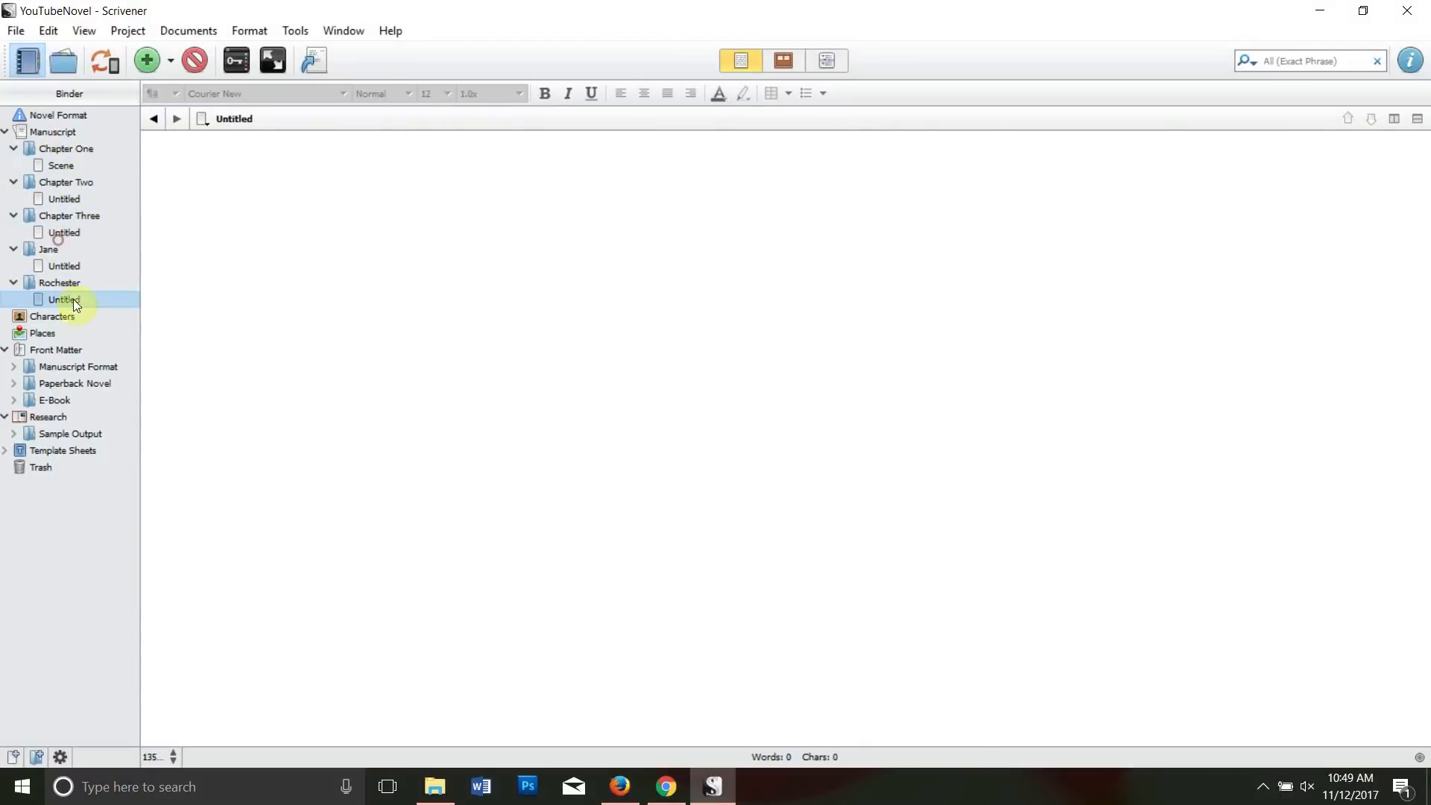
click(221, 189)
text(Ajflksajf;lasfa;)
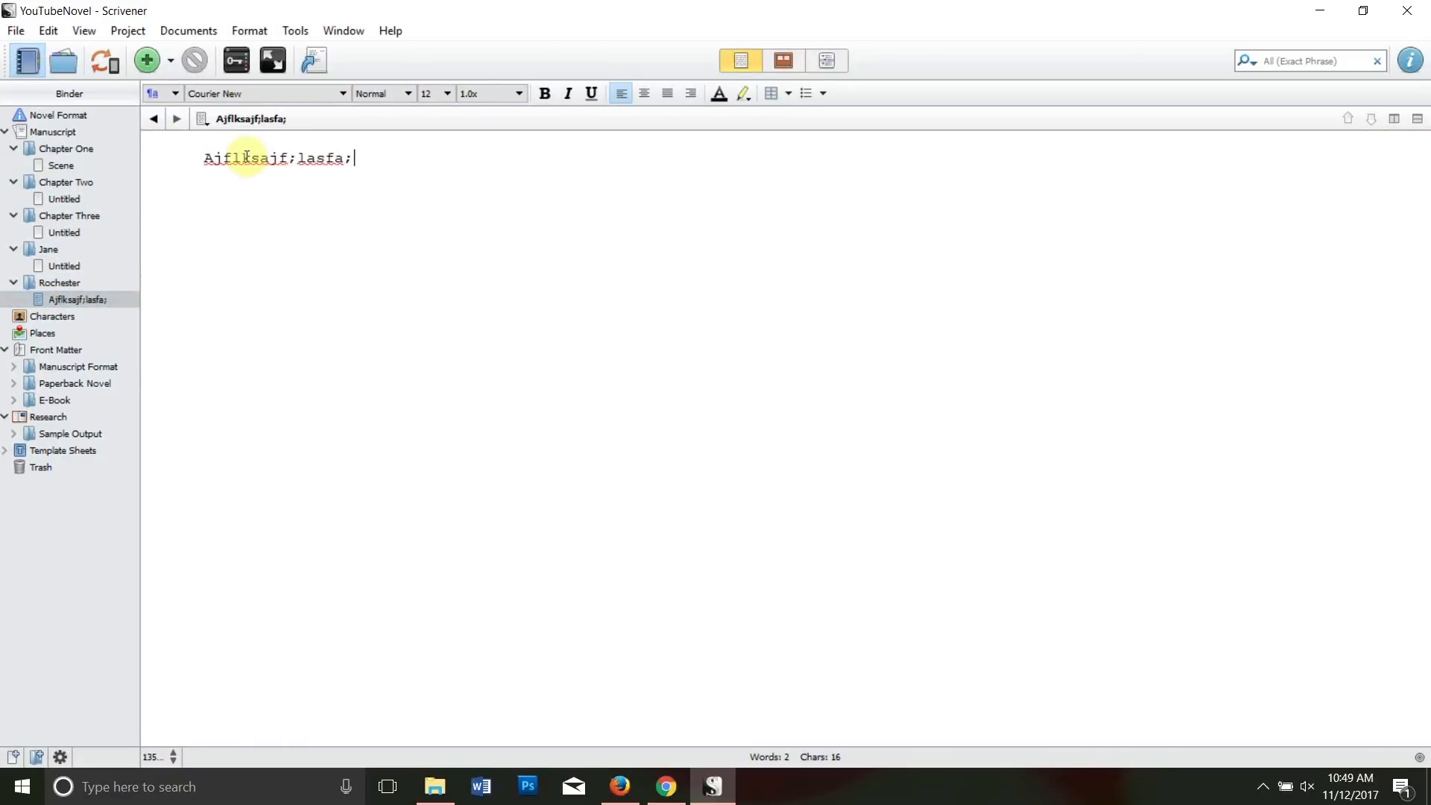
- Rename the Rochester folder's text document as Brooding
right_click(66, 296)
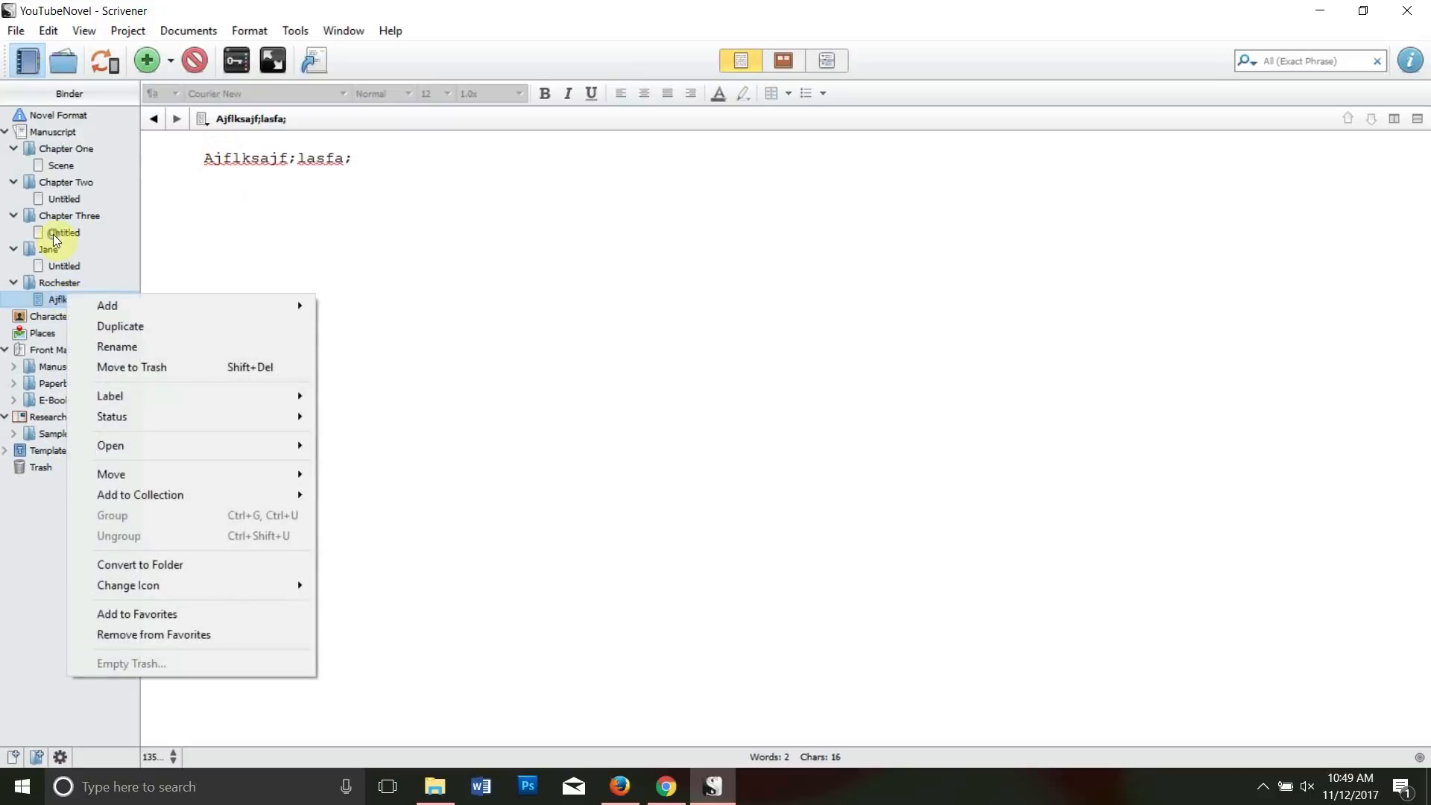
click(135, 346)
text(Brooding)
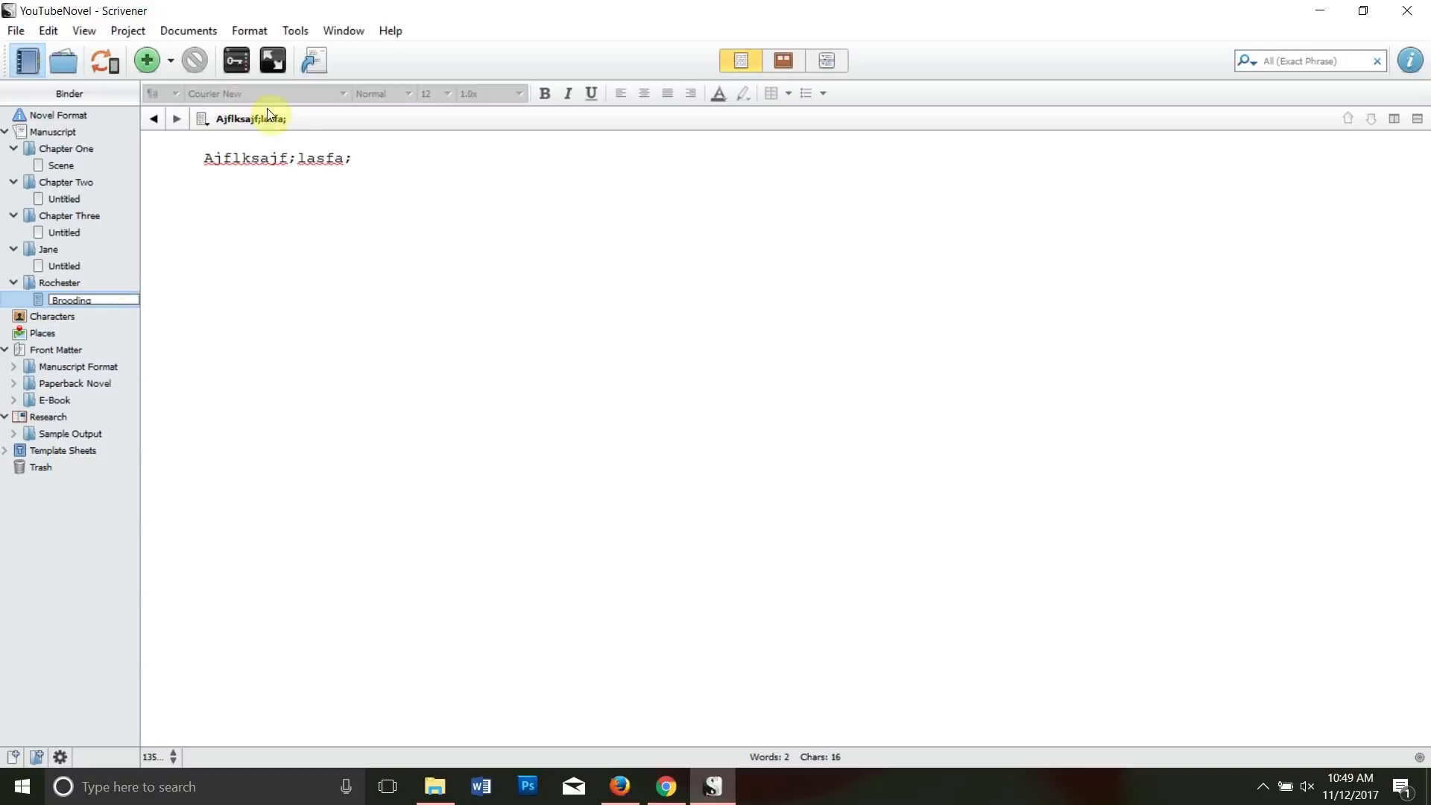
click(254, 135)
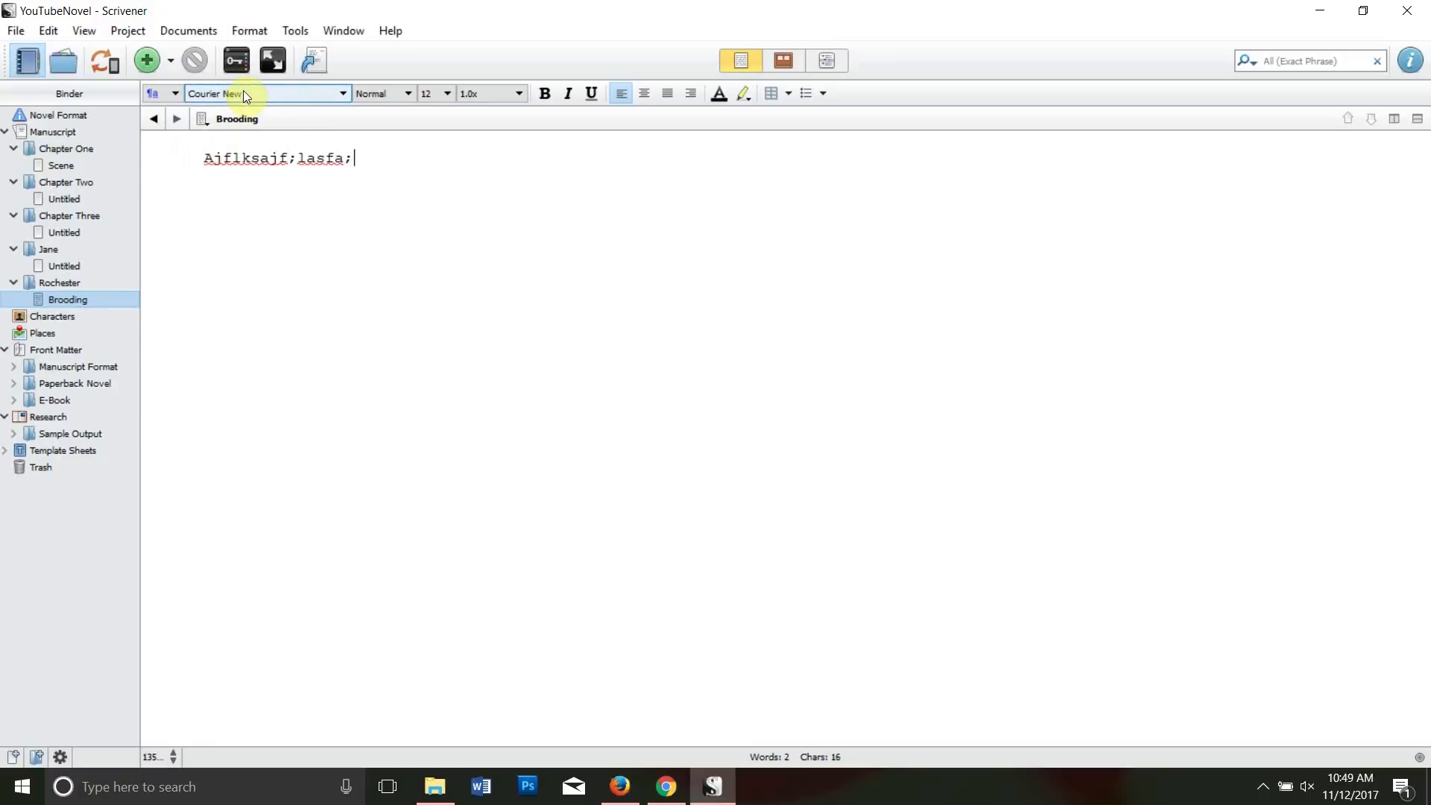
- Look at the font size and line spacing choices available for the Brooding document
click(447, 93)
click(351, 70)
click(519, 93)
click(401, 73)
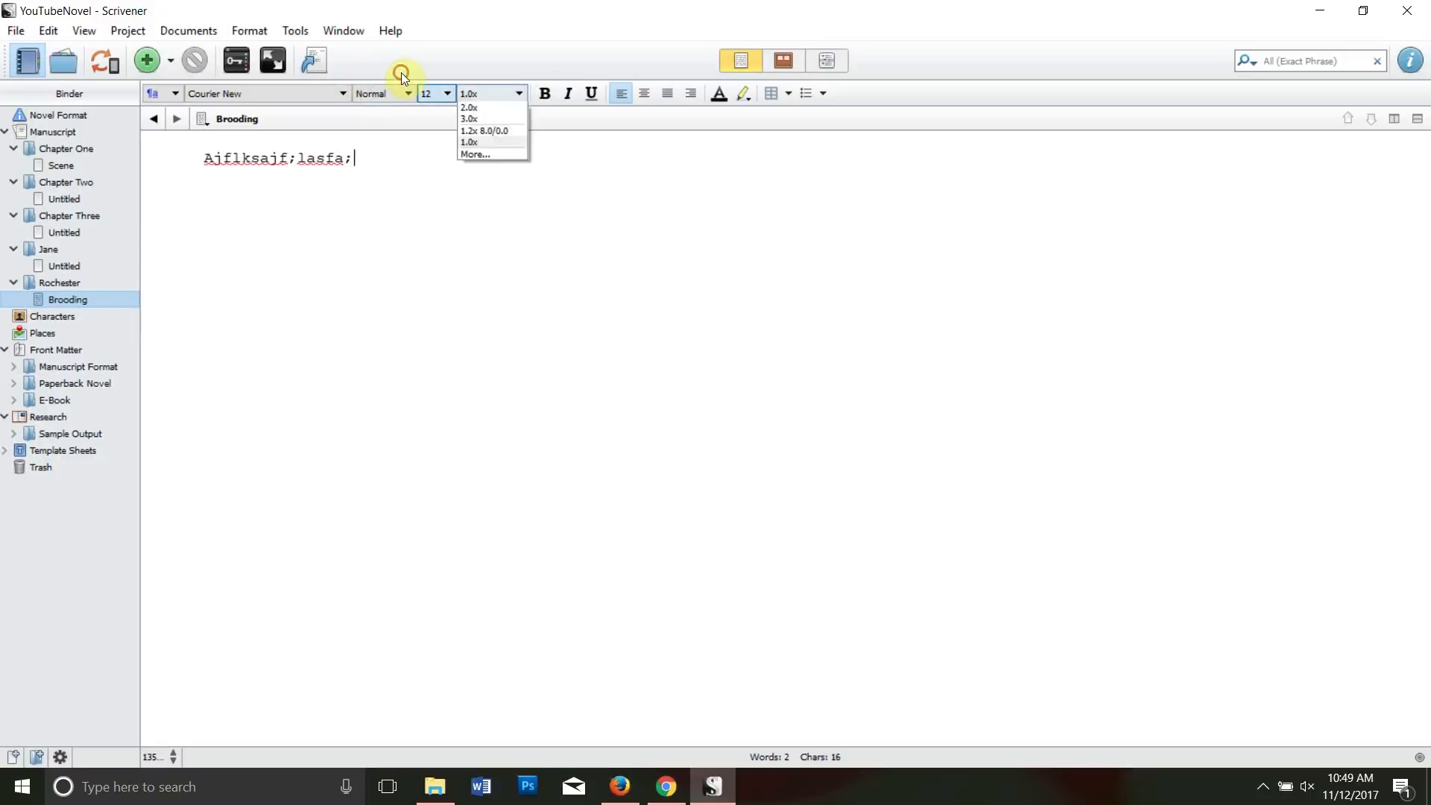
click(515, 93)
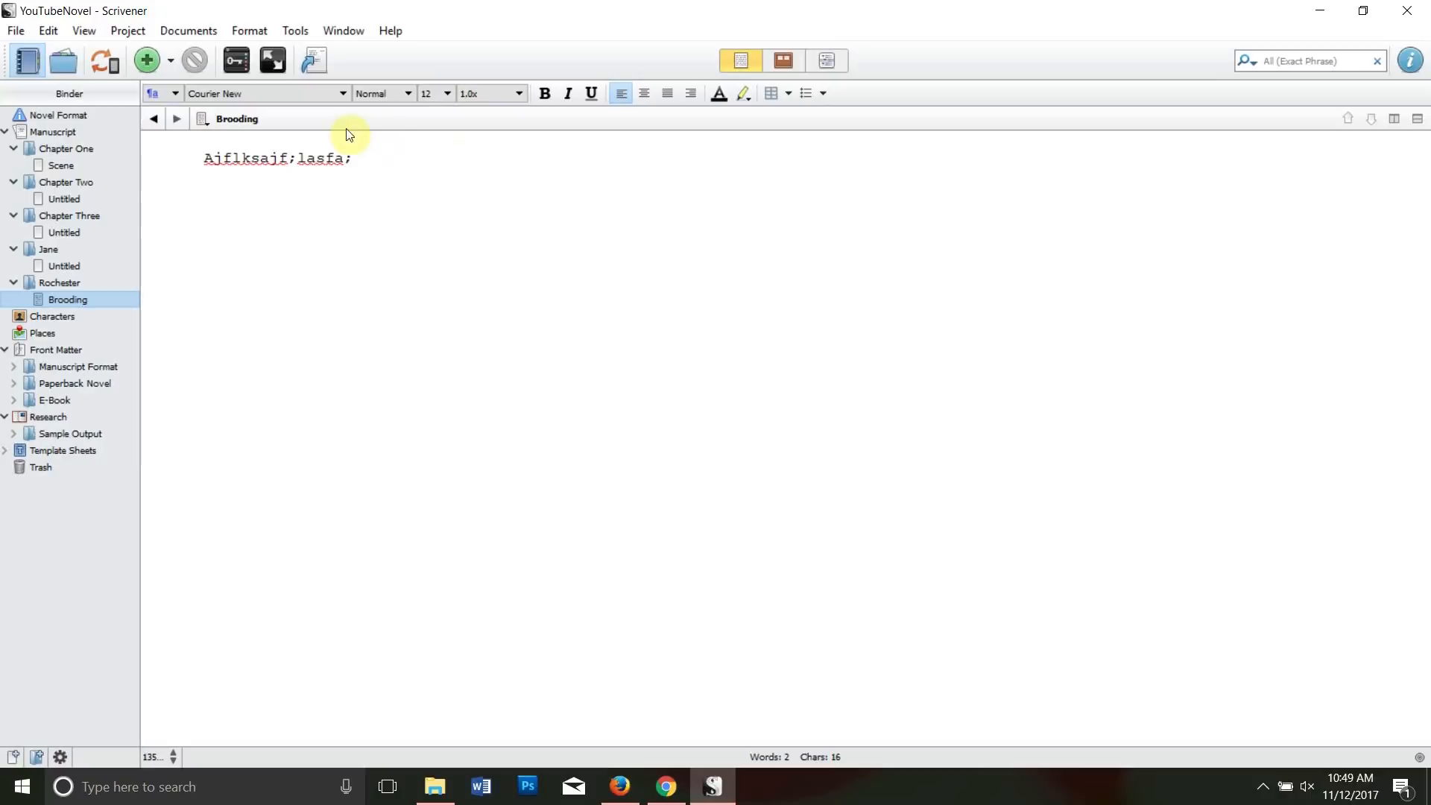
- Delete all the sample text in the Brooding document and set its font to Times New Roman
key(ctrl+a)
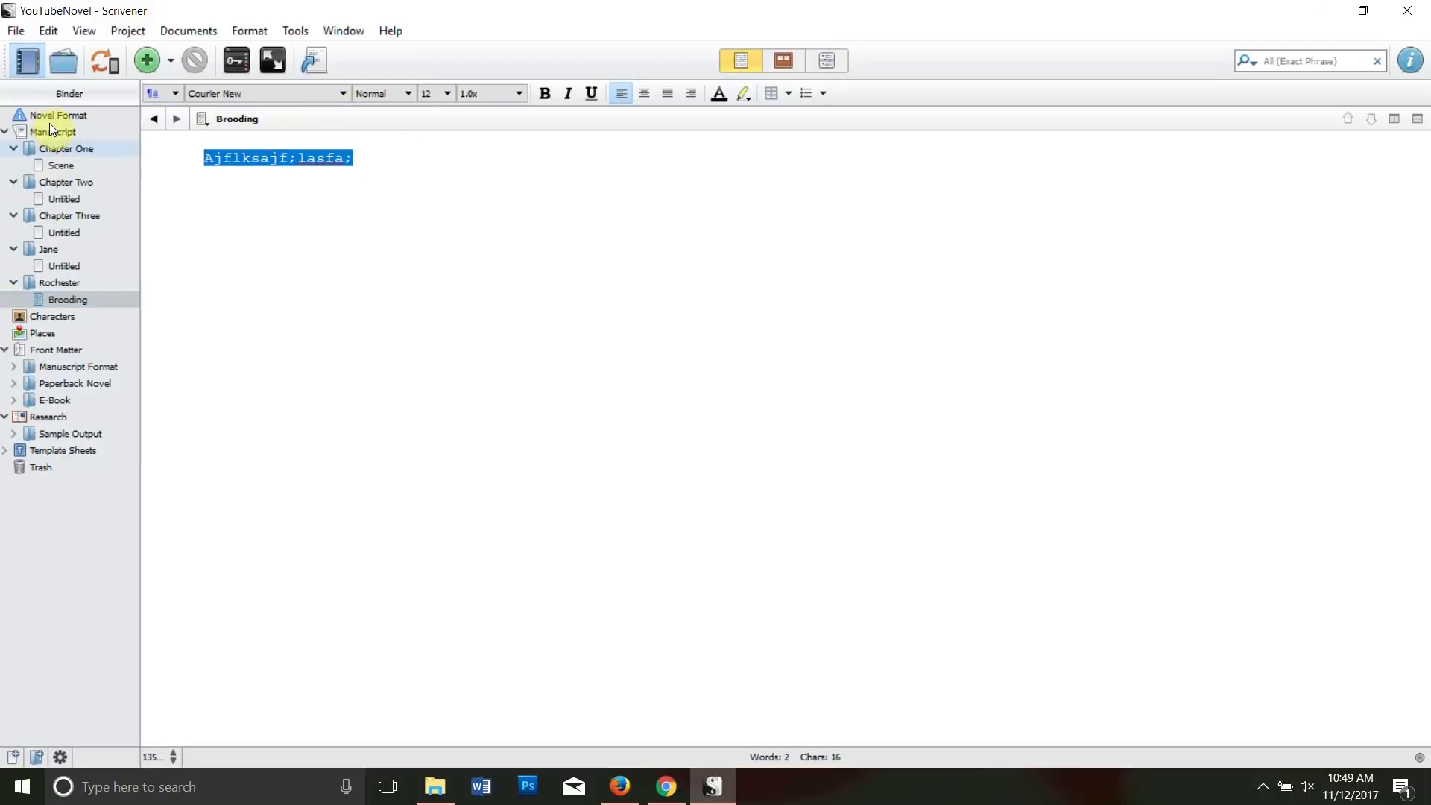
key(Delete)
click(292, 89)
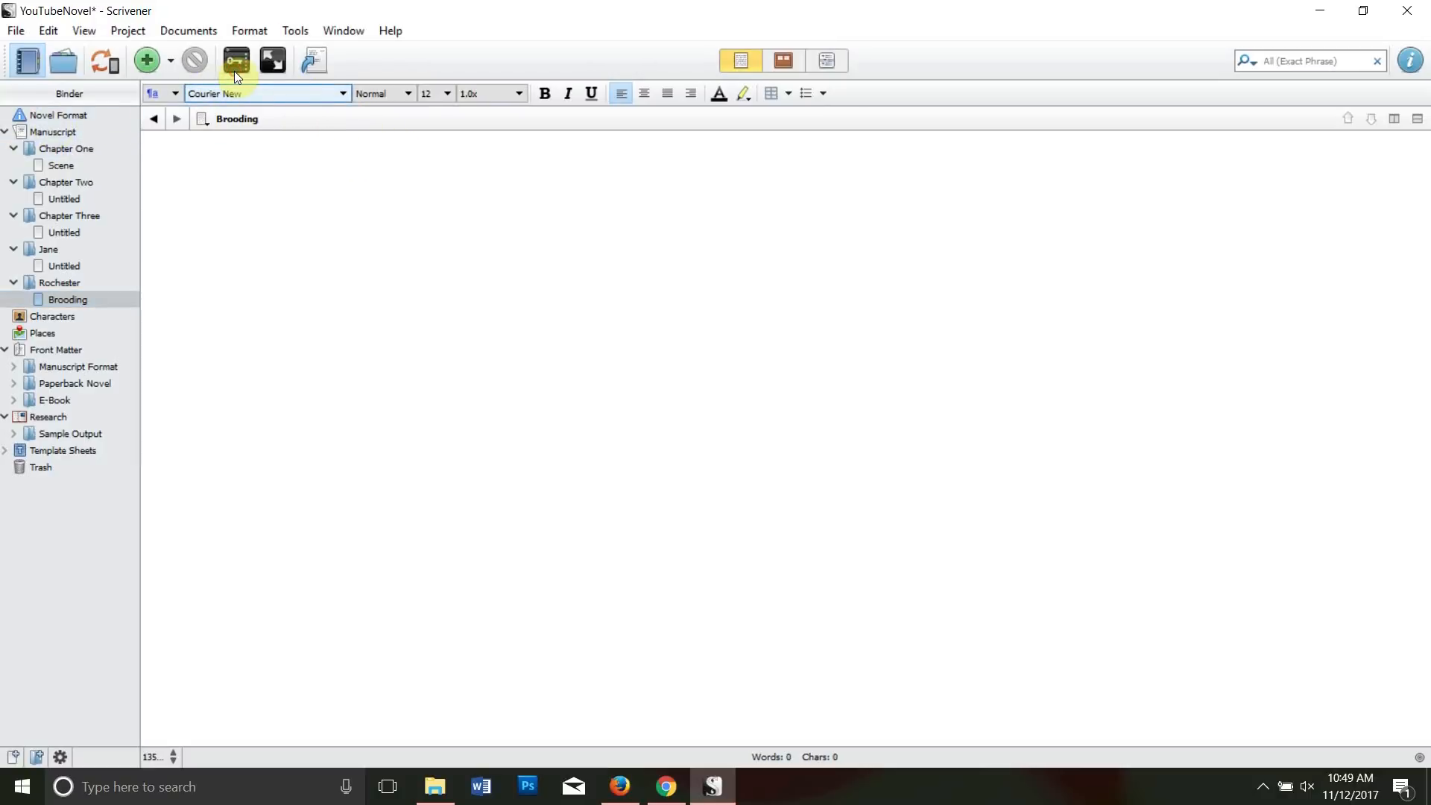
text(ti)
click(291, 261)
- Set the Brooding document's line spacing to 2.0x and also apply paragraph indentation
click(519, 93)
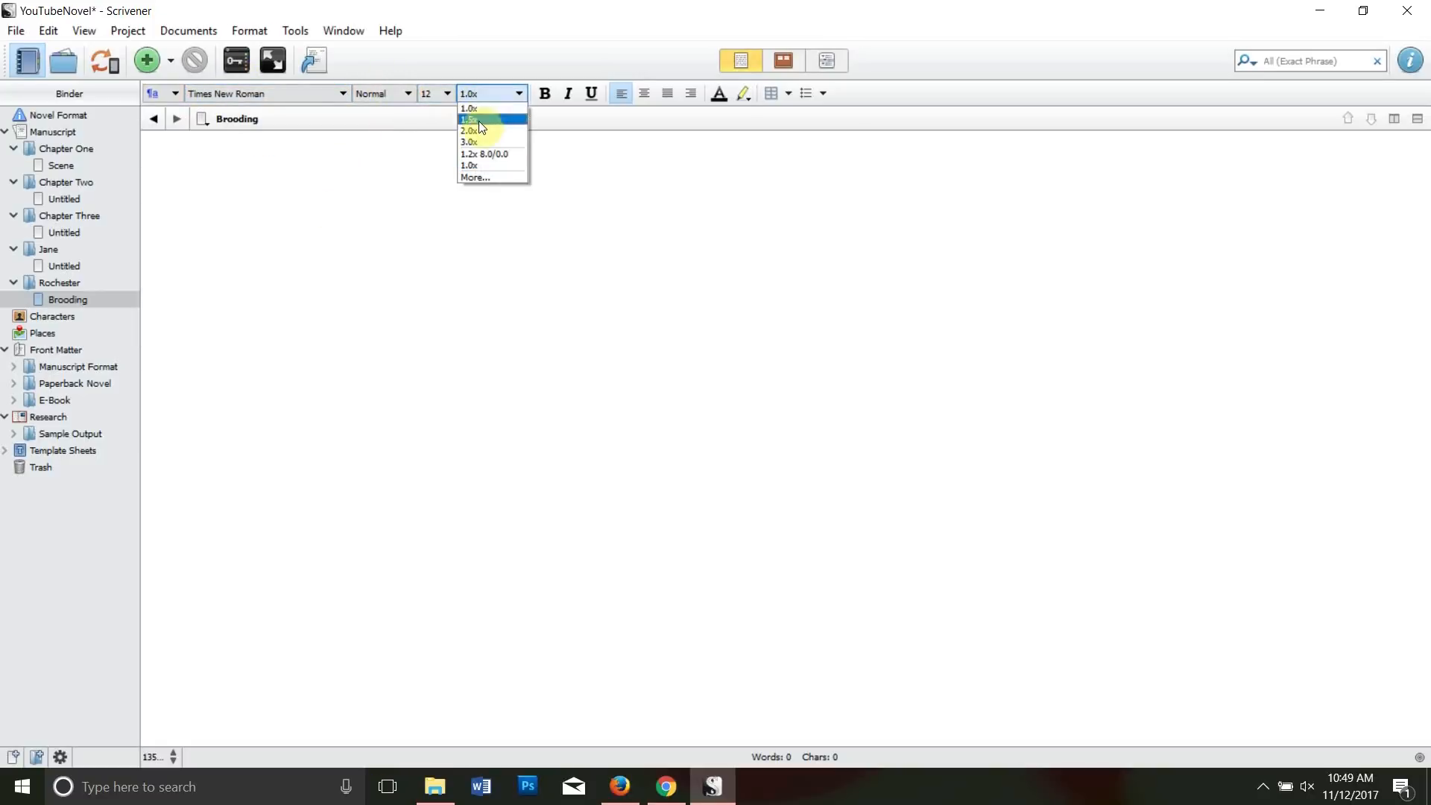
click(473, 130)
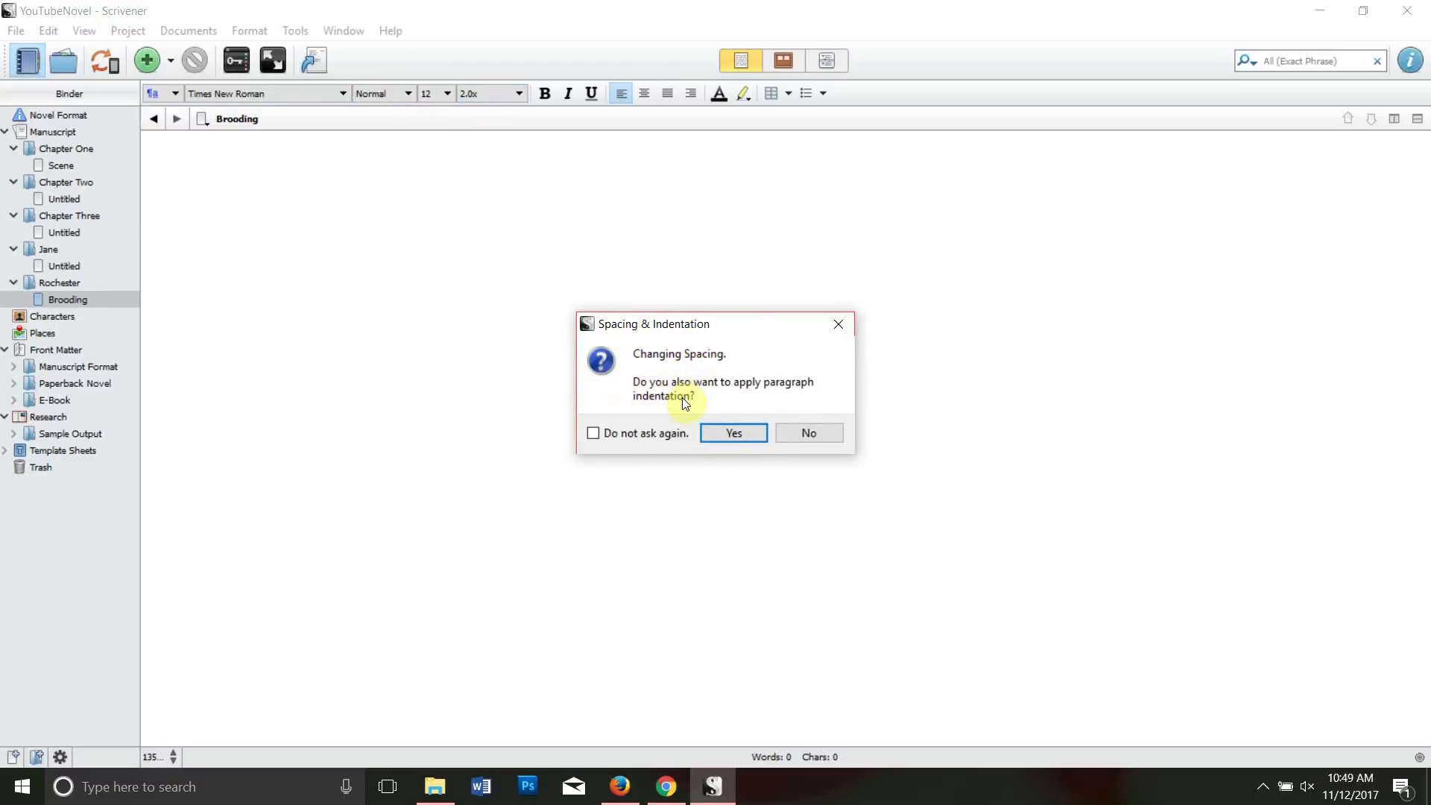
click(734, 433)
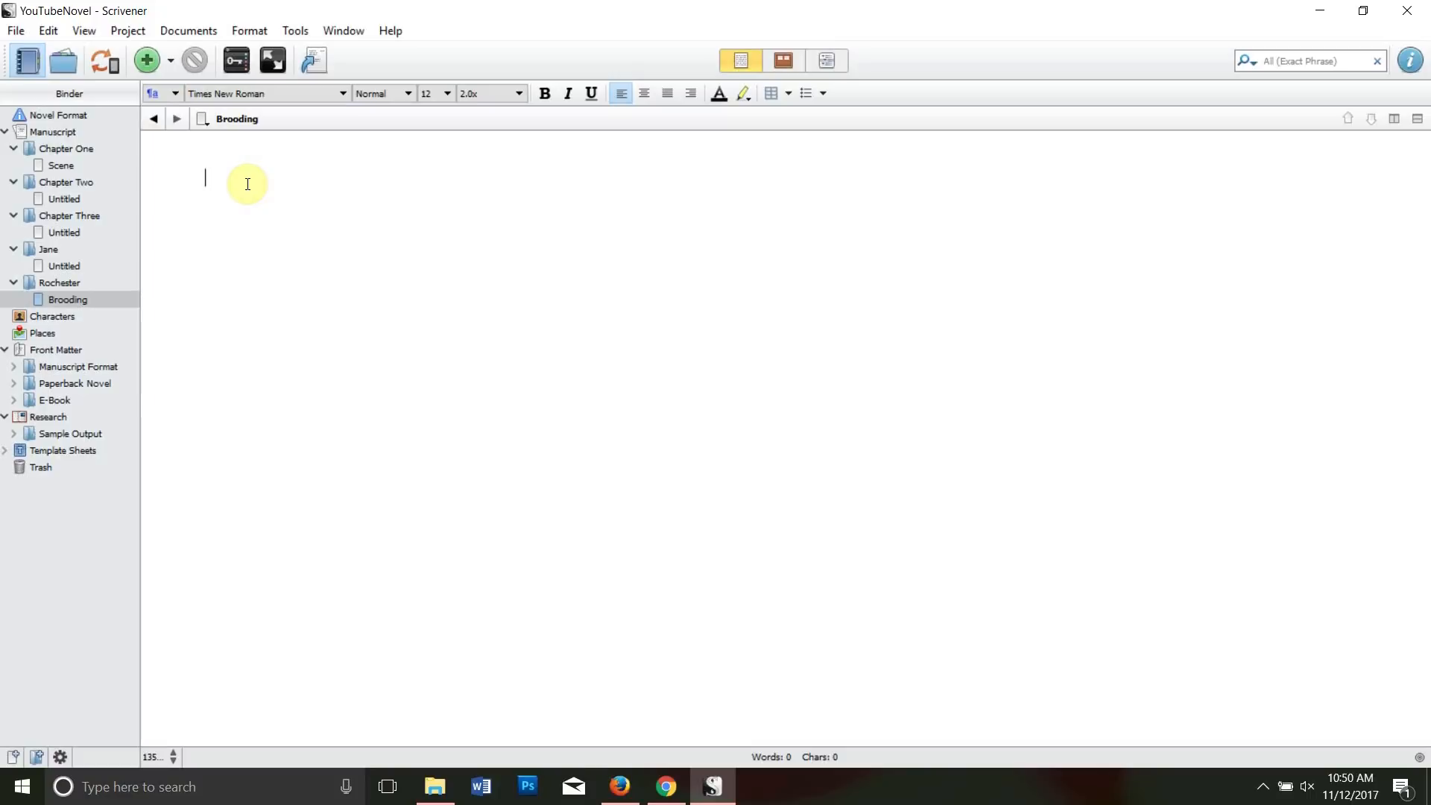
- In the editor options, set the default main text font for new documents to Times New Roman, size 12
click(295, 32)
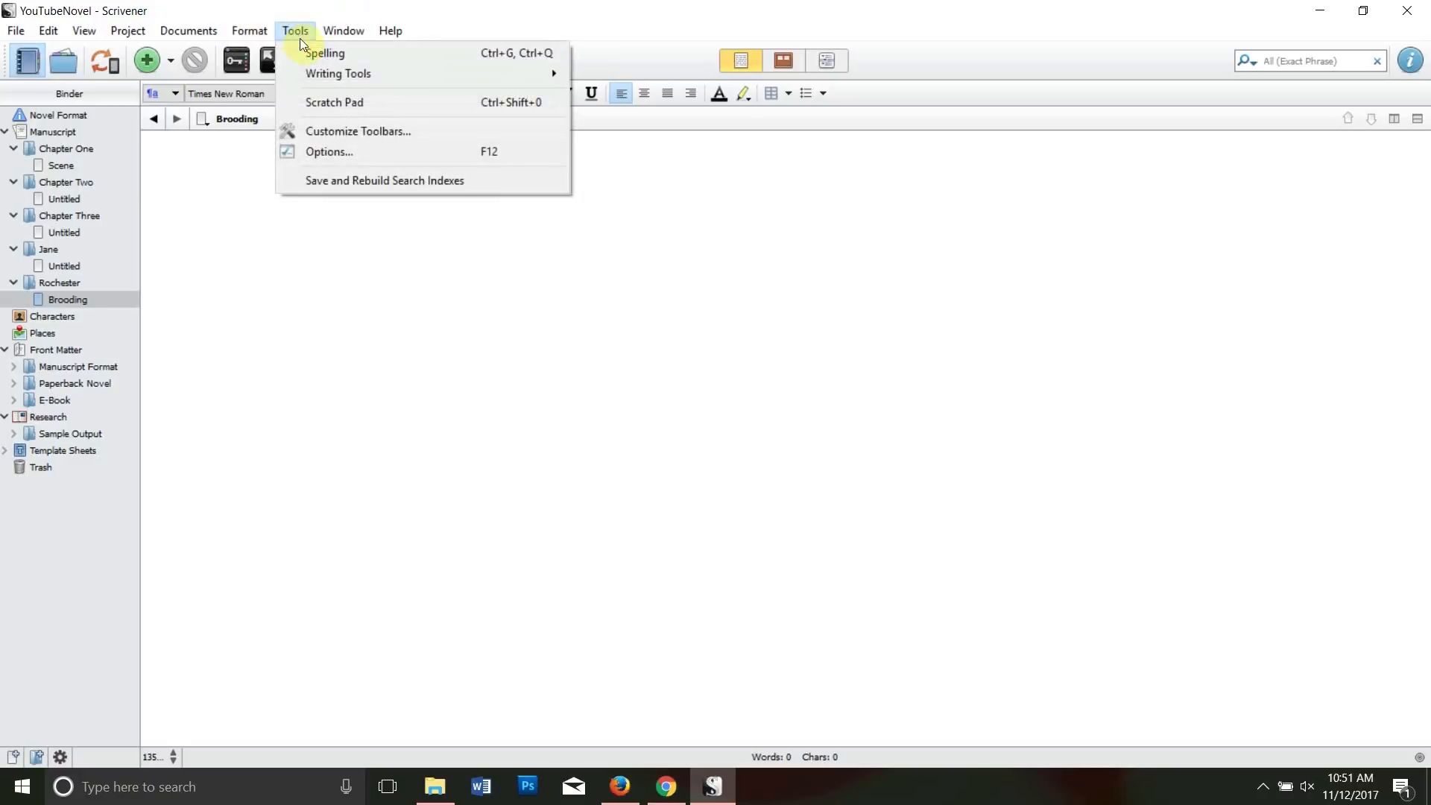
click(343, 151)
click(494, 291)
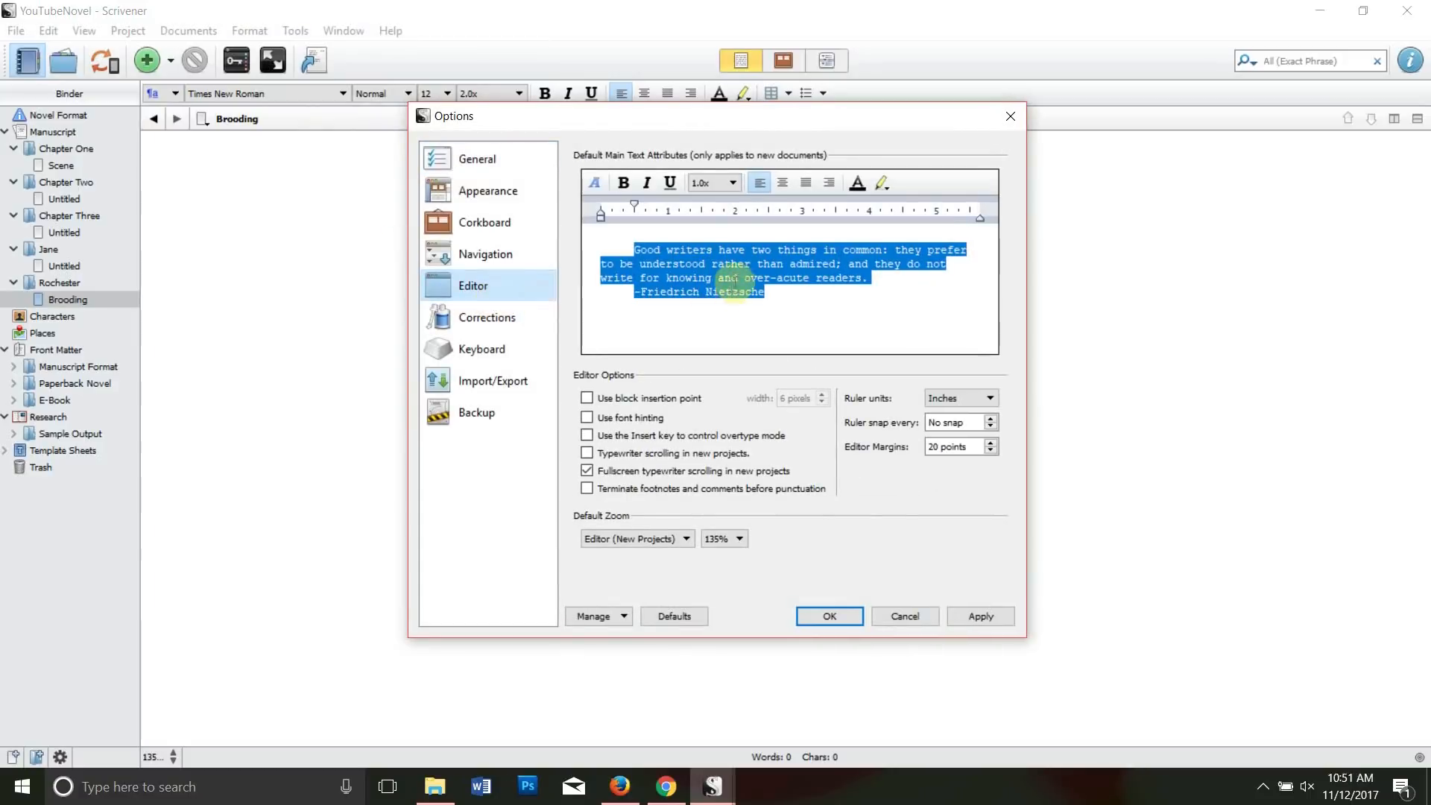
click(595, 182)
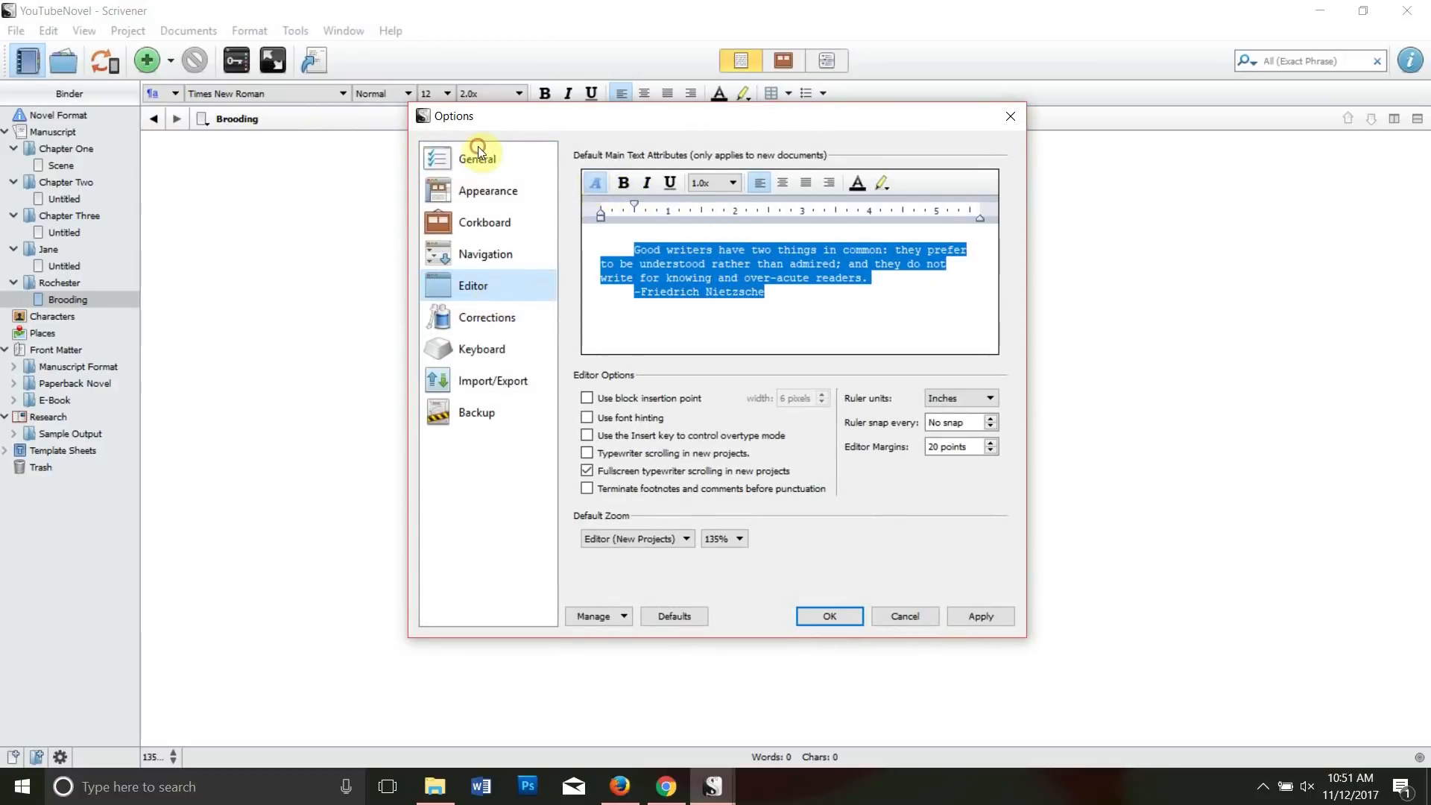
text(Times New Roman)
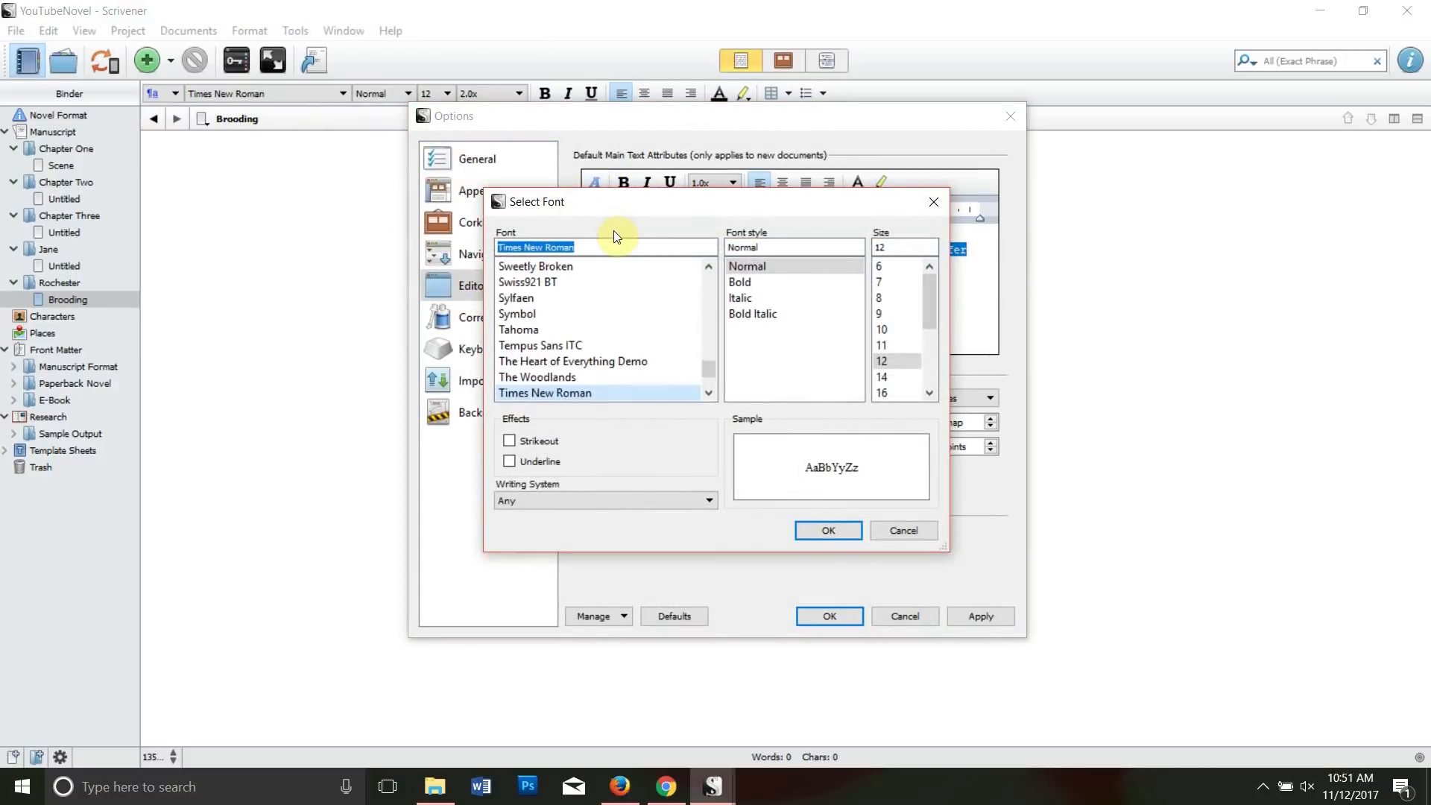
click(898, 362)
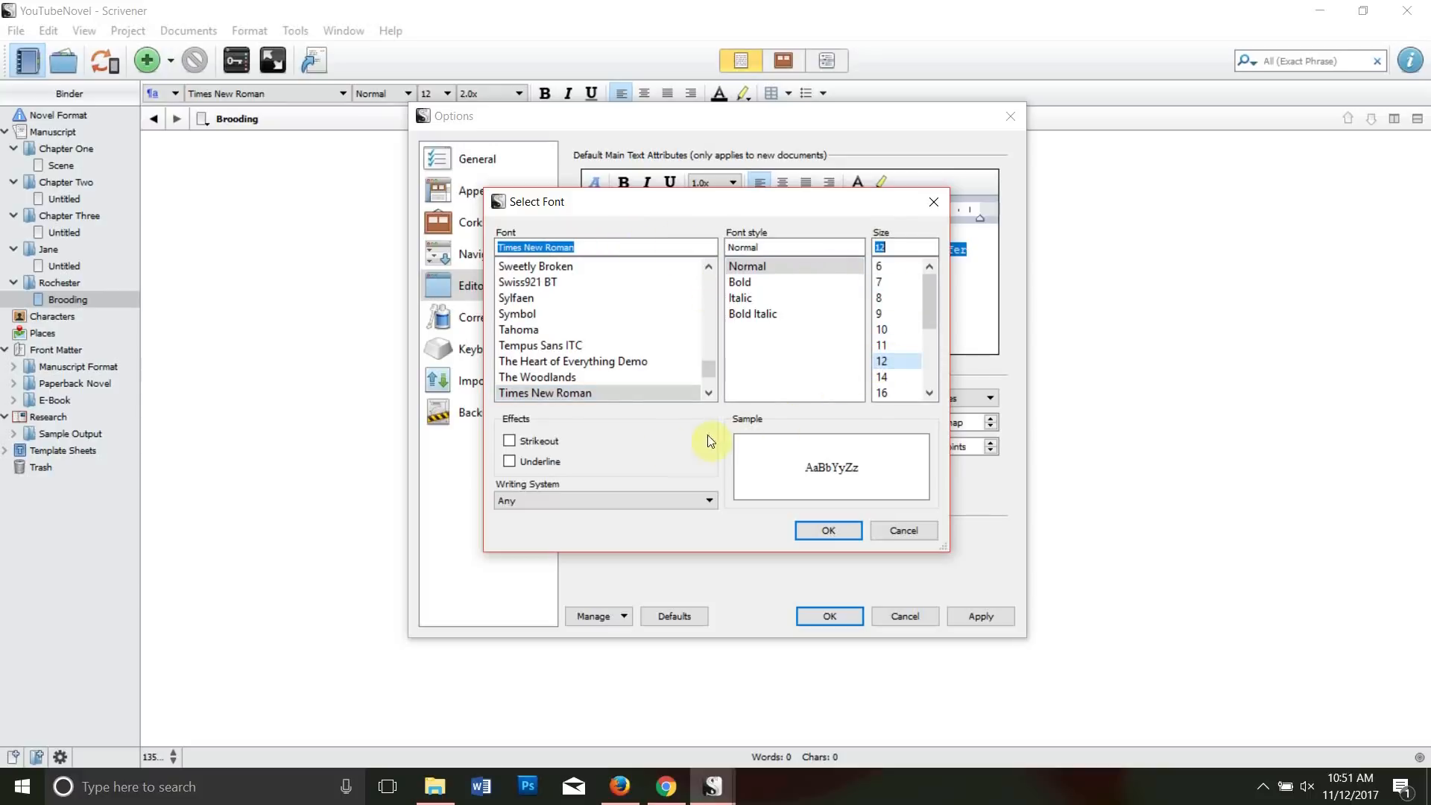
click(838, 530)
- Set the default line spacing for new documents to 2.0x, and save the editor options
click(715, 184)
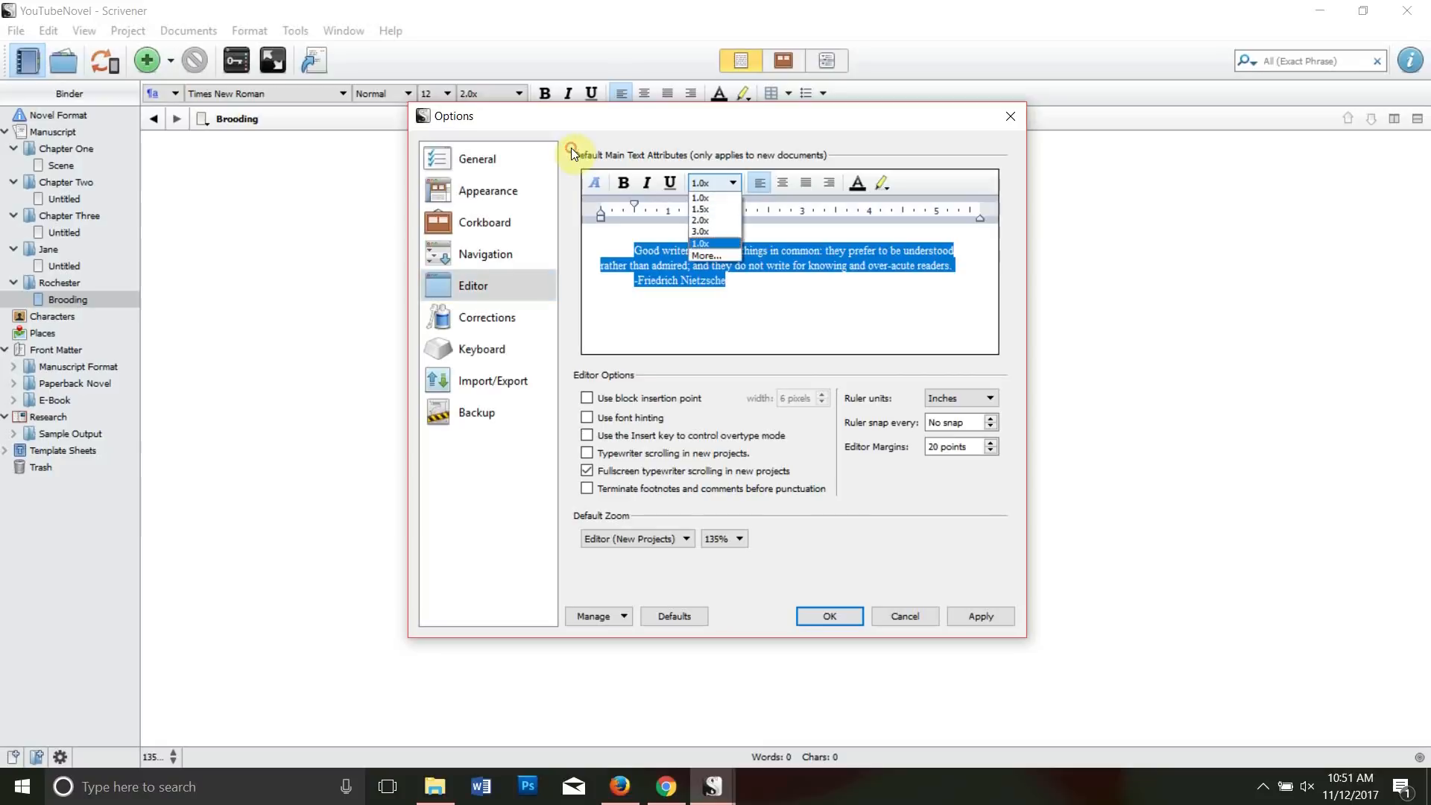
click(701, 220)
click(718, 413)
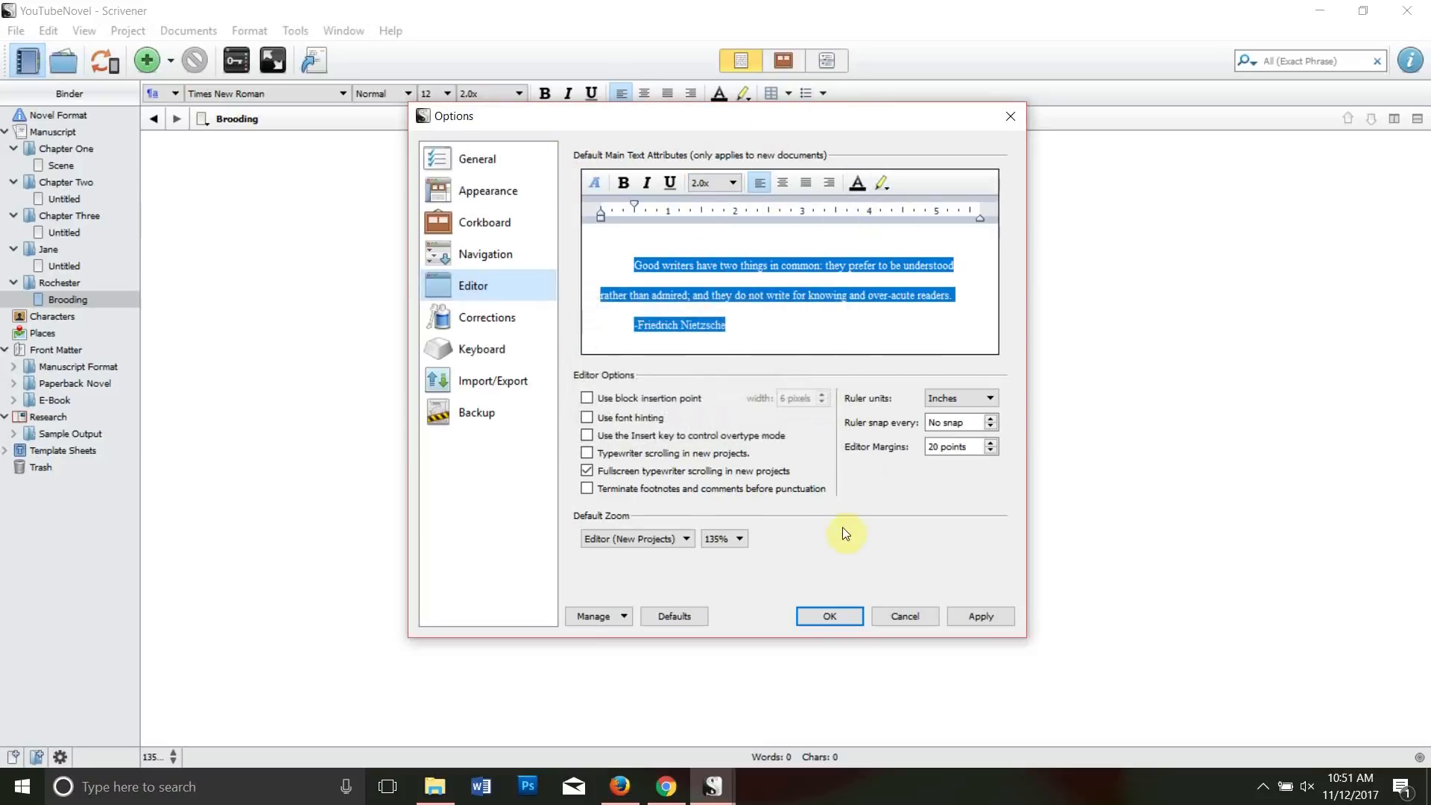
click(939, 617)
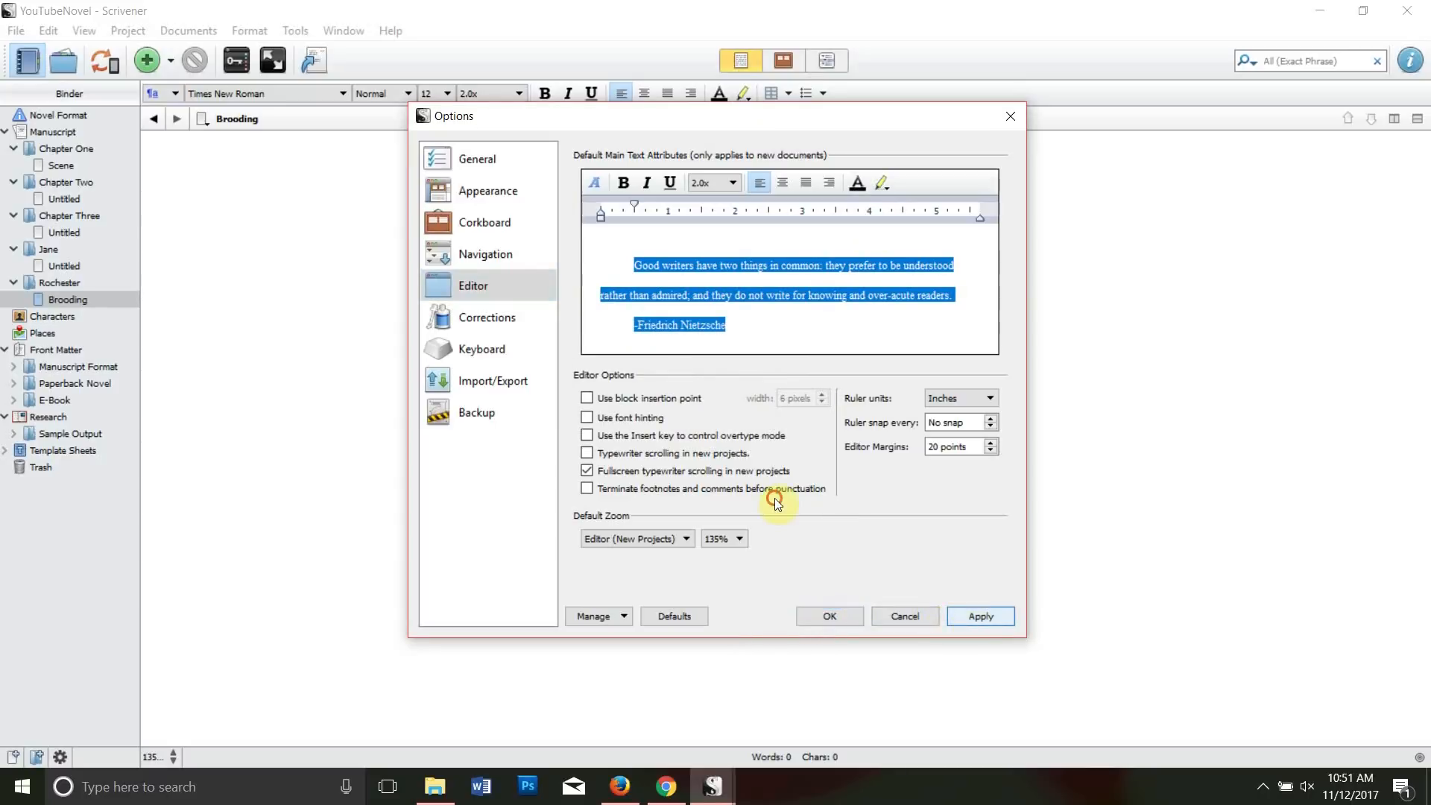
click(839, 615)
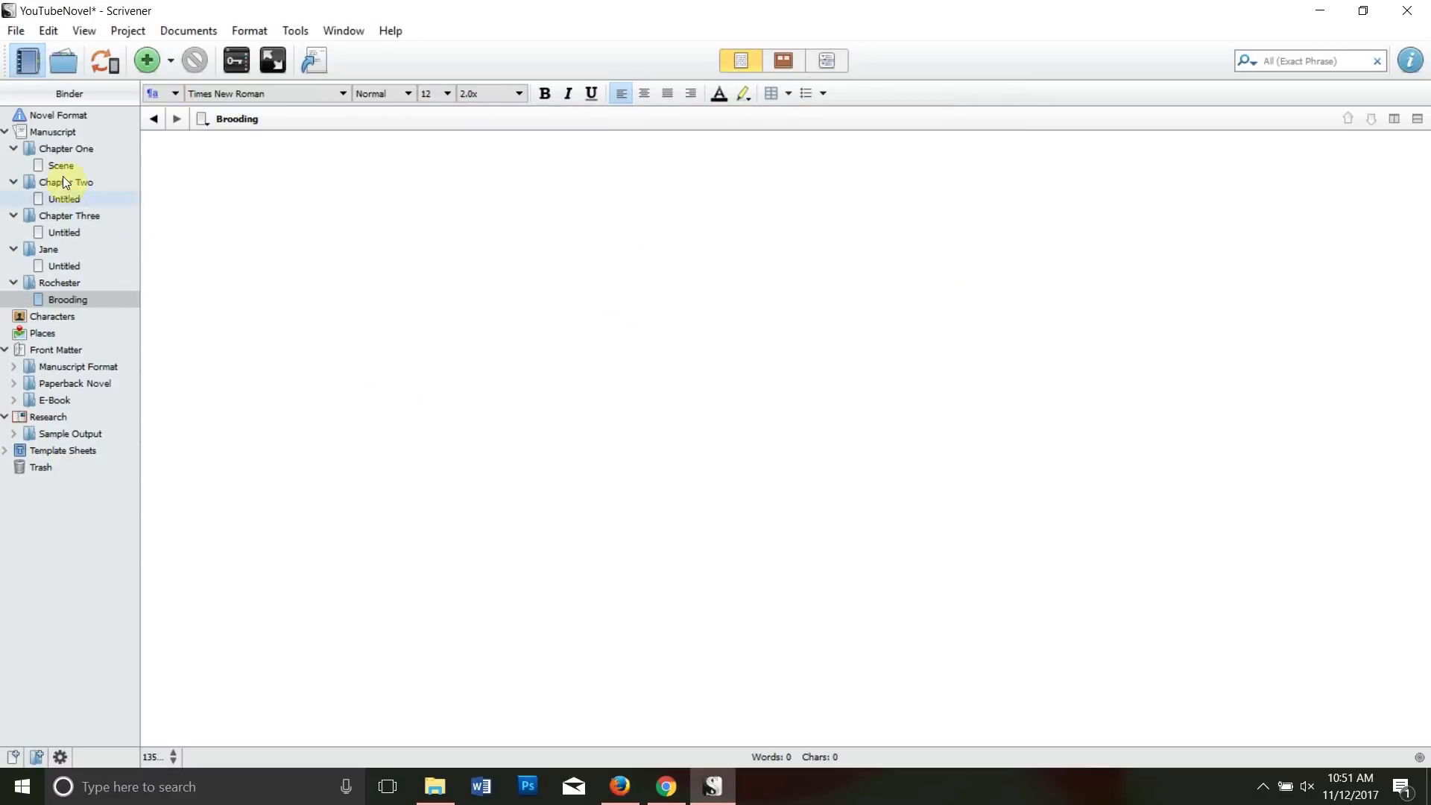
- Open the untitled document in the Jane folder and check its font and line spacing
click(68, 267)
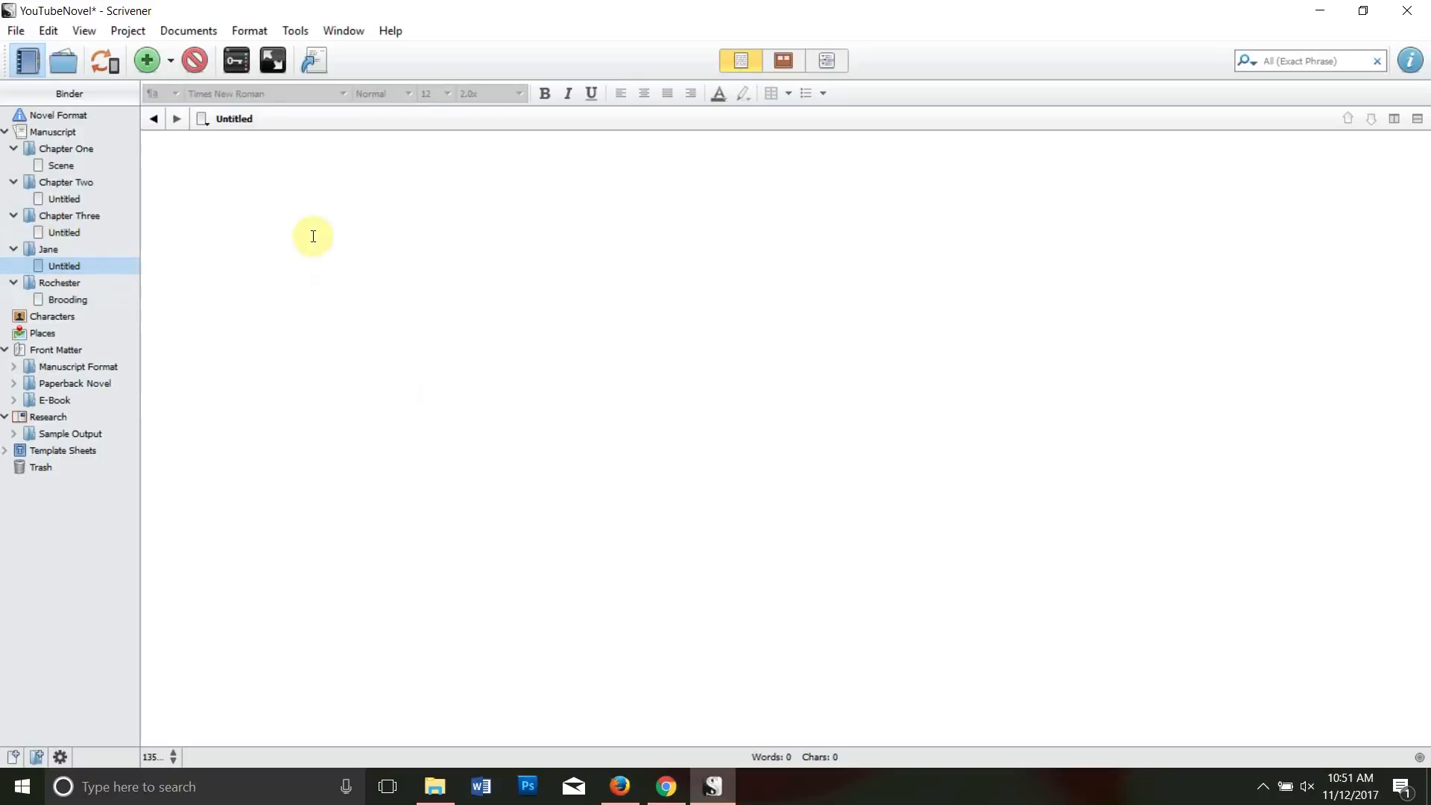
click(249, 189)
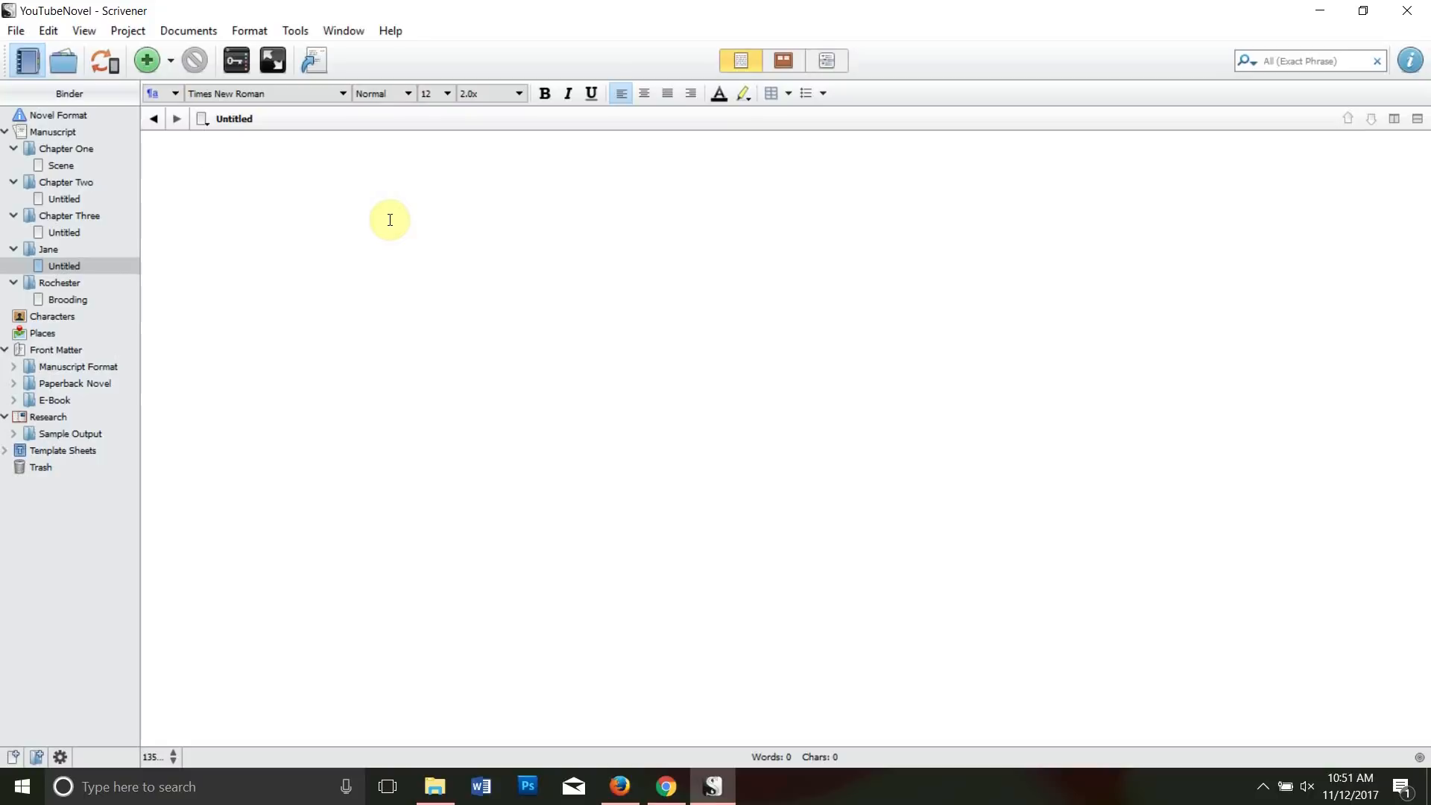
- On the Manuscript corkboard, give the Chapter One card the synopsis "Party. Very tense."
click(47, 137)
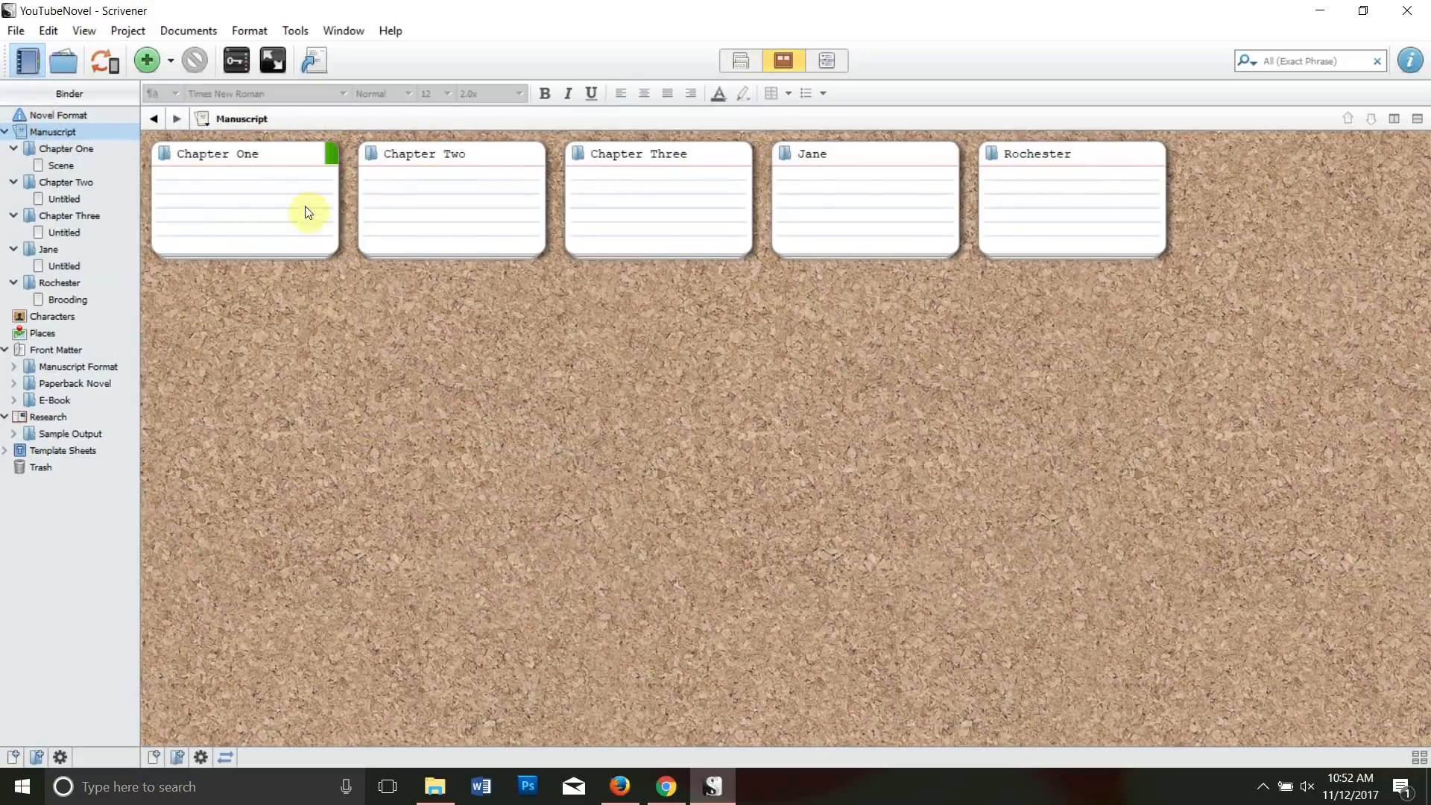
click(158, 172)
click(447, 170)
click(571, 163)
click(860, 208)
click(1055, 194)
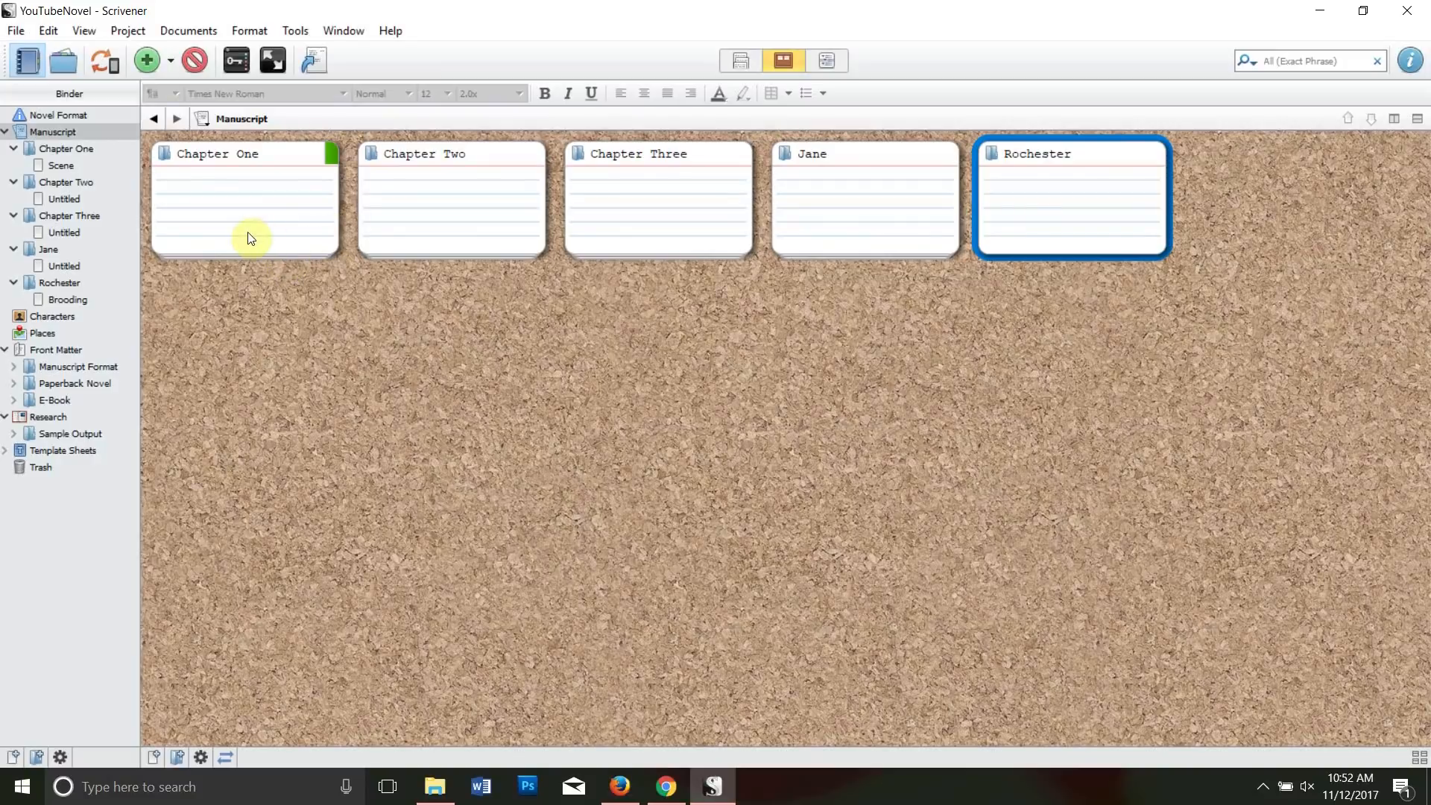
double_click(200, 185)
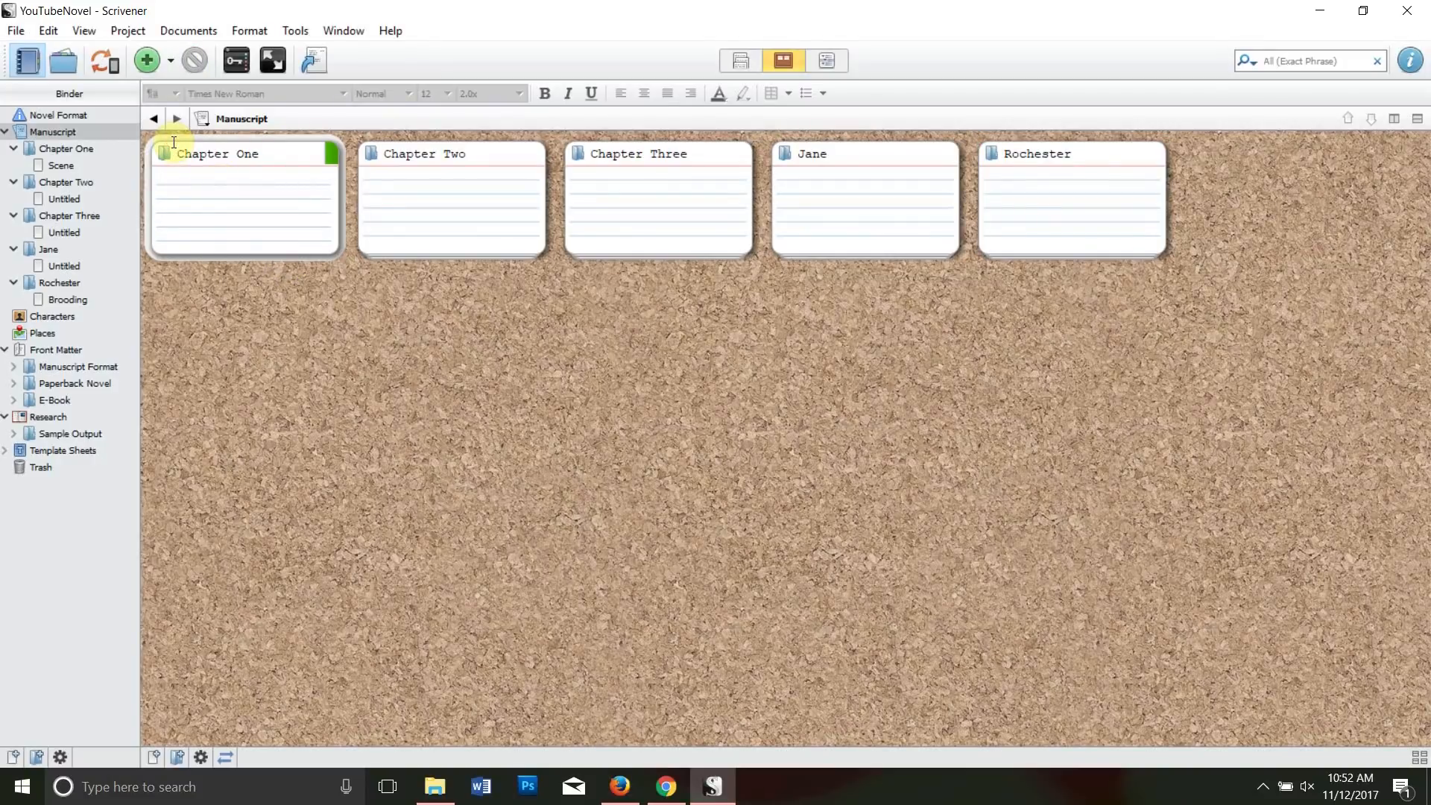
text(Party. Very tense.)
- Write the synopsis "Conflict happens. Inciting incident." on the Chapter Two index card
click(390, 207)
double_click(397, 180)
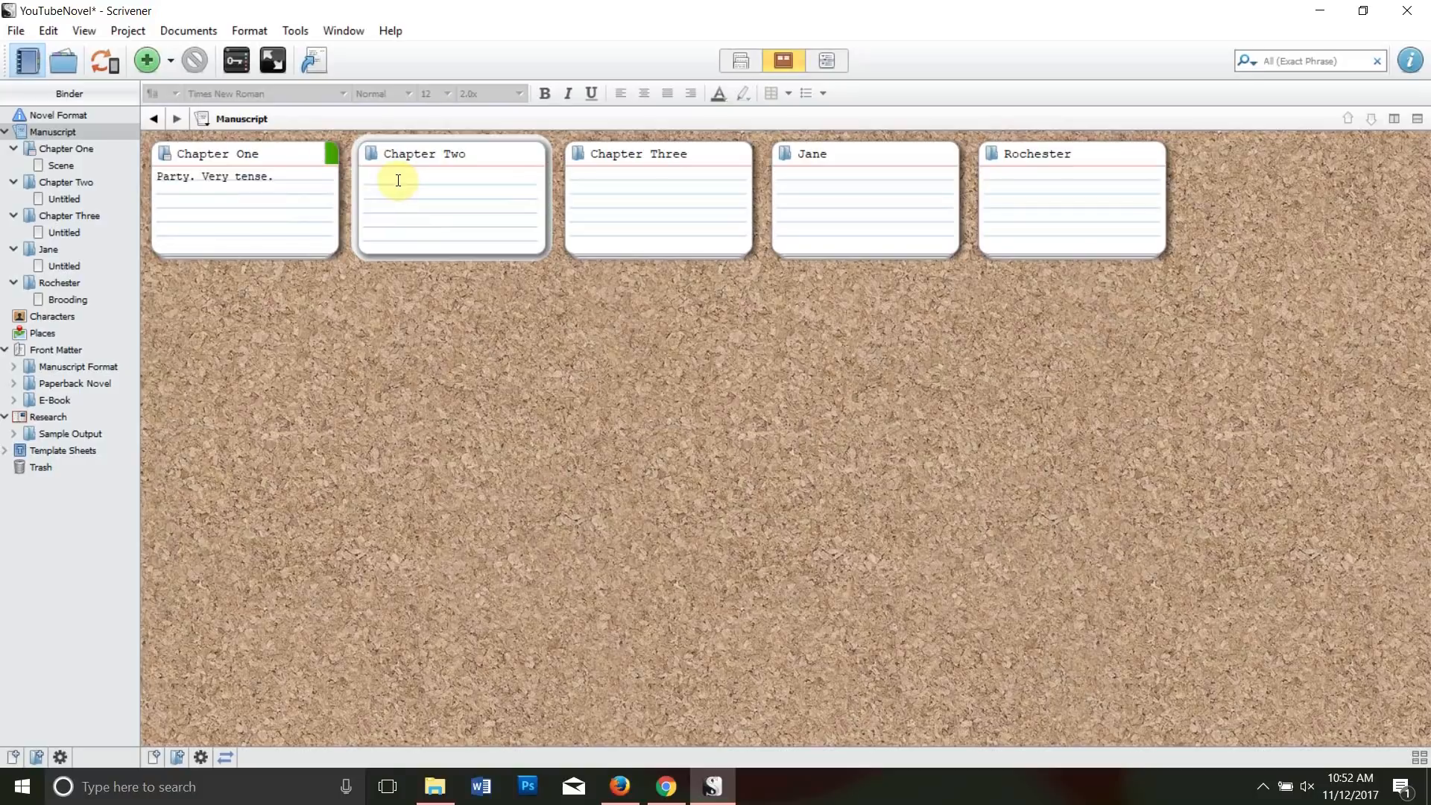
text(Conflict happens. Inciting incid)
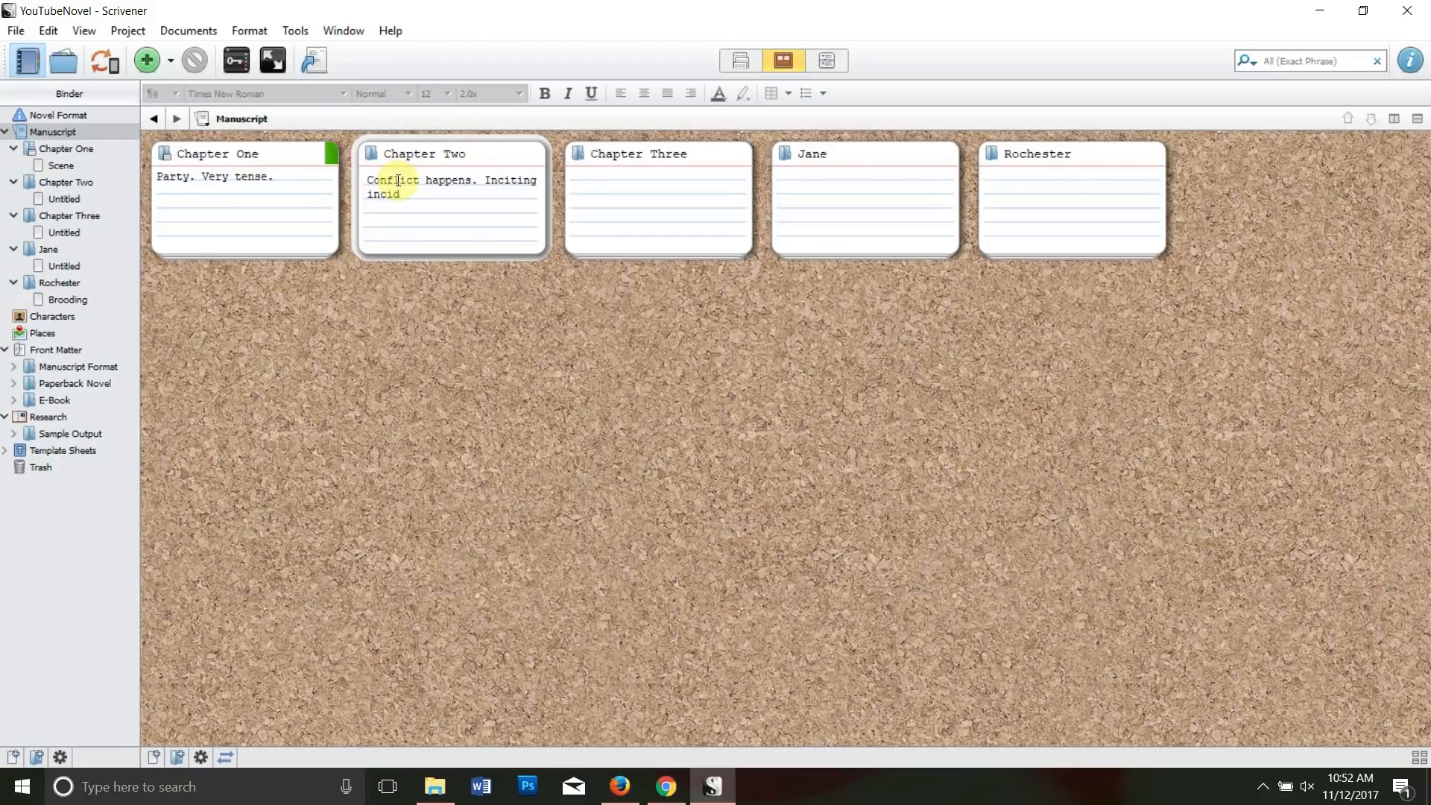
text(ent.)
click(373, 286)
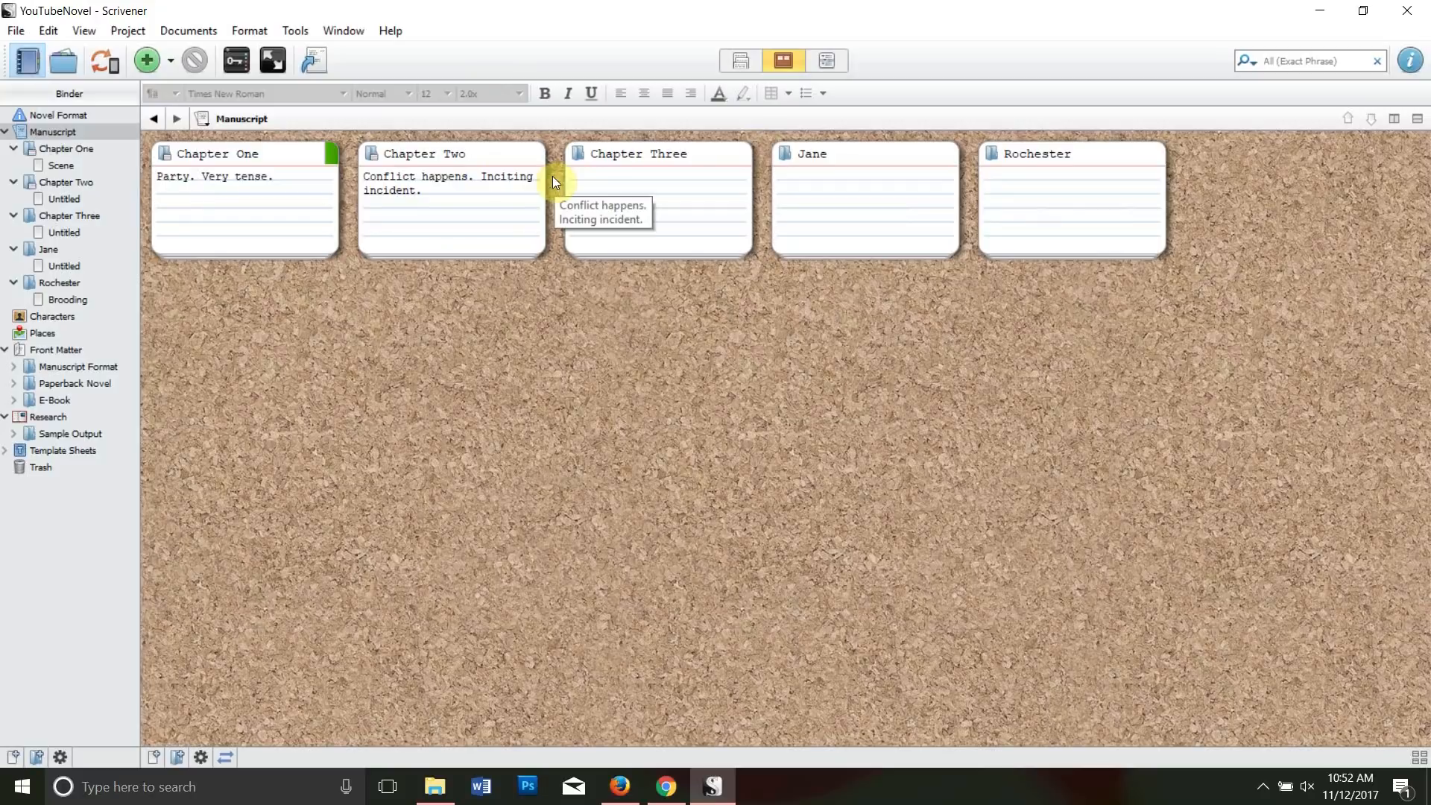
- Open the Scene document in Chapter One and enter the placeholder text "Afldji;sjf;lksajf;asj;fa;"
click(75, 164)
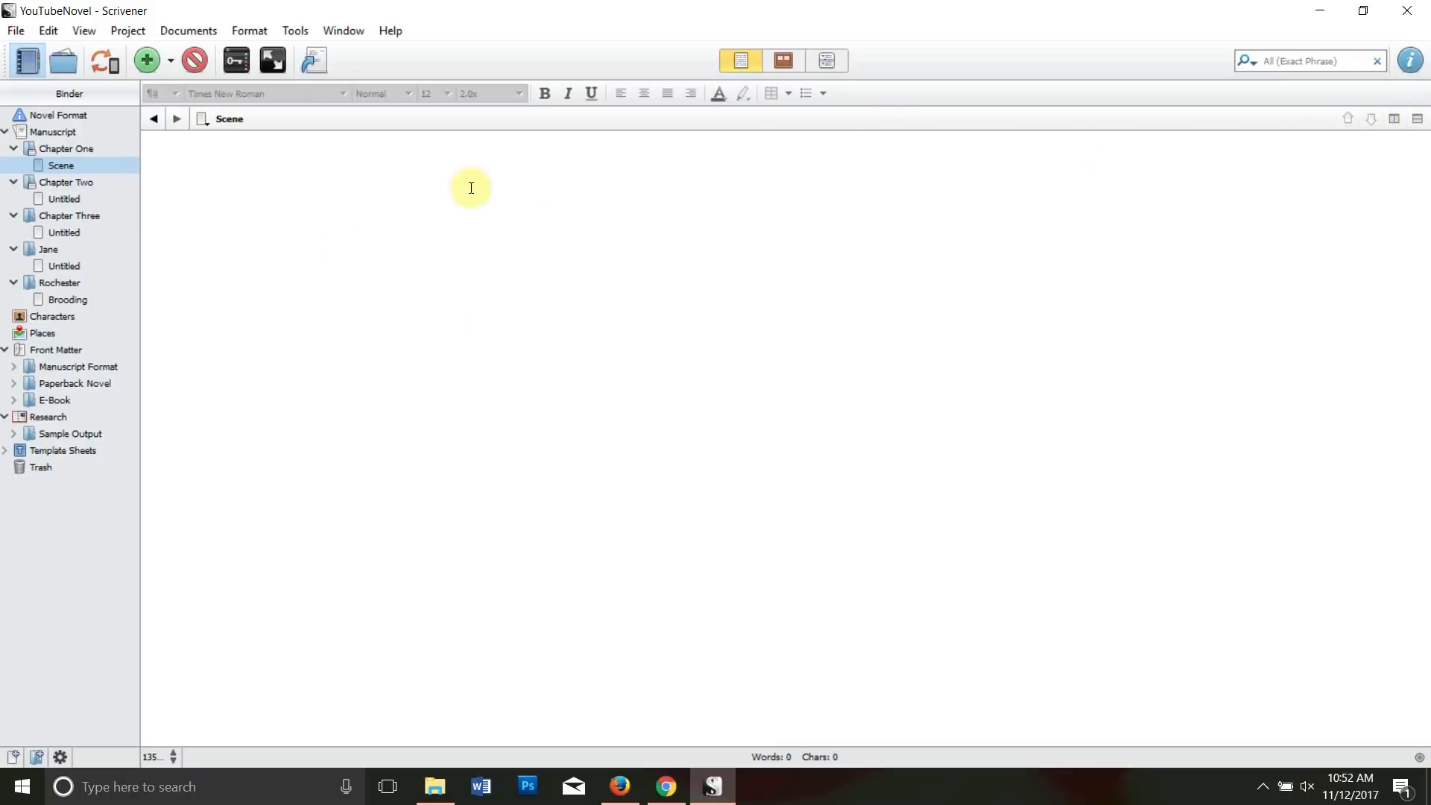
click(328, 164)
text(Afldji;sjf;lksajf;asj;fa;)
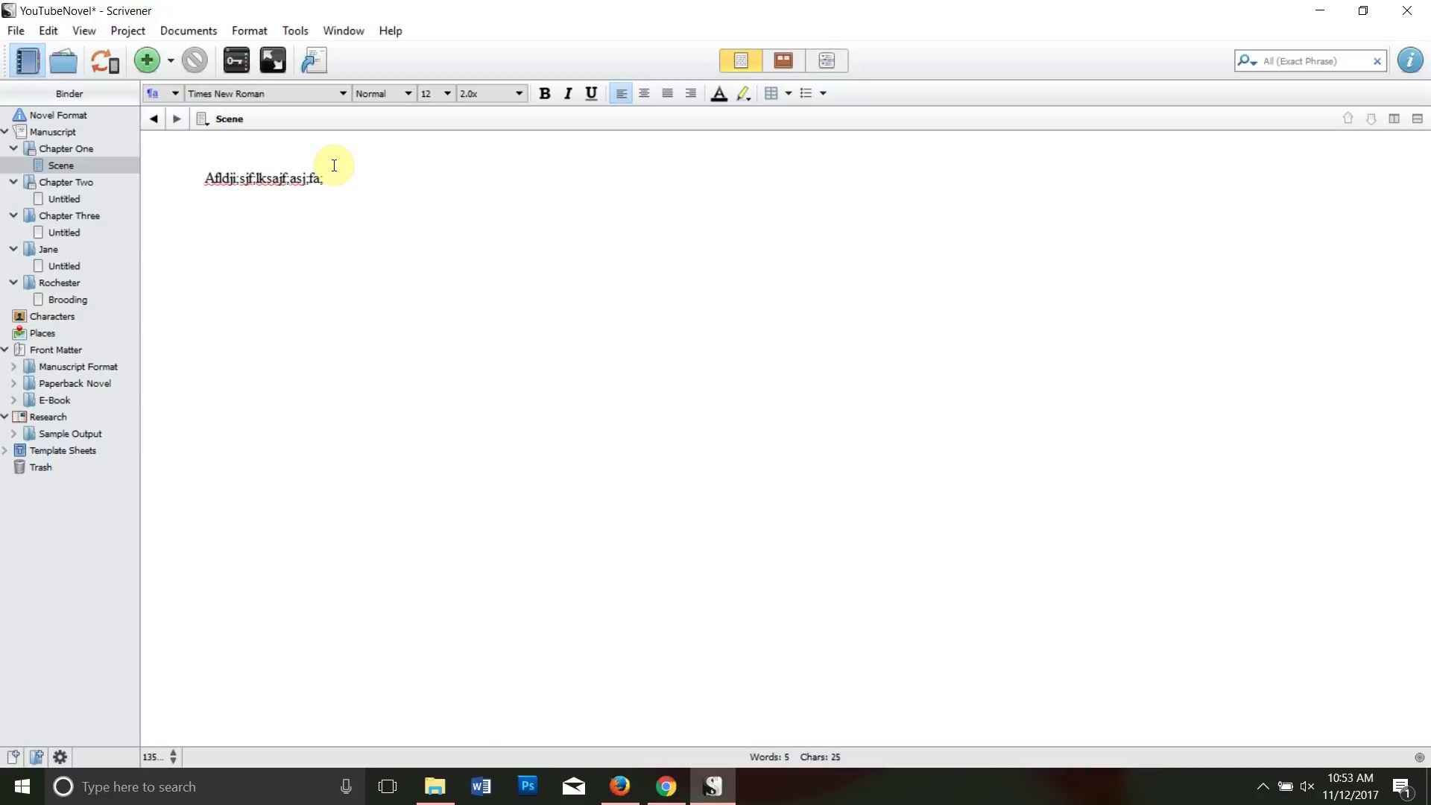
- Show the inspector for the Scene document and examine its synopsis, label choices, status choices, compile options and notes types
click(1413, 62)
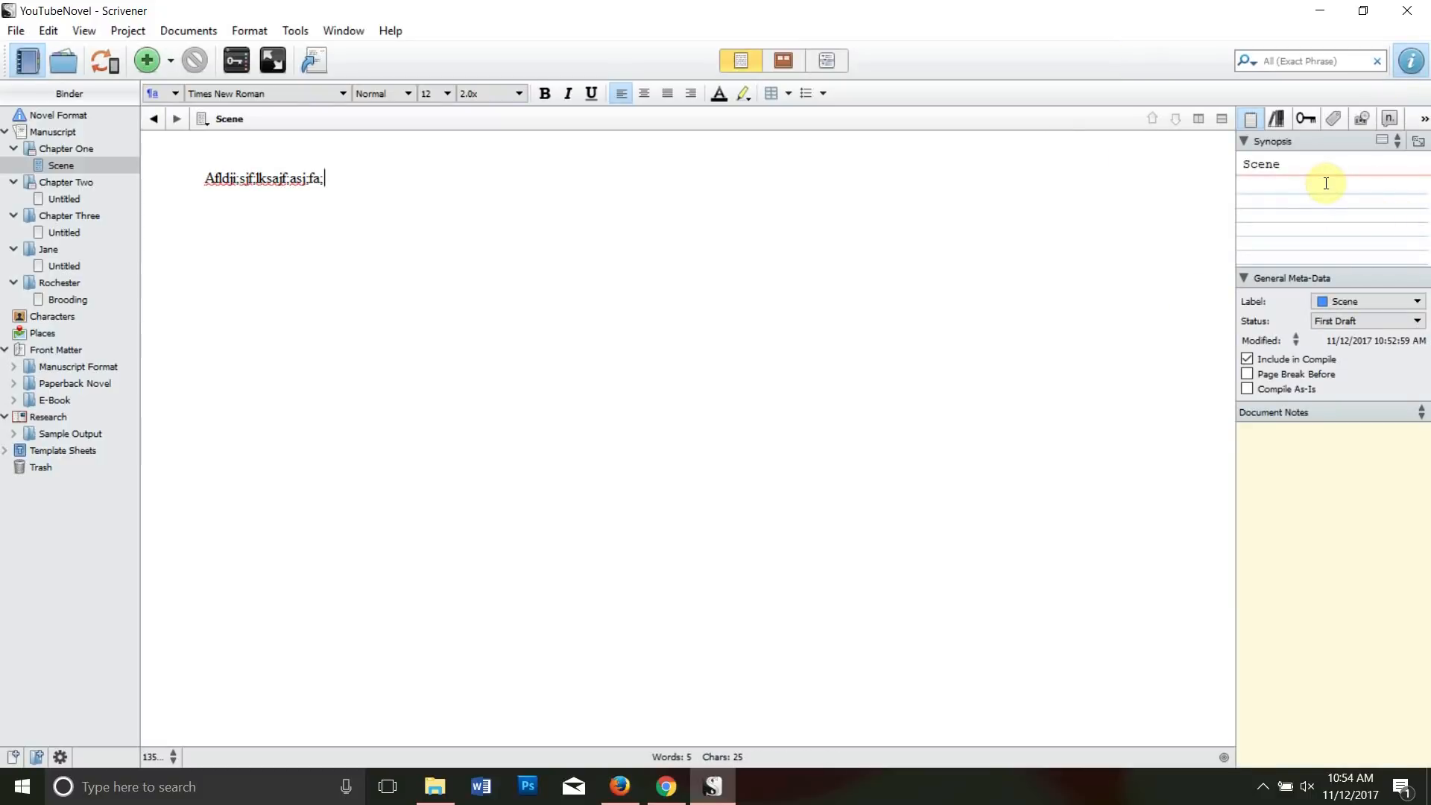
click(1327, 183)
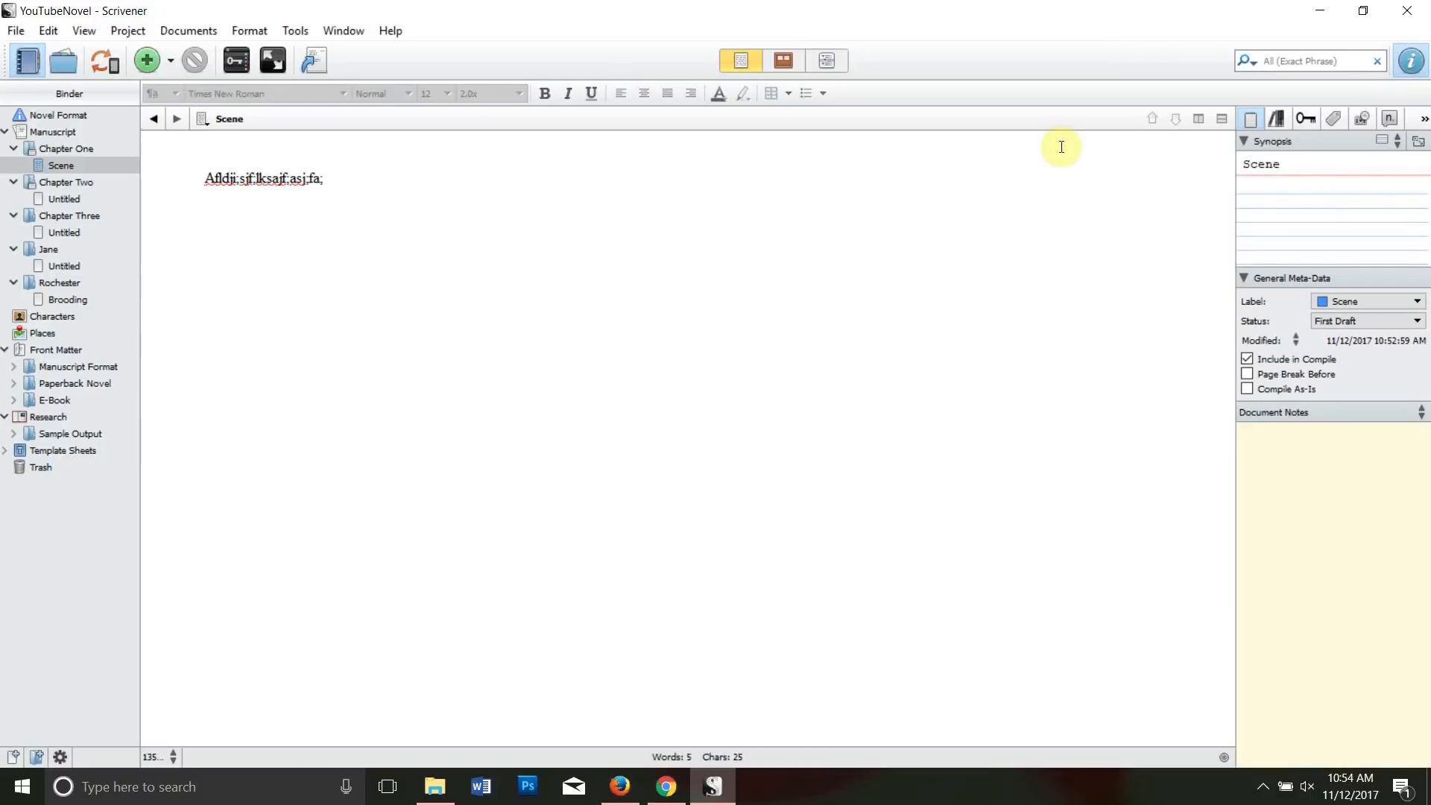
click(1355, 302)
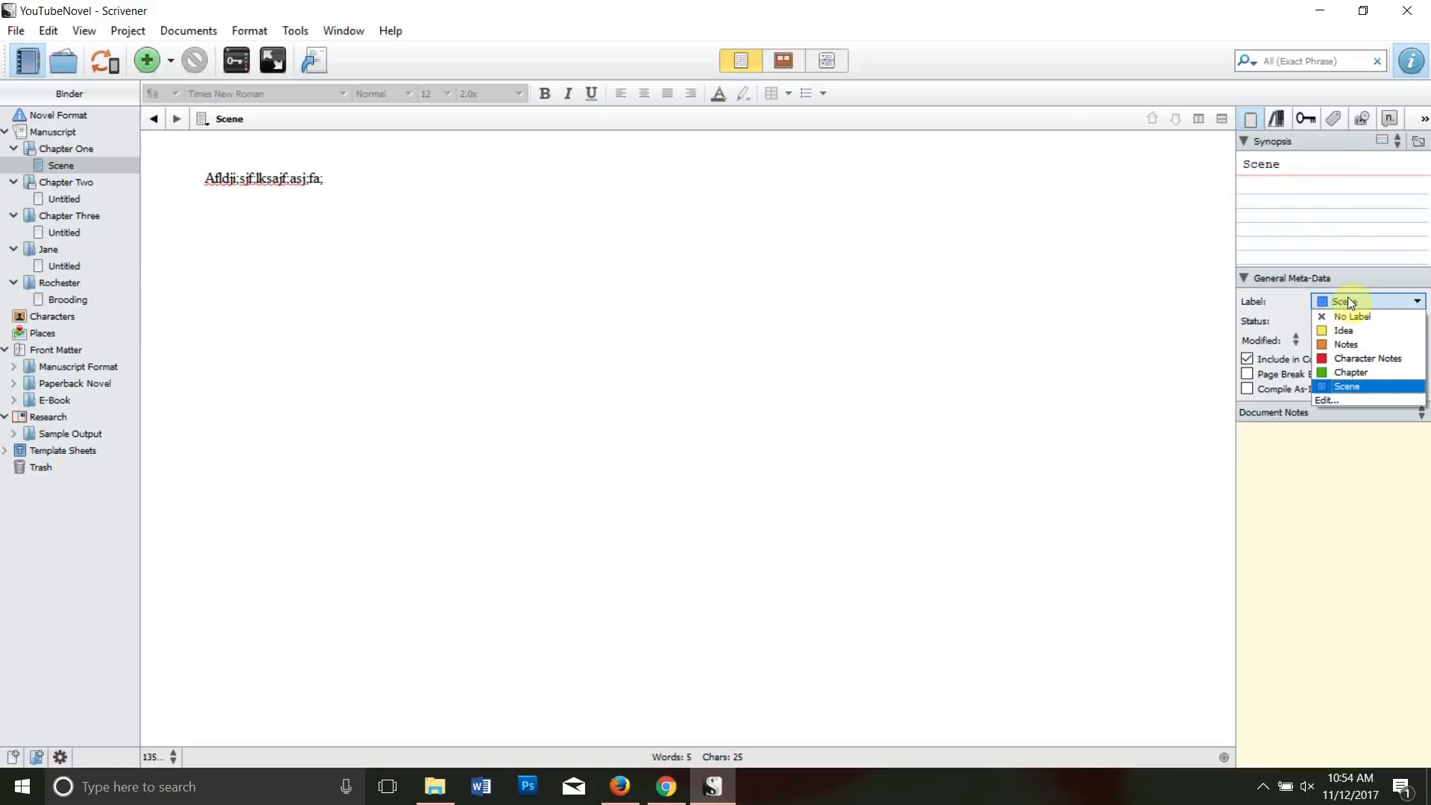
click(1287, 306)
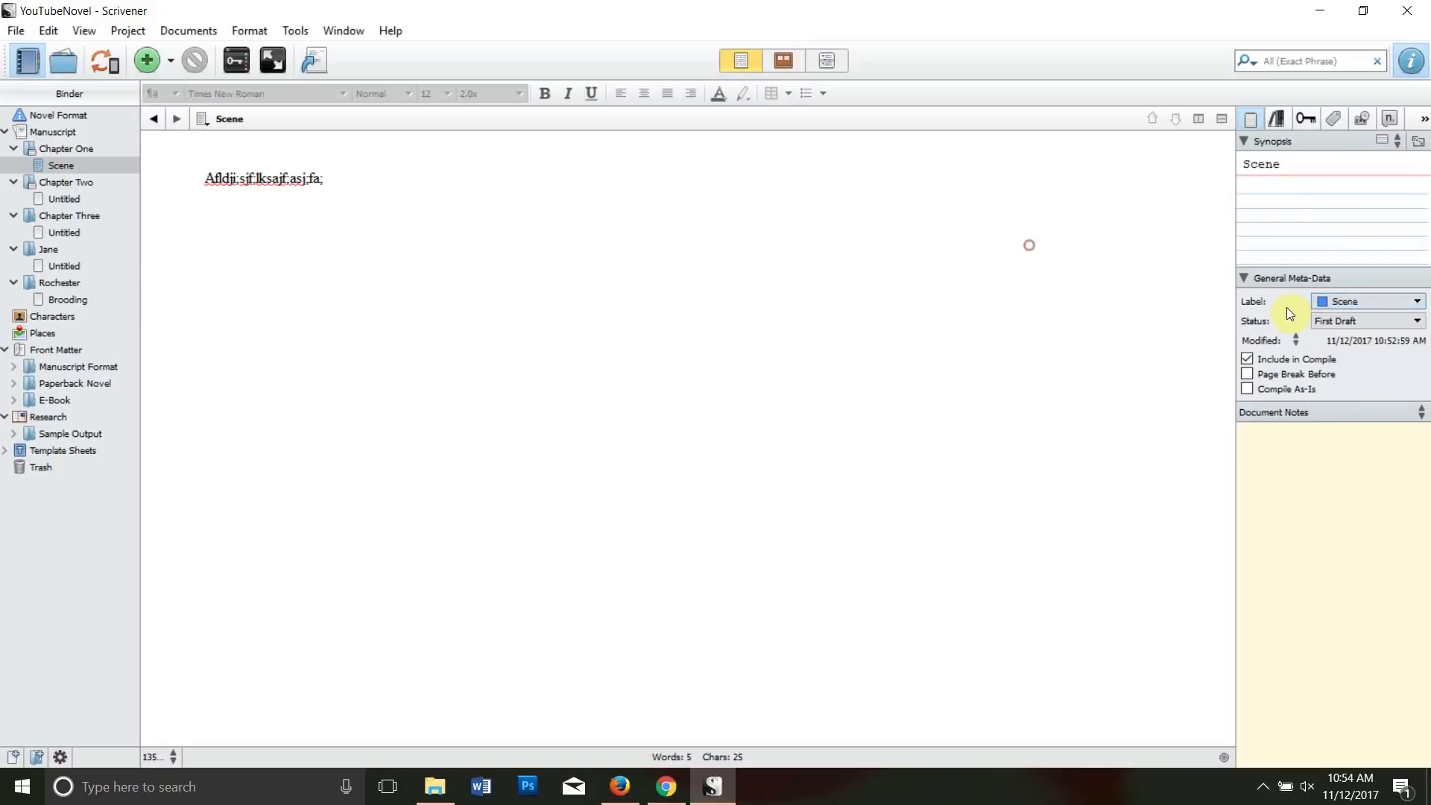
click(1333, 321)
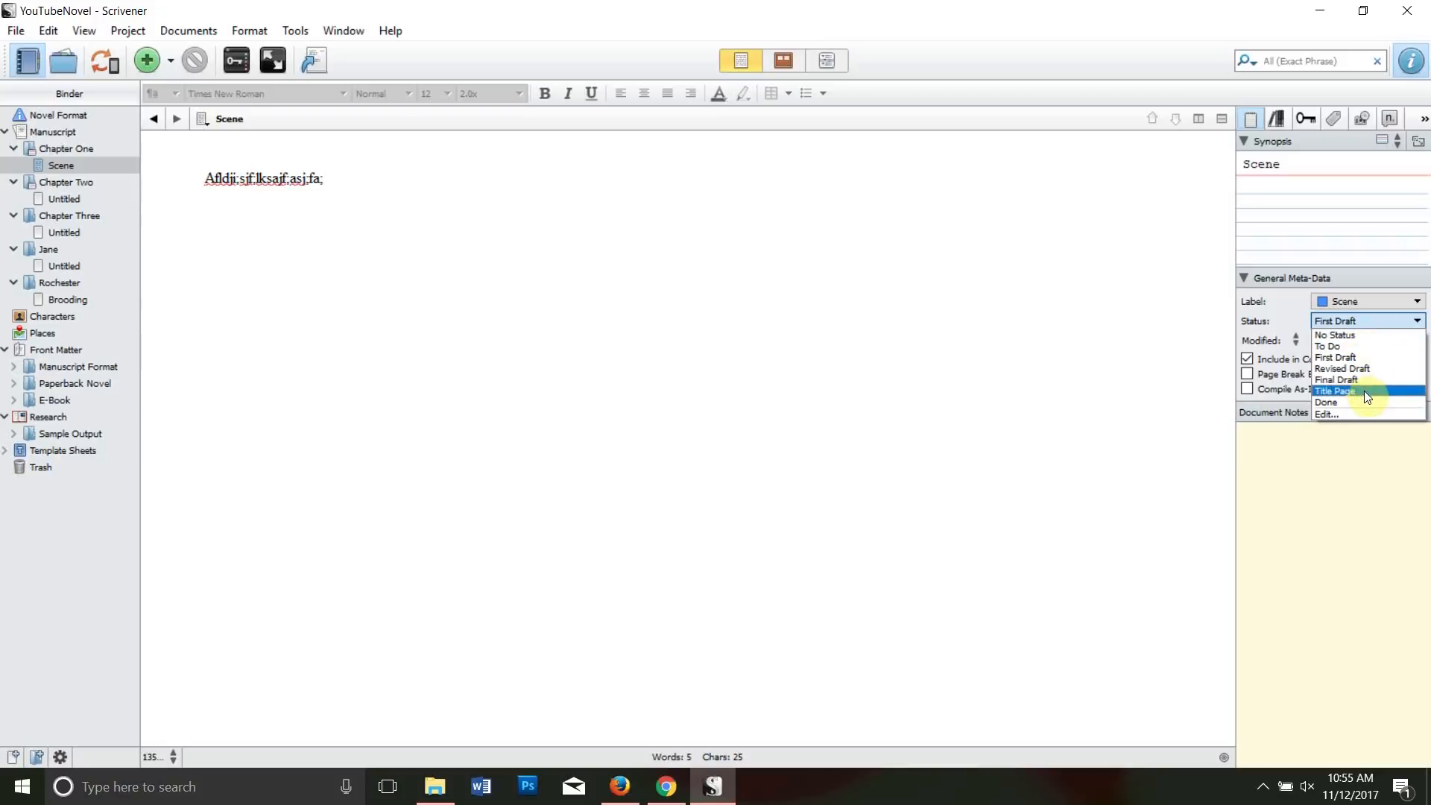
click(1011, 249)
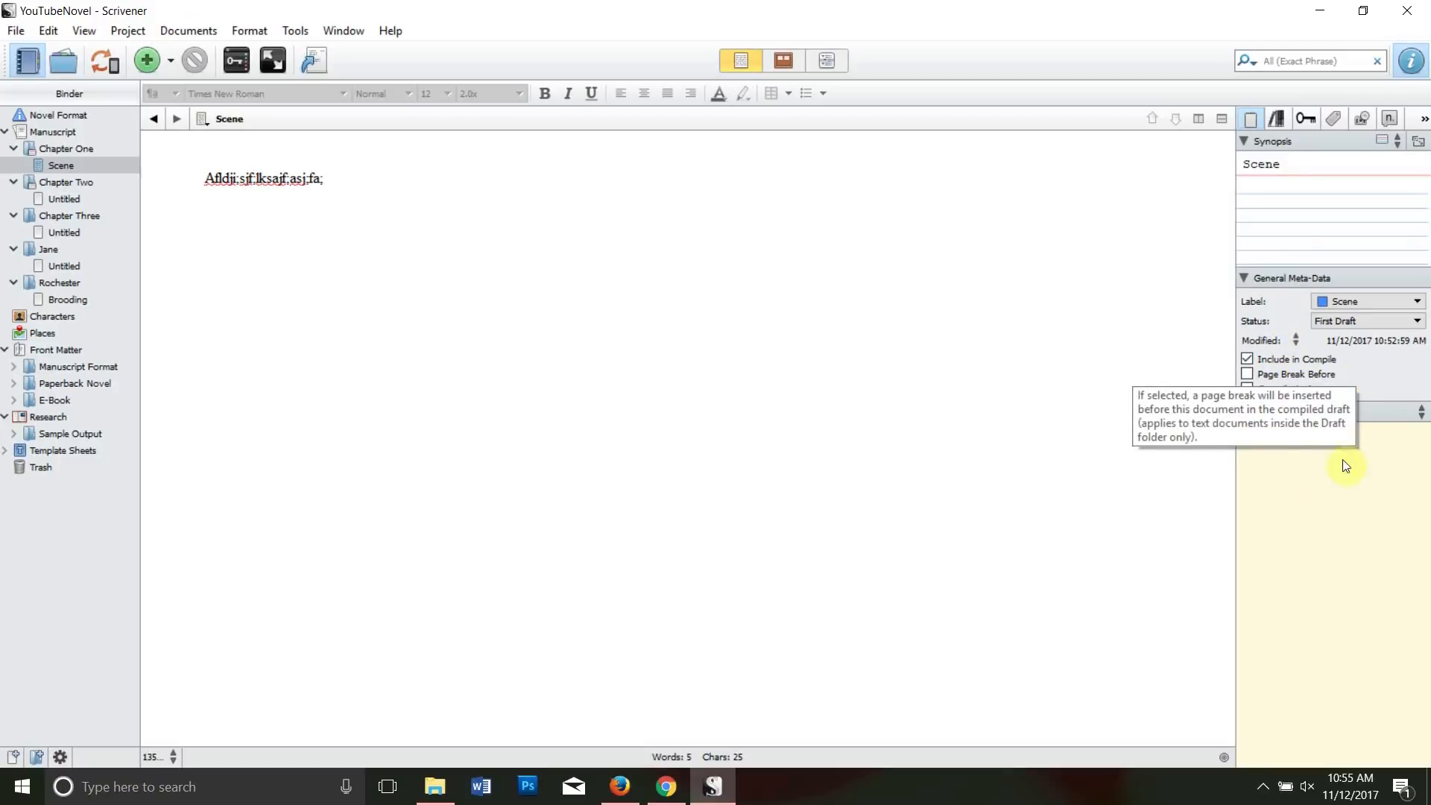
click(1247, 372)
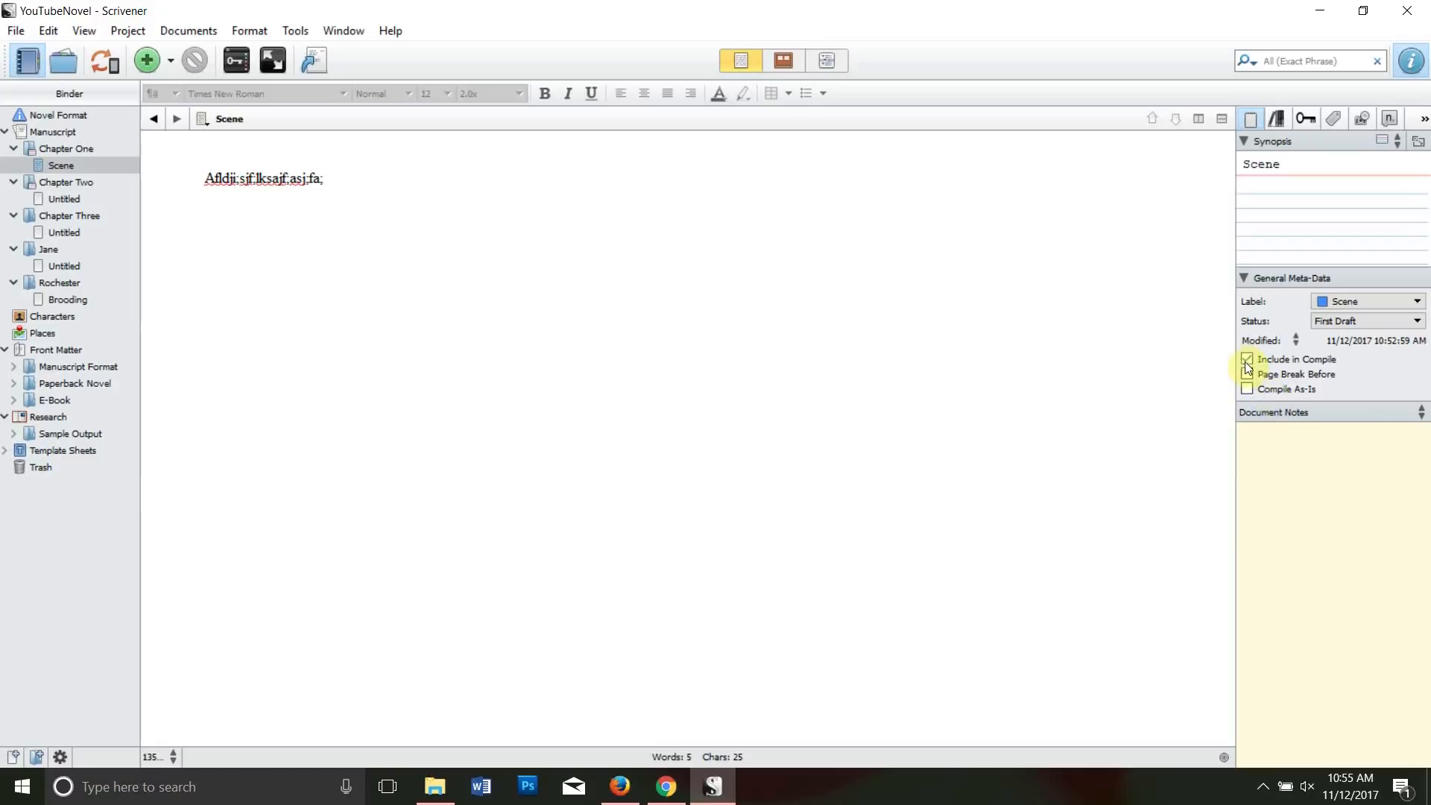
click(1282, 409)
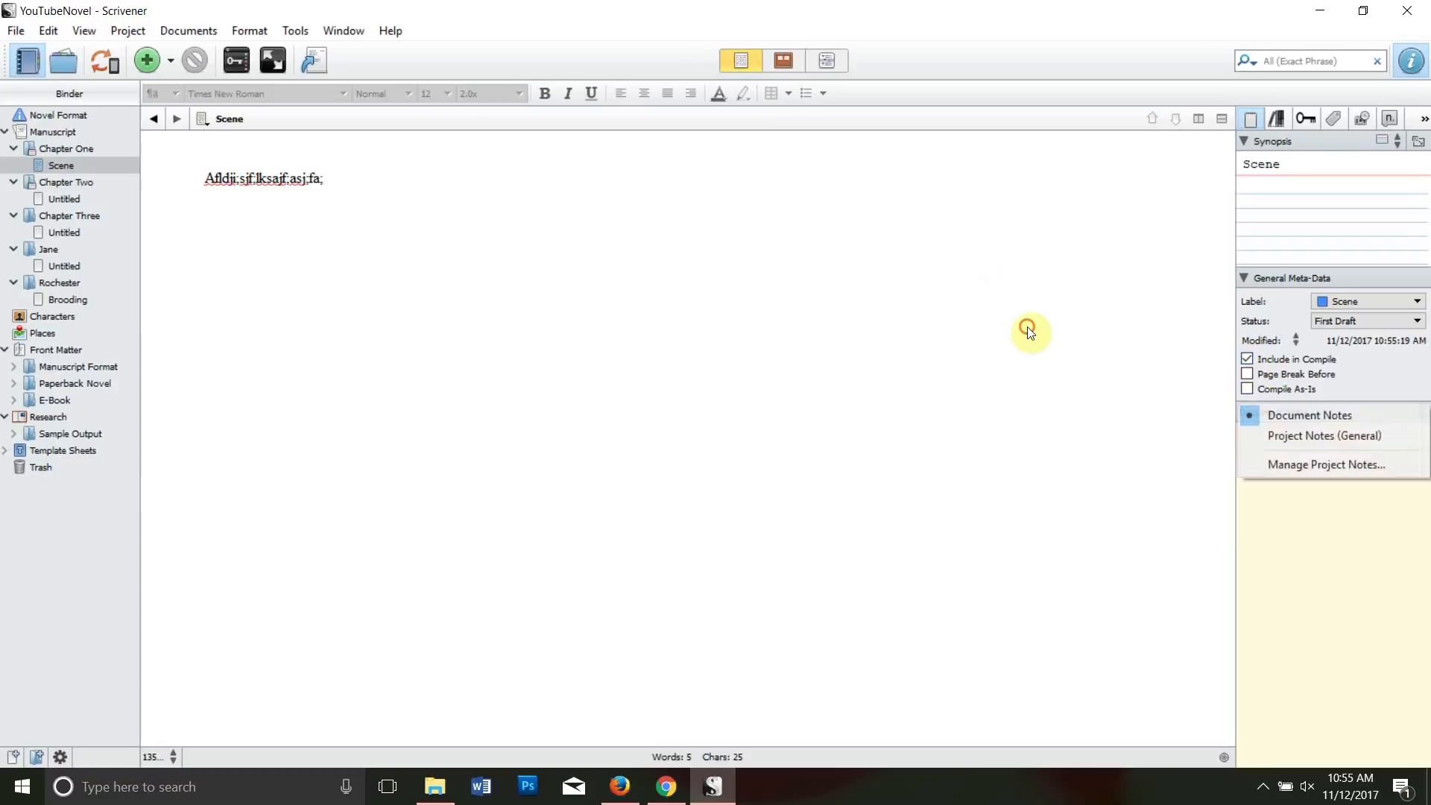
click(1133, 457)
- Try out the Scene document's notes with some placeholder text and erase it
click(1239, 466)
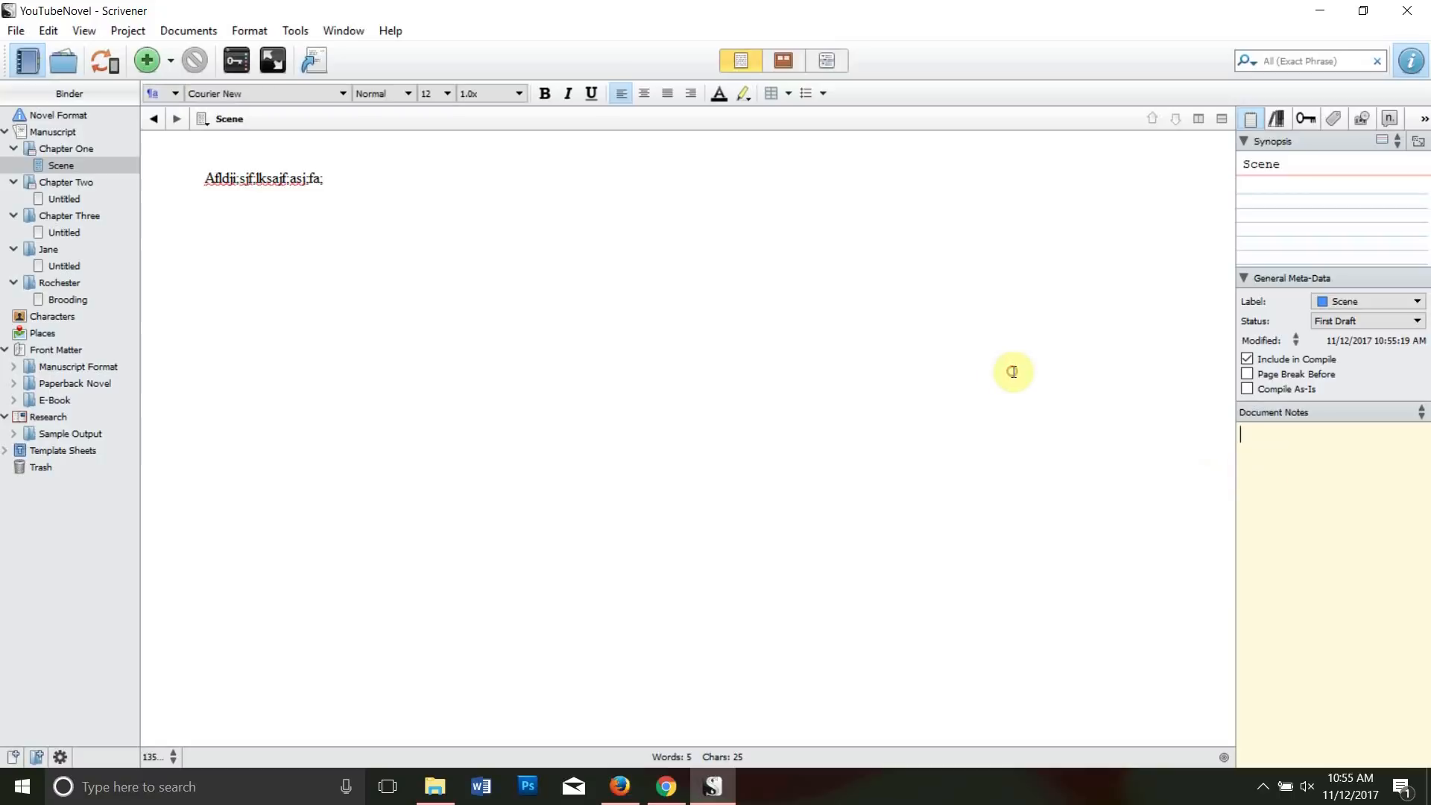
text(Jklajfl;dsf;a)
key(BackSpace)
key(BackSpace)
key(BackSpace)
key(BackSpace)
key(BackSpace)
key(BackSpace)
key(BackSpace)
key(BackSpace)
key(BackSpace)
key(BackSpace)
key(BackSpace)
key(BackSpace)
key(BackSpace)
- View the general project notes in place of the document notes, and close the inspector
click(1310, 416)
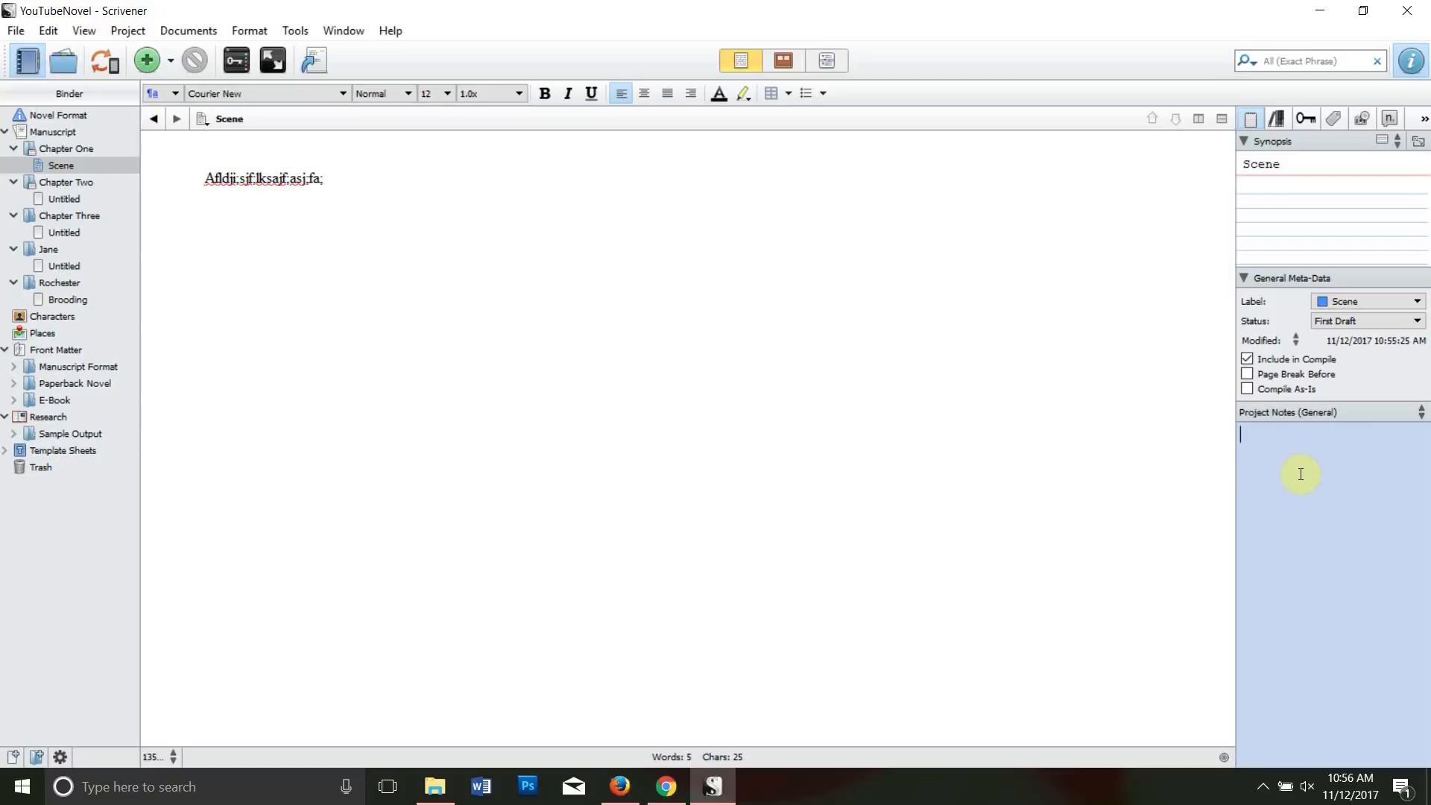
click(1298, 448)
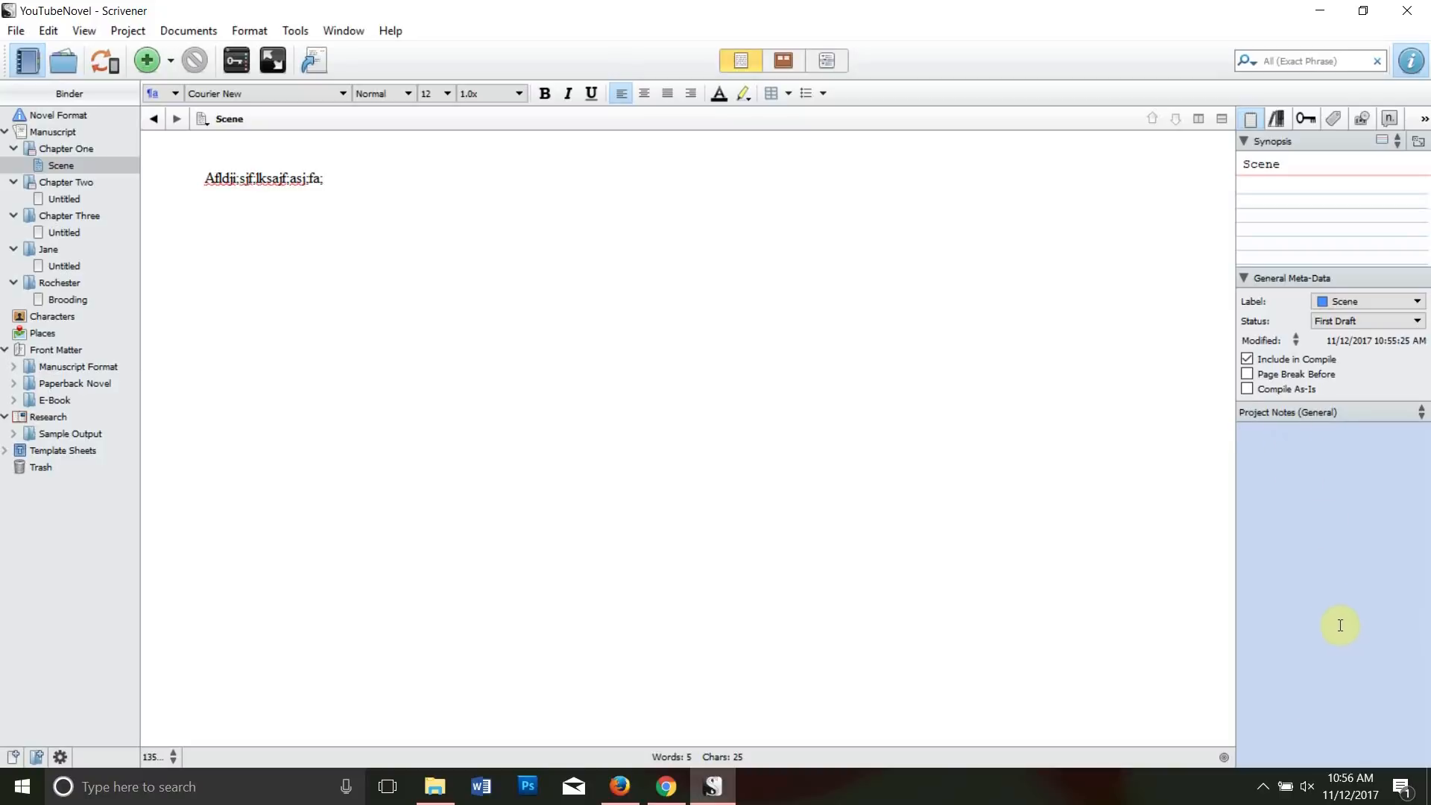
click(273, 246)
click(1422, 412)
click(1310, 396)
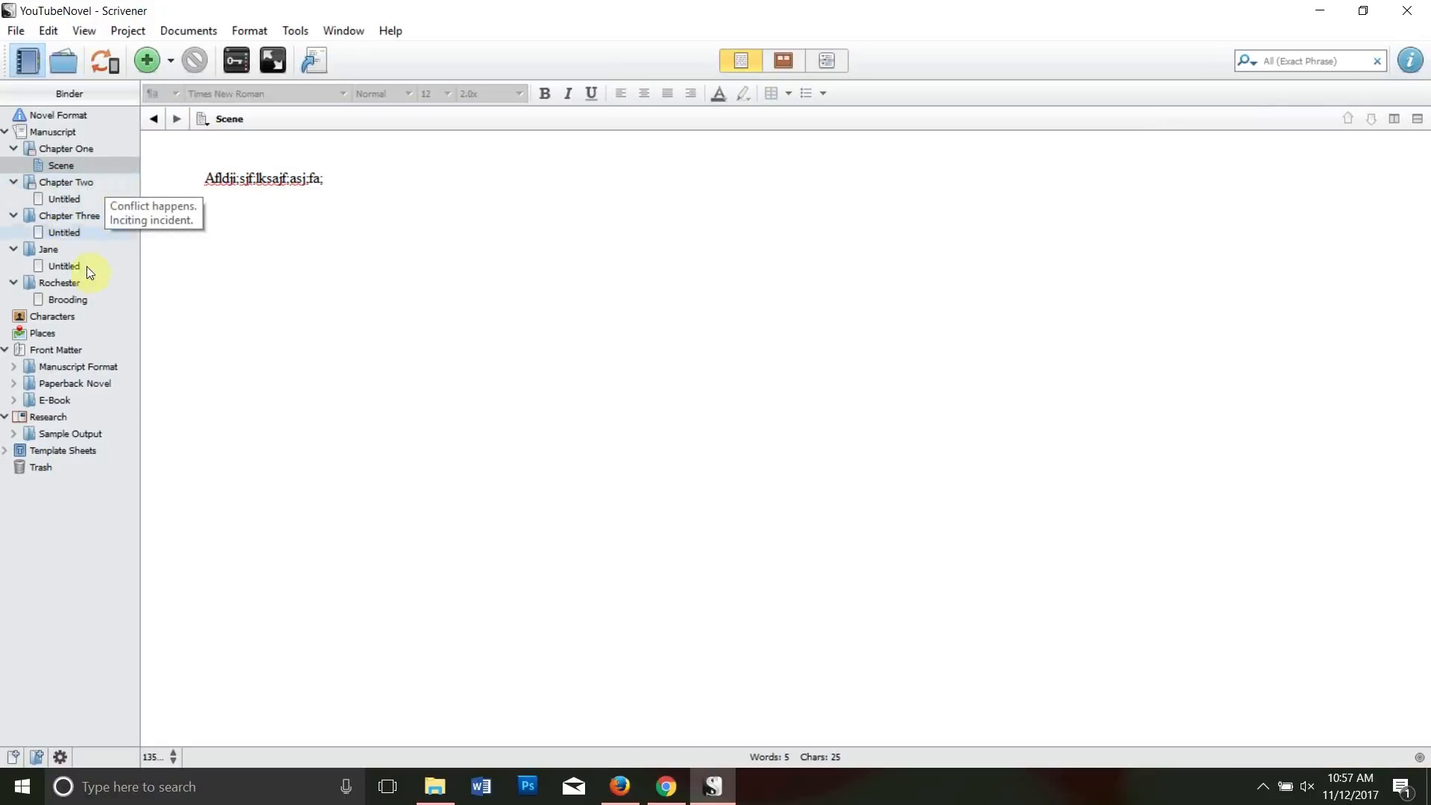
- Add a new text document to the Characters folder and start it with the heading "Names"
click(61, 314)
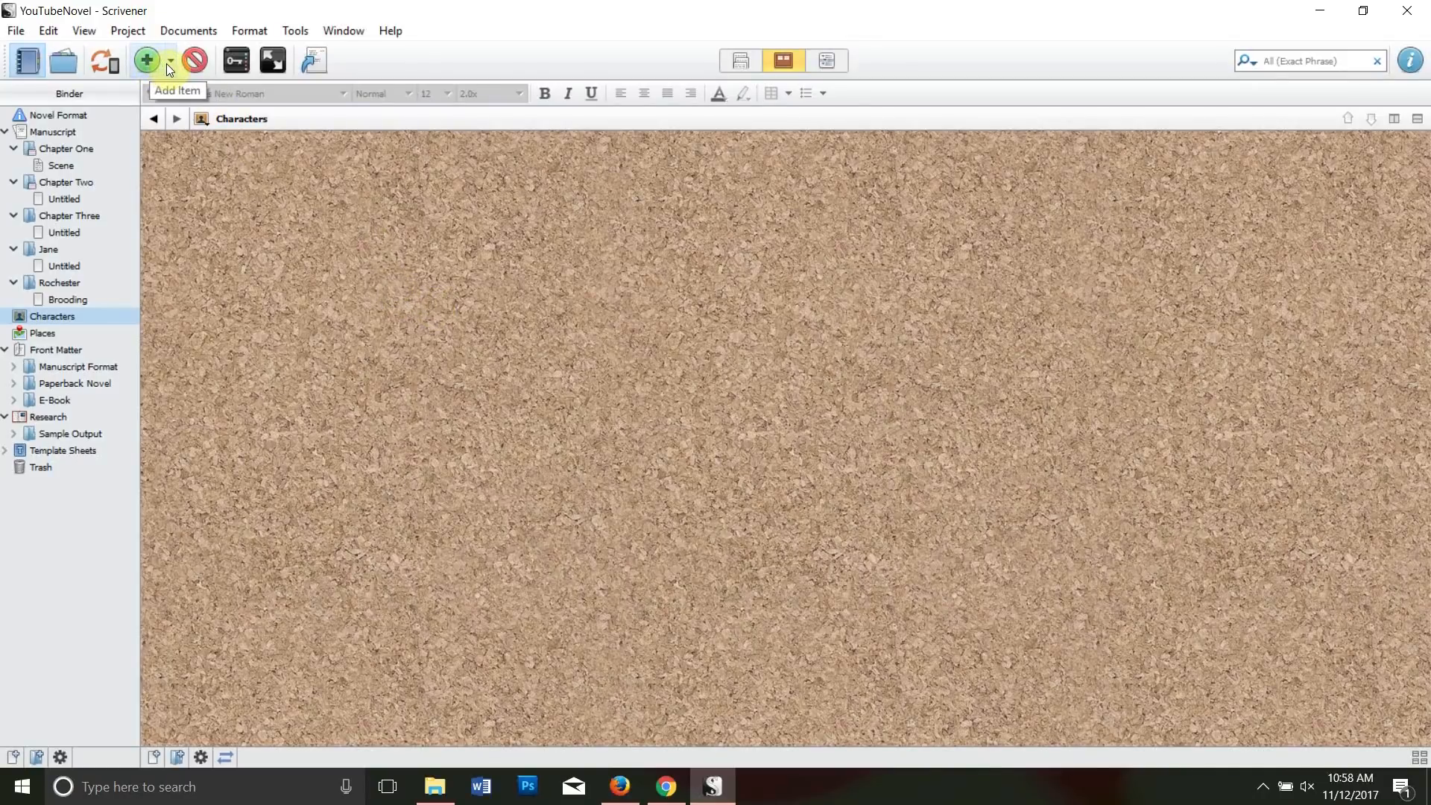
click(118, 49)
click(235, 160)
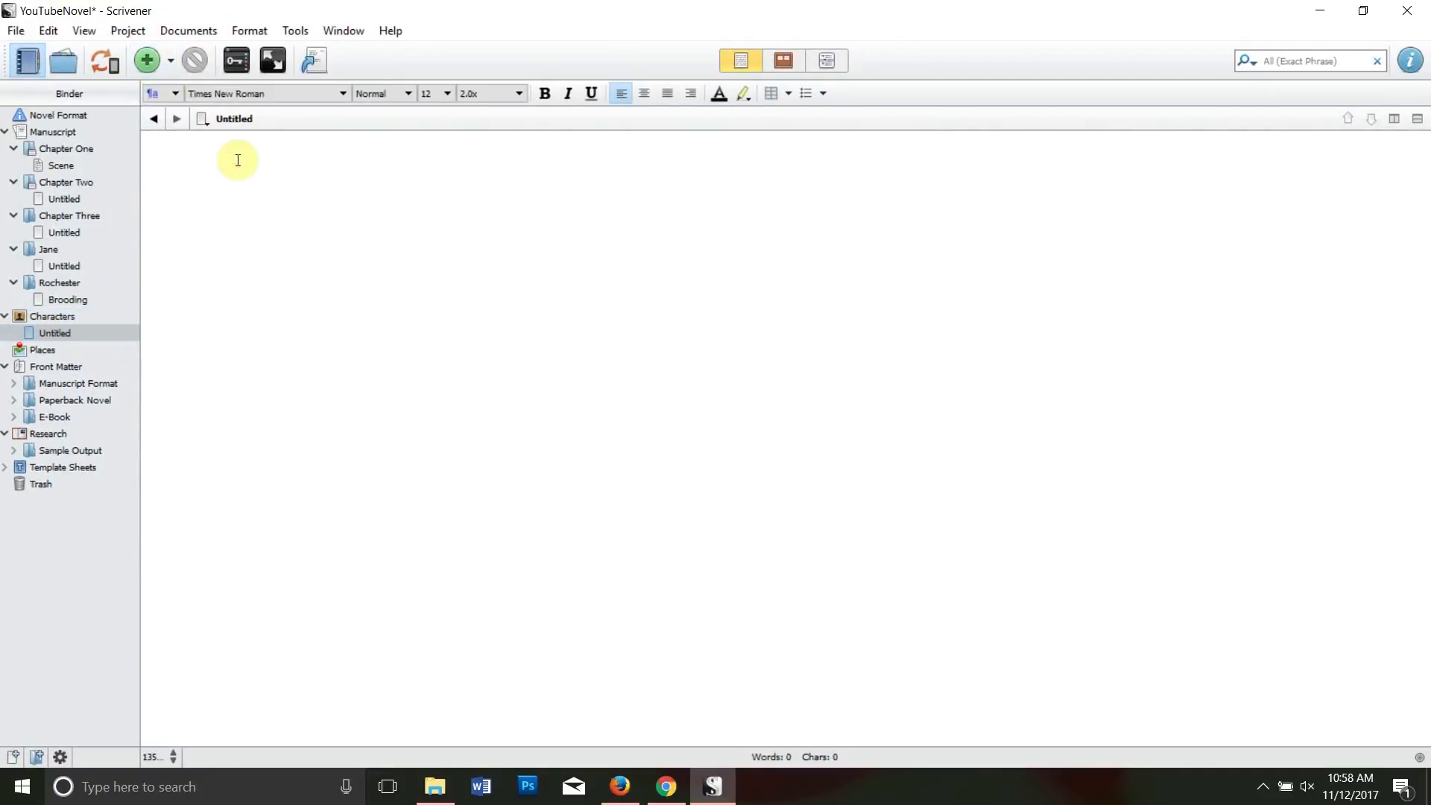
text(Names )
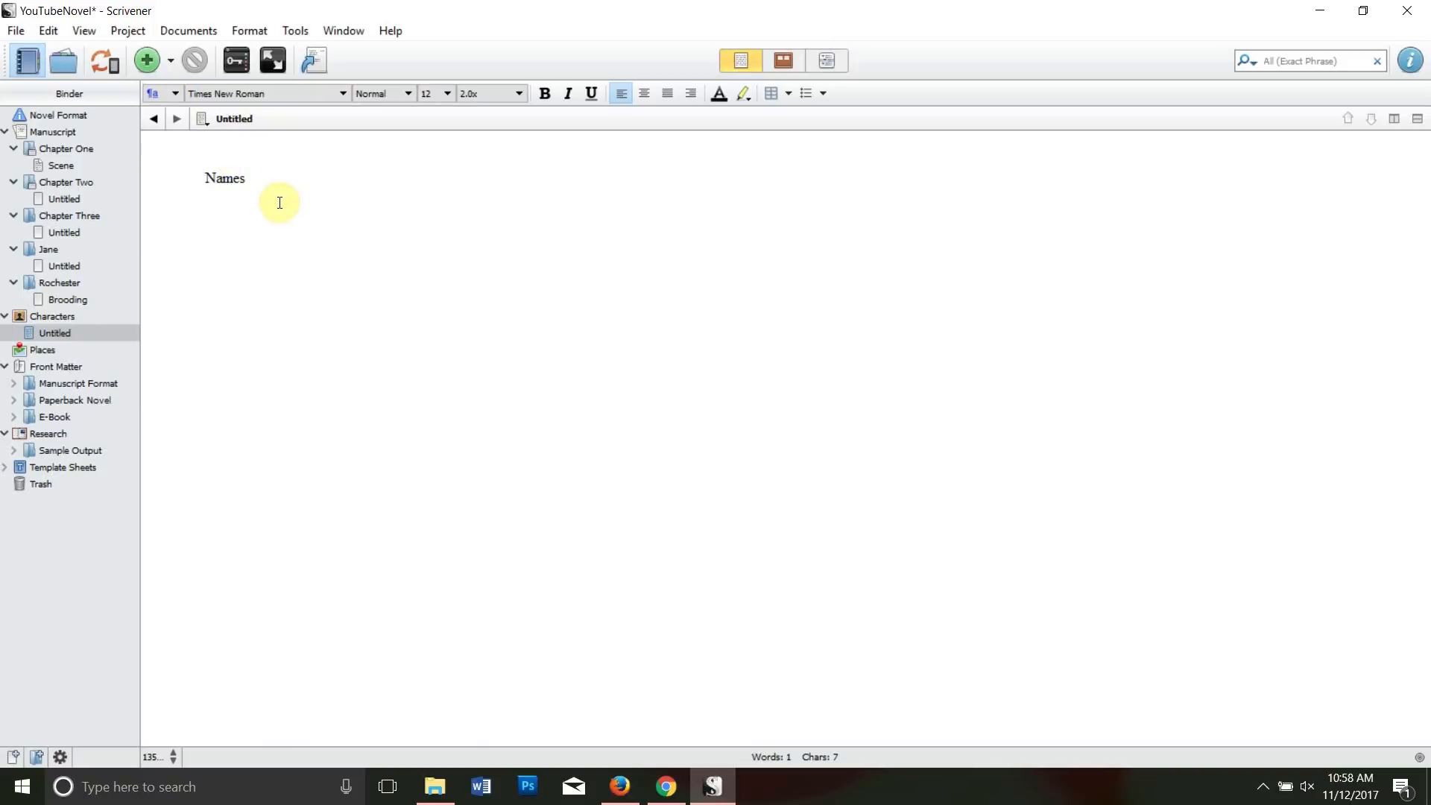
- List Lavinia, Henry and Jack on separate lines under the Names heading
text(Lavinia)
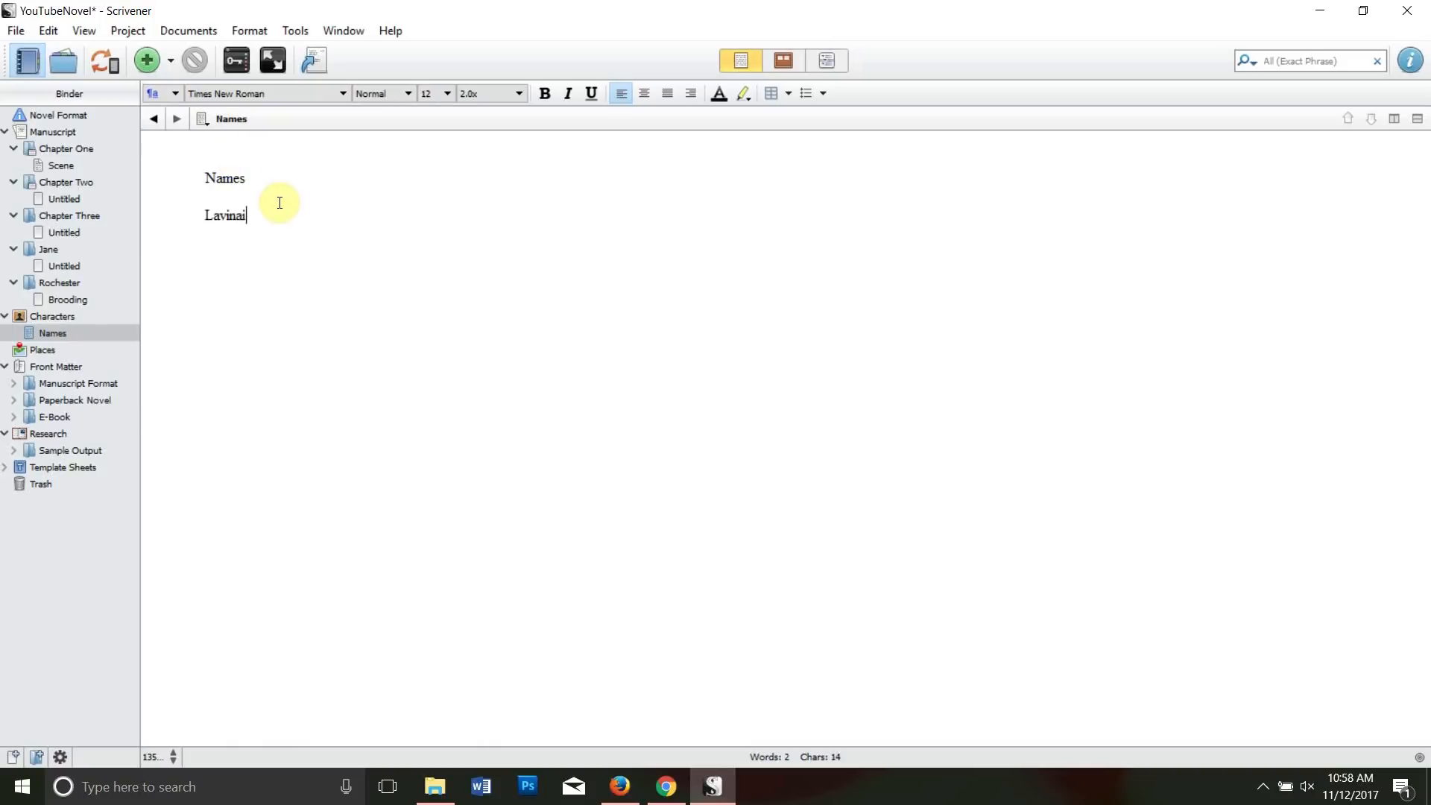
key(Return)
text(Henry)
key(BackSpace)
text(y)
key(Return)
text(Jack)
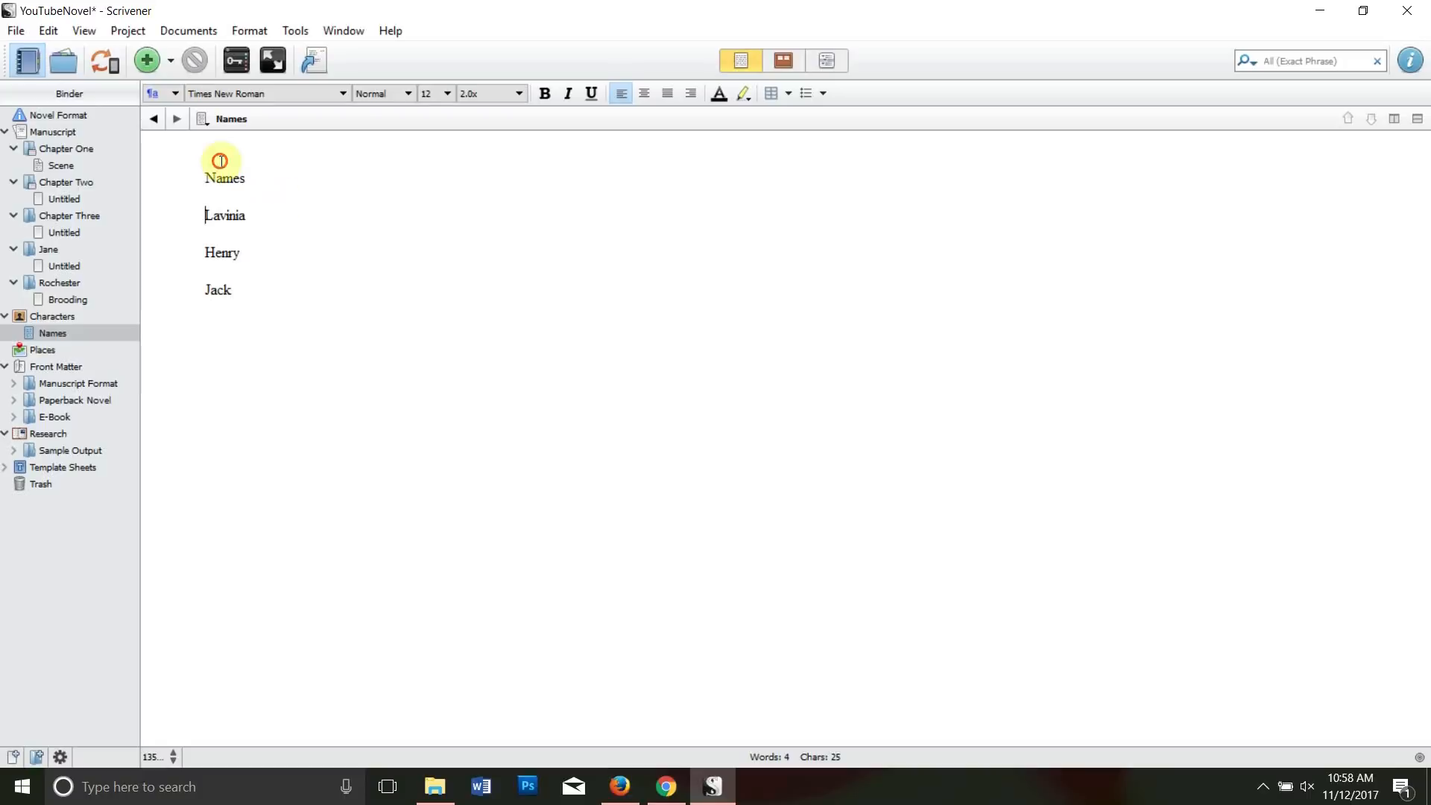
drag(291, 296, 299, 165)
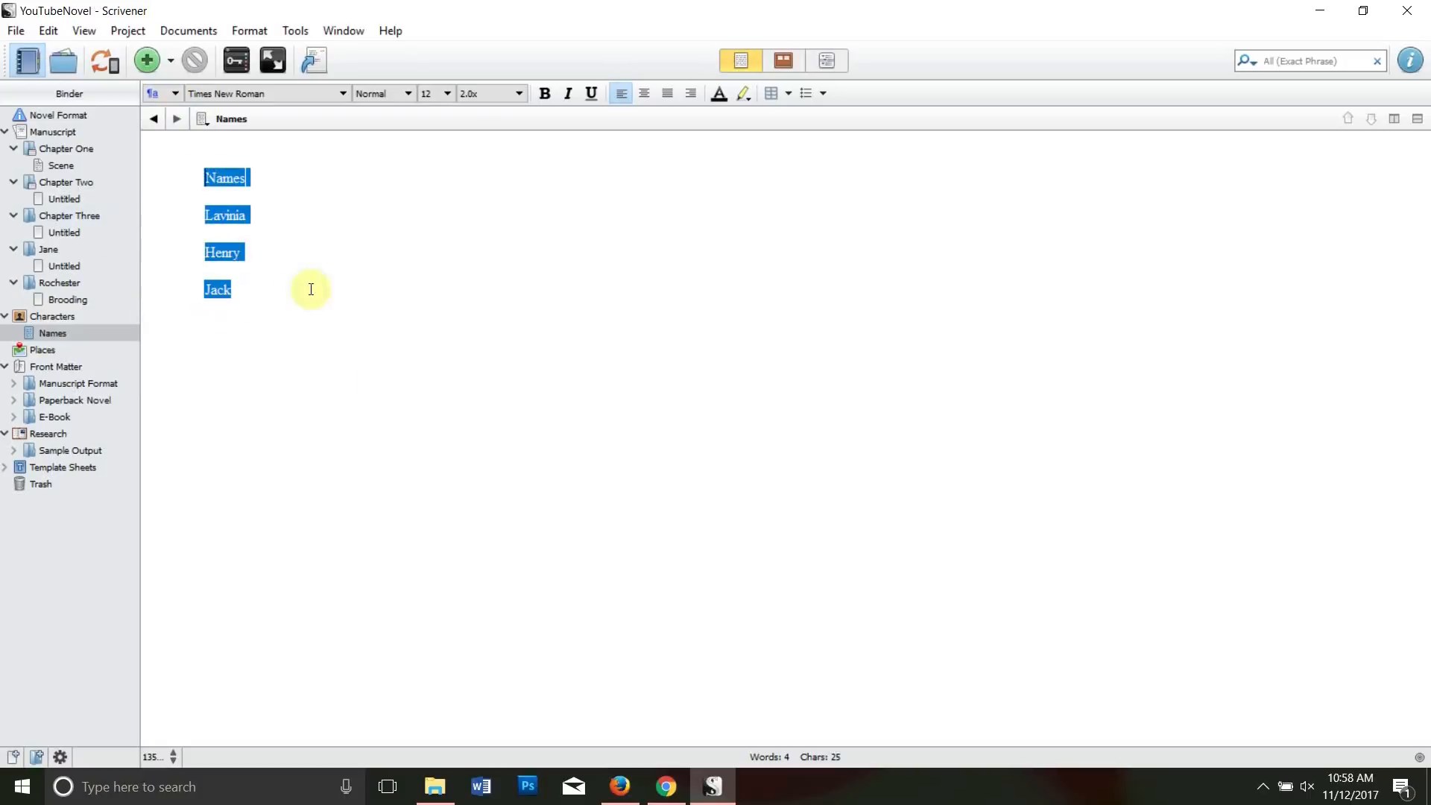
click(322, 246)
drag(226, 215, 226, 276)
click(288, 278)
- Below the listed names, add the category headings Girls, Boys and Swedish, each preceded by a blank line
click(250, 283)
key(Return)
key(Return)
text(Girls)
key(Return)
key(Return)
text(Boys)
key(Return)
key(Return)
text(Swedish)
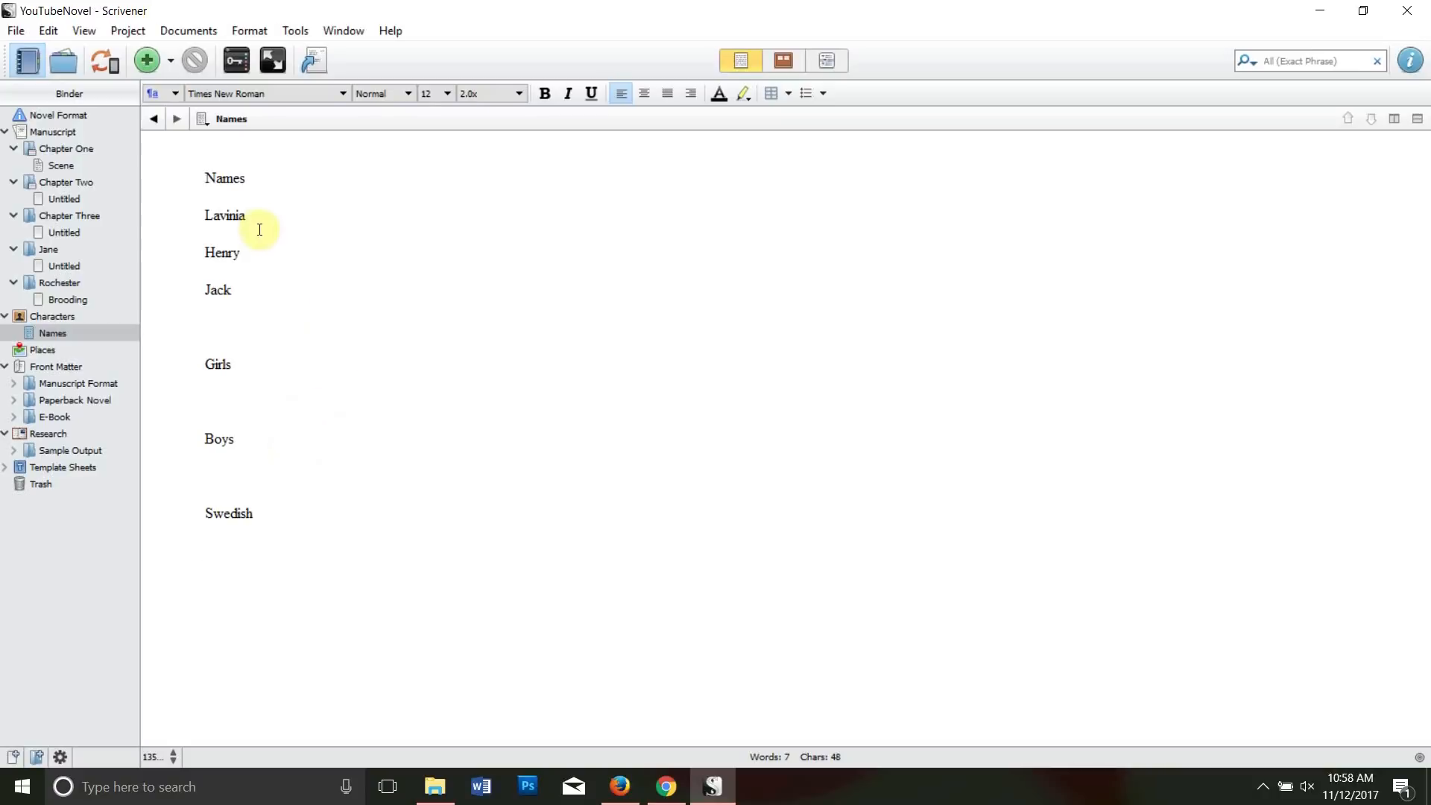
- Add a document titled Jane to the Characters folder and enter "18" and "Brown hair" on separate lines
click(67, 316)
click(147, 60)
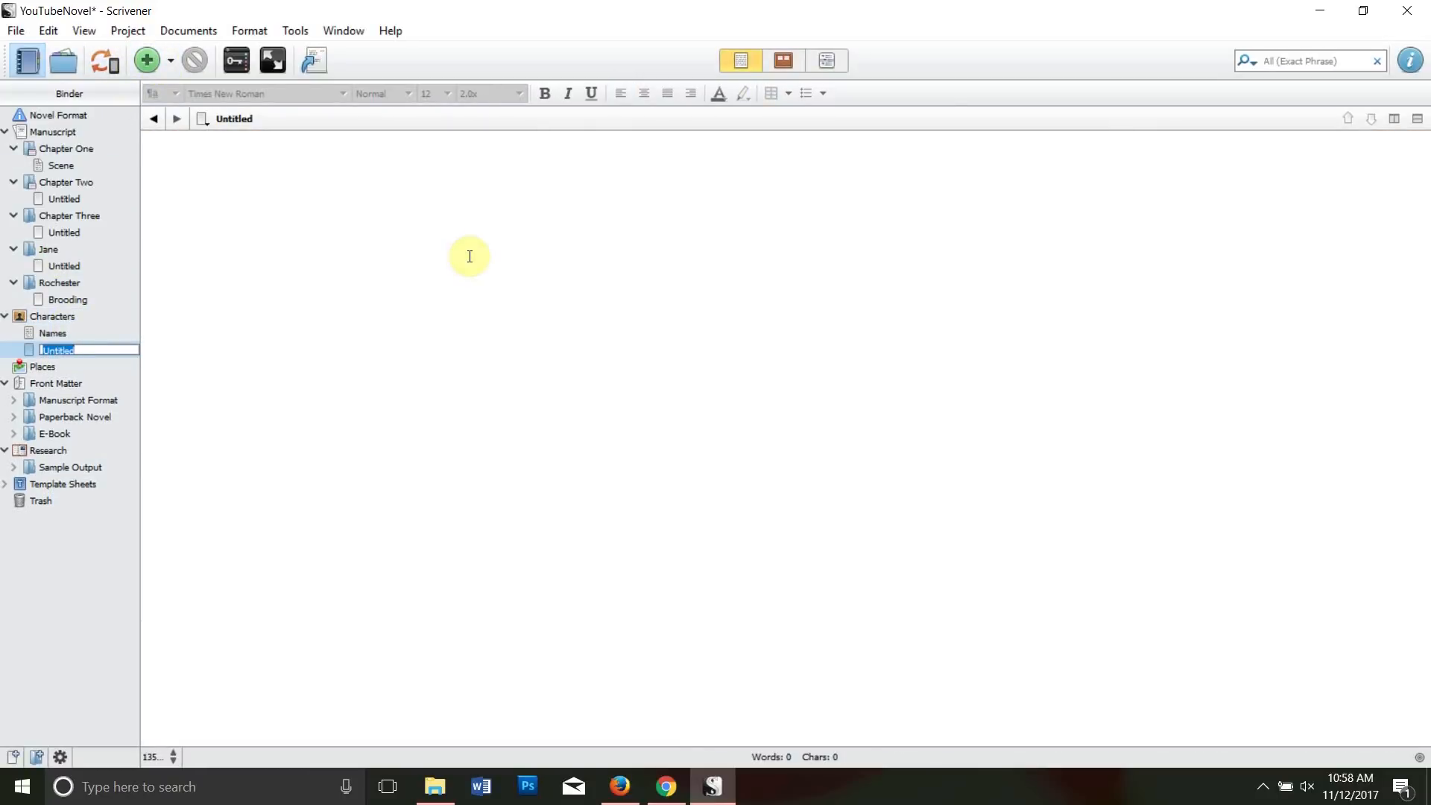
text(Jane)
click(376, 205)
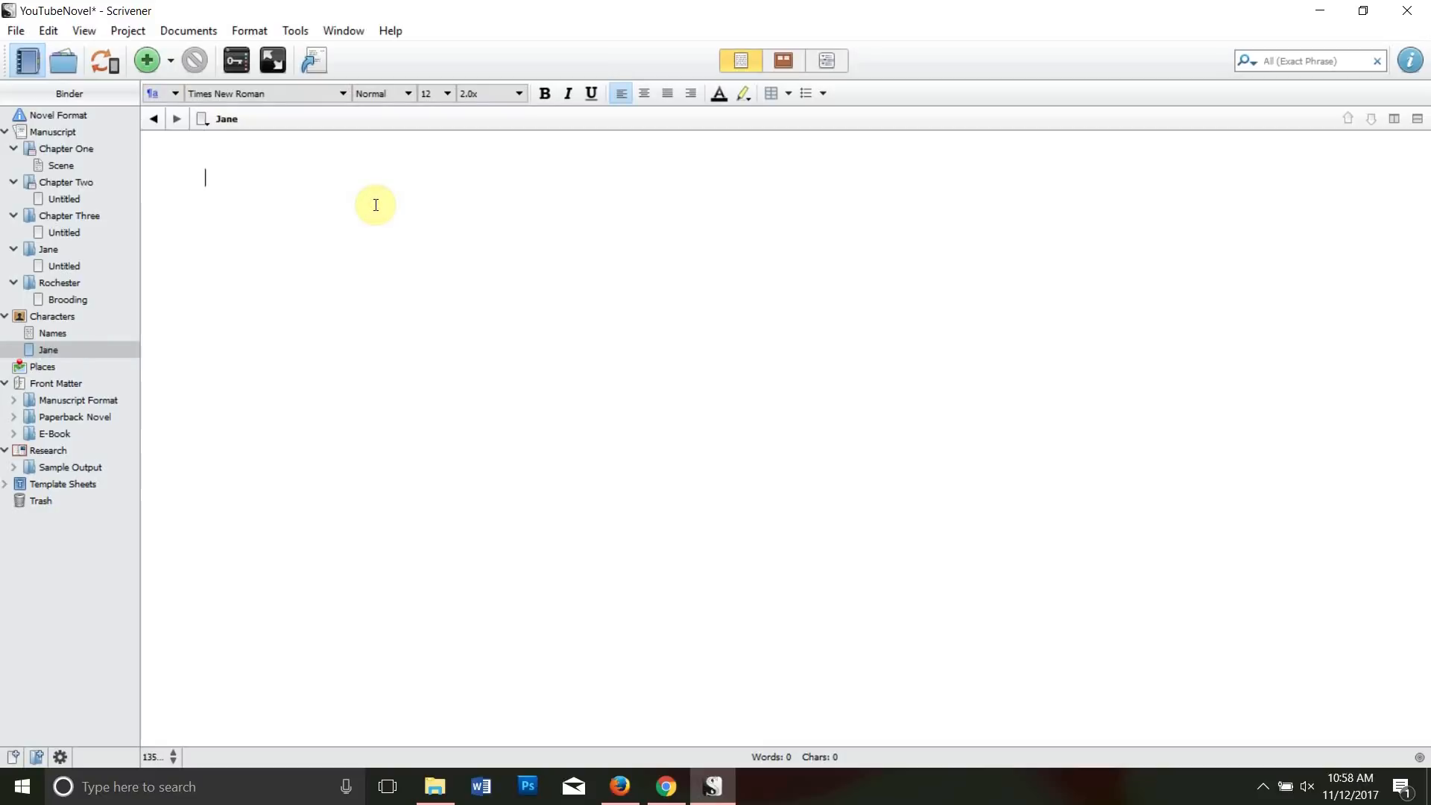
text(18 )
text(Brown hair)
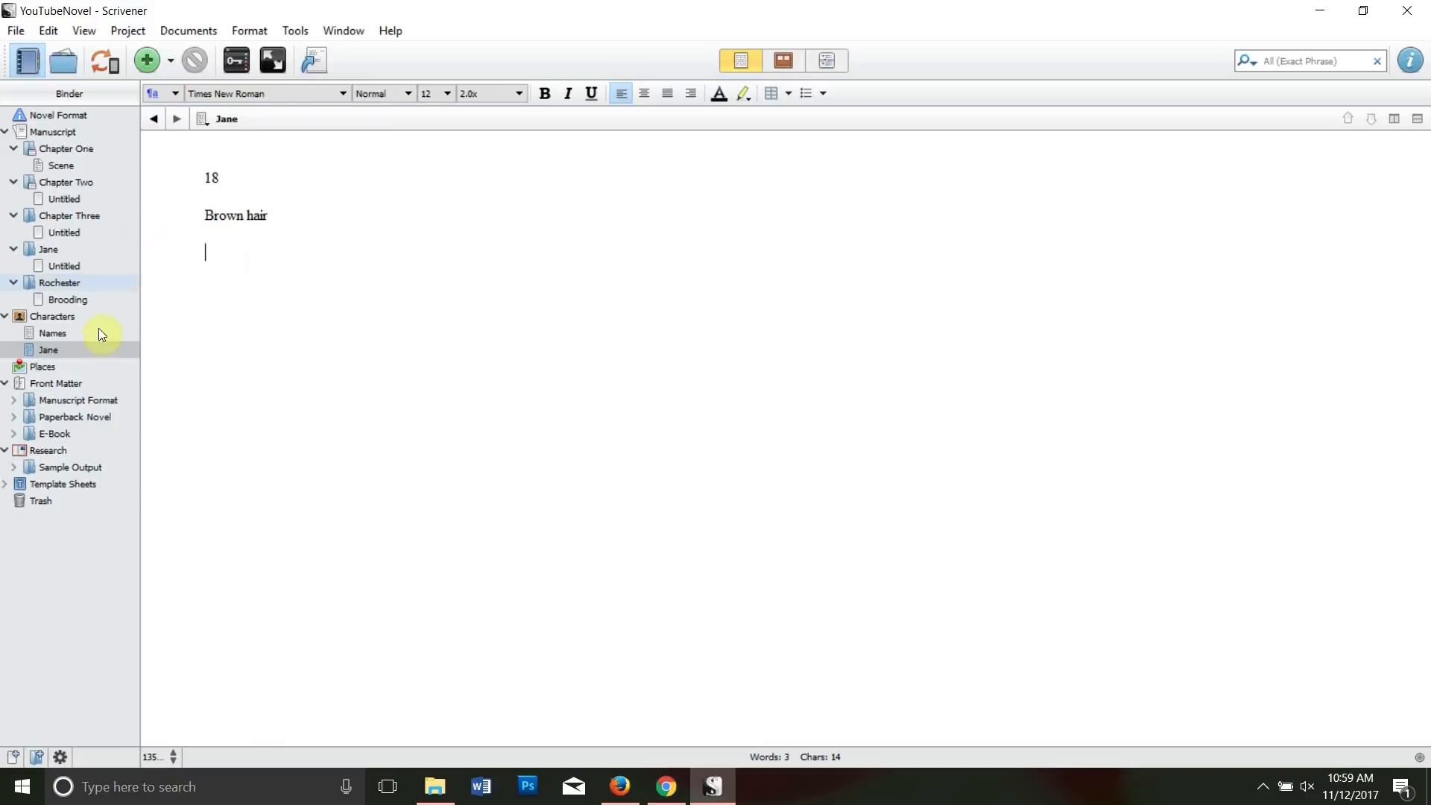
click(215, 240)
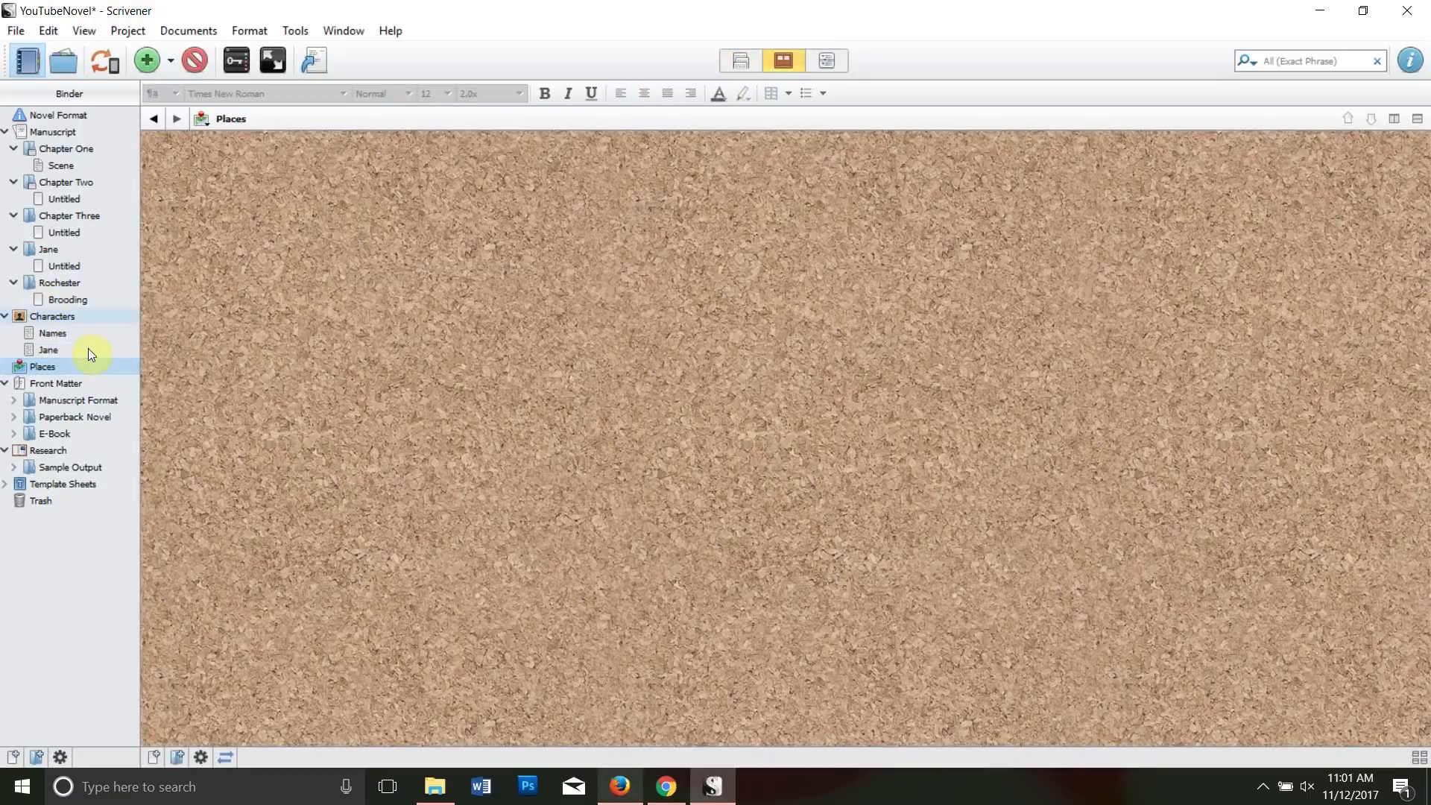
- Rename the Places folder as Worldbuilding
right_click(42, 366)
click(78, 419)
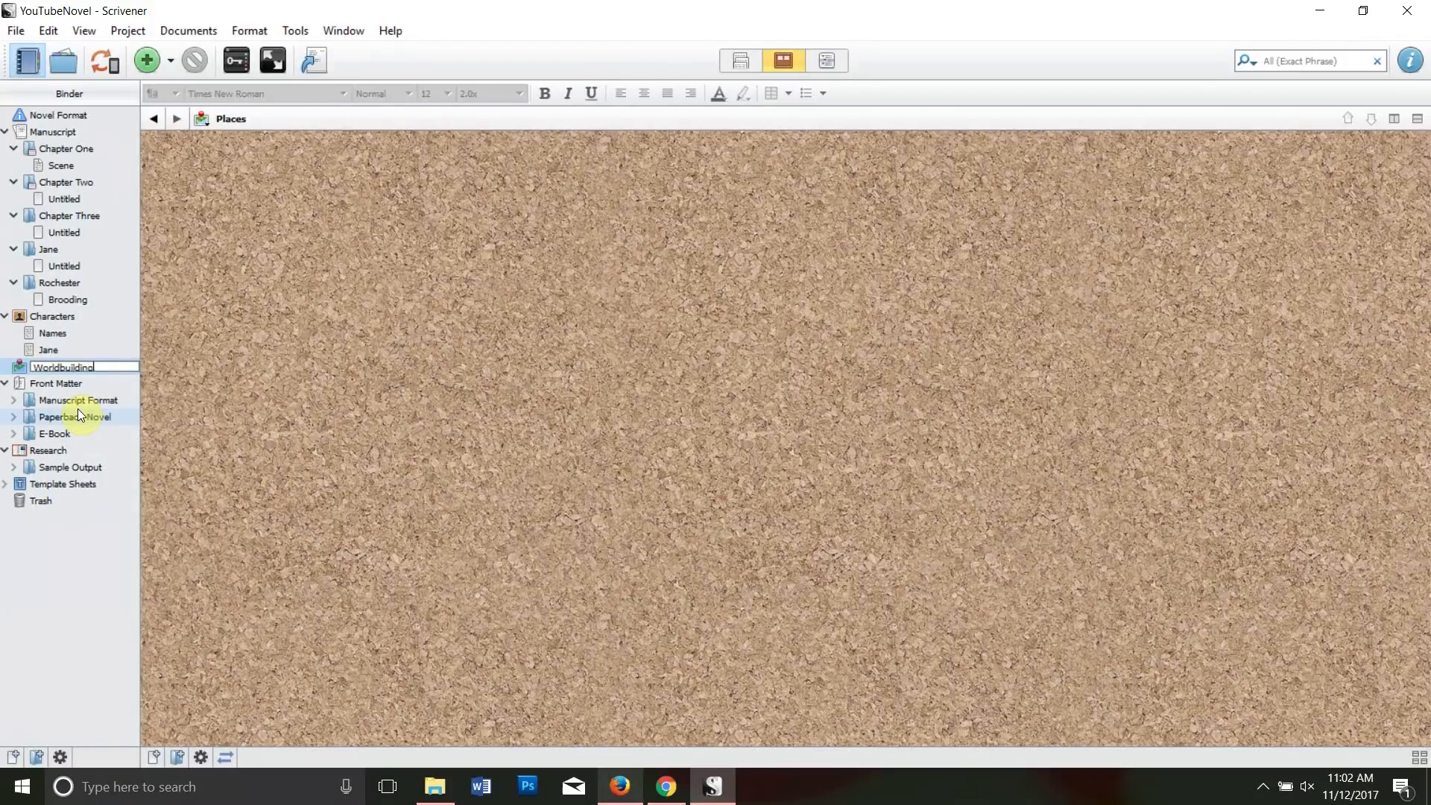
click(56, 353)
click(63, 364)
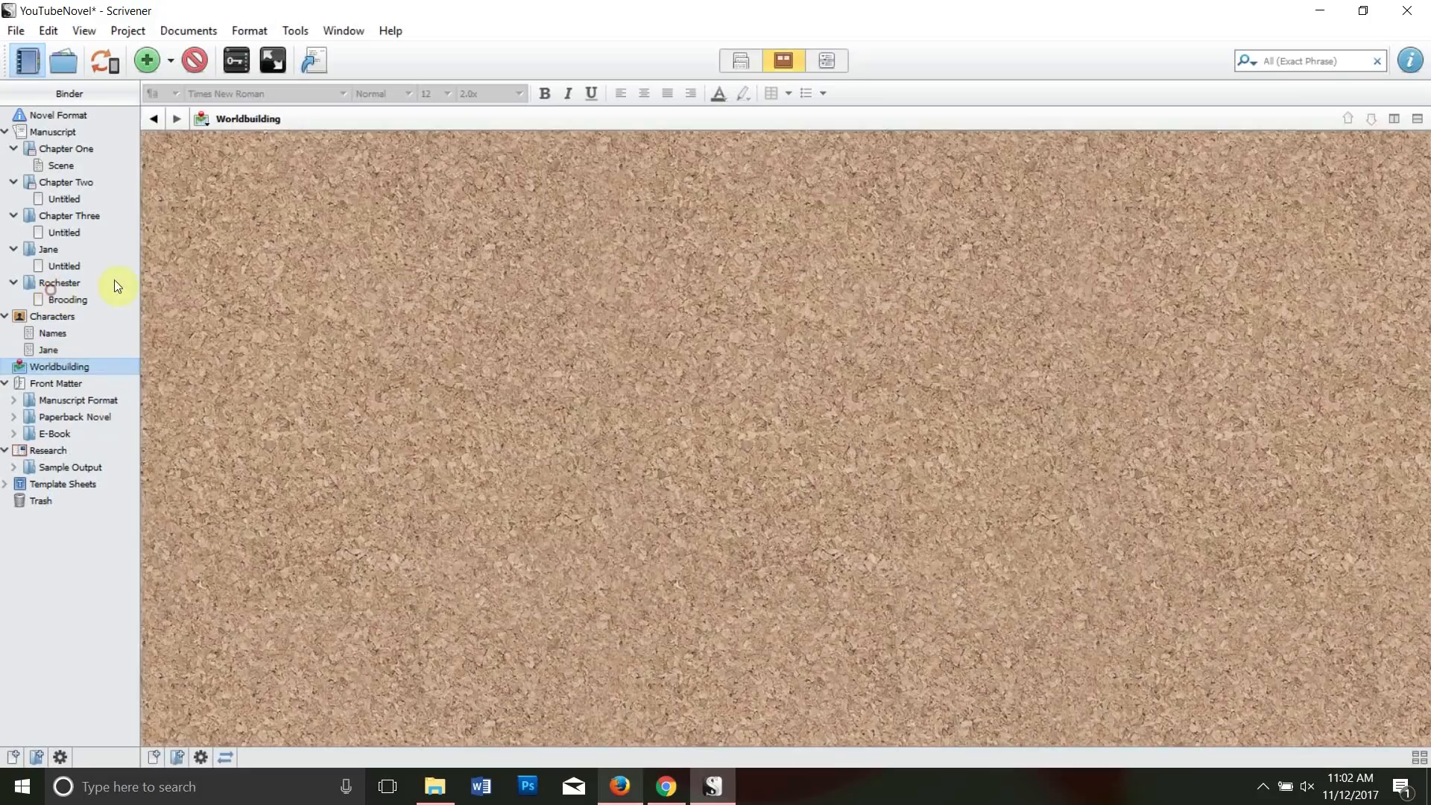
- Add a document titled Science to the Worldbuilding folder and display the folder's corkboard
click(149, 63)
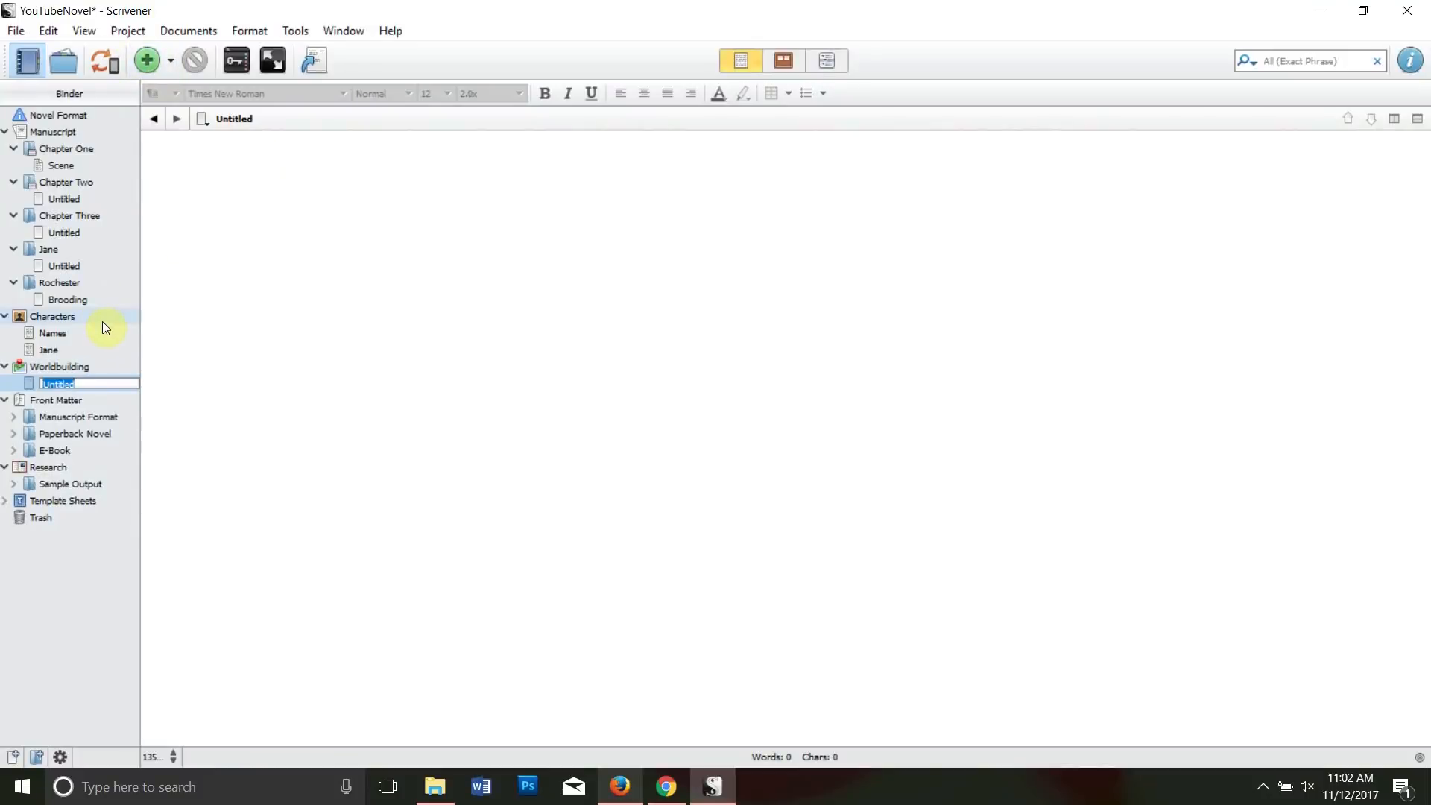
text(Science)
click(237, 270)
click(64, 366)
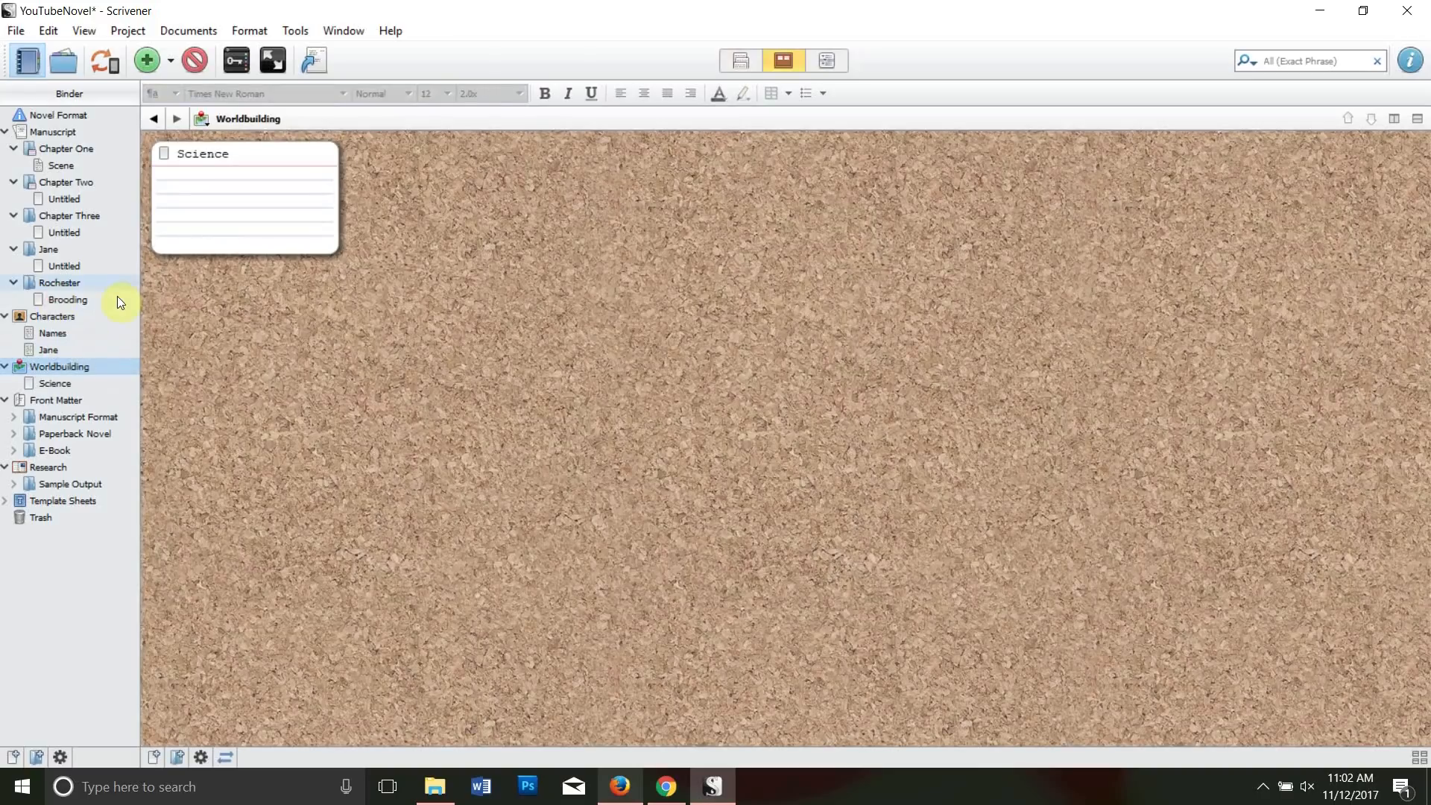
- Add a document titled Magic to the Worldbuilding folder and open its empty page for writing
click(153, 56)
text(Magic)
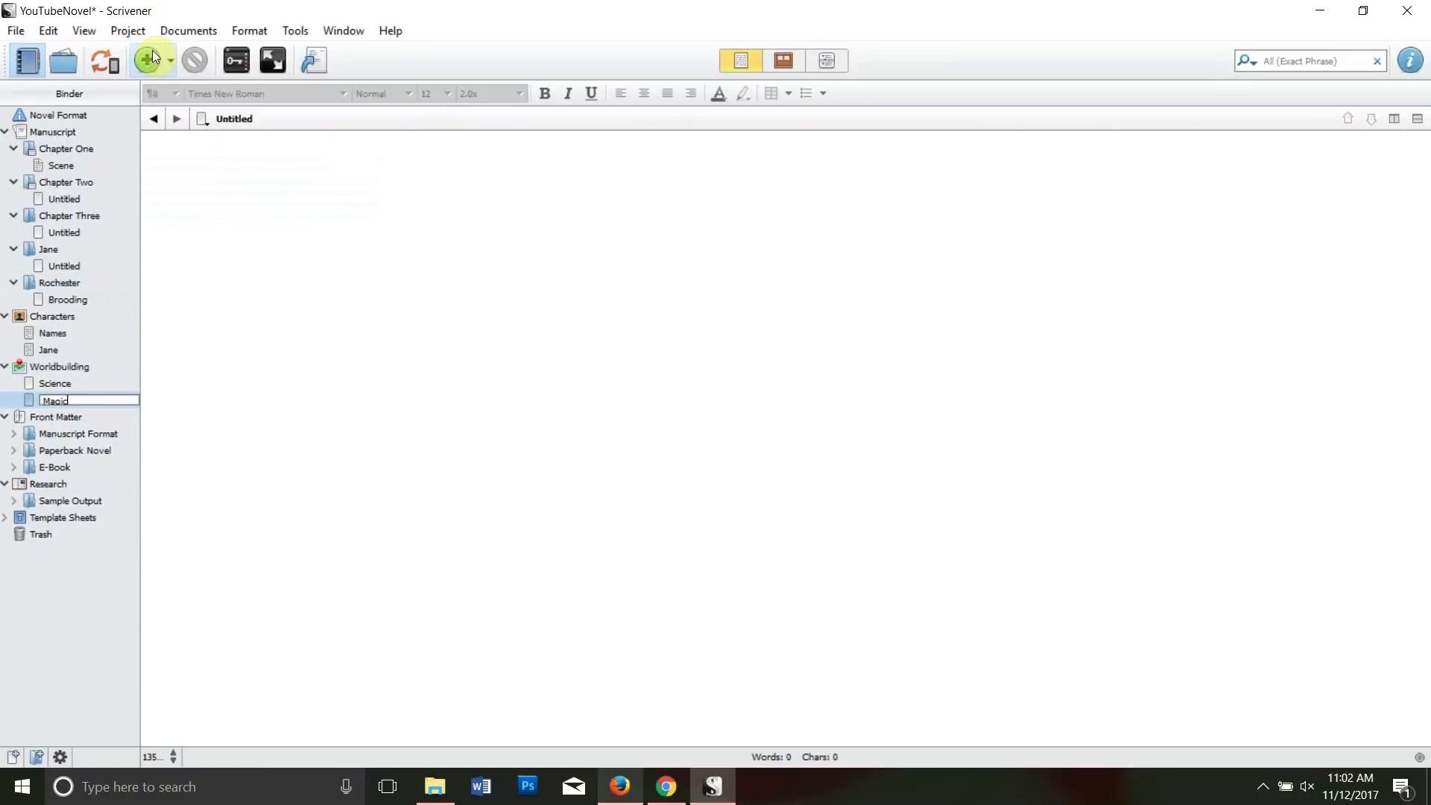
click(320, 192)
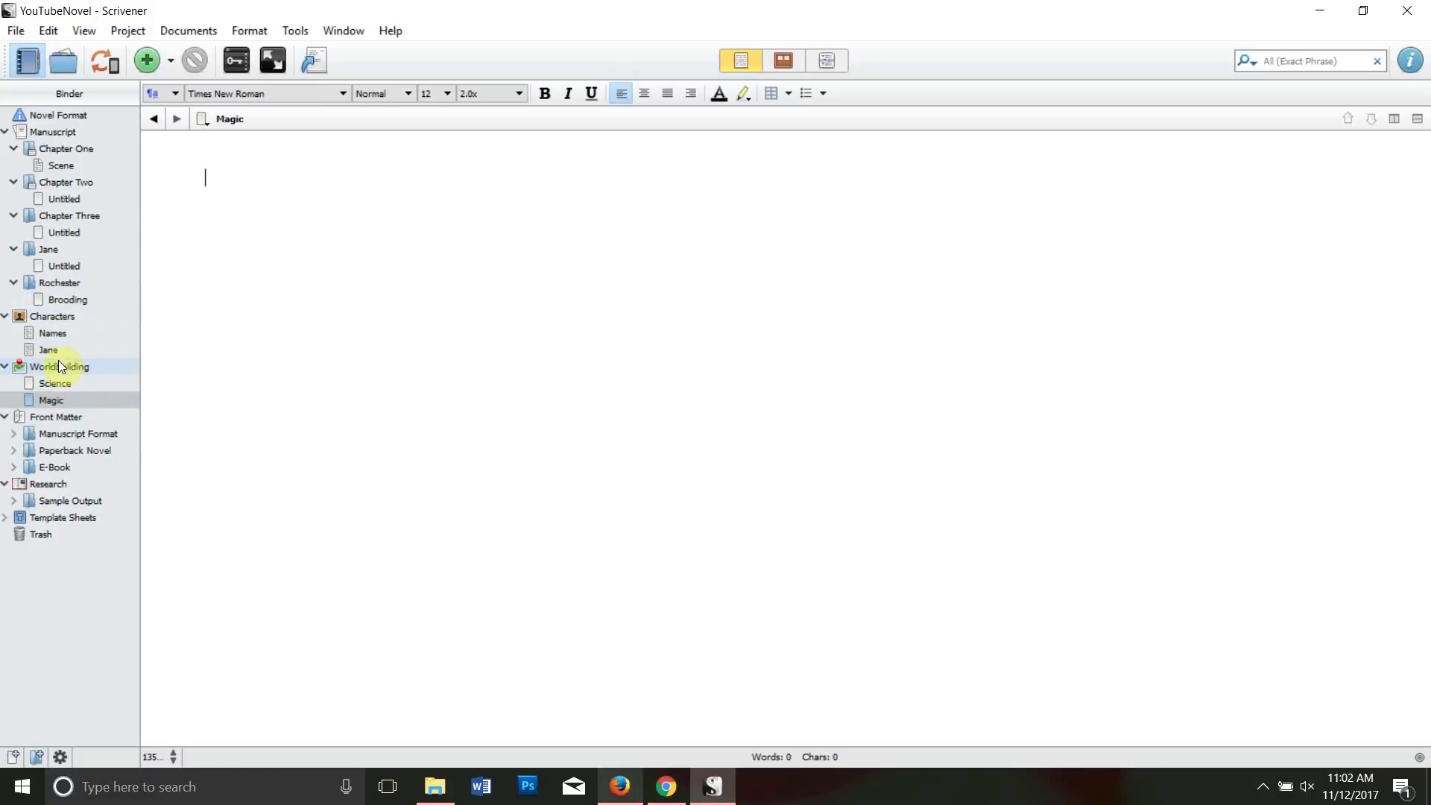
- Review the Chapter One scene, the Names and Jane character notes, and the Science and Magic worldbuilding documents
click(59, 167)
click(312, 255)
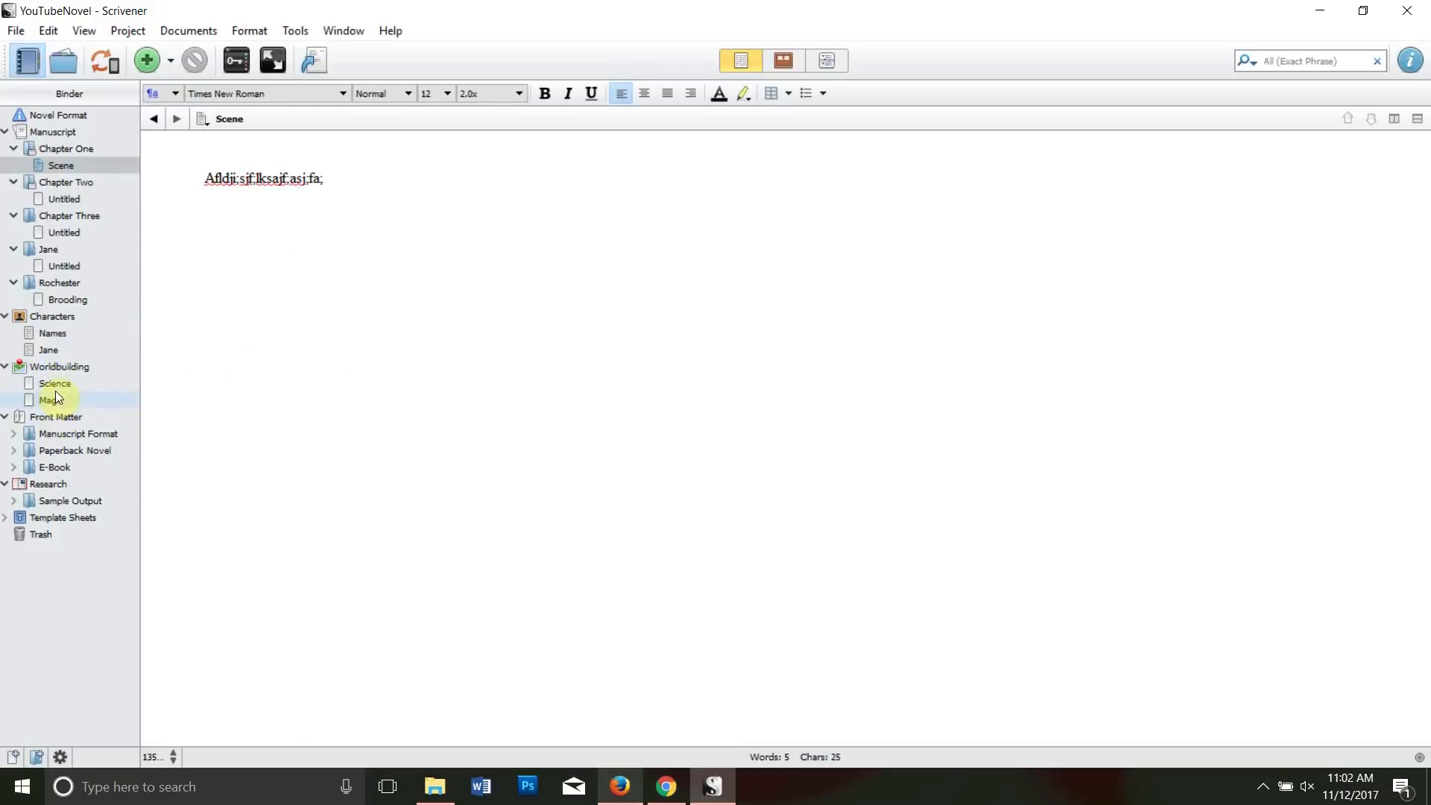
click(53, 335)
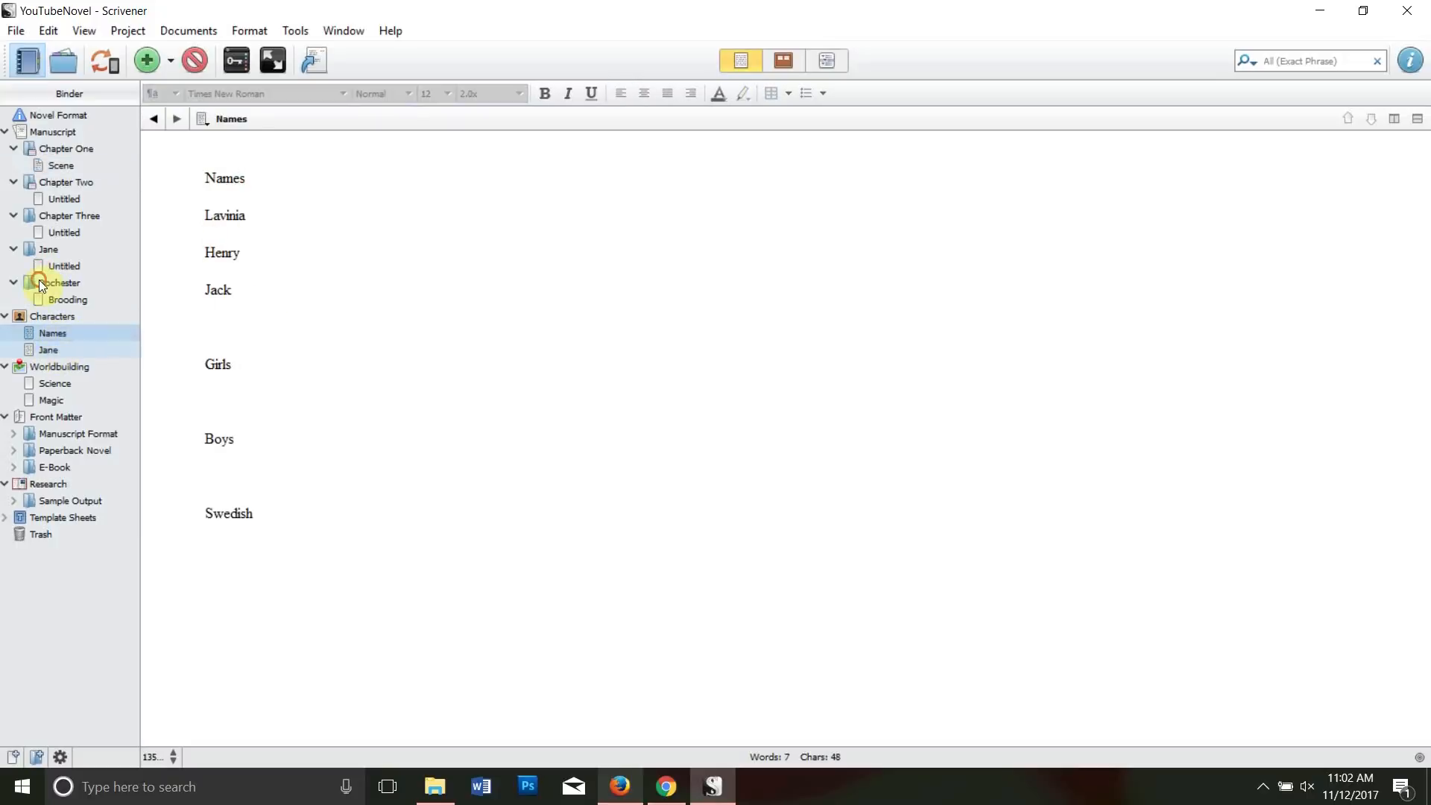
key(Down)
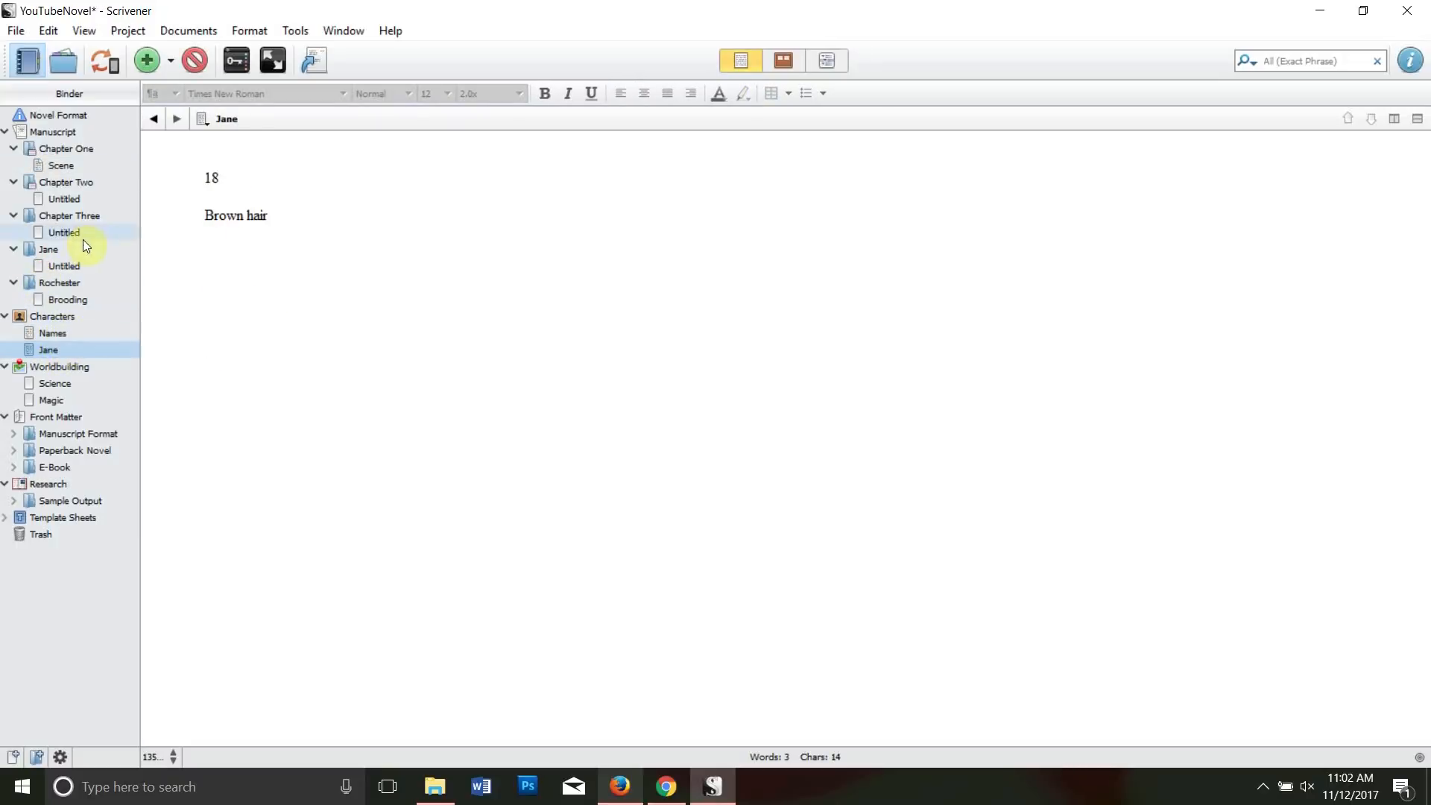
drag(252, 179, 216, 148)
click(210, 149)
click(201, 141)
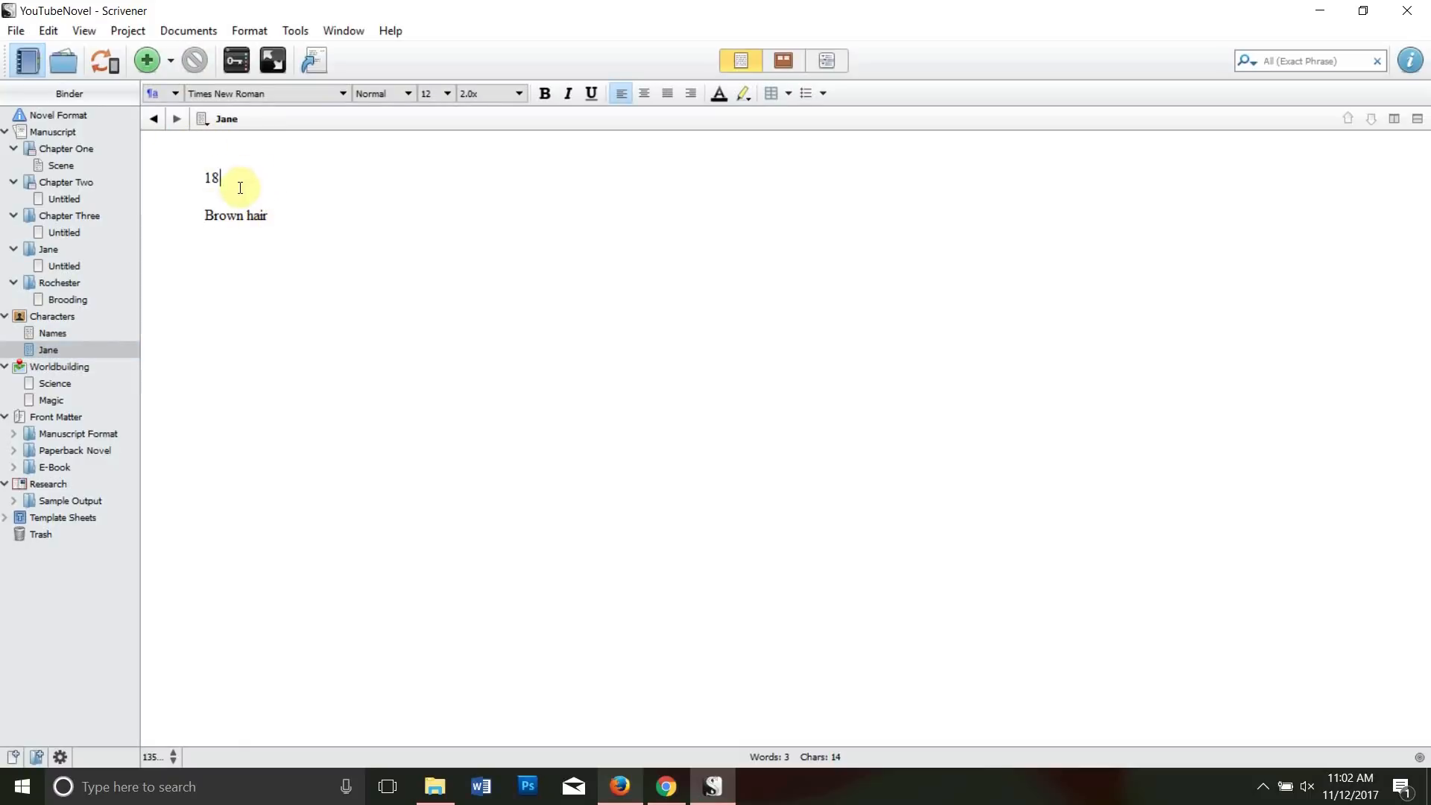
click(52, 383)
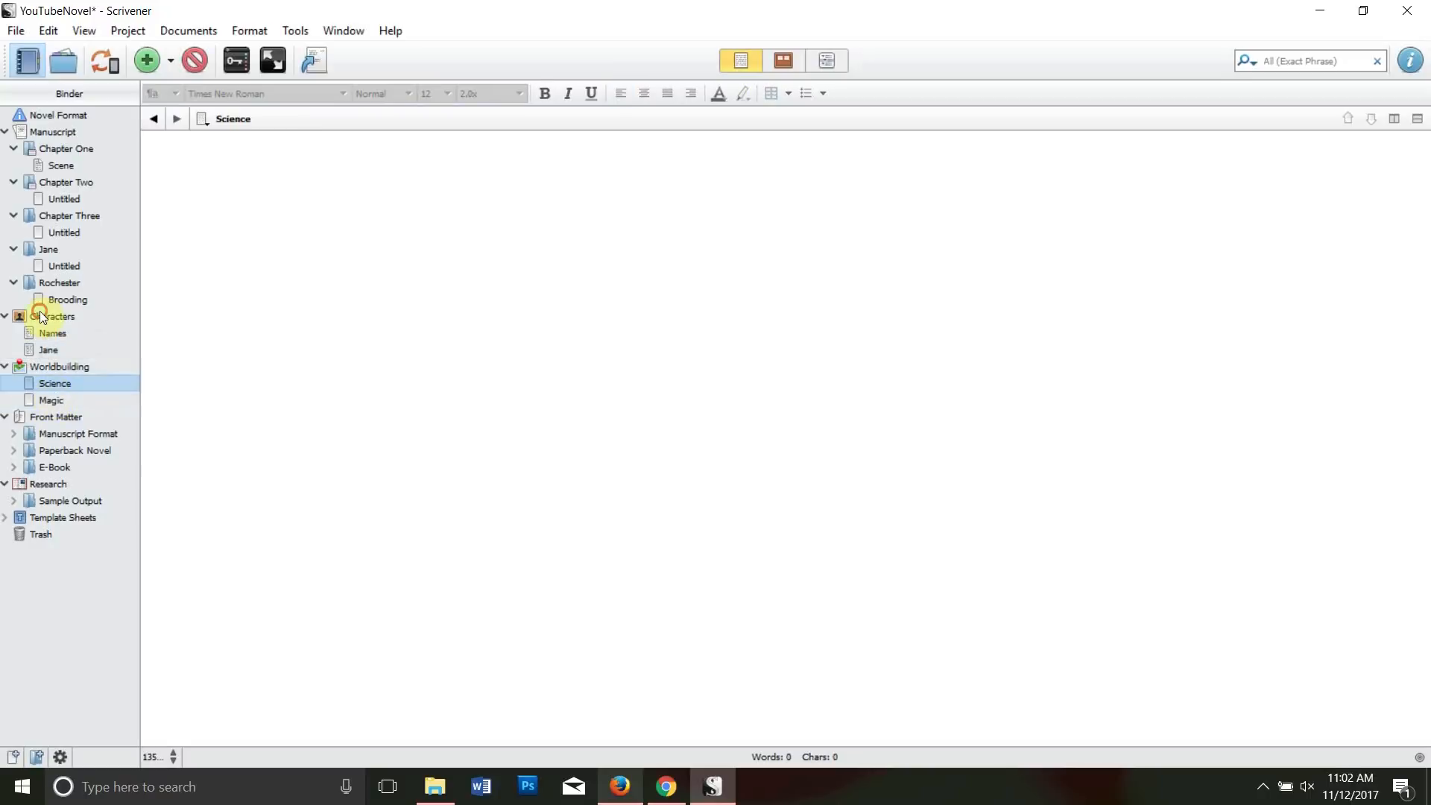
click(318, 260)
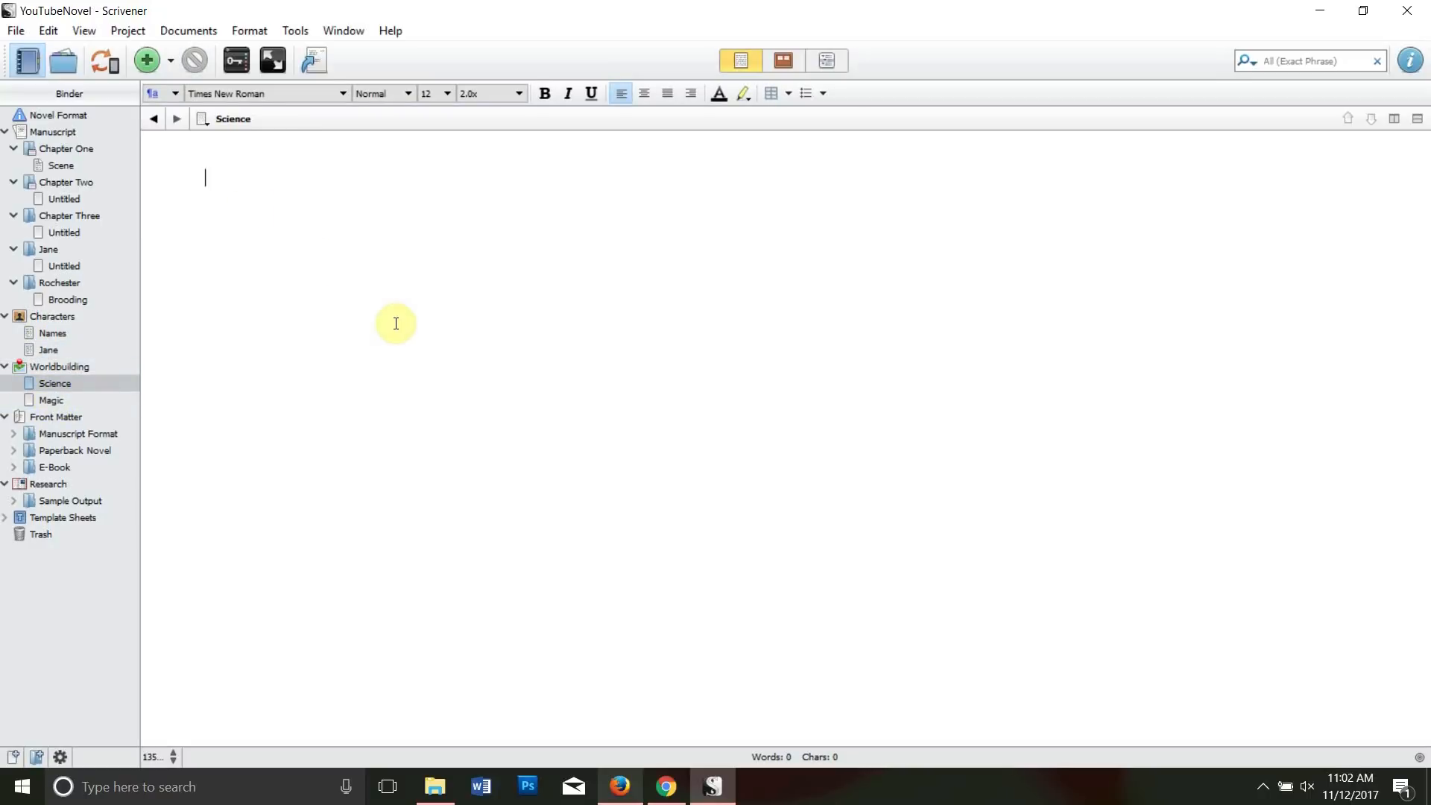
click(48, 400)
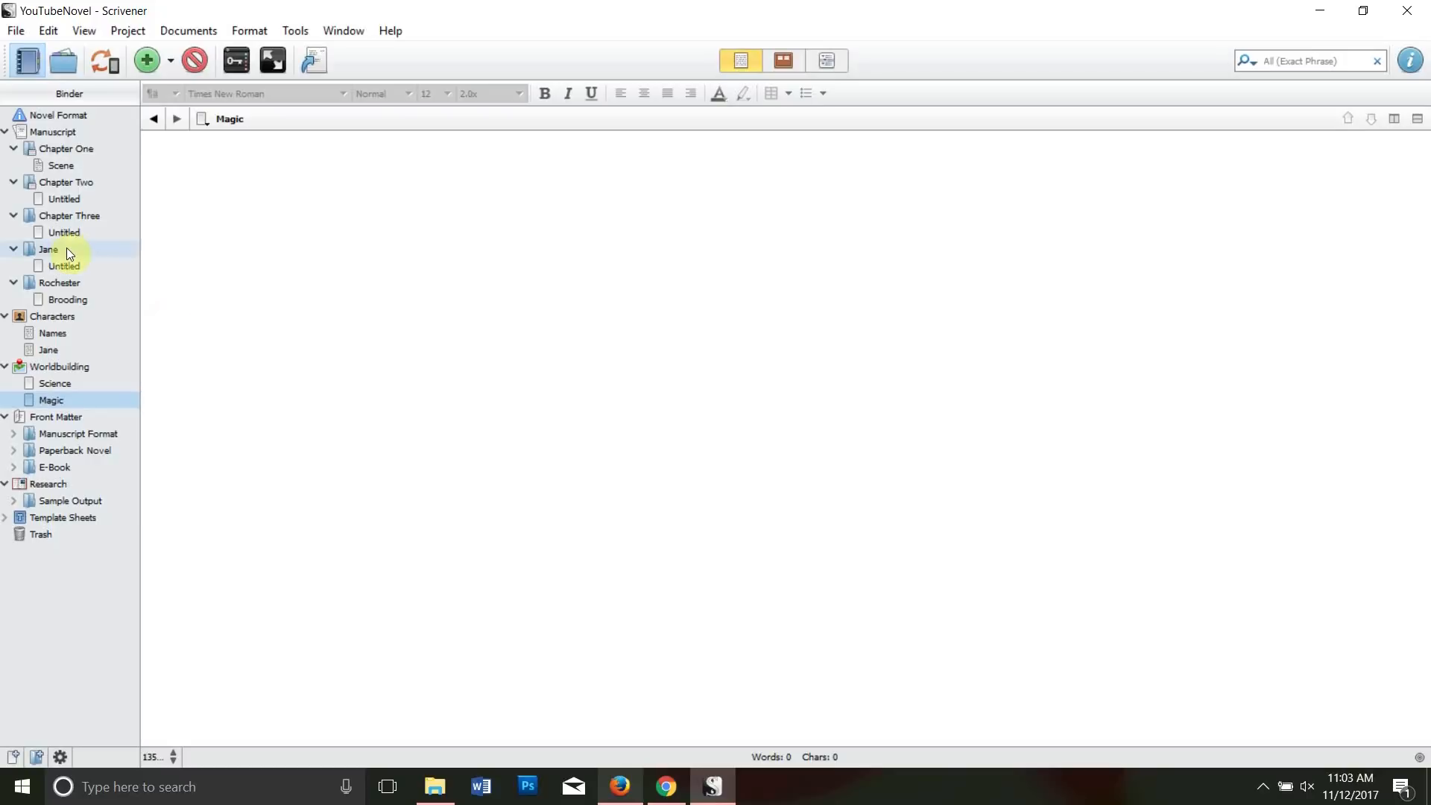
- Open the project targets and choose Words as the unit for the manuscript target
click(140, 34)
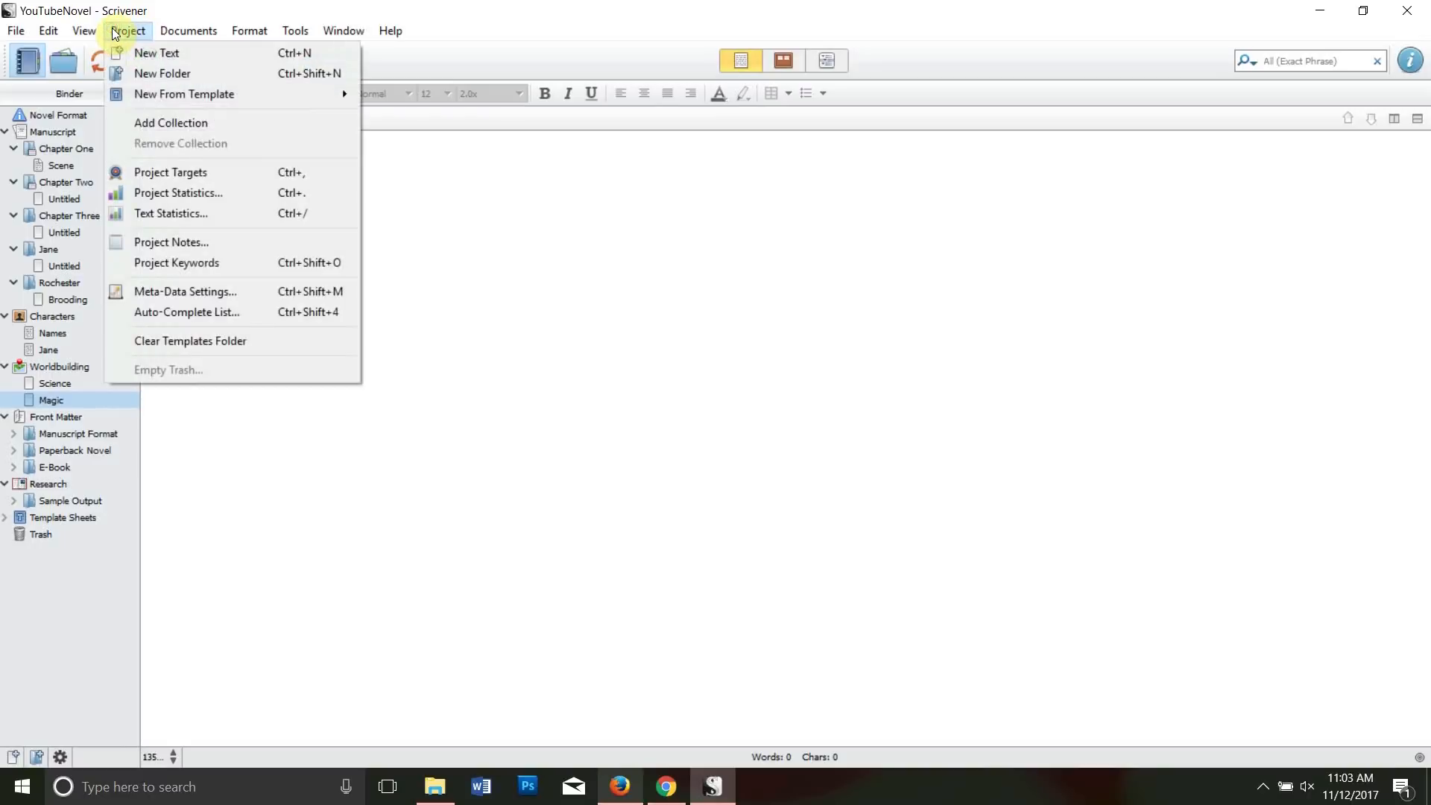
click(231, 168)
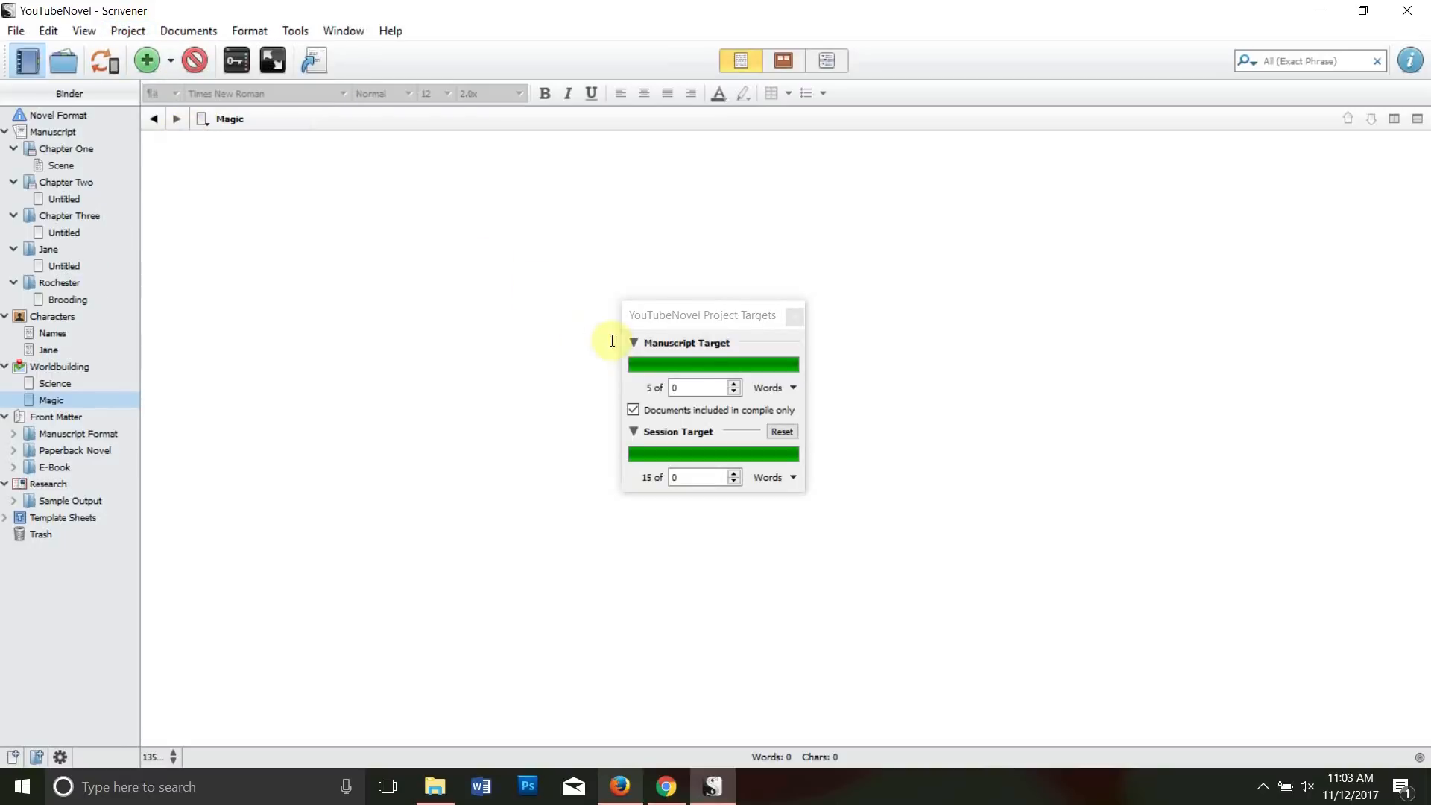
drag(705, 306, 717, 209)
click(700, 293)
drag(700, 293, 681, 291)
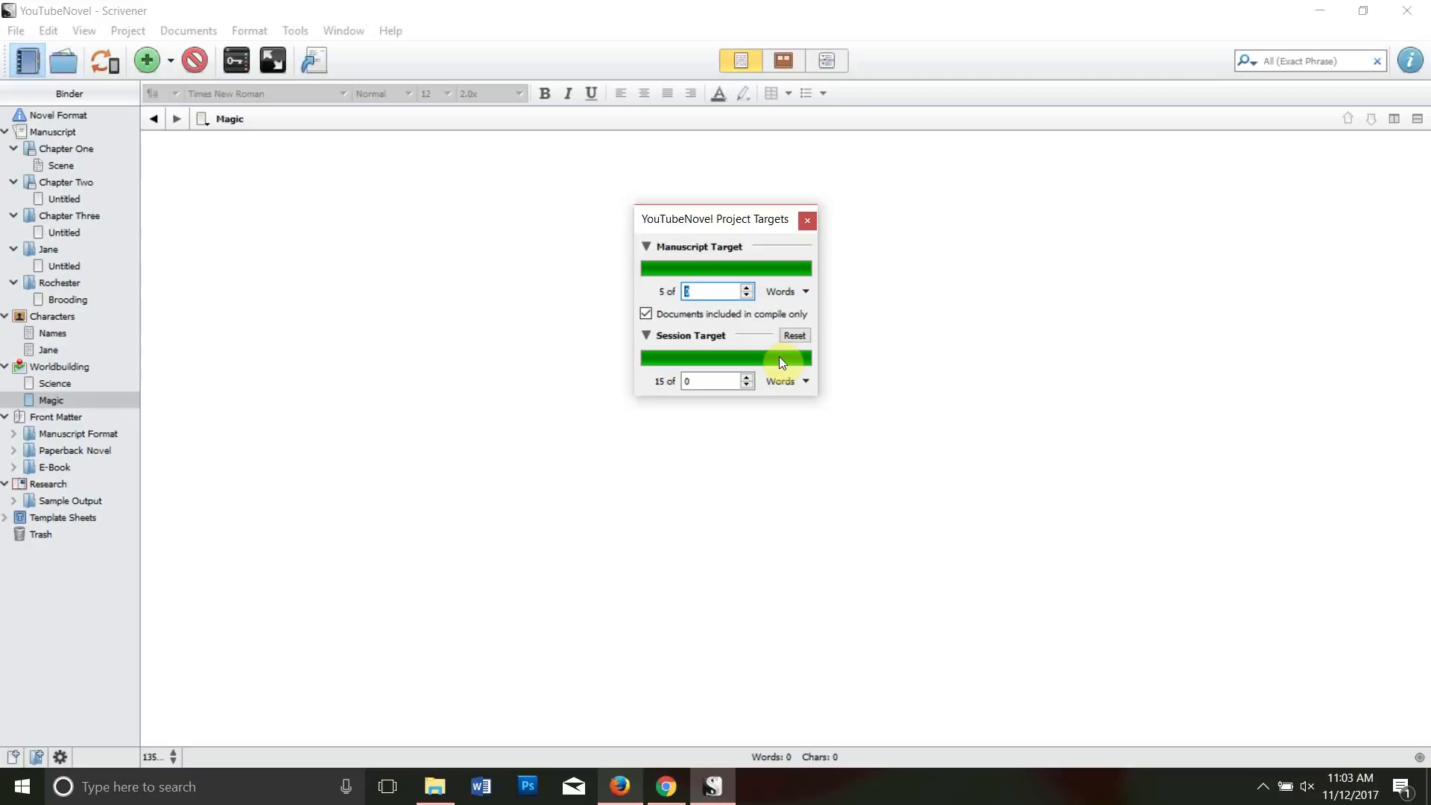
click(808, 294)
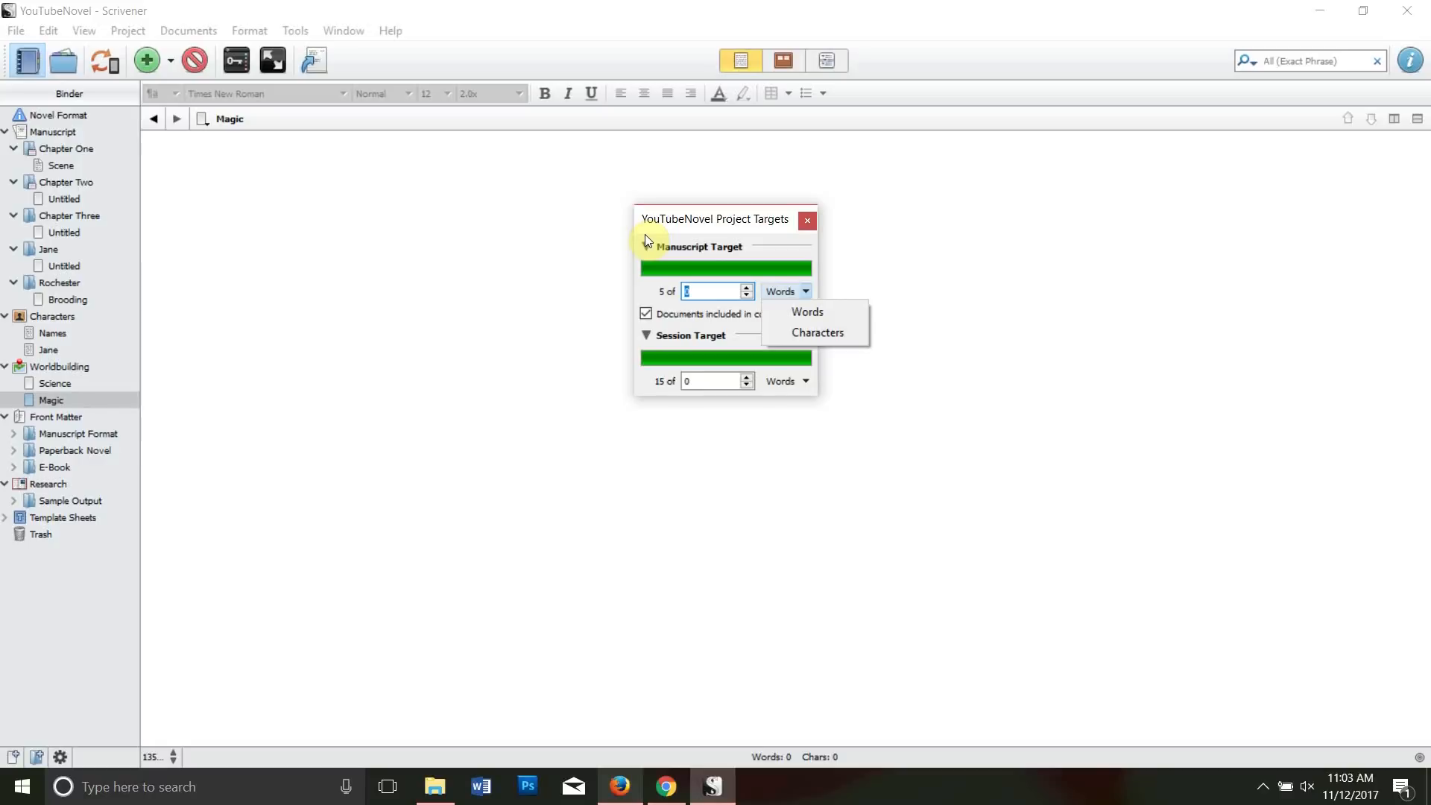
click(808, 311)
- Set the manuscript target to 80,000 words, keeping its section expanded
click(706, 293)
drag(708, 294, 630, 296)
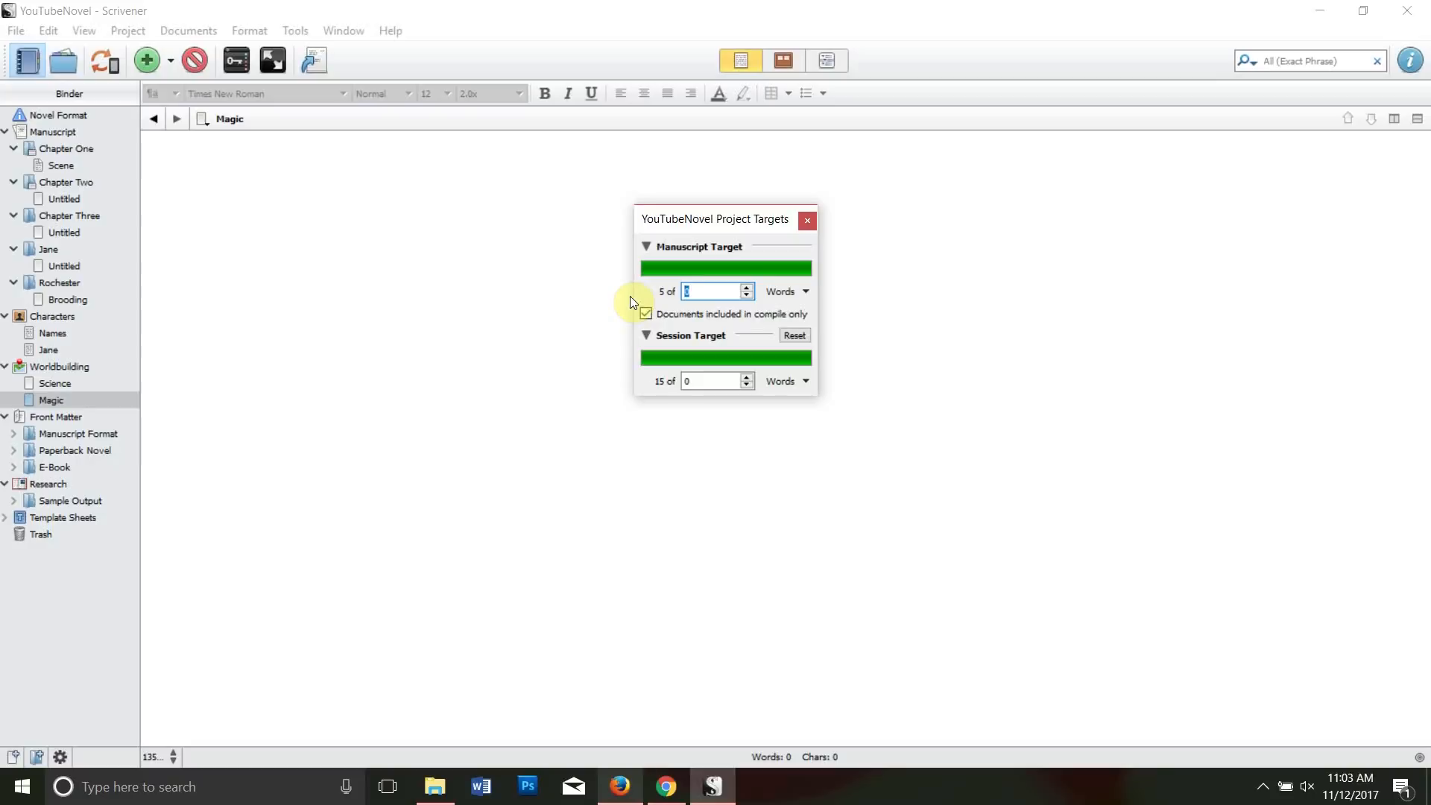
text(80,0)
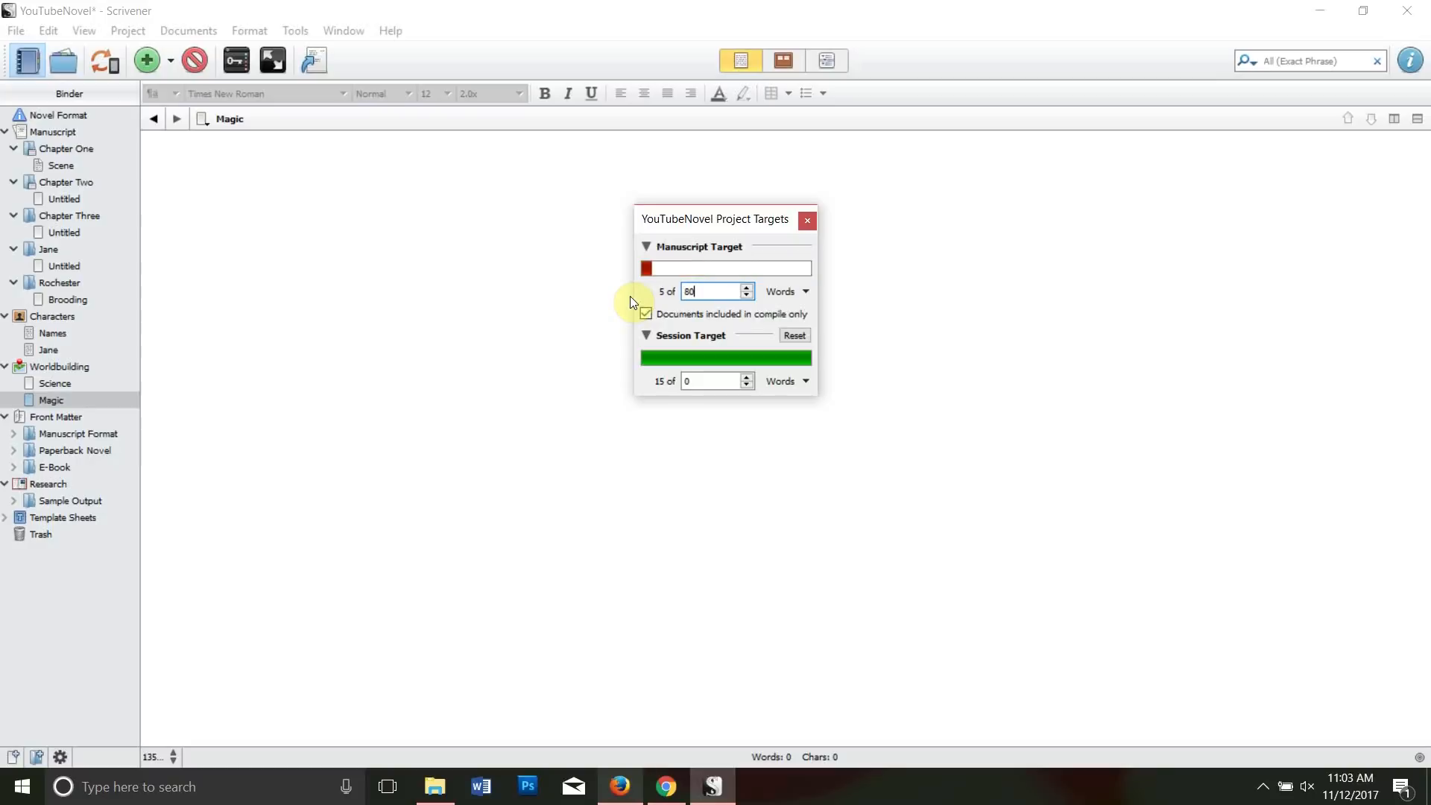
text(00)
click(701, 246)
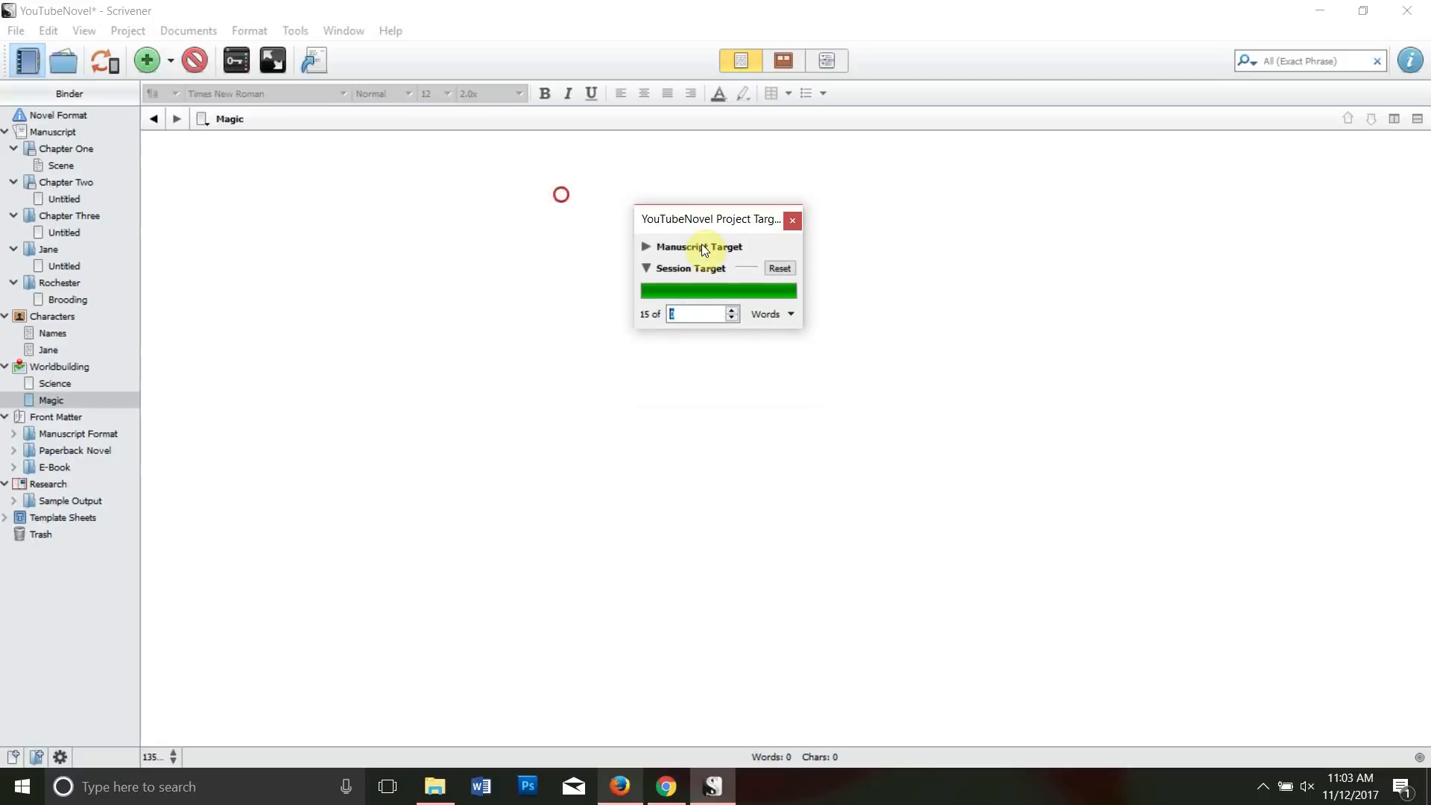
click(643, 248)
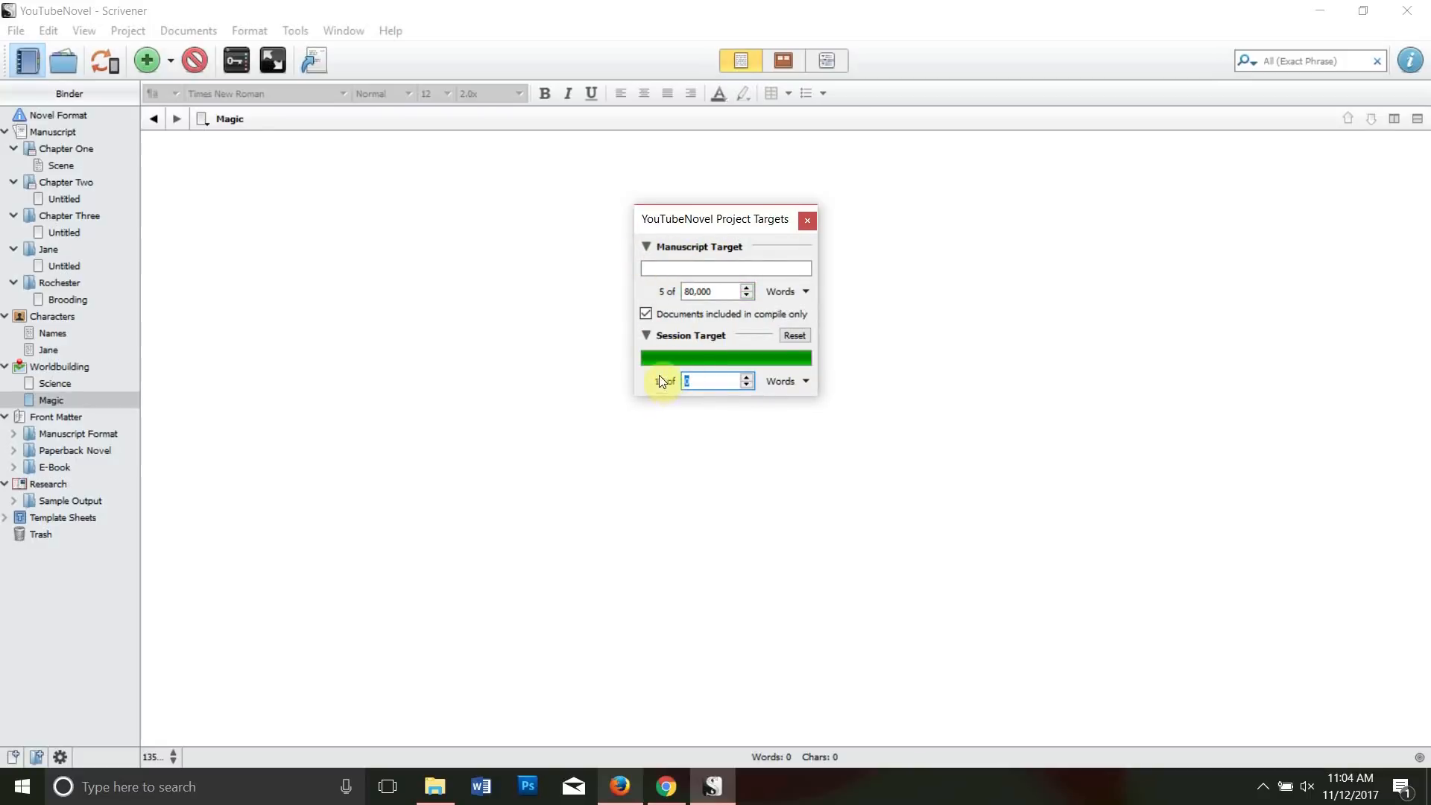
- Set the session target to 1500 words
click(647, 336)
click(647, 335)
drag(698, 381, 557, 309)
drag(700, 381, 522, 314)
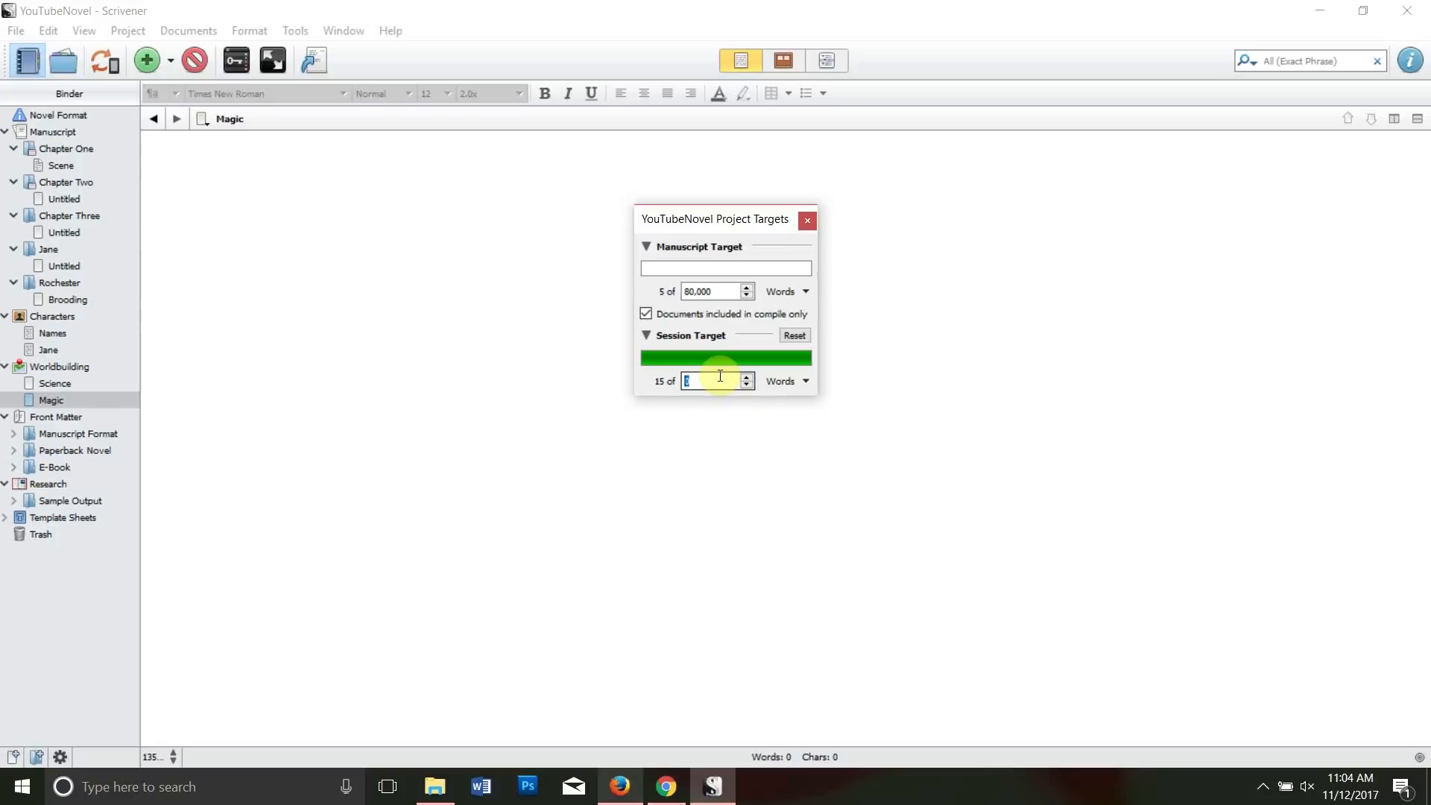
text(1500)
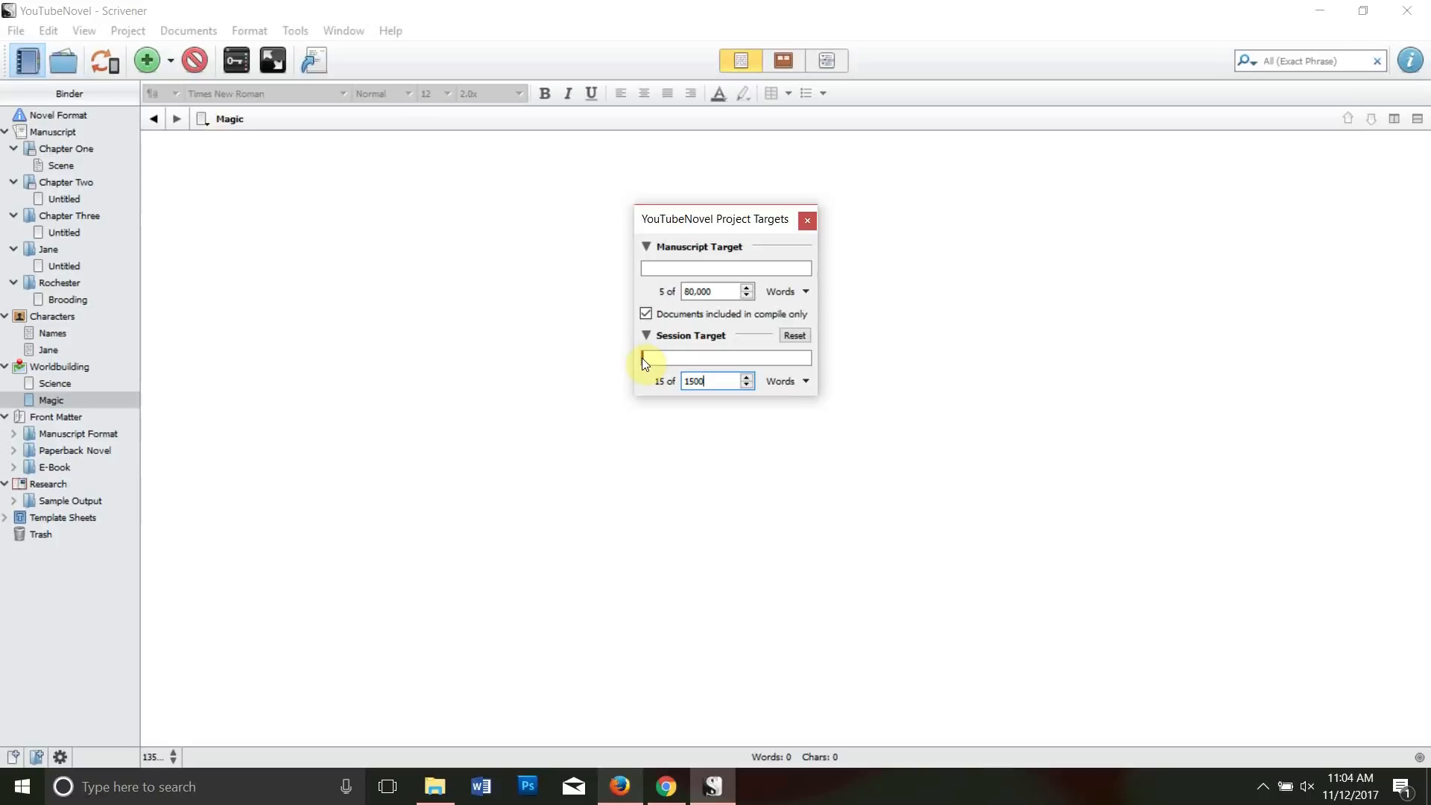
- Try session targets of 50 and 30 words to compare the progress bar
drag(708, 381, 665, 381)
text(50)
drag(690, 381, 552, 306)
text(30)
- Try a session target of 18 words, and finally set it to 15 words
drag(712, 381, 654, 378)
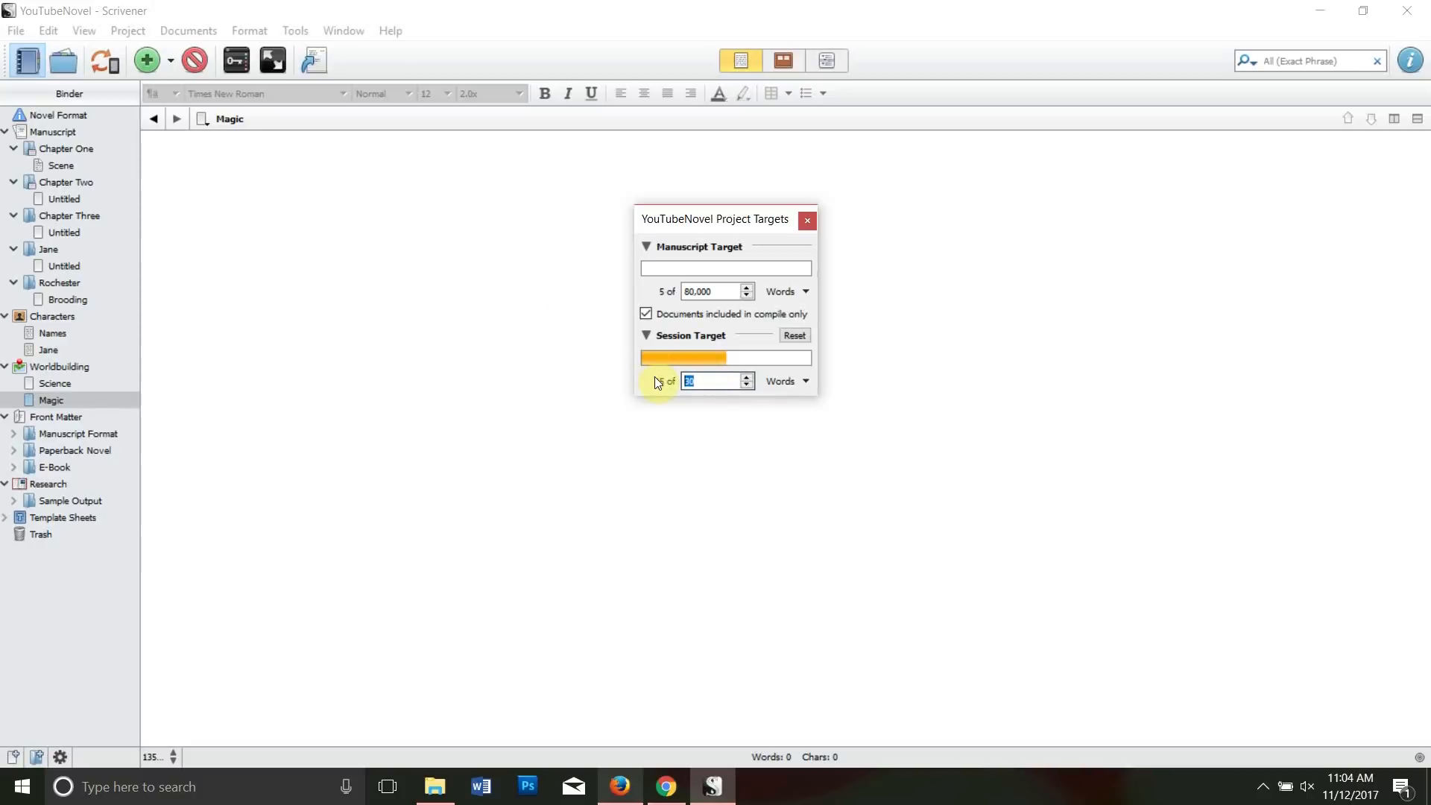
text(18)
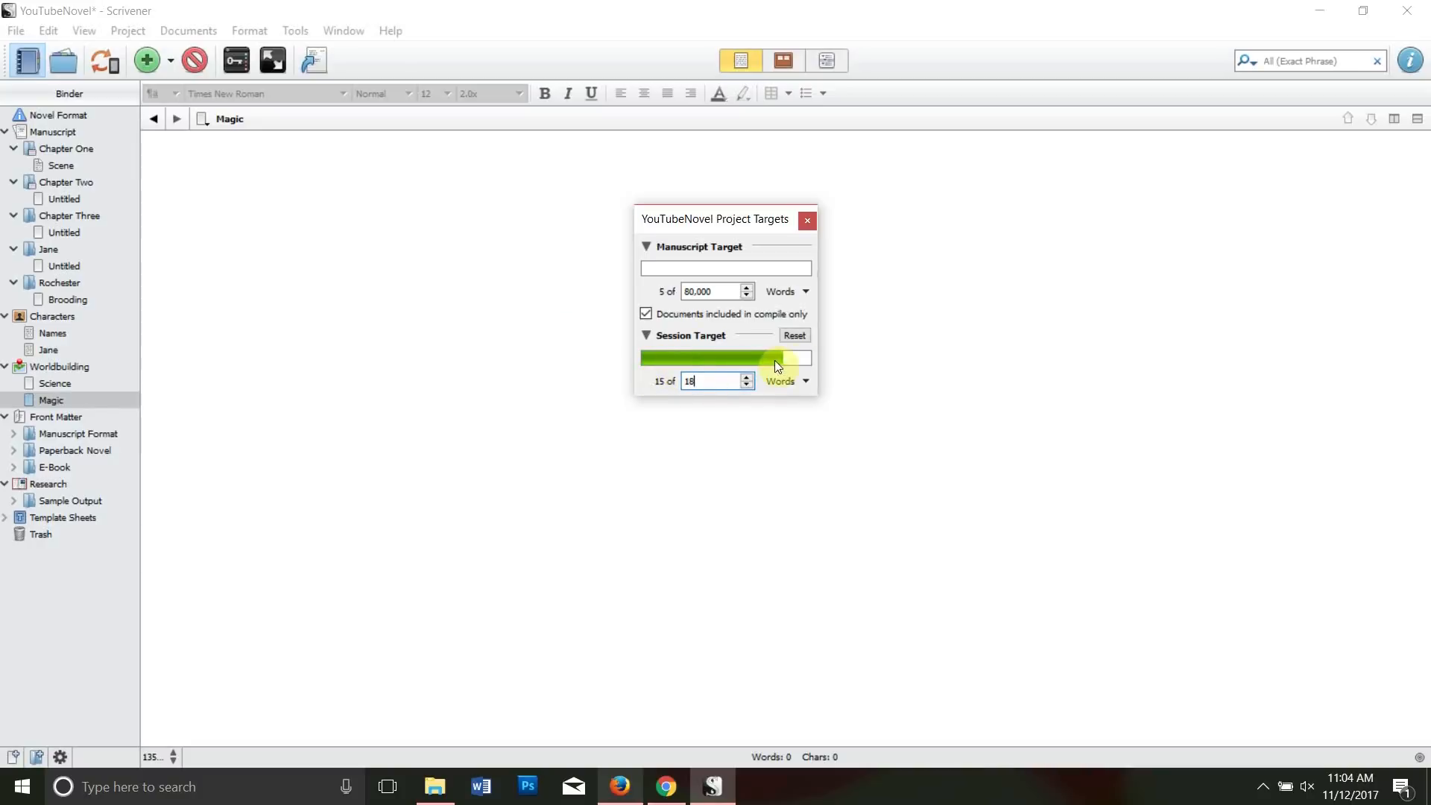
key(BackSpace)
text(5)
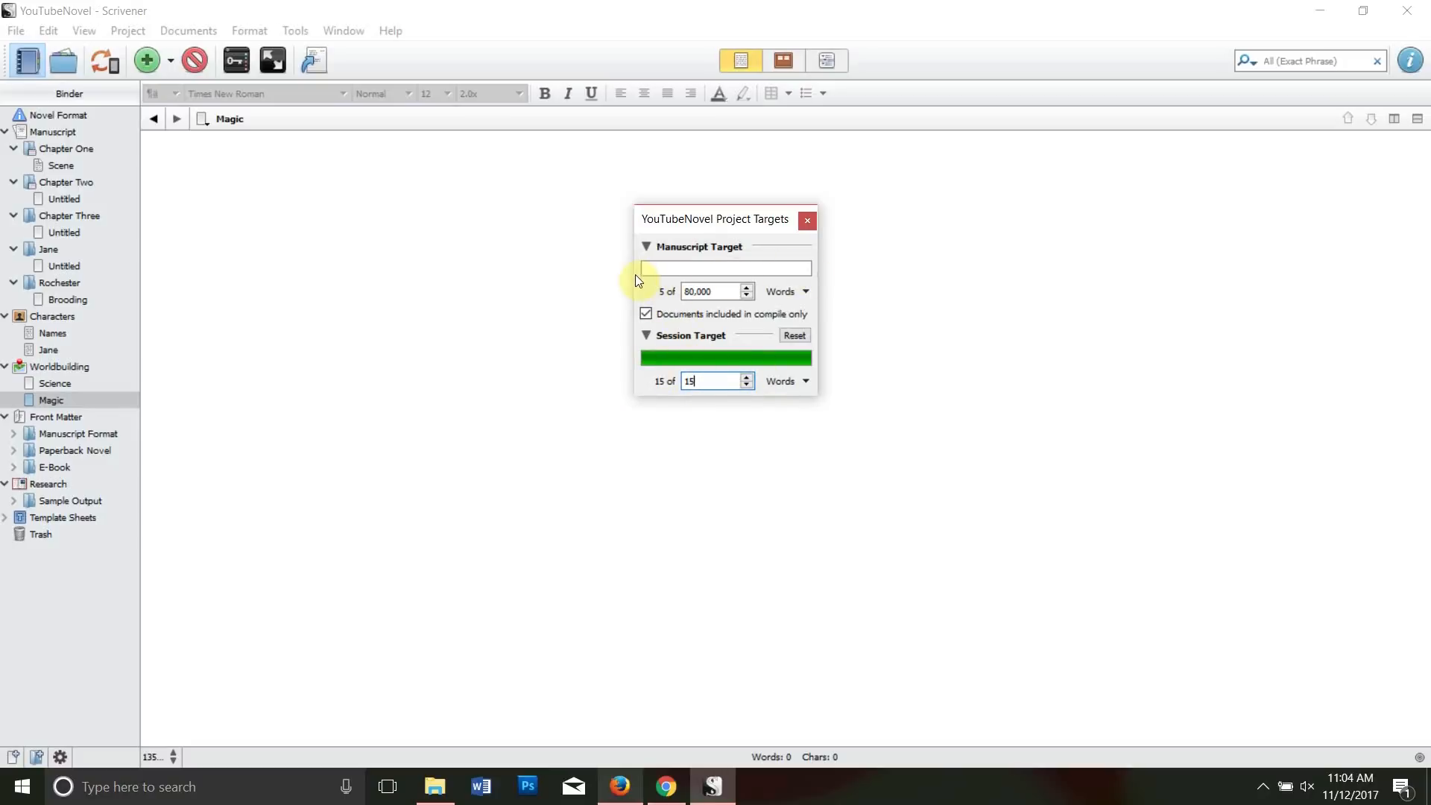
- Set the manuscript target to 50000 words, reset the session word count and close the project targets
drag(734, 291, 606, 286)
text(50000)
click(645, 315)
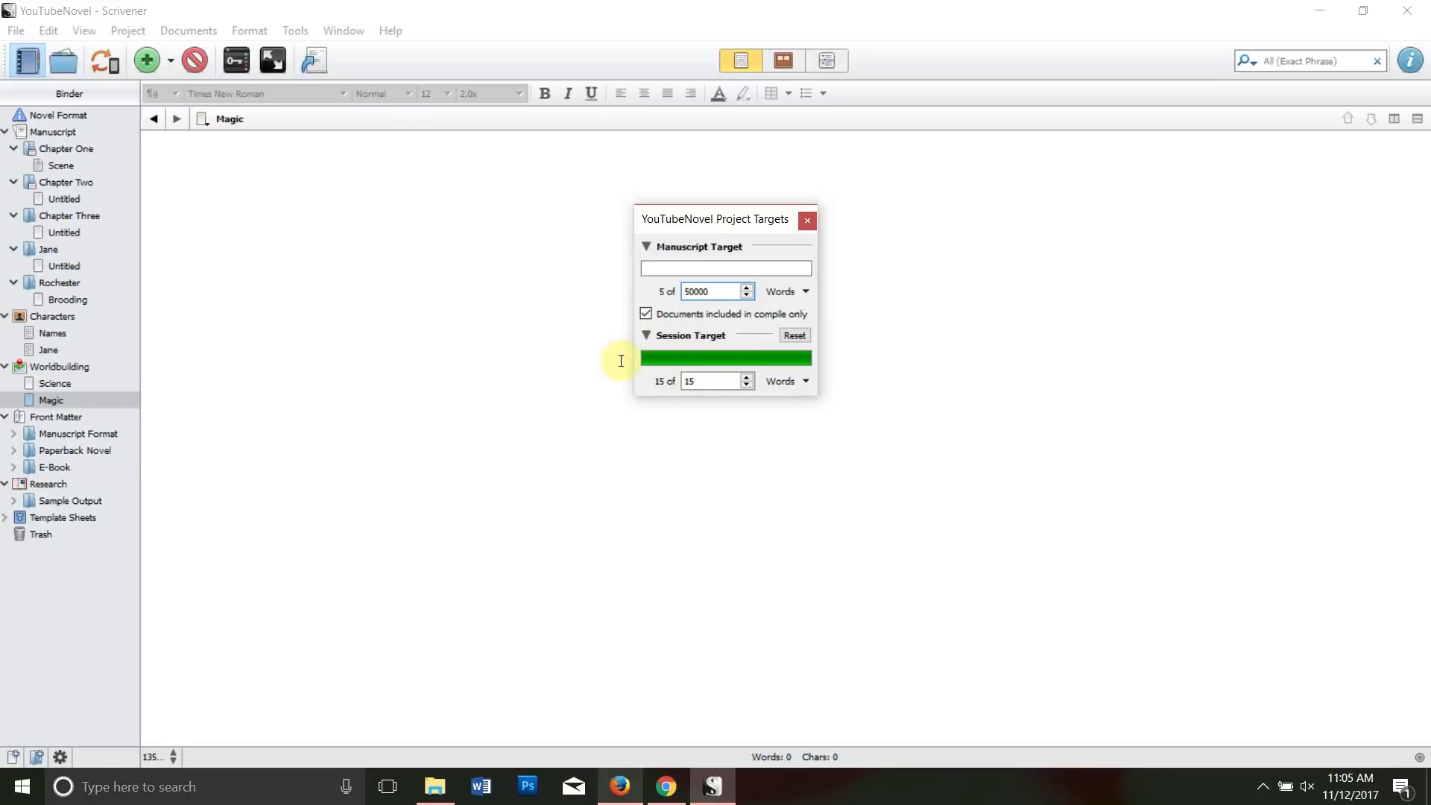
click(788, 337)
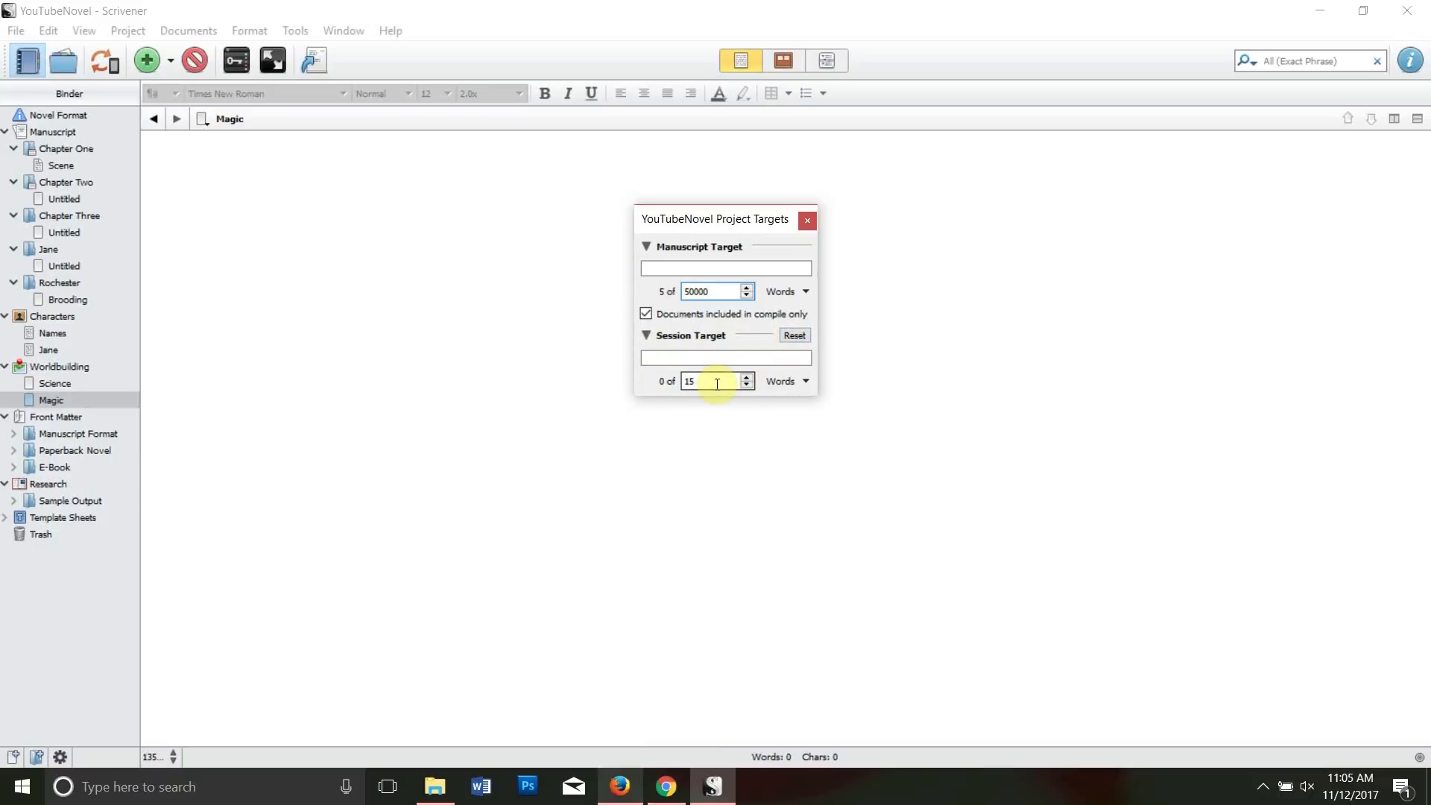
click(807, 221)
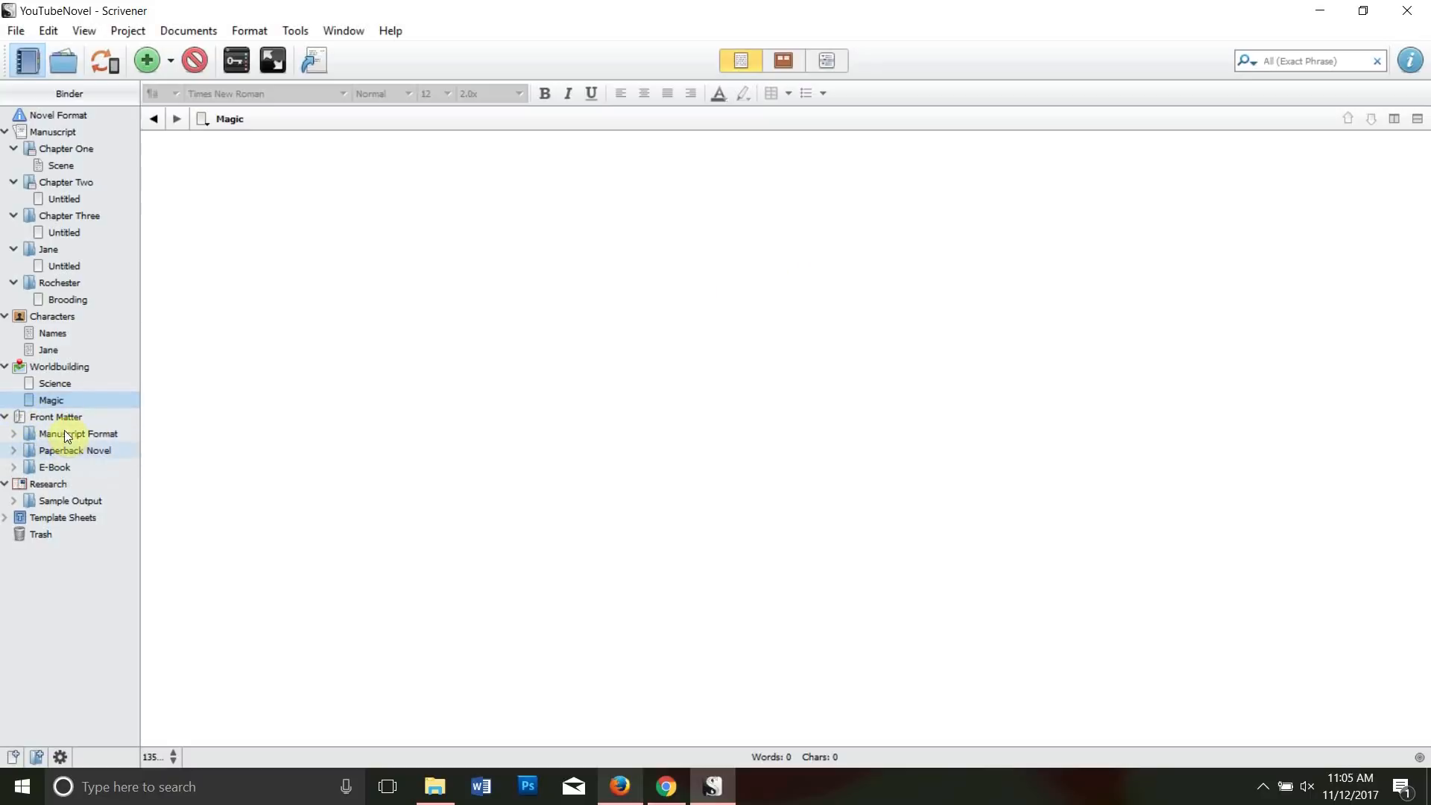
- Open the Title Page under Manuscript Format and change all of its text to Times New Roman
click(13, 434)
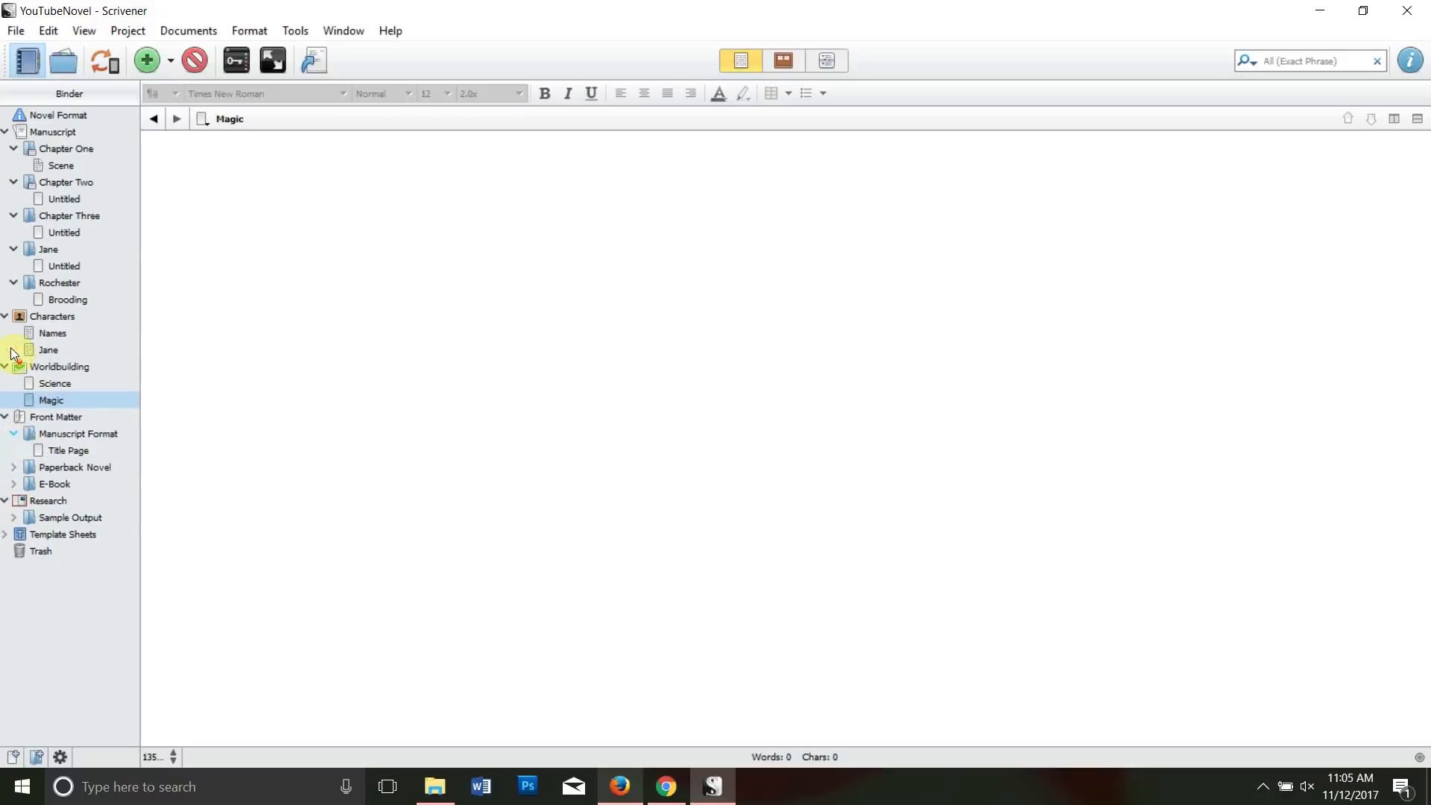
click(61, 450)
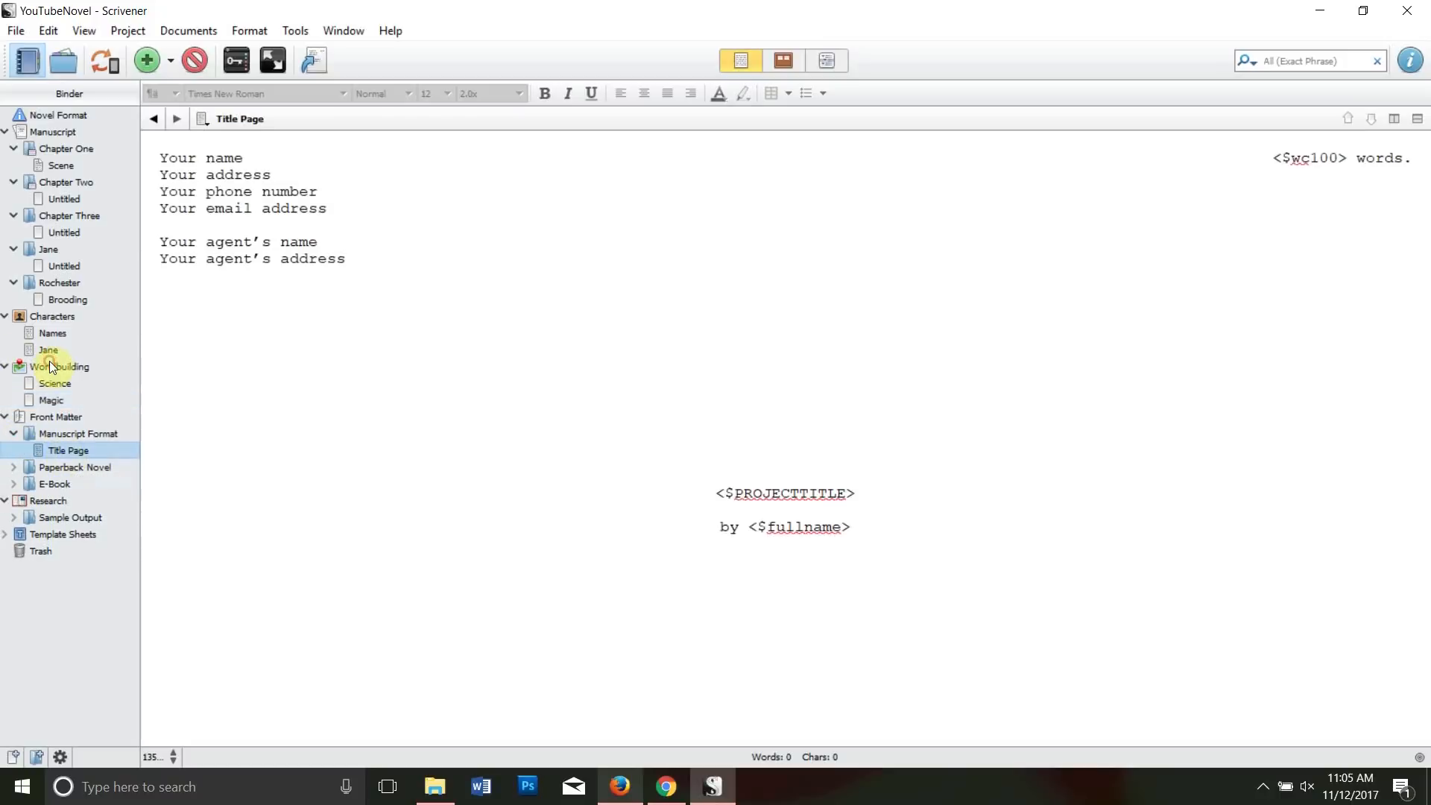
click(364, 275)
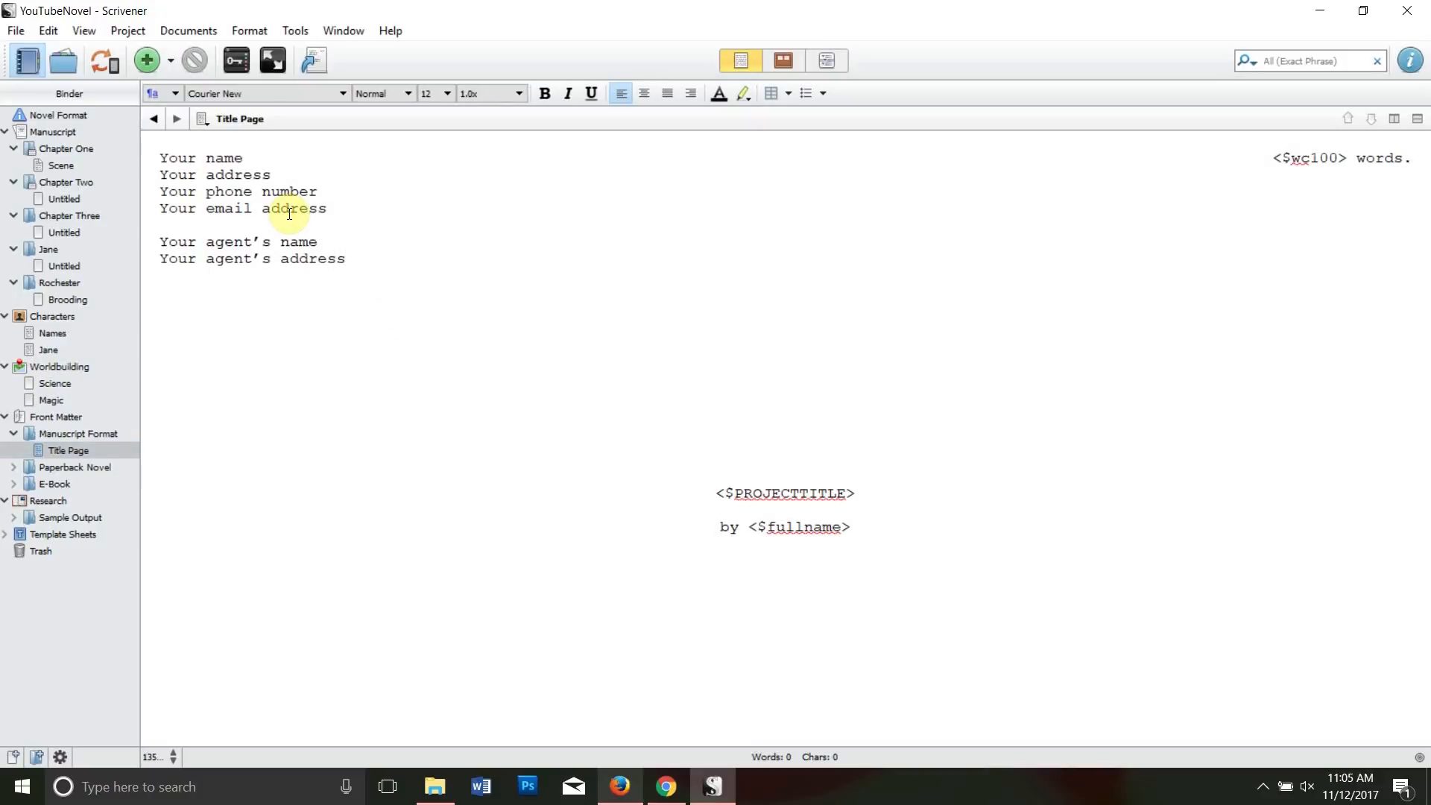
key(ctrl+a)
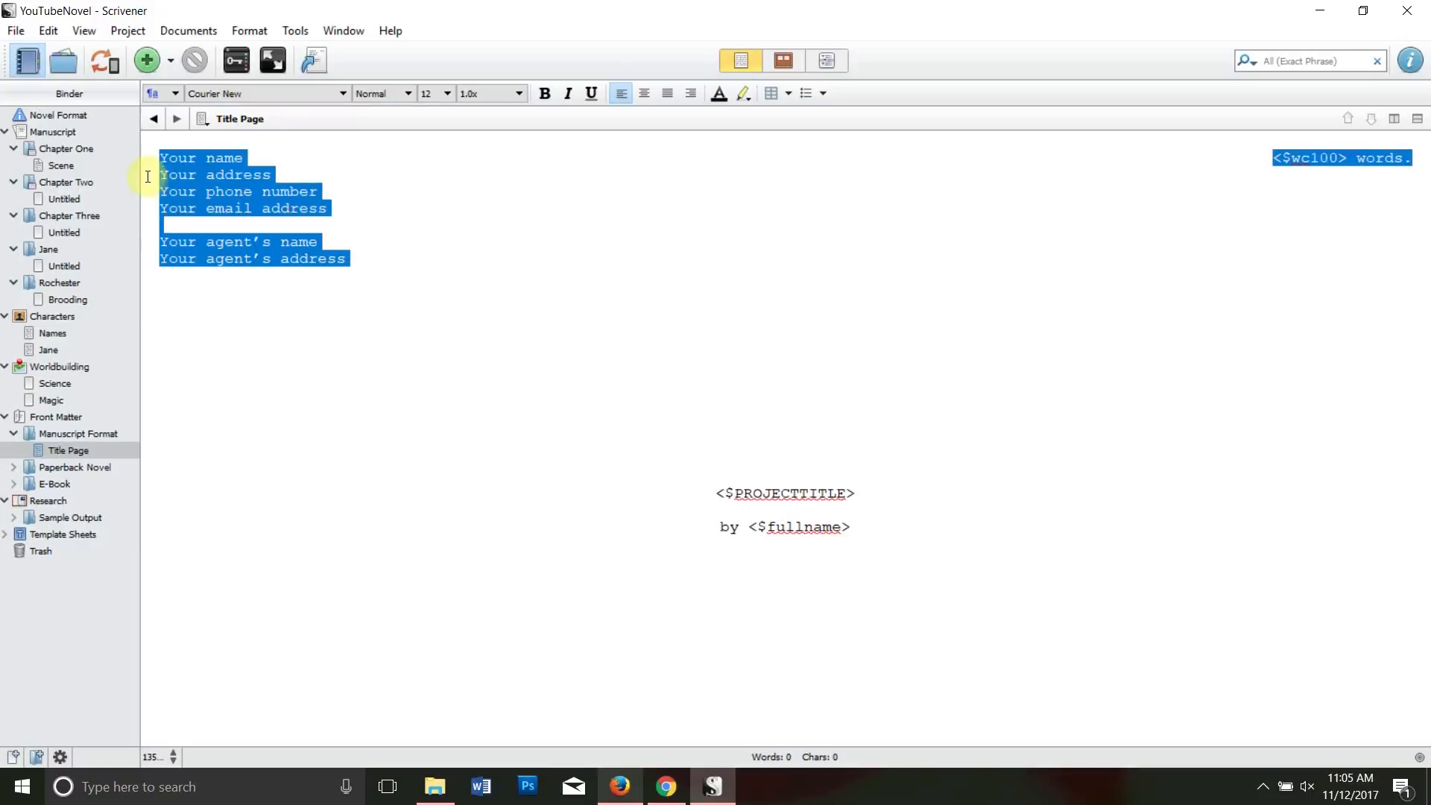
click(309, 187)
key(ctrl+a)
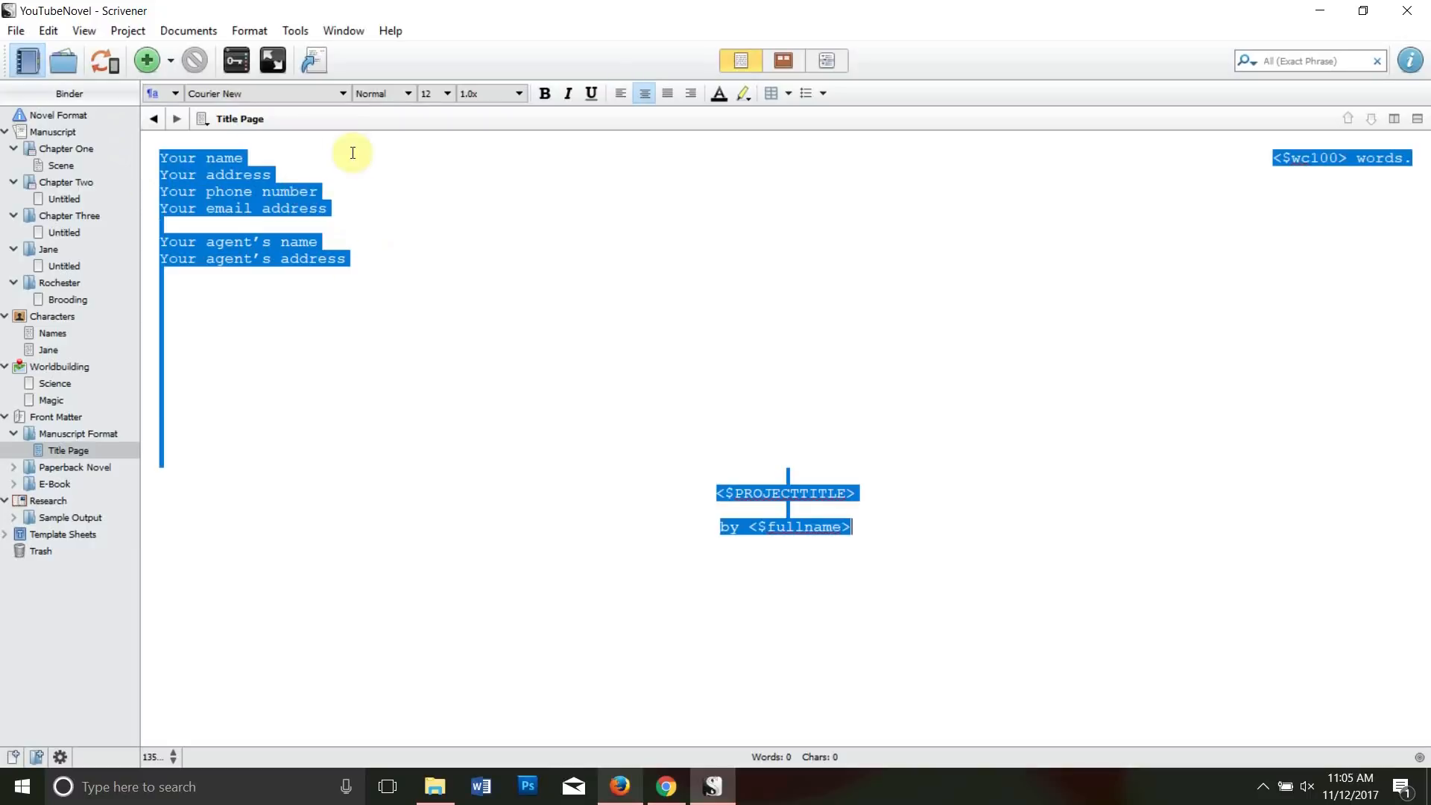
click(231, 91)
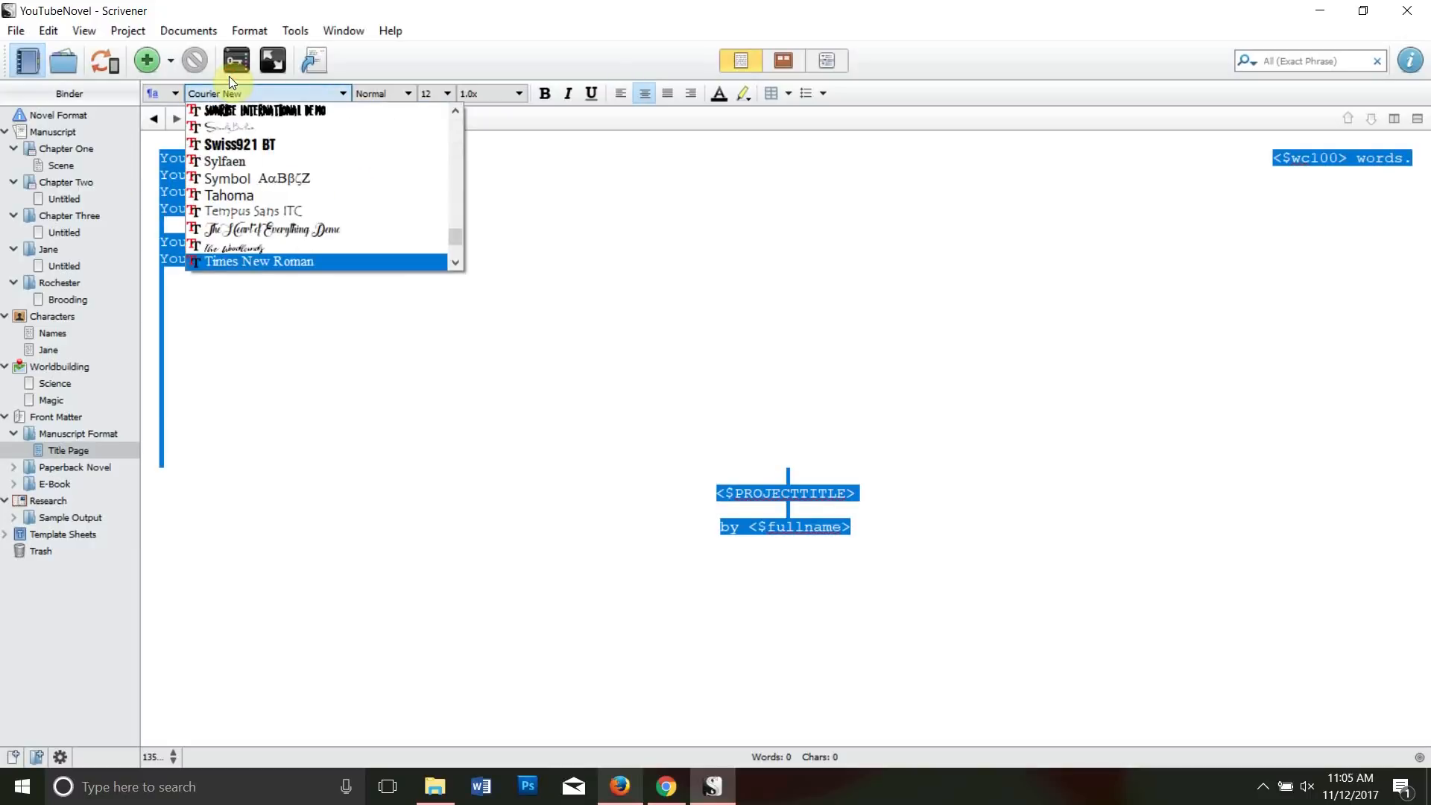
click(253, 261)
click(293, 258)
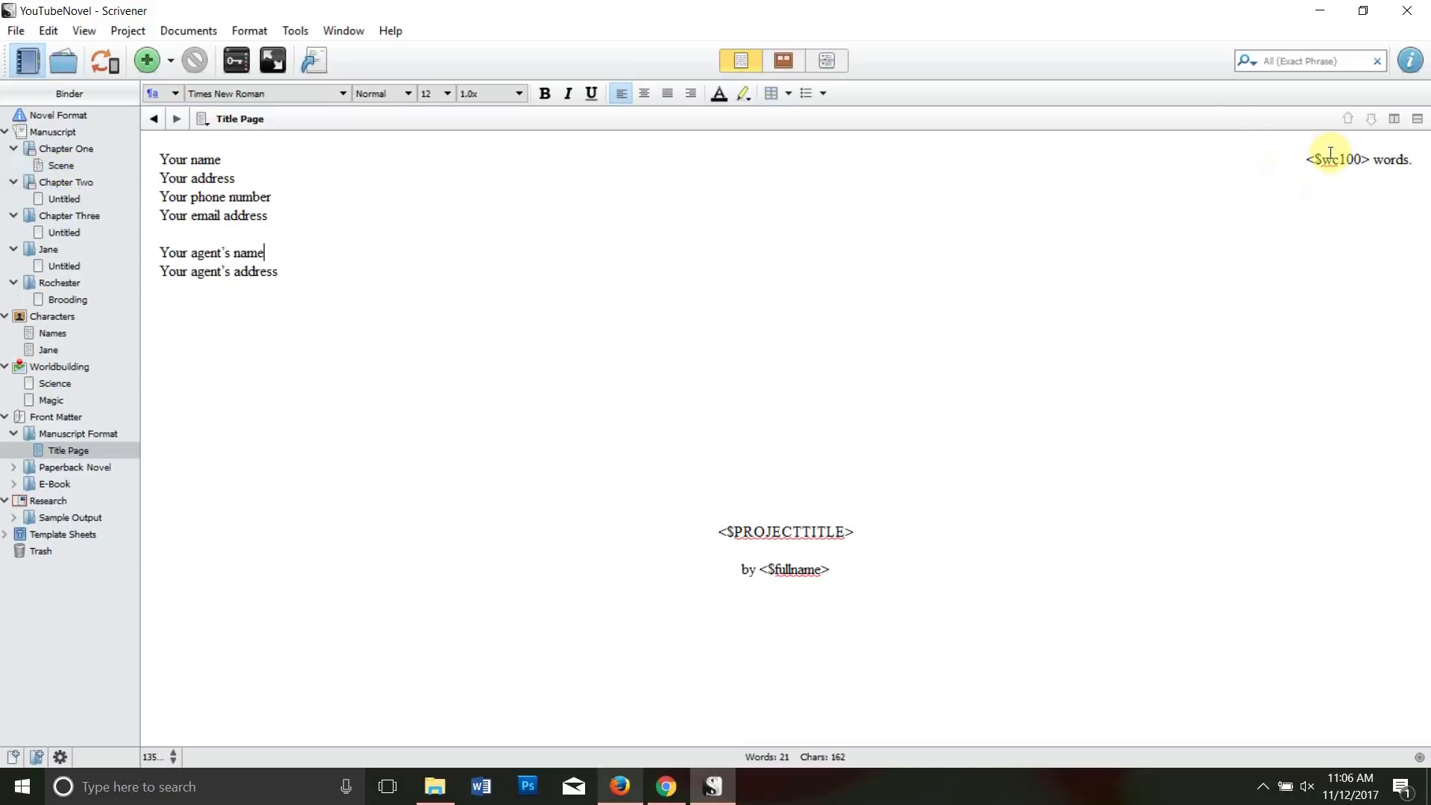
- Replace the project title placeholder on the title page with "BRIGHTLY BURNING"
click(696, 425)
click(865, 531)
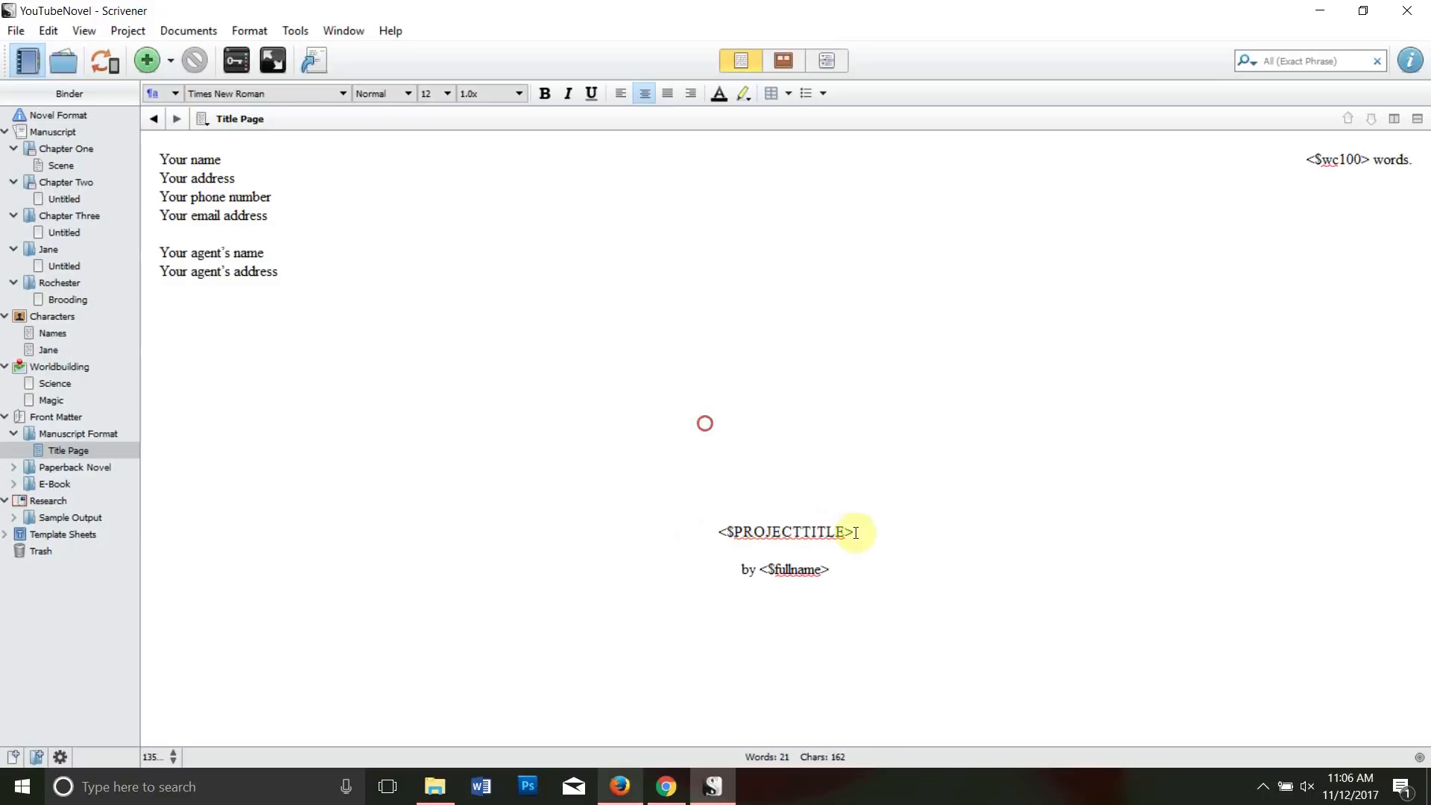
drag(856, 530, 718, 532)
text(B)
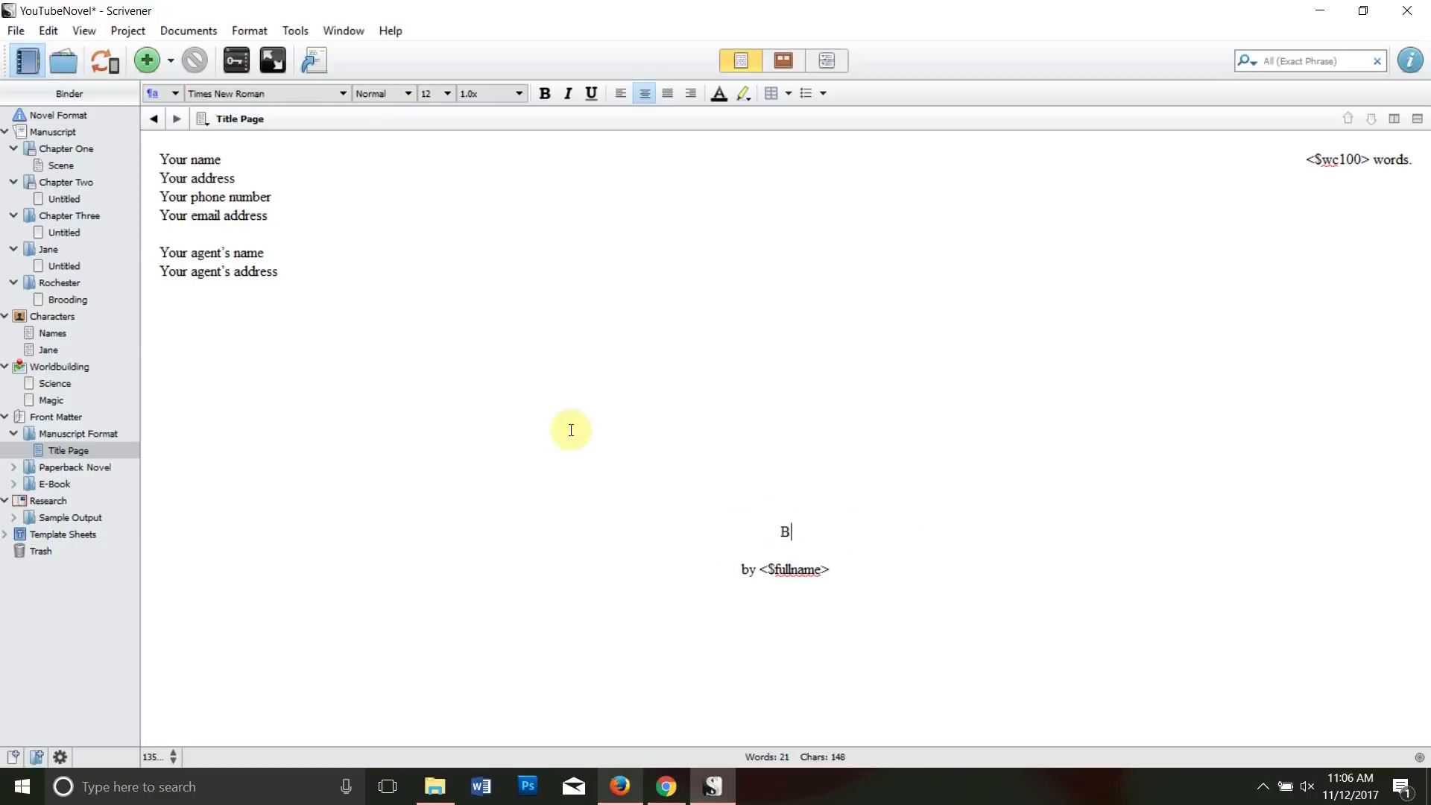
text(RIGHTLY BURNING)
key(BackSpace)
key(BackSpace)
key(BackSpace)
text(ING)
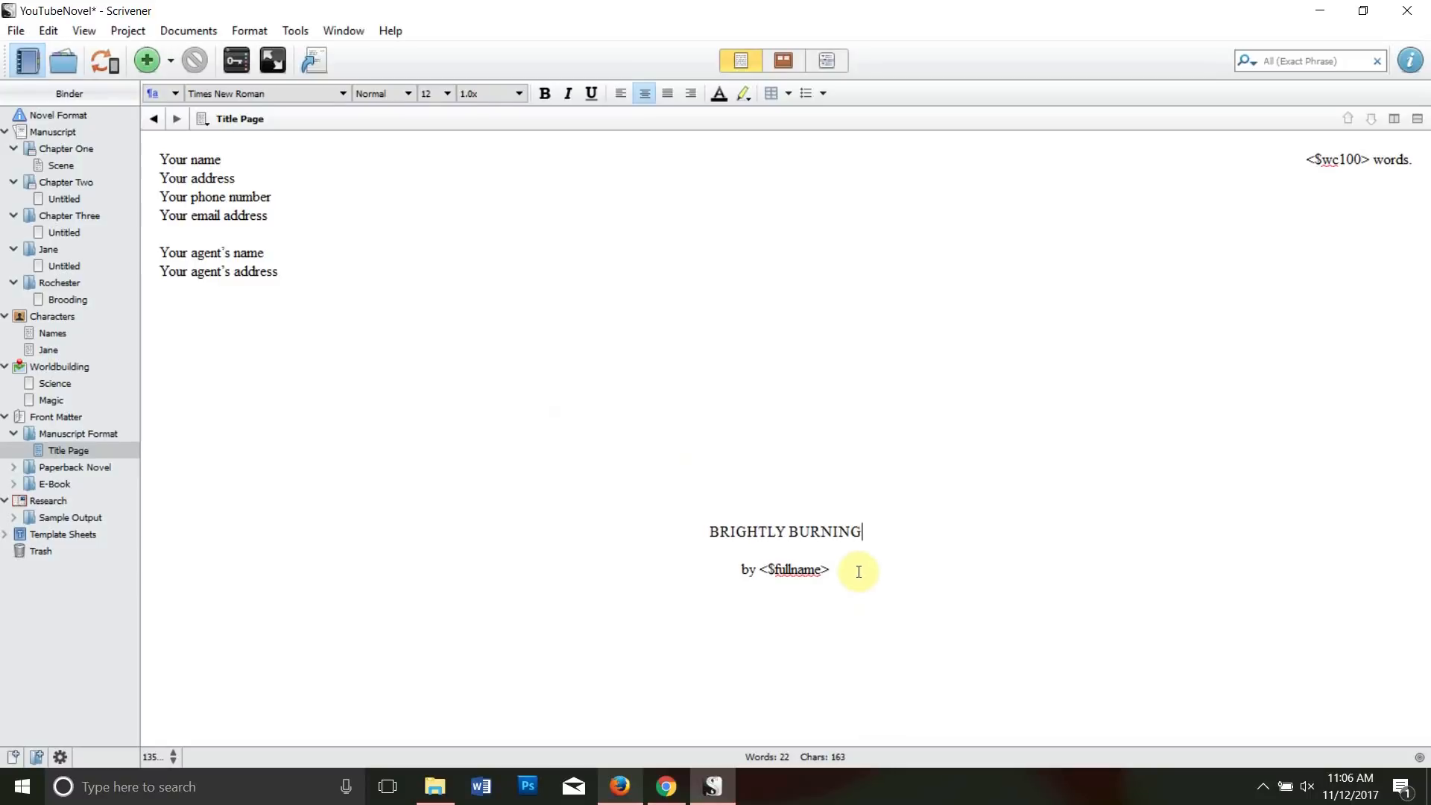
- Replace the full-name placeholder in the title page byline with the author's full name
drag(856, 569, 761, 572)
text(A)
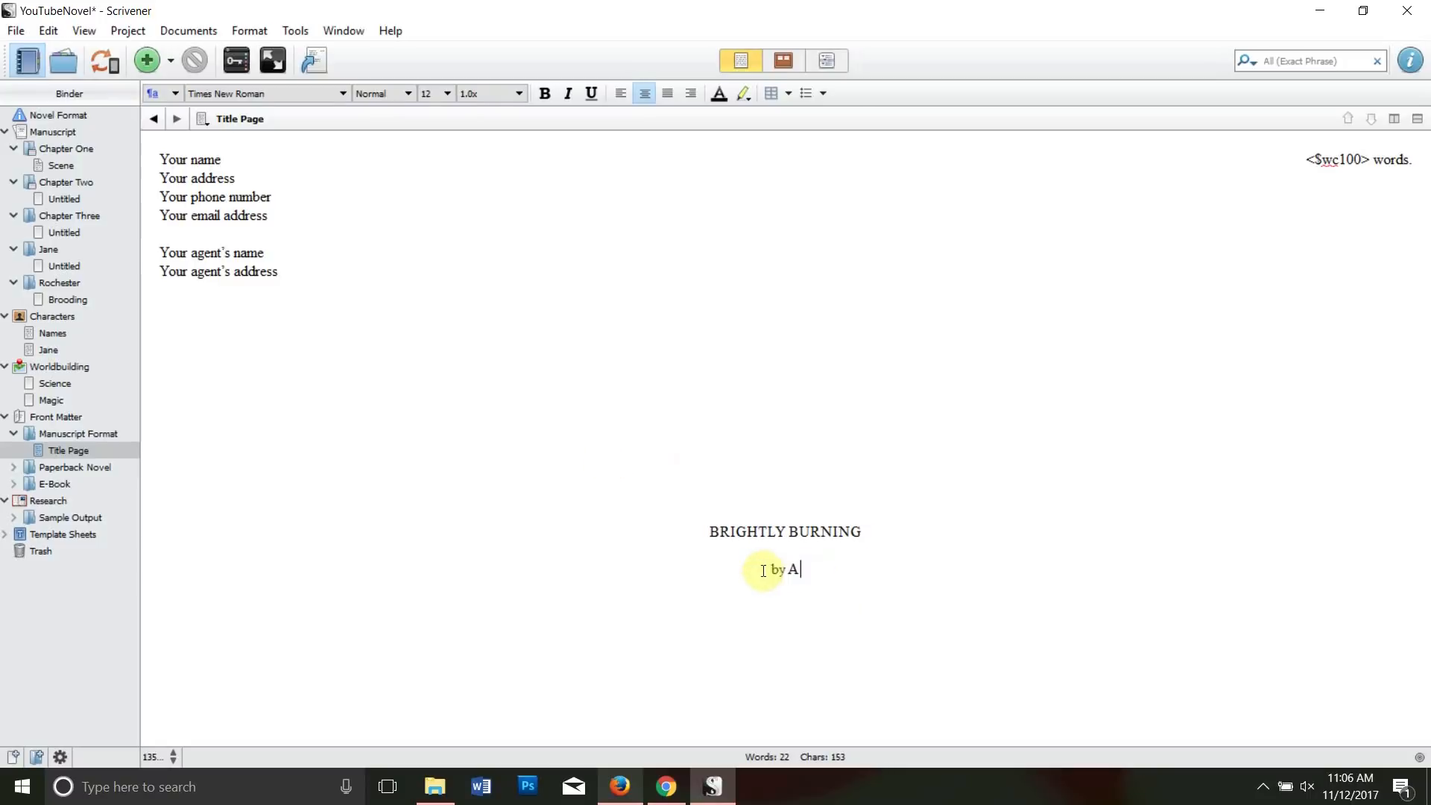
text(lexa Donne)
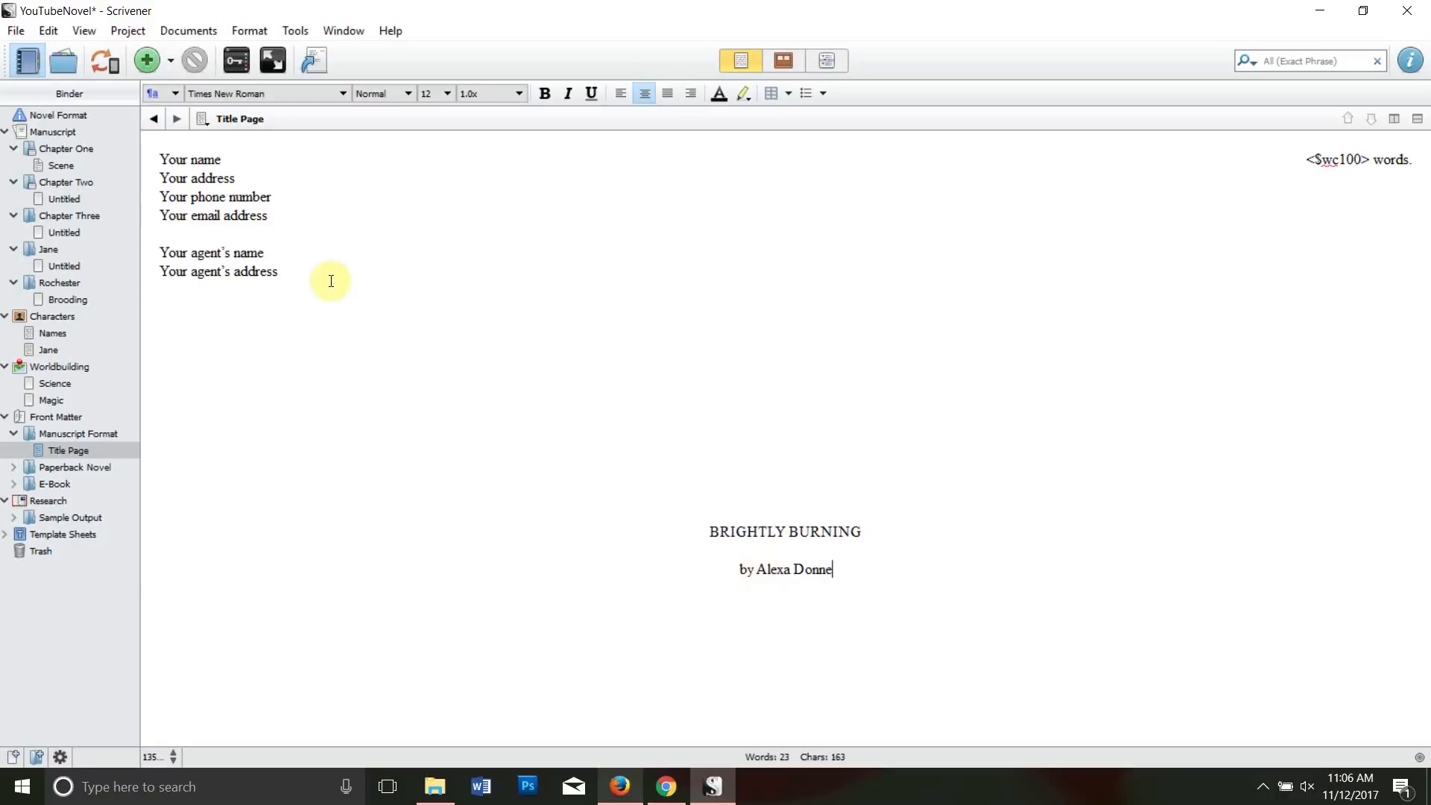
- Delete the agent's name and address lines from the title page, keeping the title's vertical position with a blank line
click(290, 273)
drag(278, 272, 160, 249)
key(BackSpace)
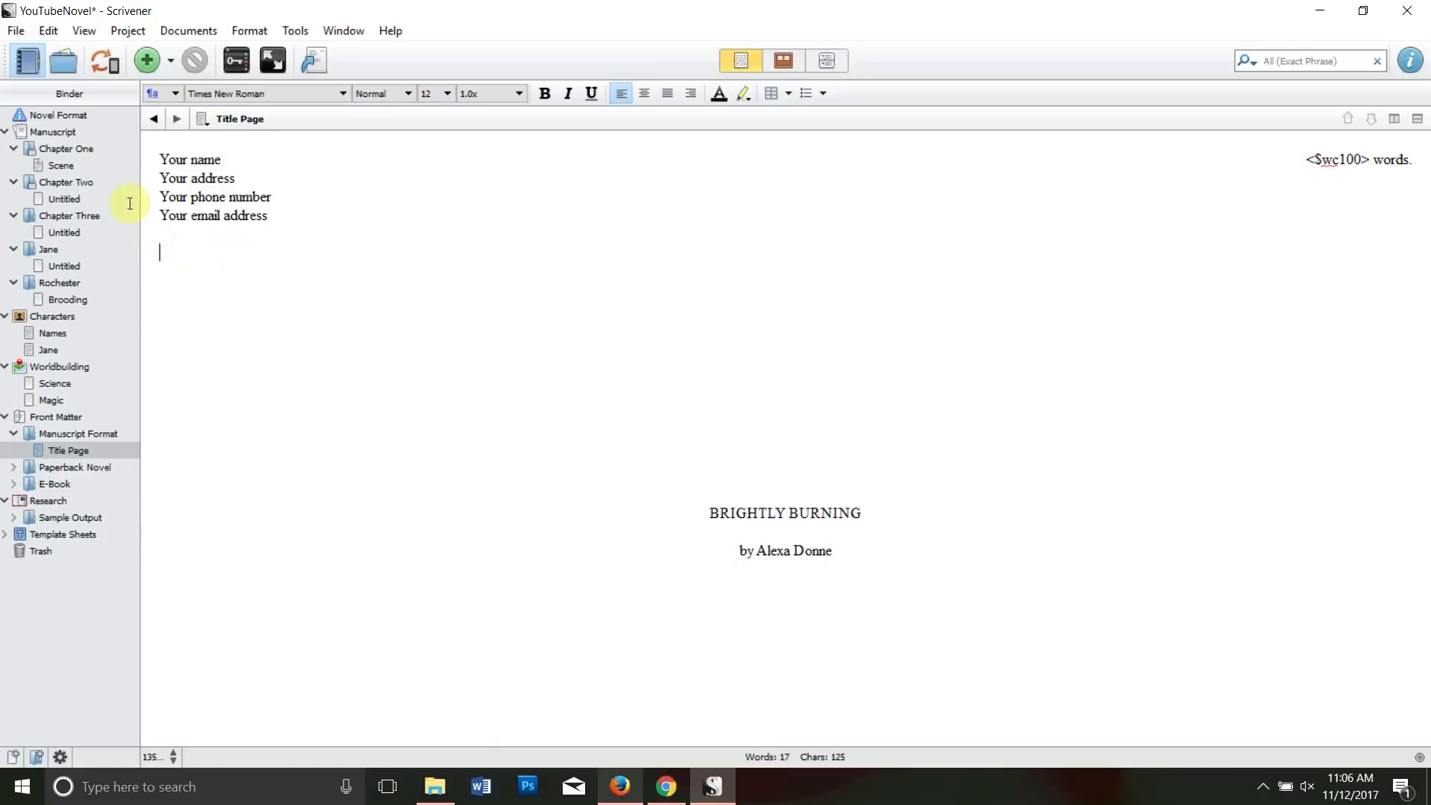
key(Return)
- Replace the "Your name" line in the title page's contact block with the author's full name
drag(278, 216, 220, 159)
text(Alexa Donne)
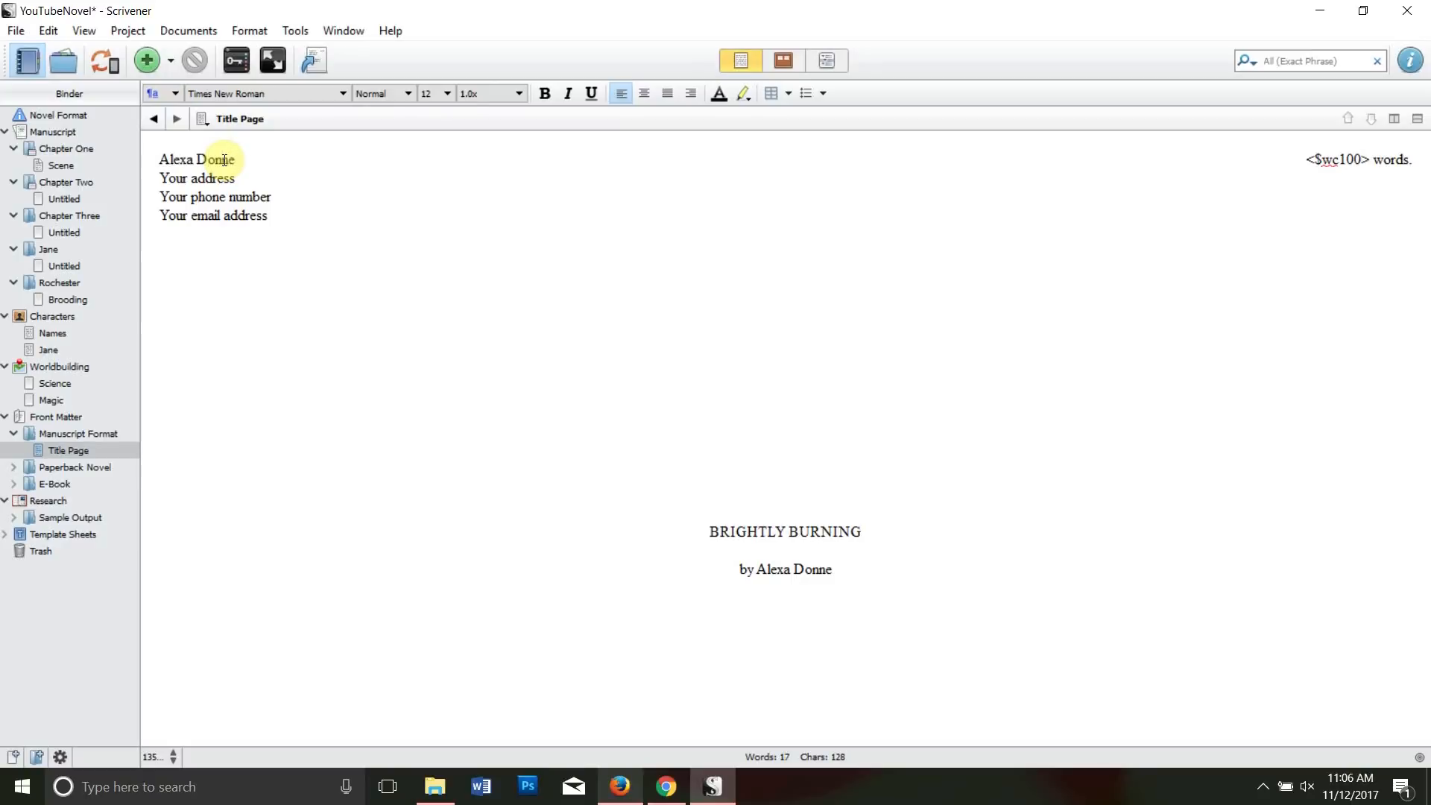
click(273, 196)
click(277, 214)
- Open the Compile settings, expand them to show all options and look through the format presets, keeping Custom
click(11, 33)
click(73, 401)
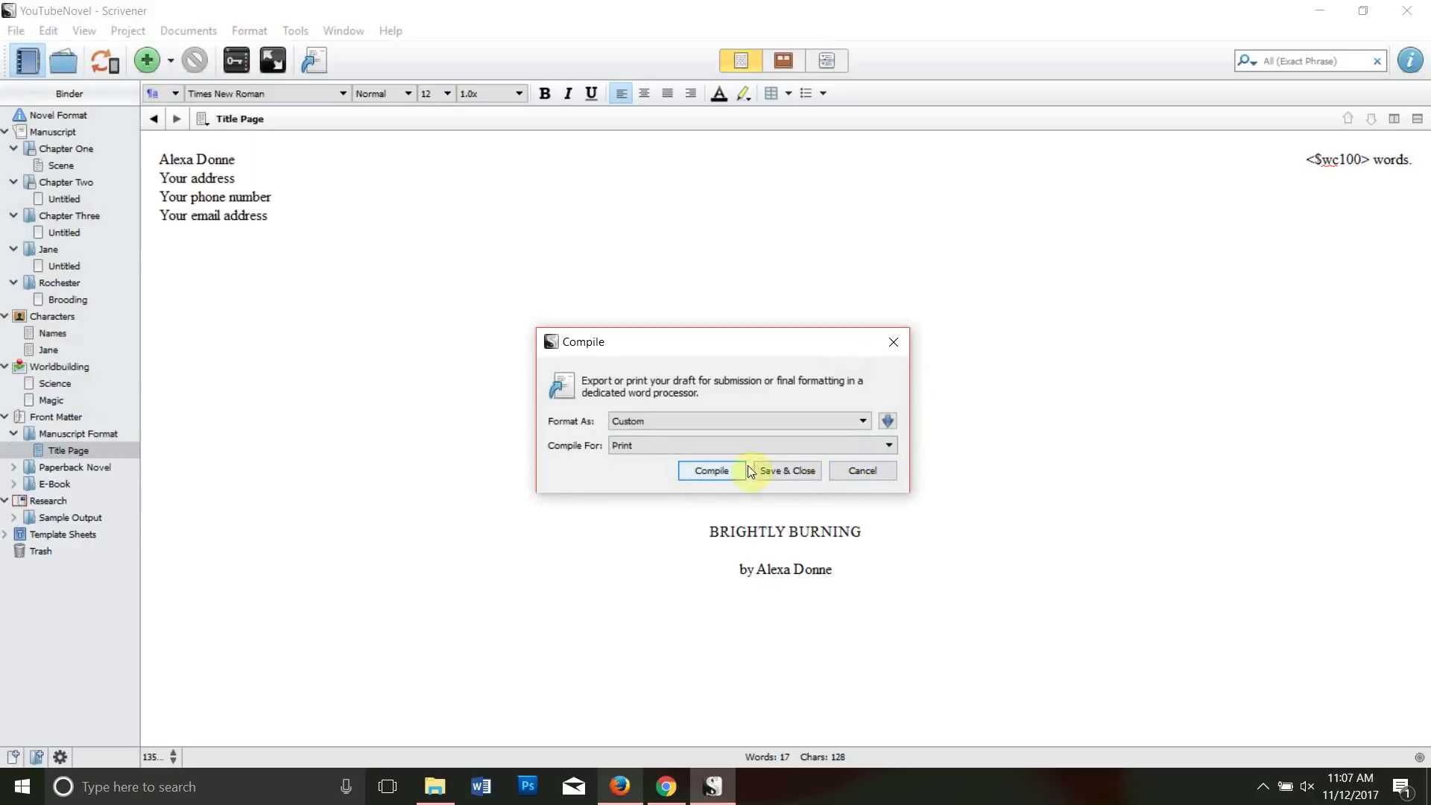
click(709, 339)
click(887, 421)
drag(900, 290, 827, 90)
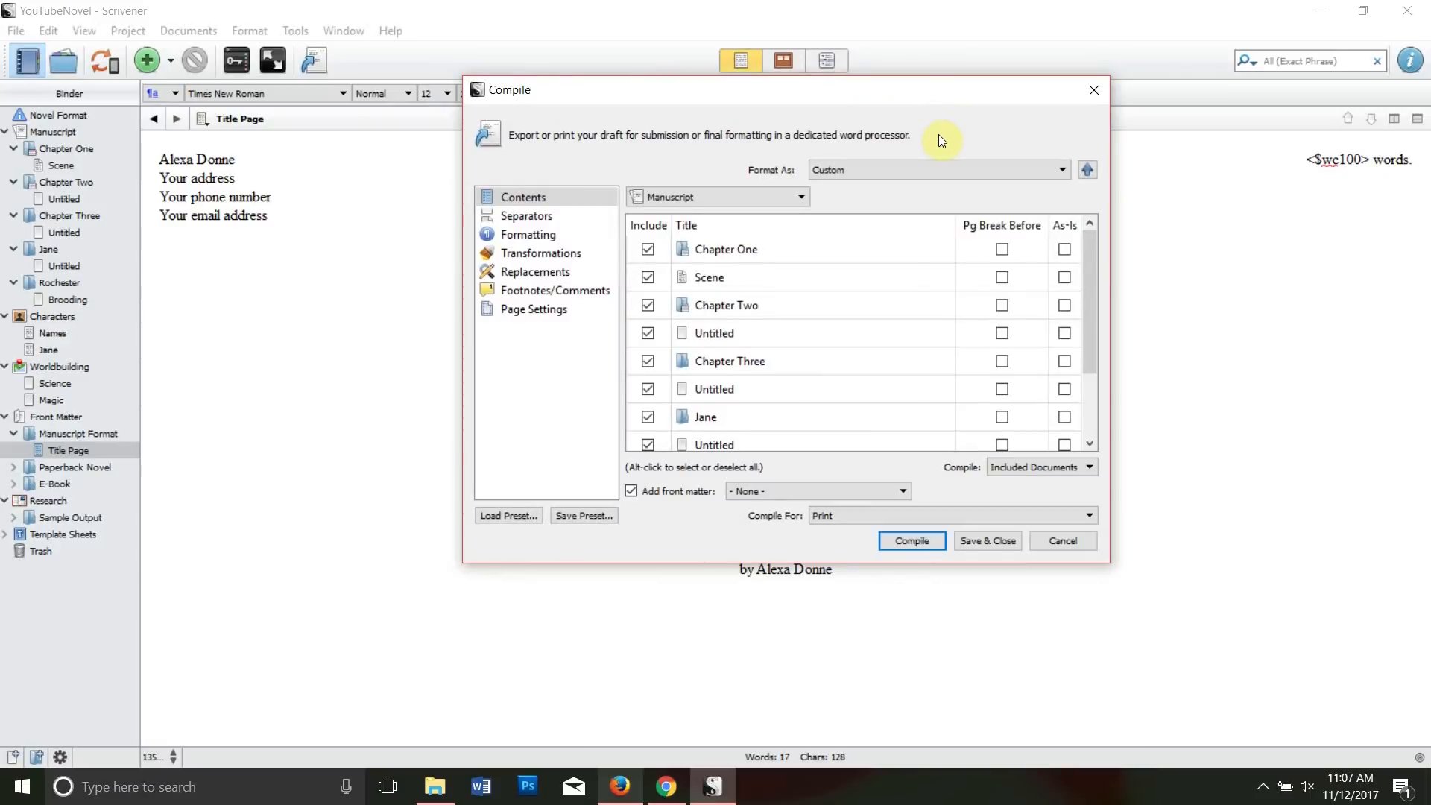
click(1042, 173)
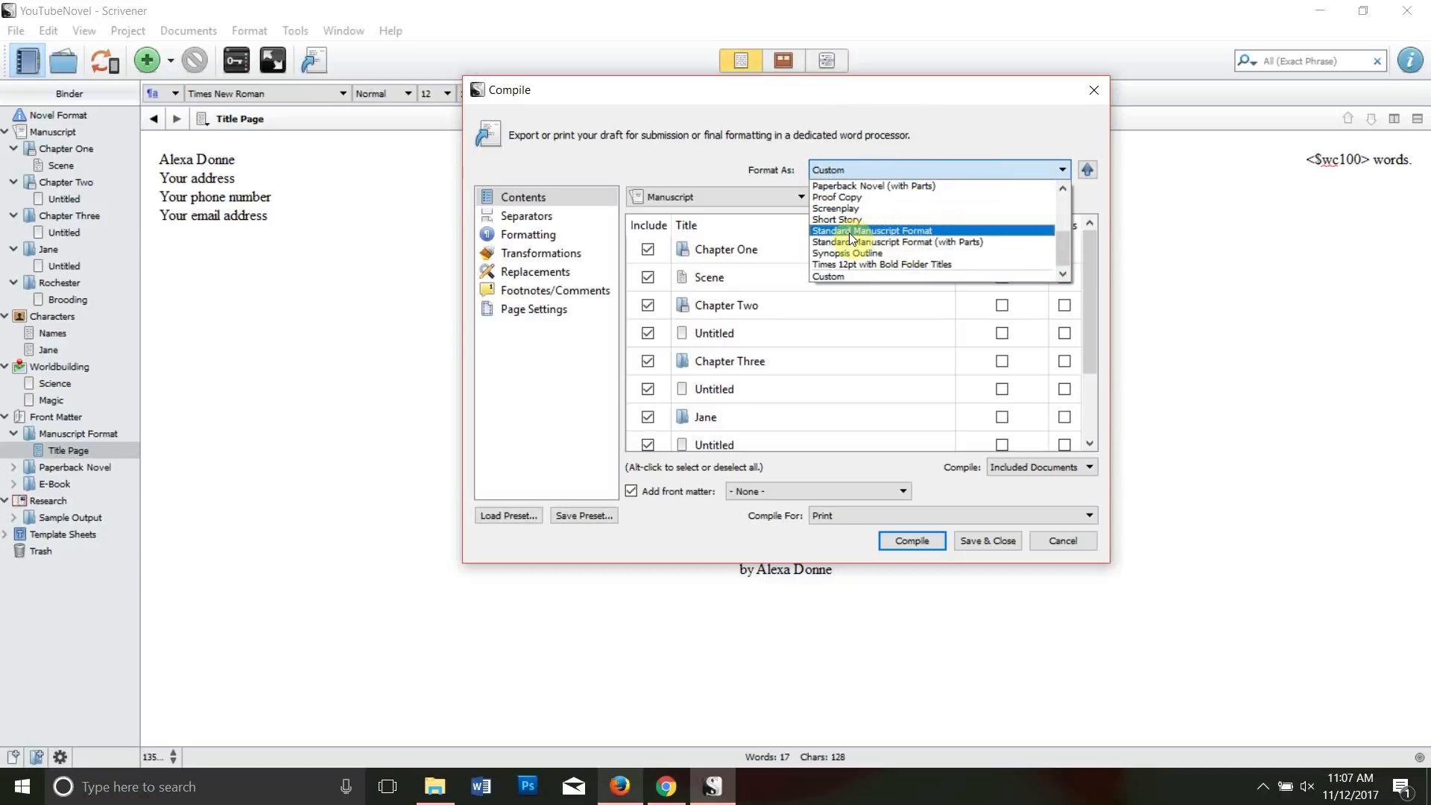
click(757, 106)
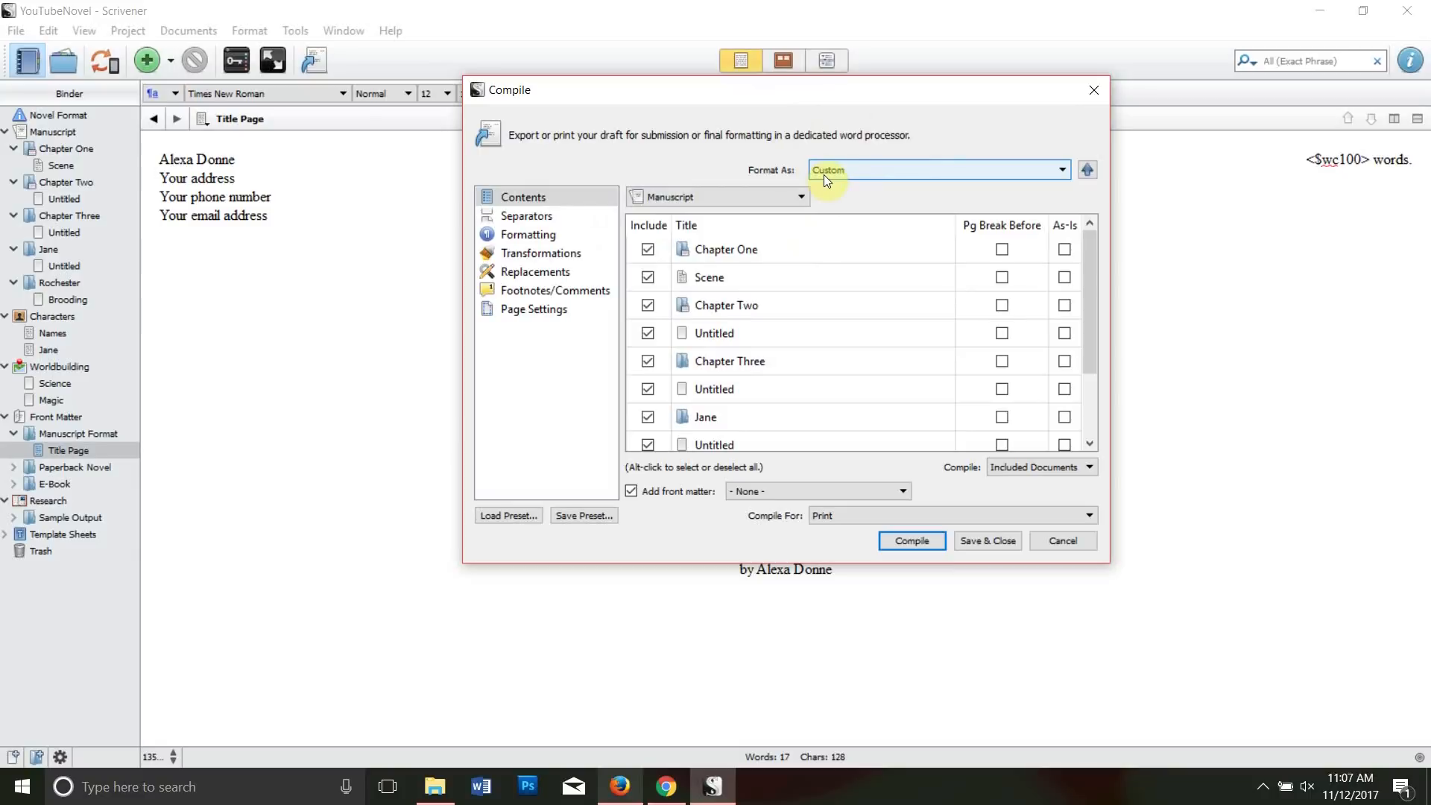
- In the compile Page Settings, set the header font to Times New Roman 12
click(555, 309)
click(833, 368)
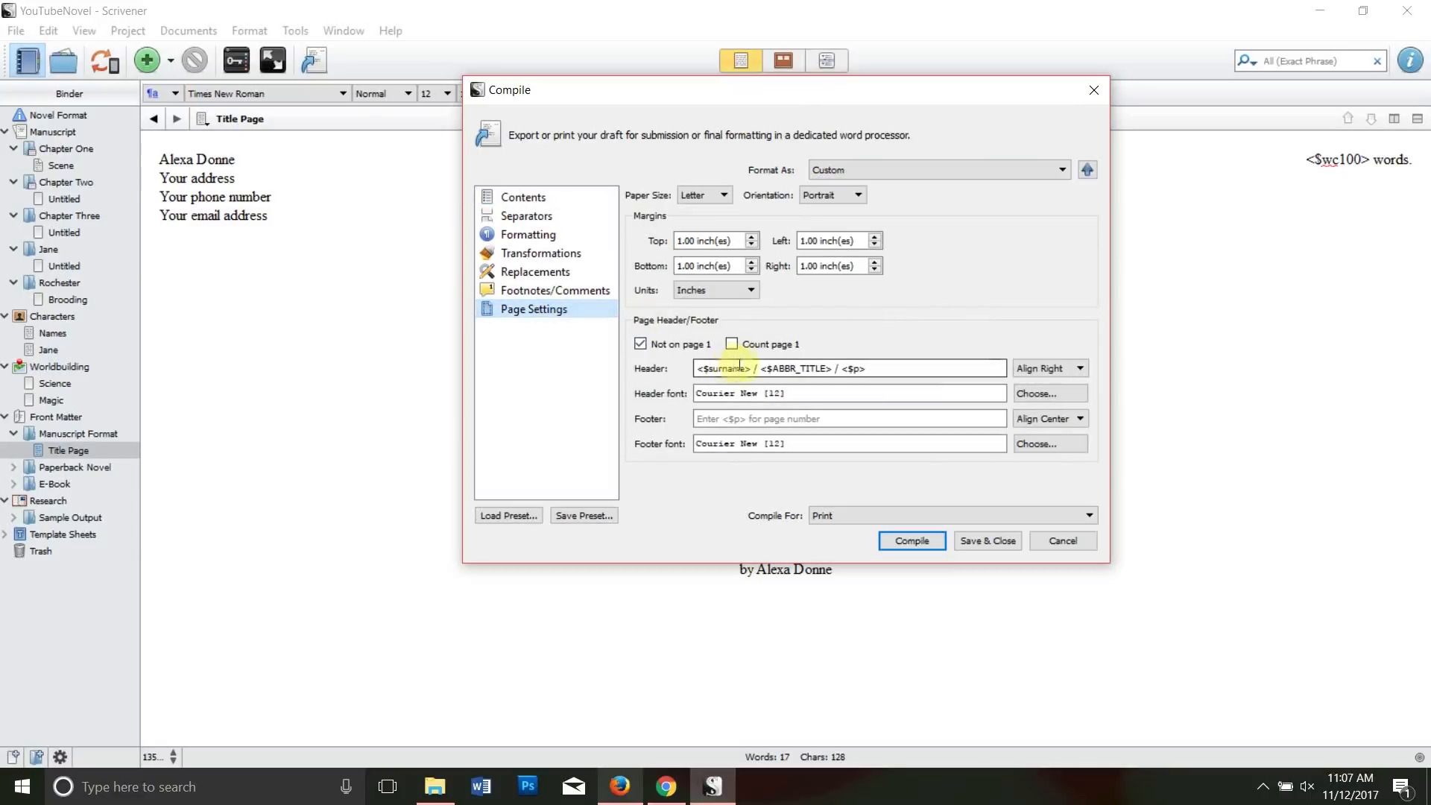
click(1041, 393)
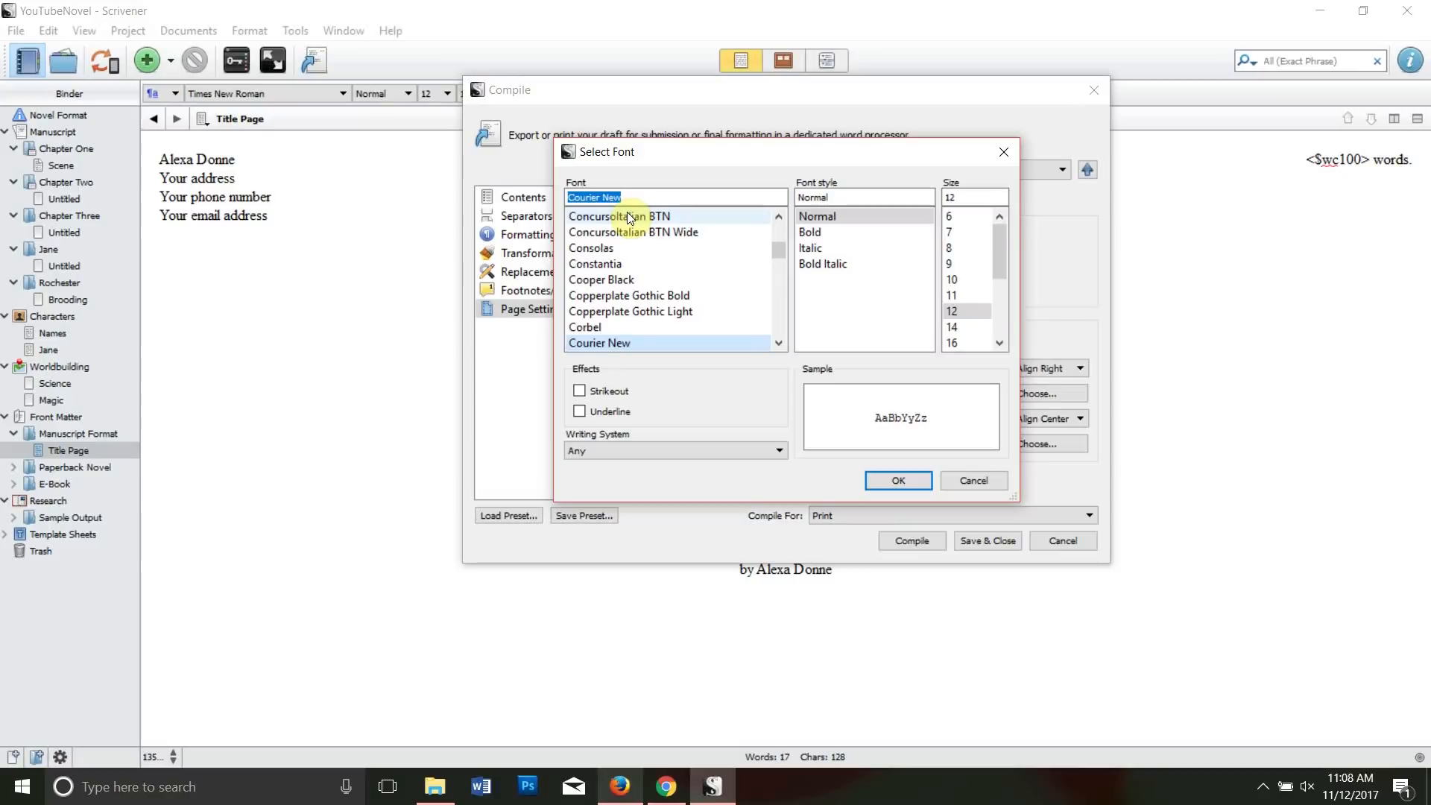
text(ti)
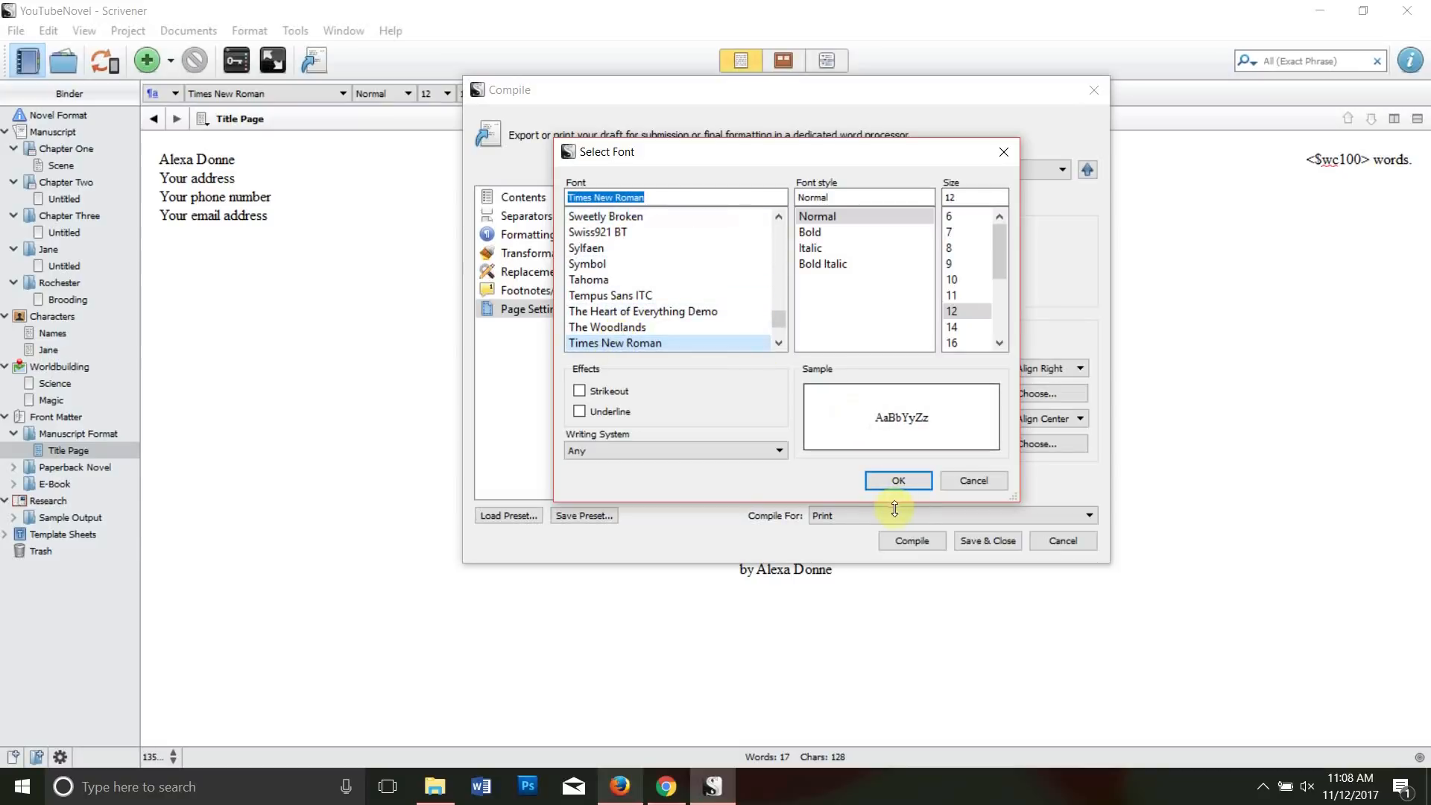
click(906, 482)
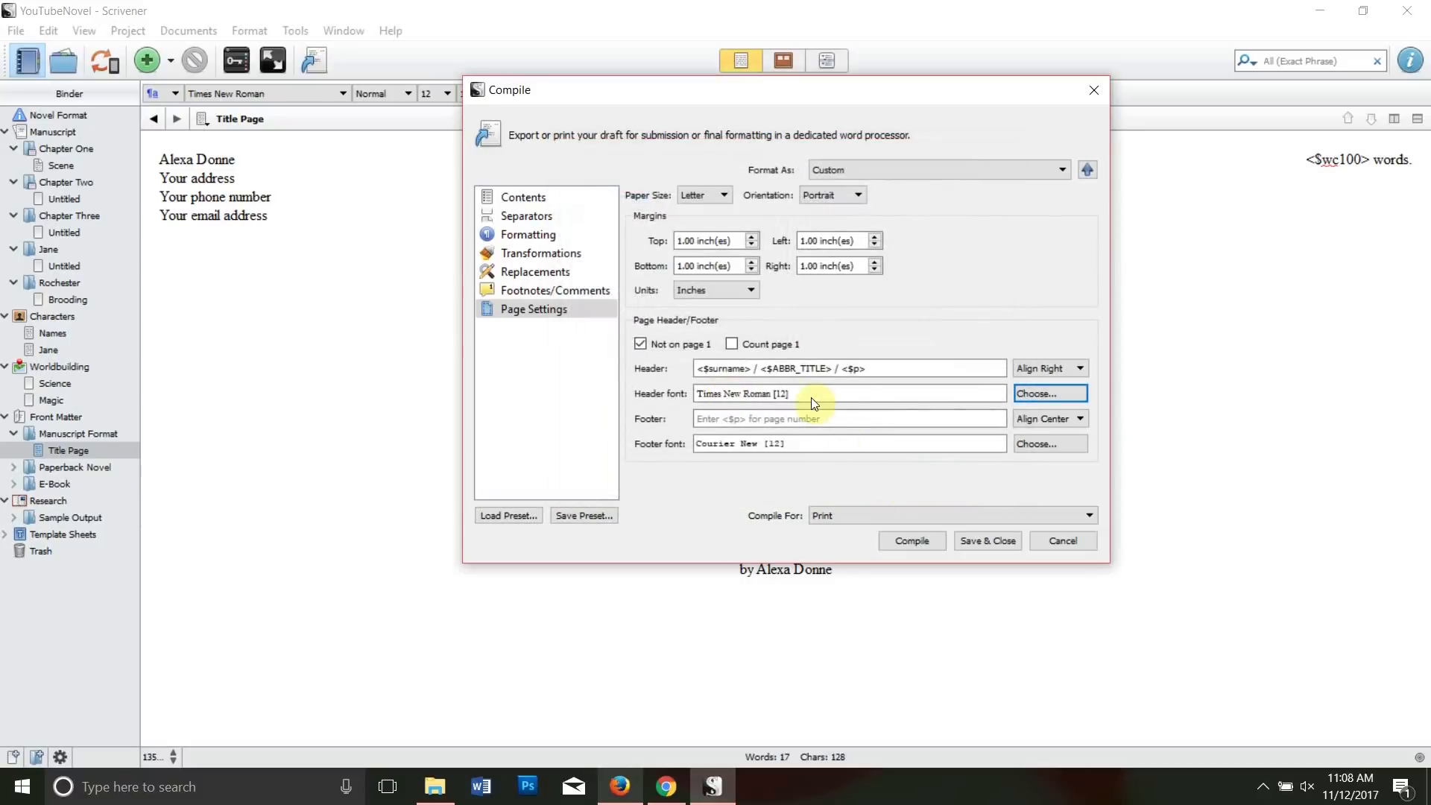
- Replace the surname and title placeholders in the page header with the author's capitalised surname and "BRIGHTLY BURNING", keeping <$p>
drag(755, 368, 698, 368)
text(DONNE)
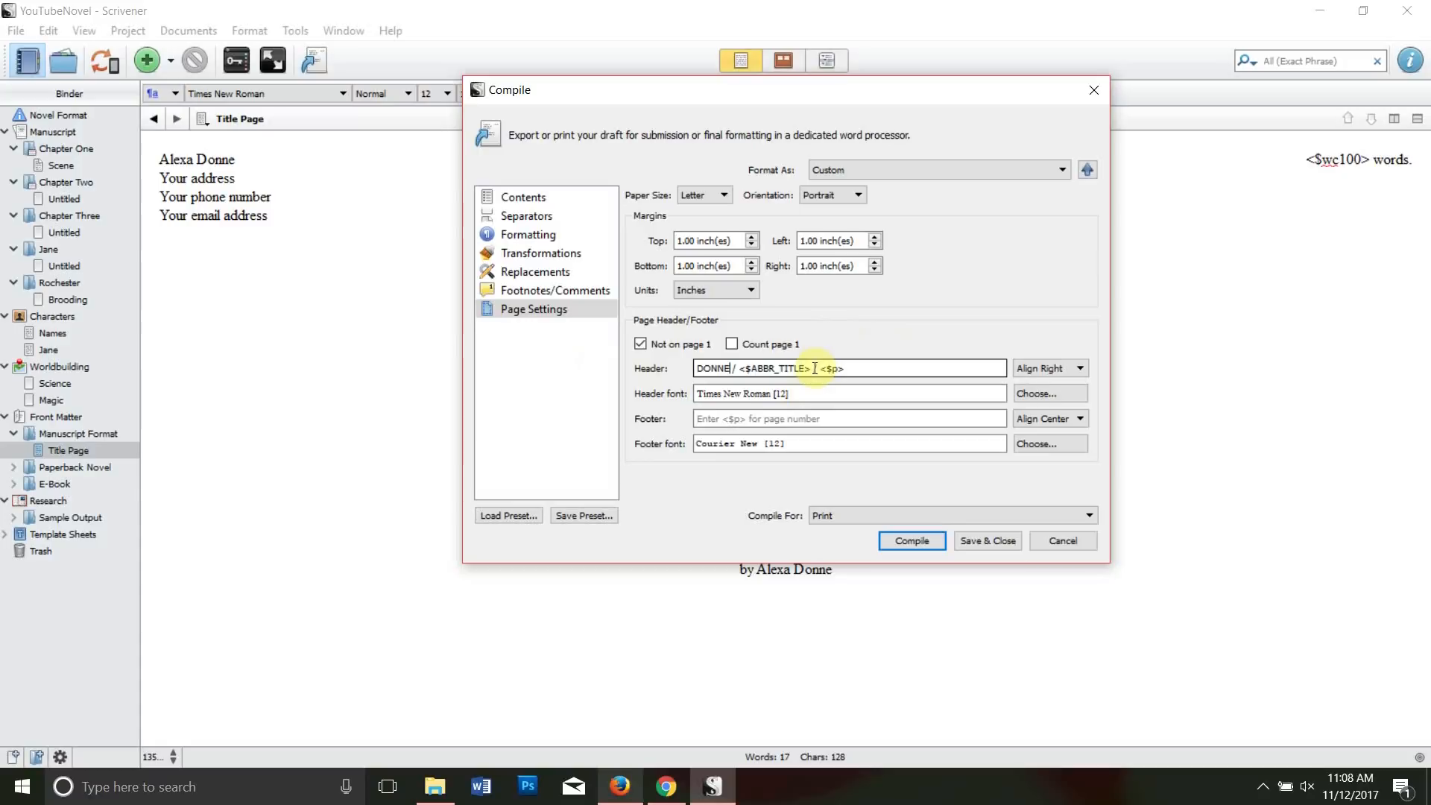
drag(812, 368, 754, 375)
text(BRIGHT)
text(LY BURNING /)
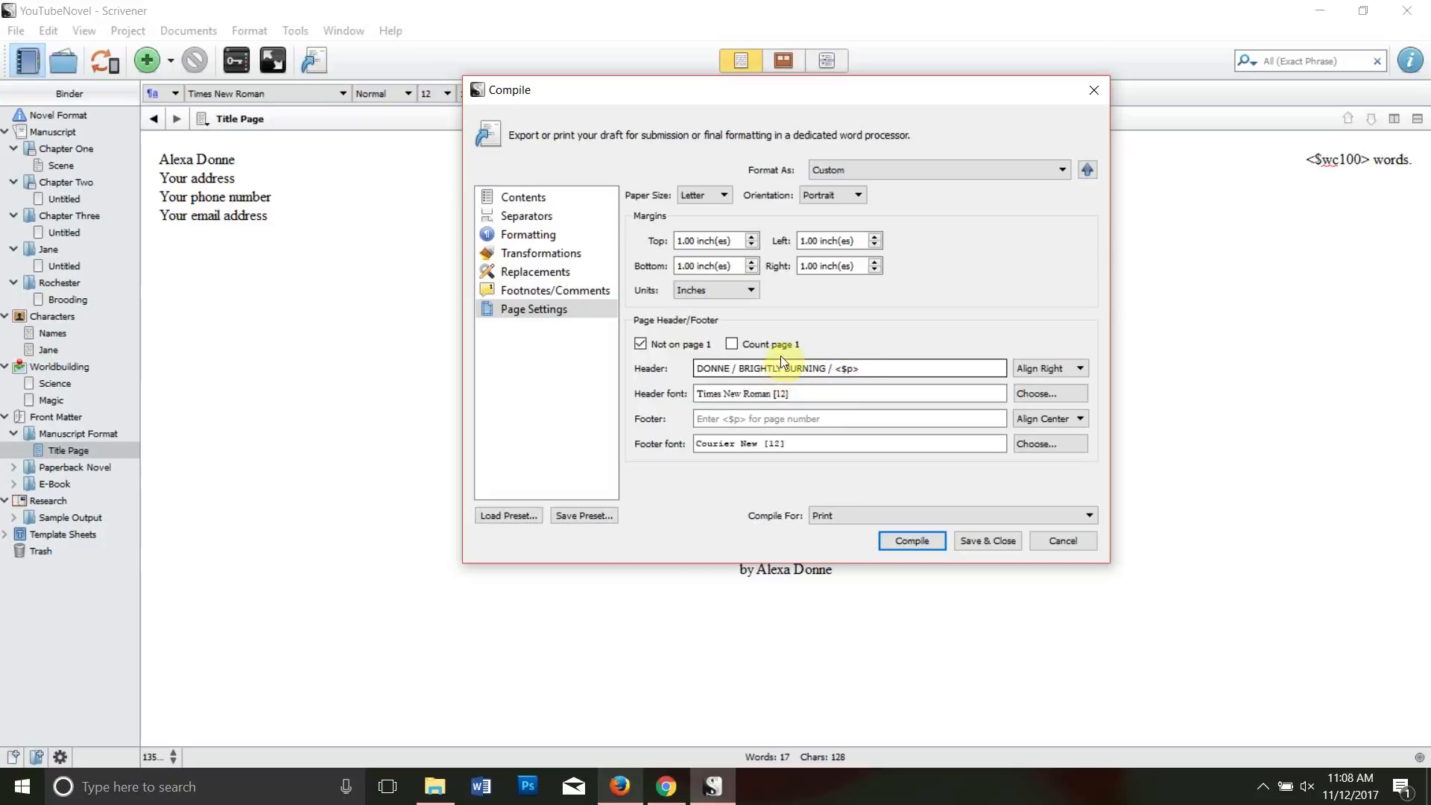
click(864, 368)
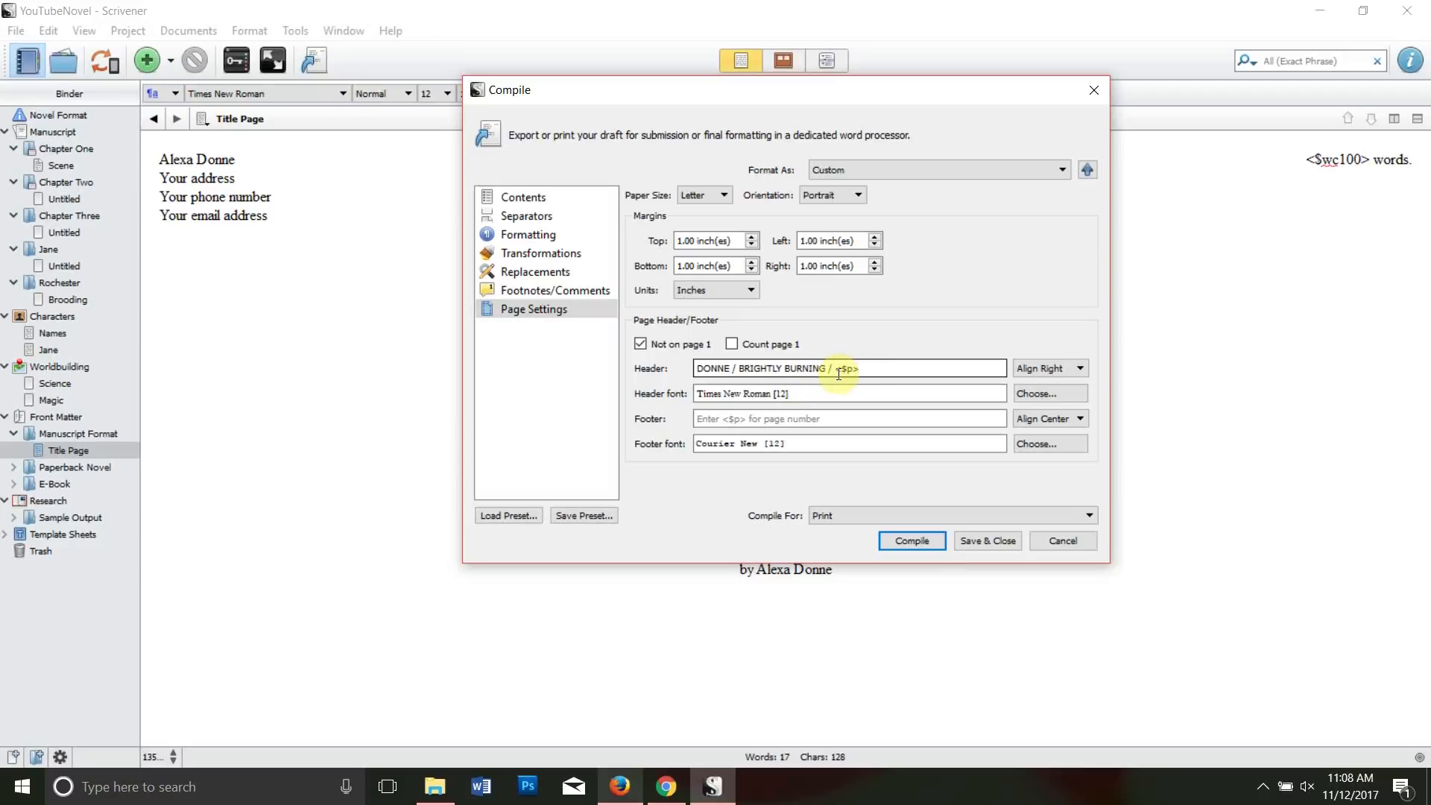
click(779, 422)
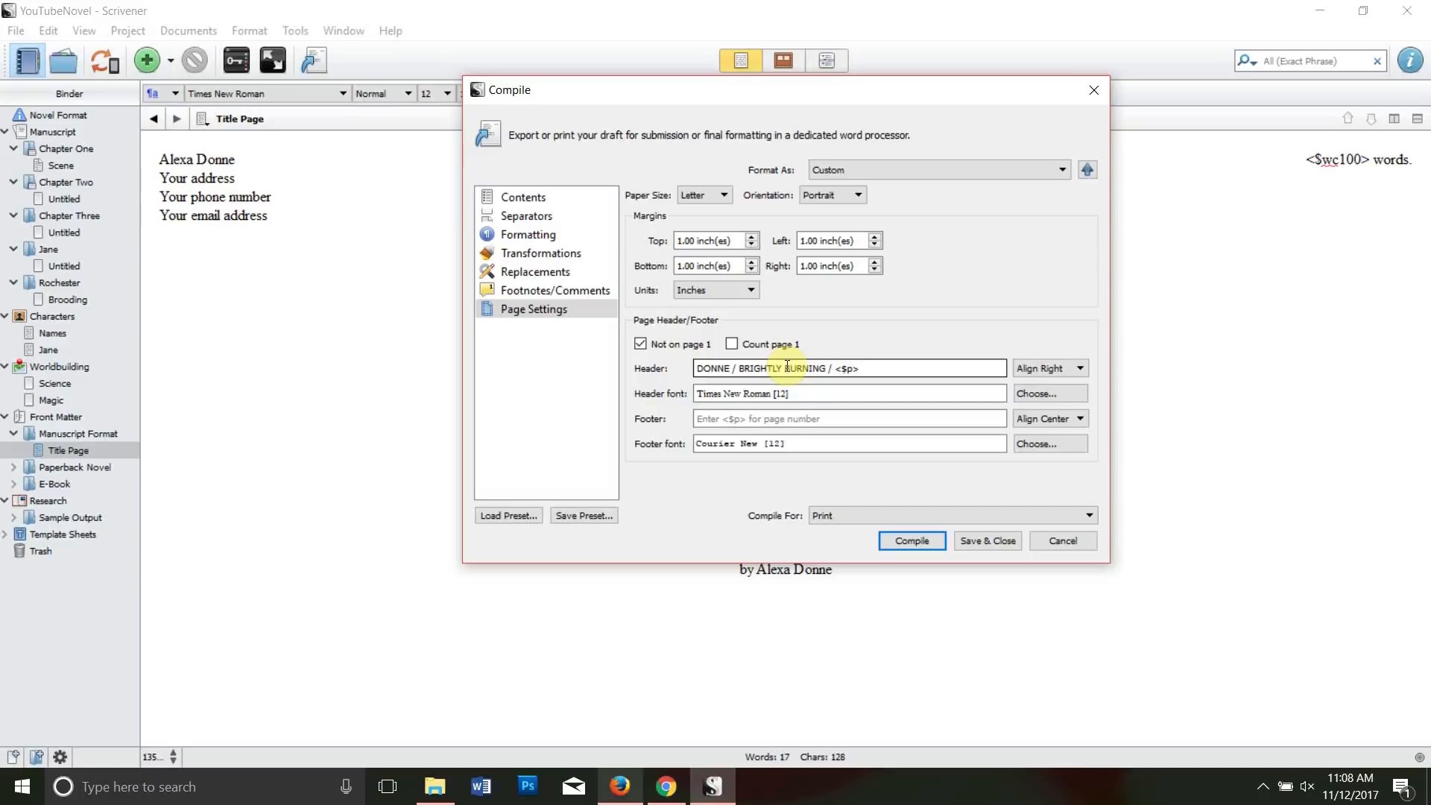
- In the compile Transformations, turn off straightening smart quotes and converting em-dashes, ellipses and italics
click(548, 314)
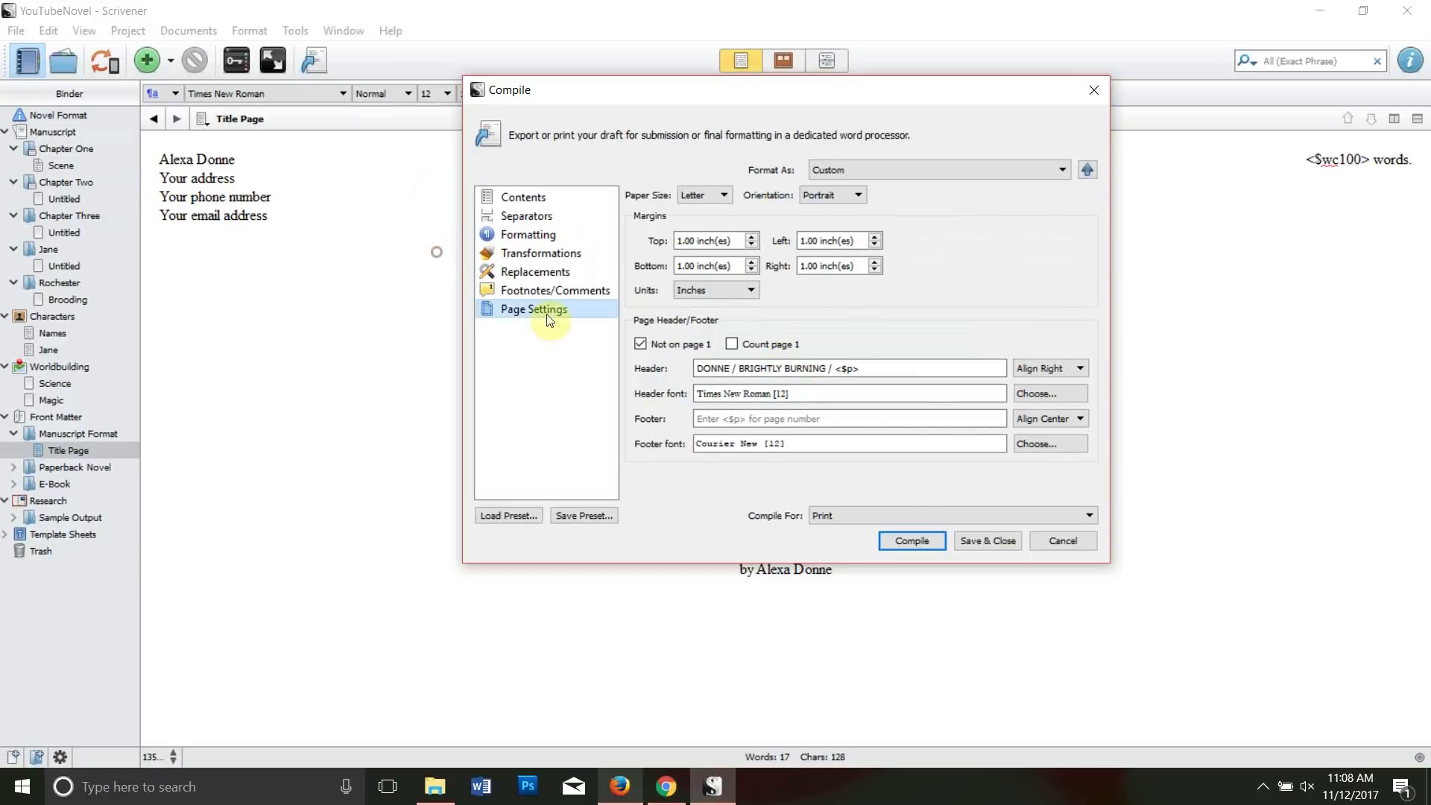
click(549, 257)
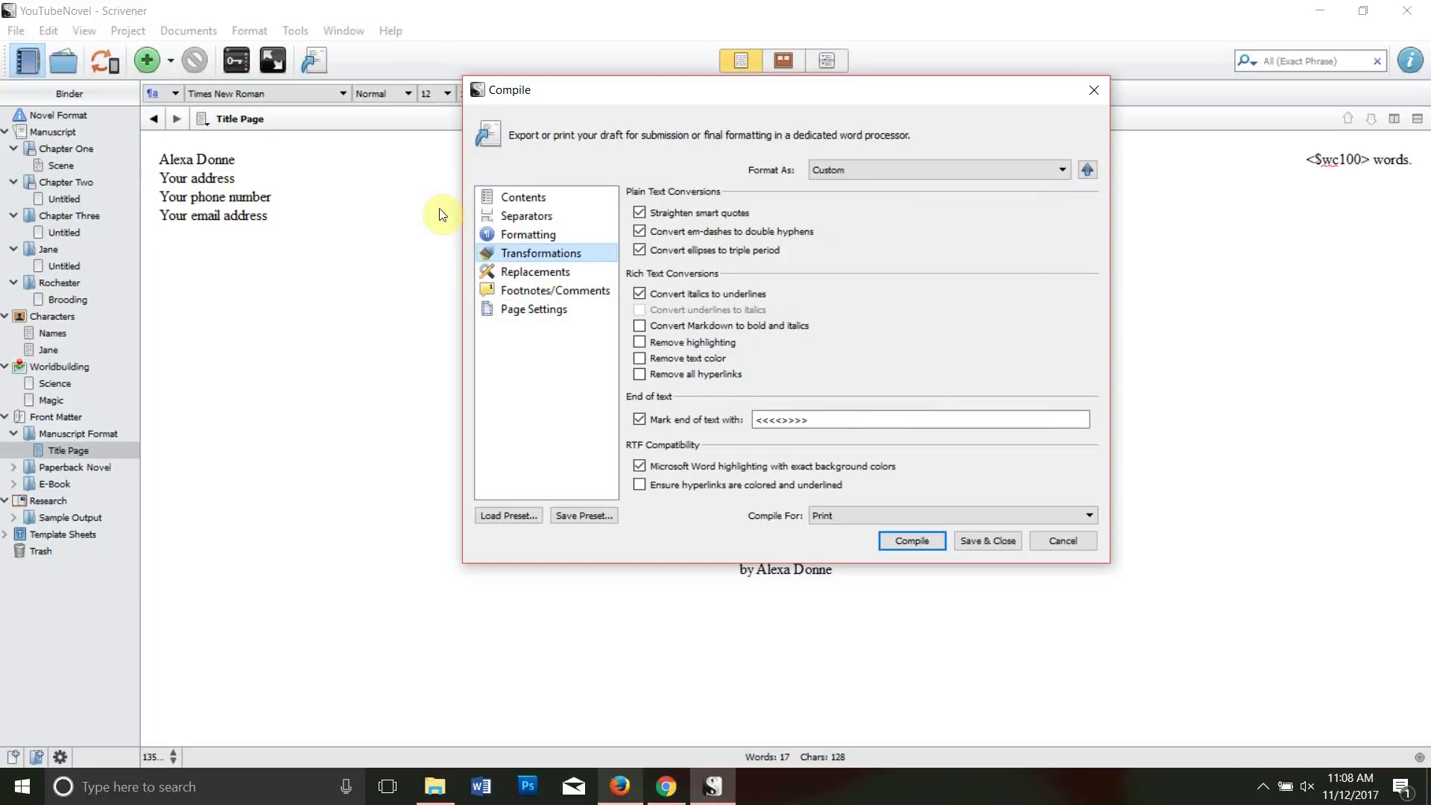
click(641, 212)
click(640, 232)
click(640, 249)
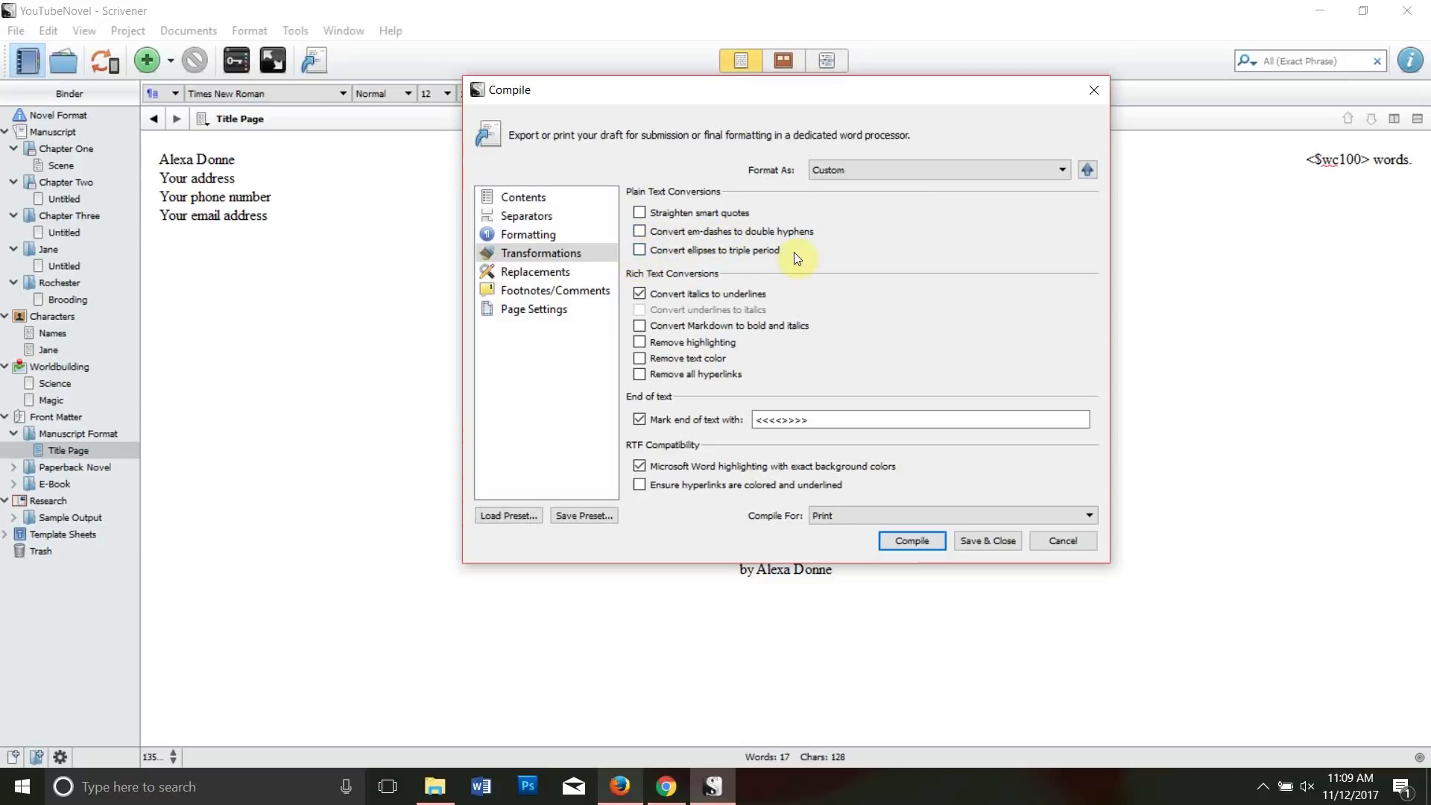
click(646, 295)
- In the compile Formatting, exclude the title from the Level 1+ folder type so only the chapter number heads it
click(520, 236)
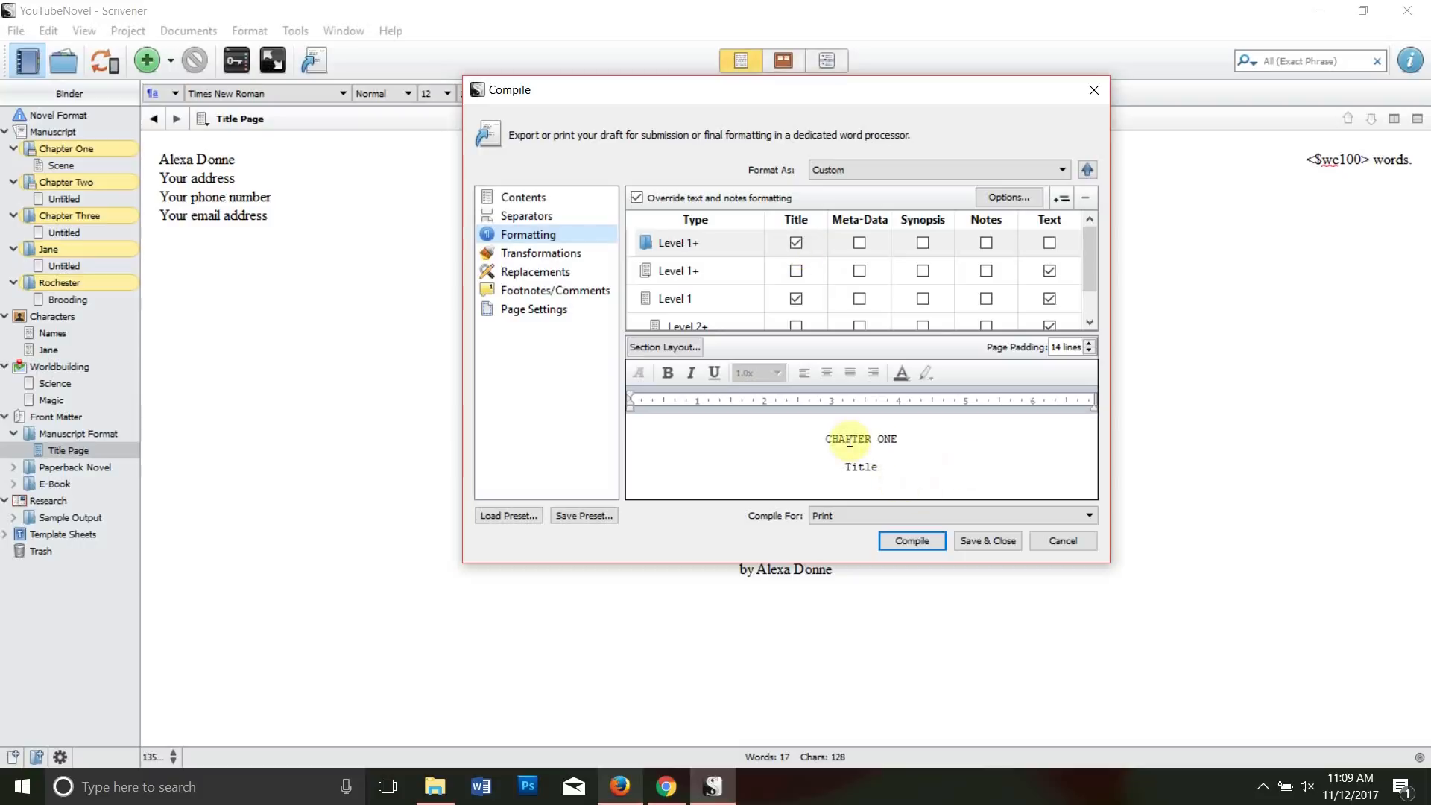
click(796, 243)
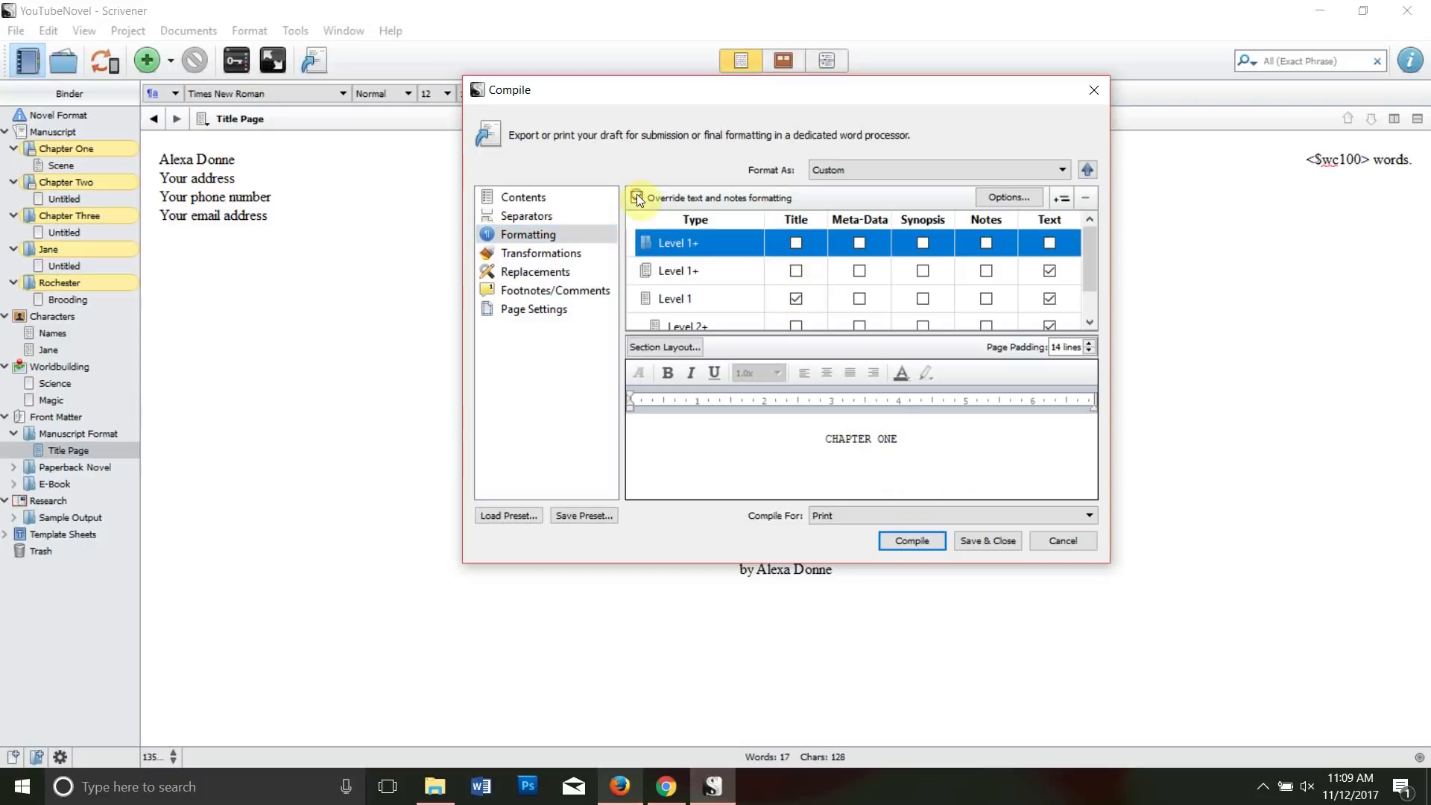
click(638, 197)
click(797, 243)
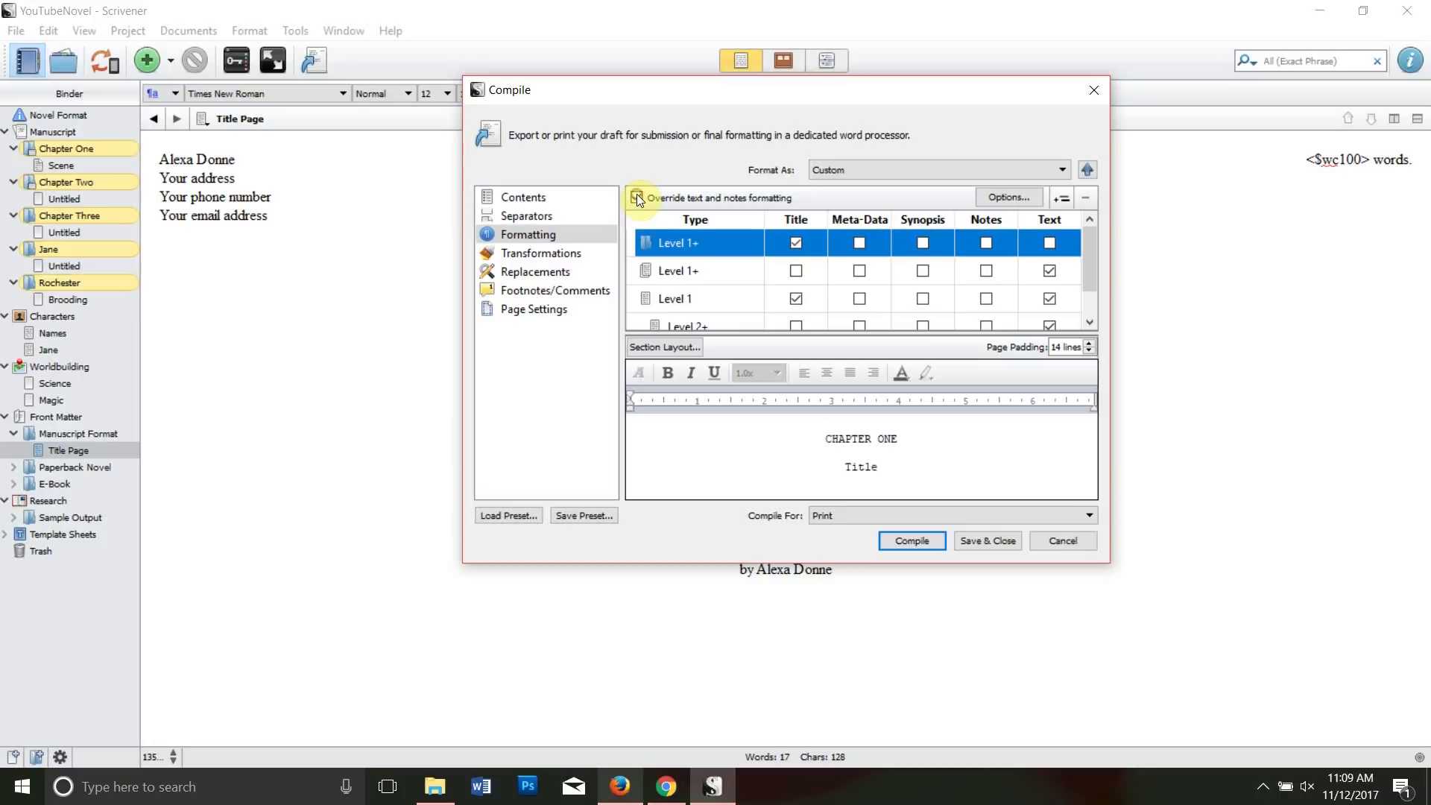
double_click(880, 467)
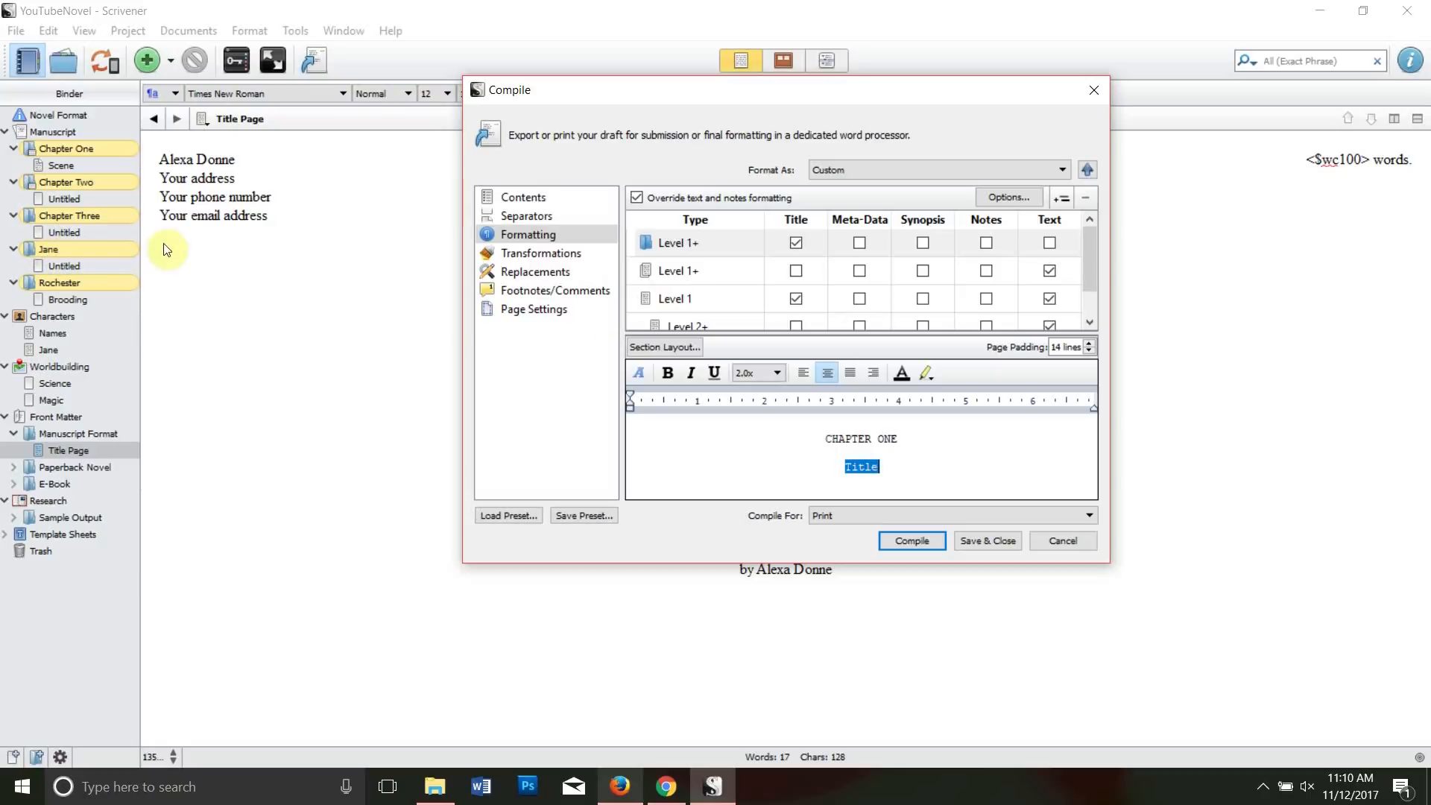
click(796, 242)
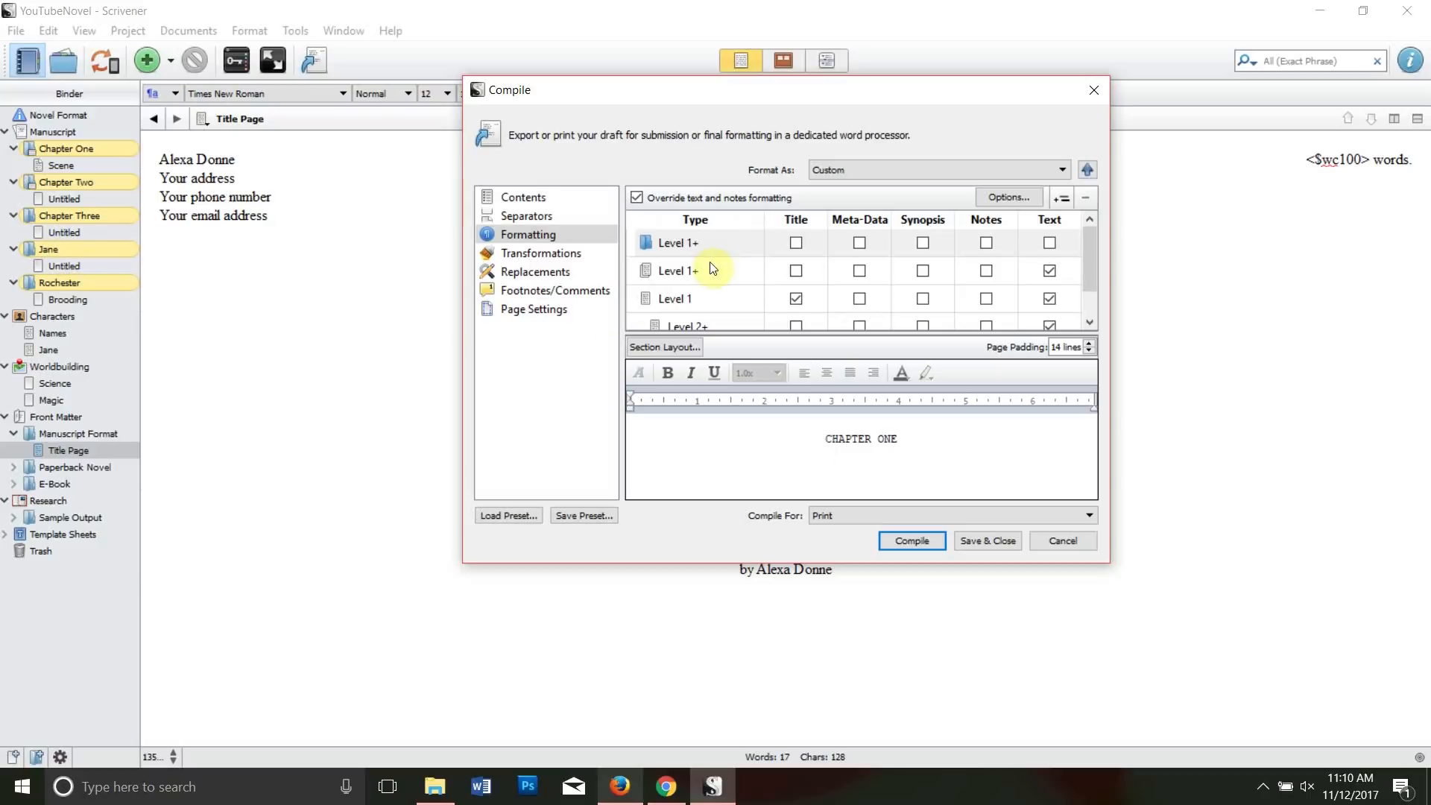
- Change the font of the Level 1+ folder's "CHAPTER ONE" heading to Times New Roman 12
click(844, 438)
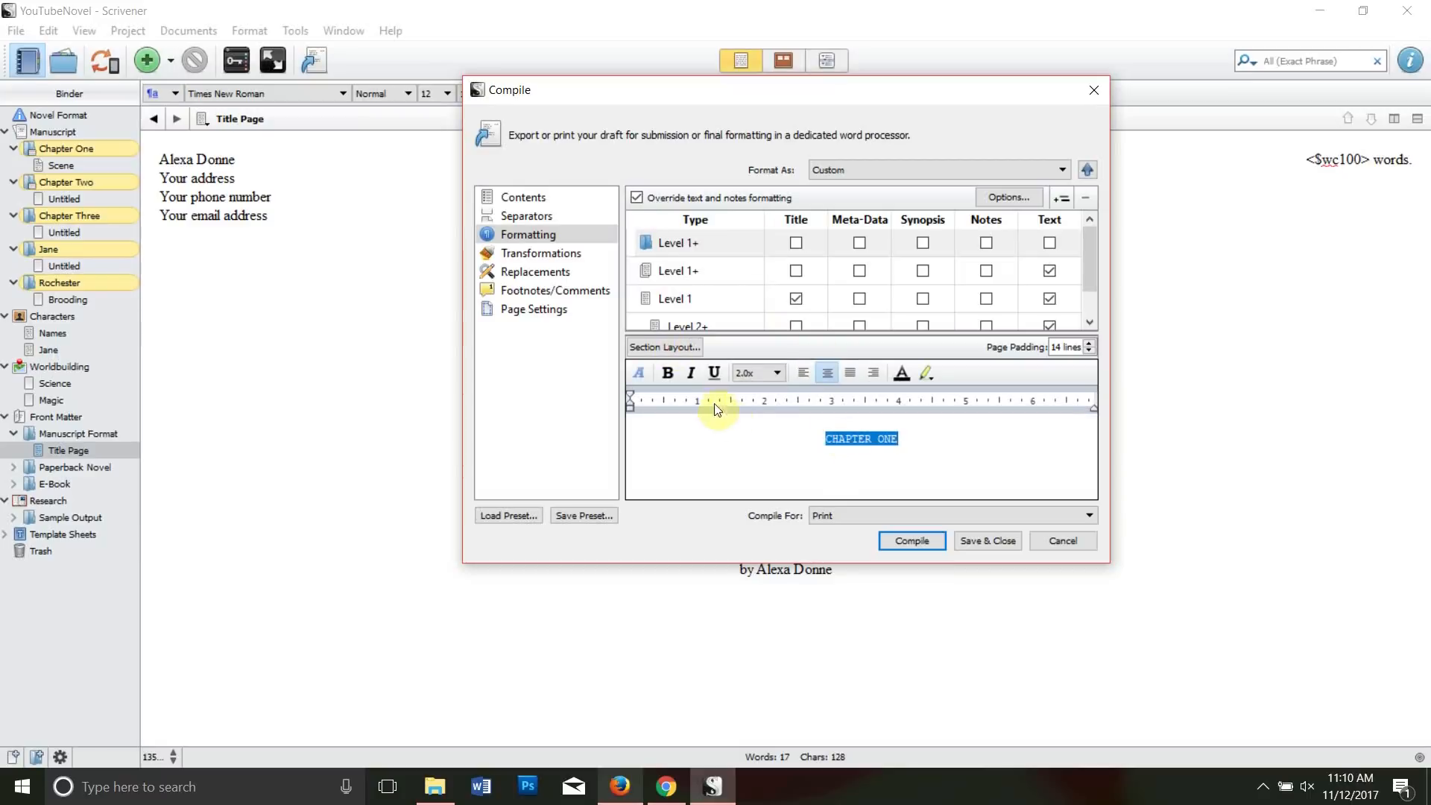
click(638, 372)
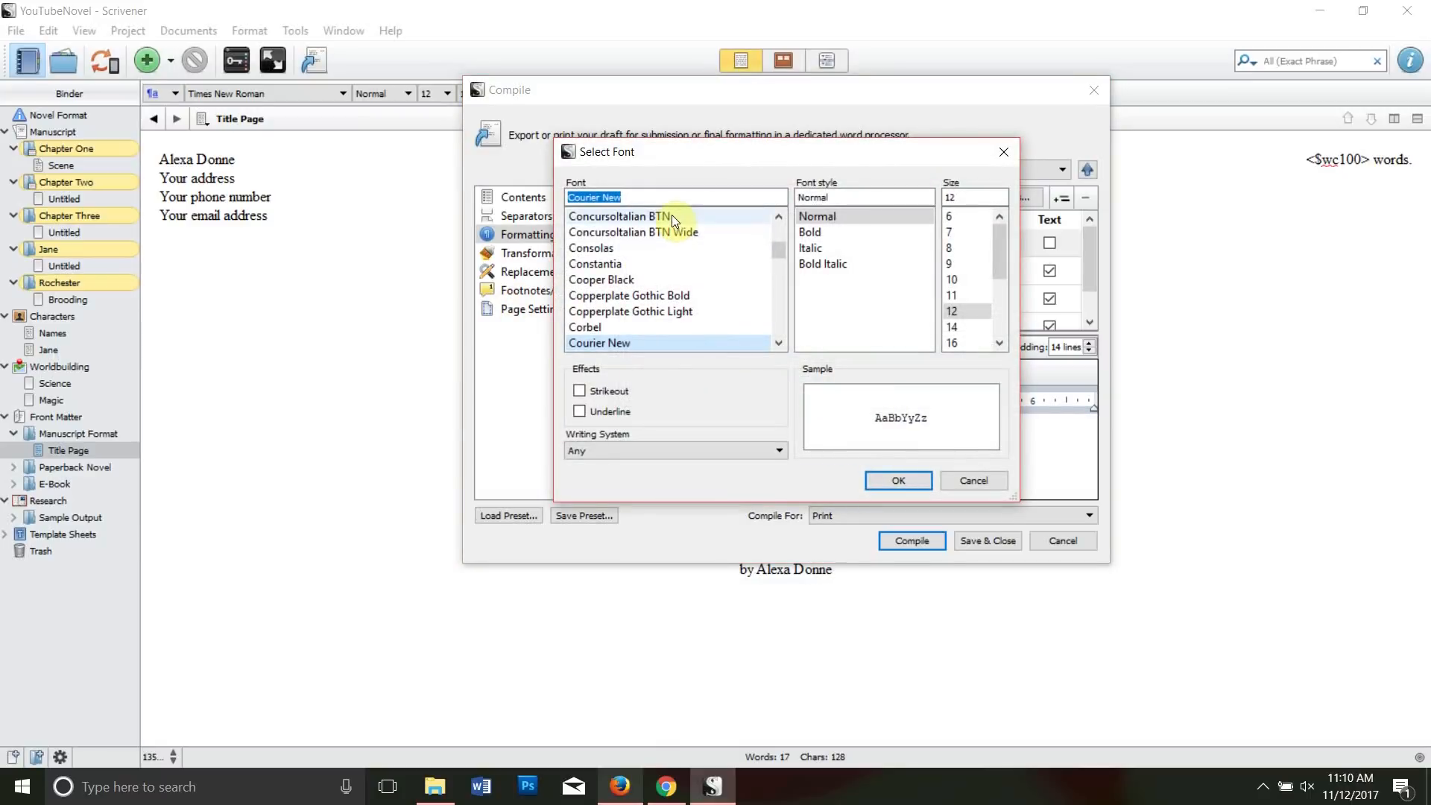
text(ti)
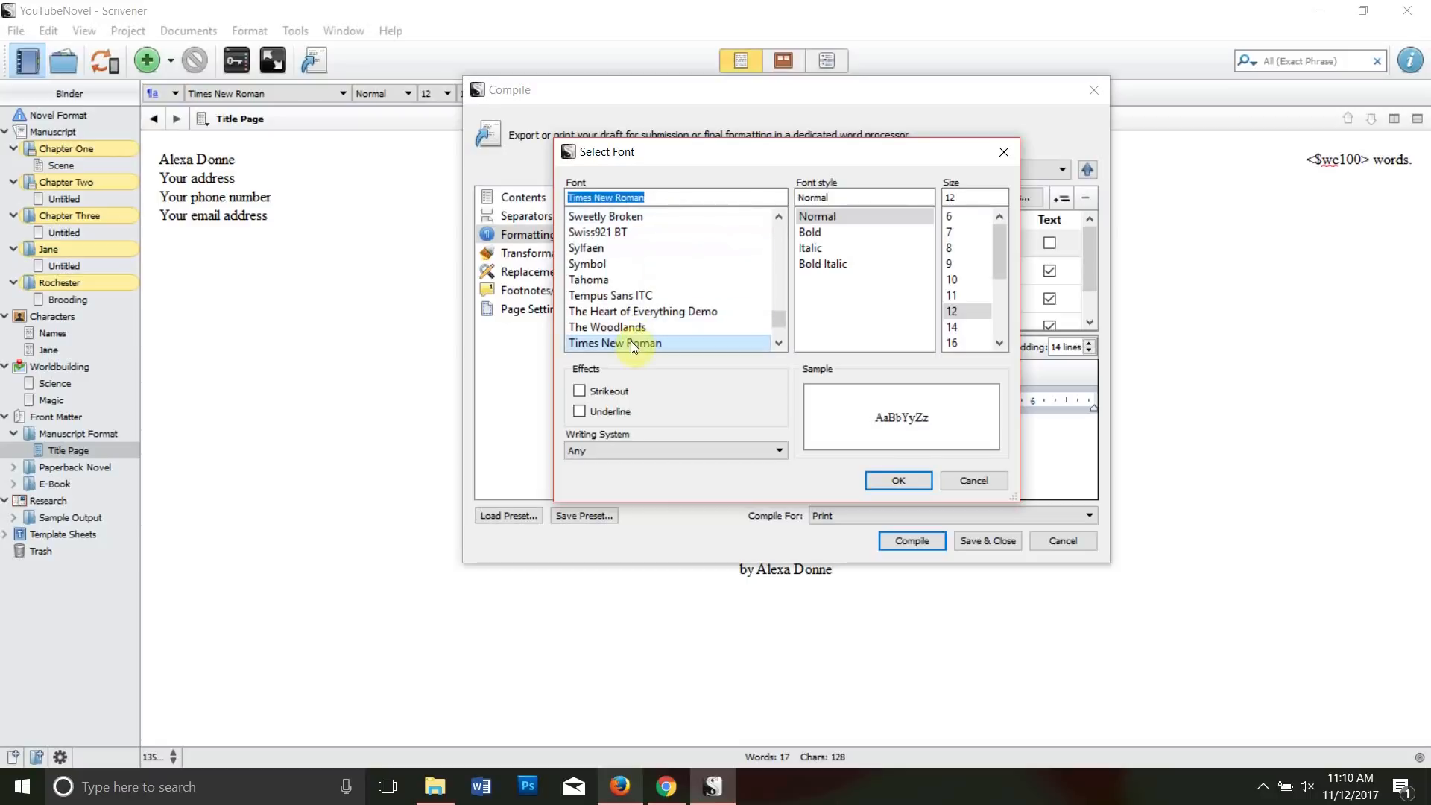
click(892, 480)
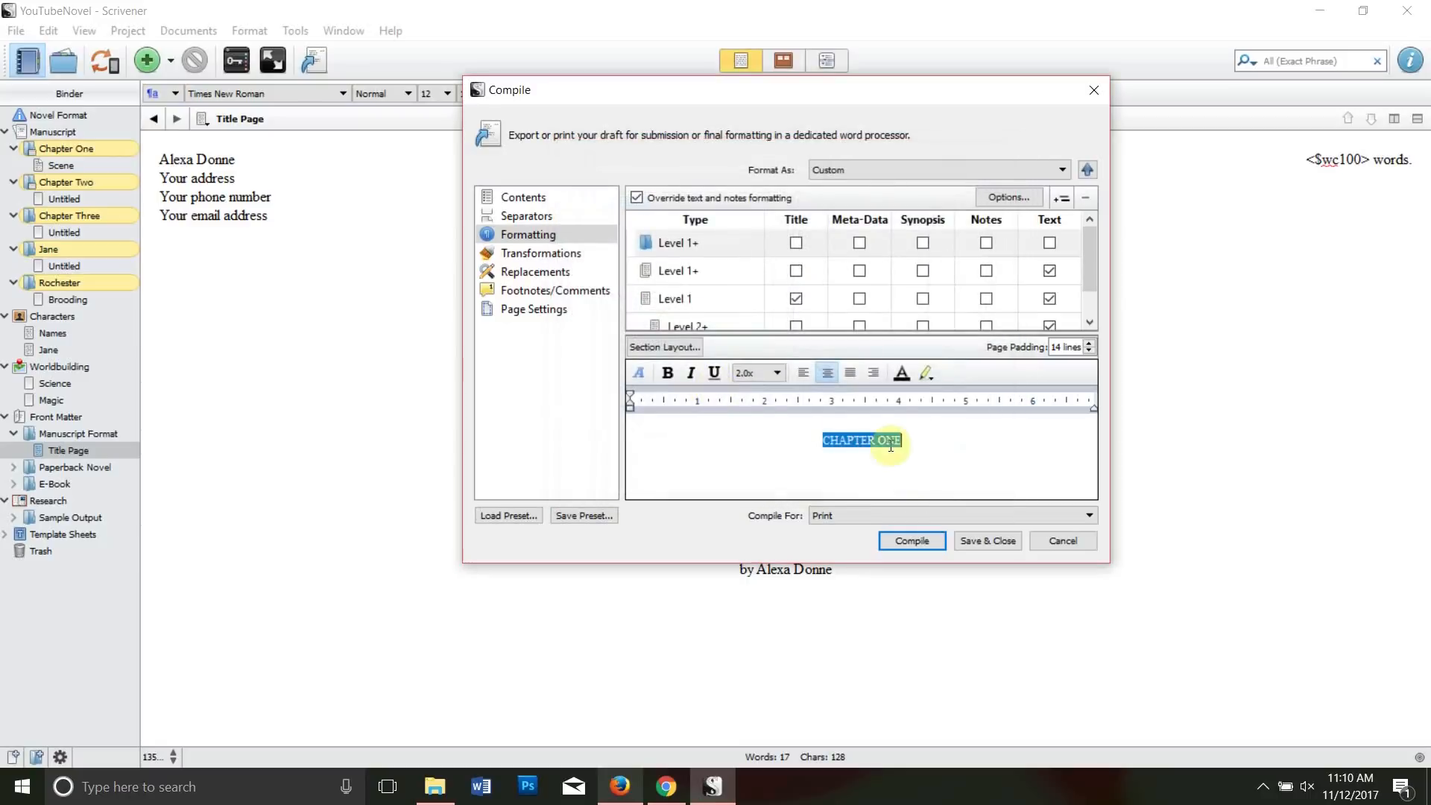
- Change the sample body text of the second Level 1+ type to Times New Roman 12
click(671, 276)
click(639, 372)
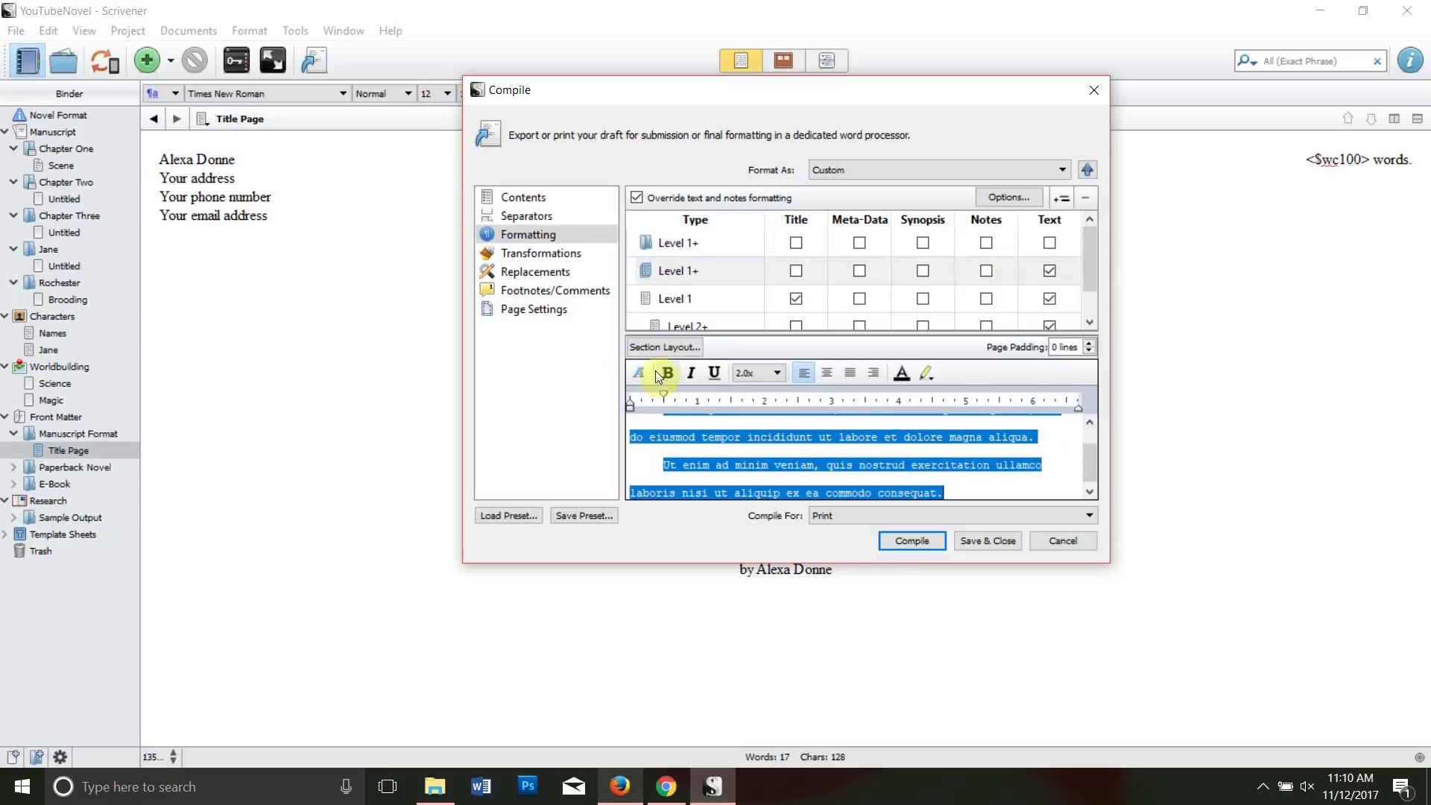
text(ti)
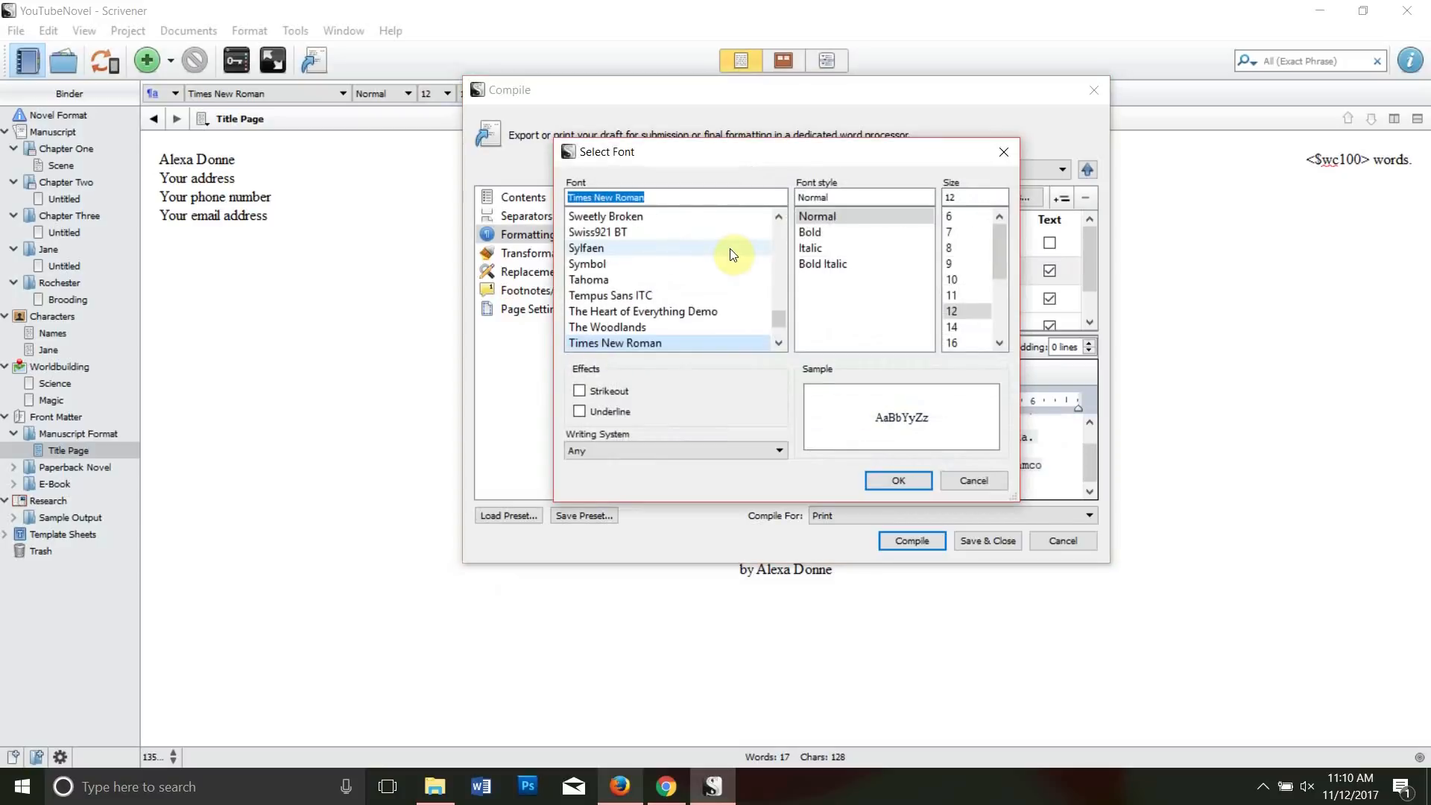
click(898, 479)
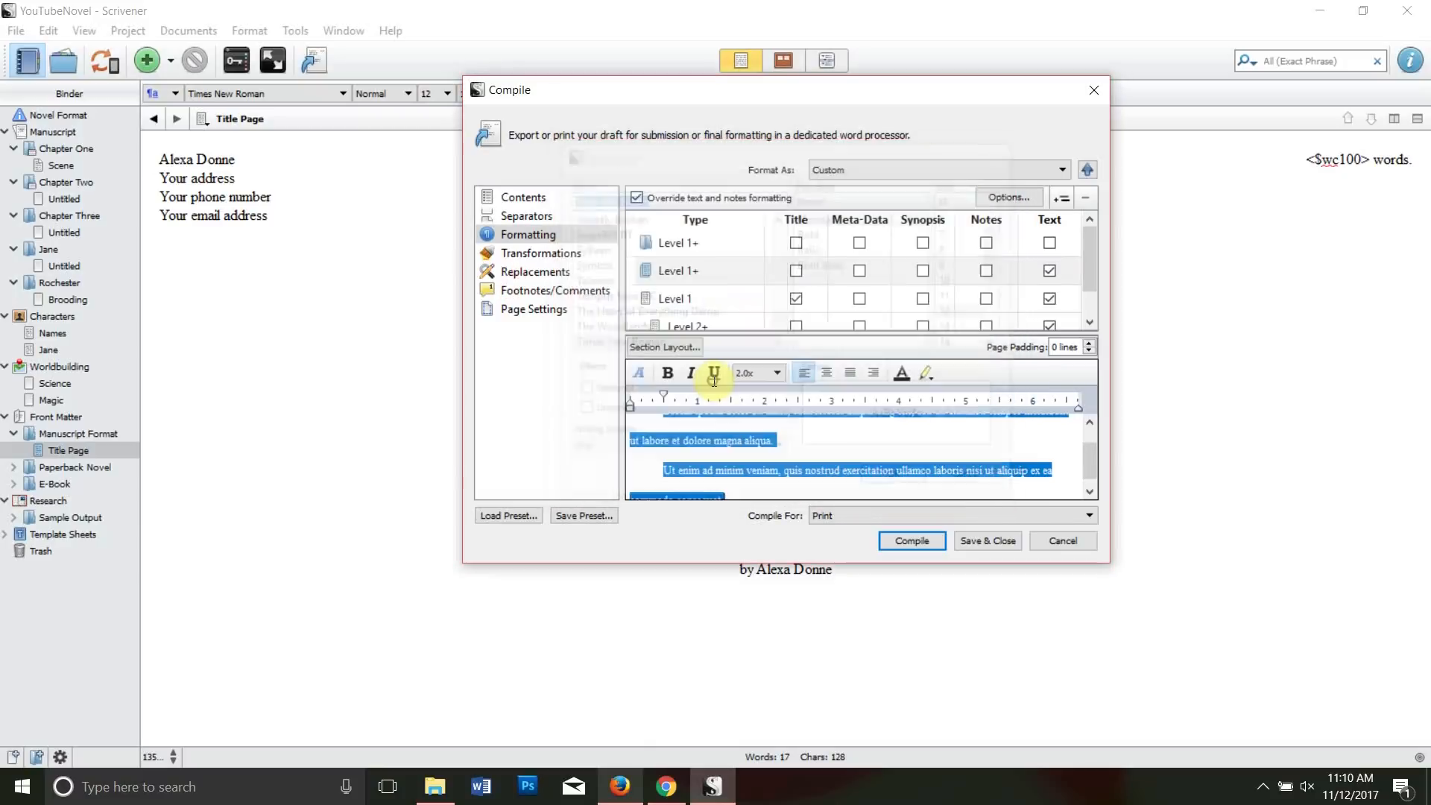
- In the compile Formatting, change the Level 1 type's "CHAPTER ONE" heading to Times New Roman 12
click(536, 234)
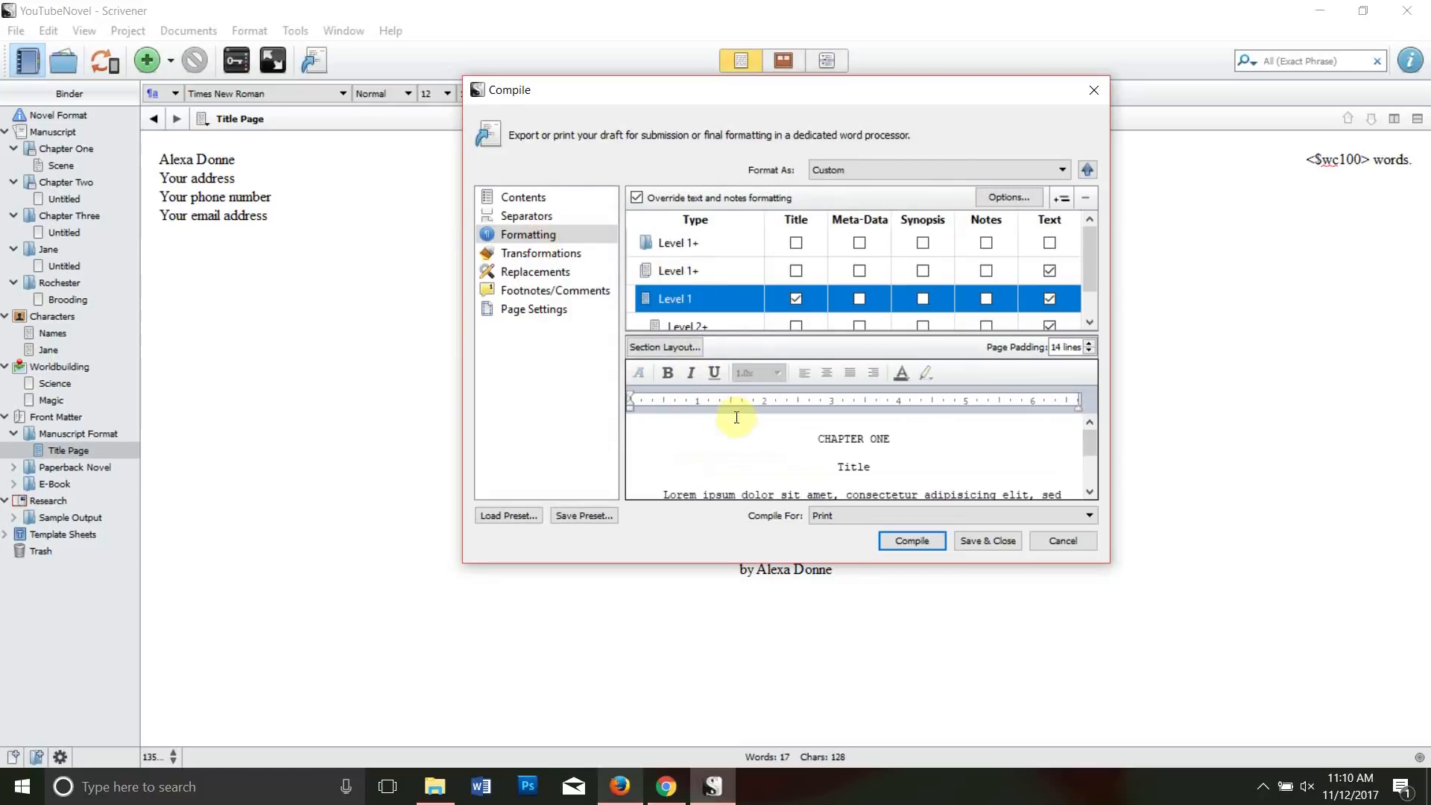
triple_click(825, 439)
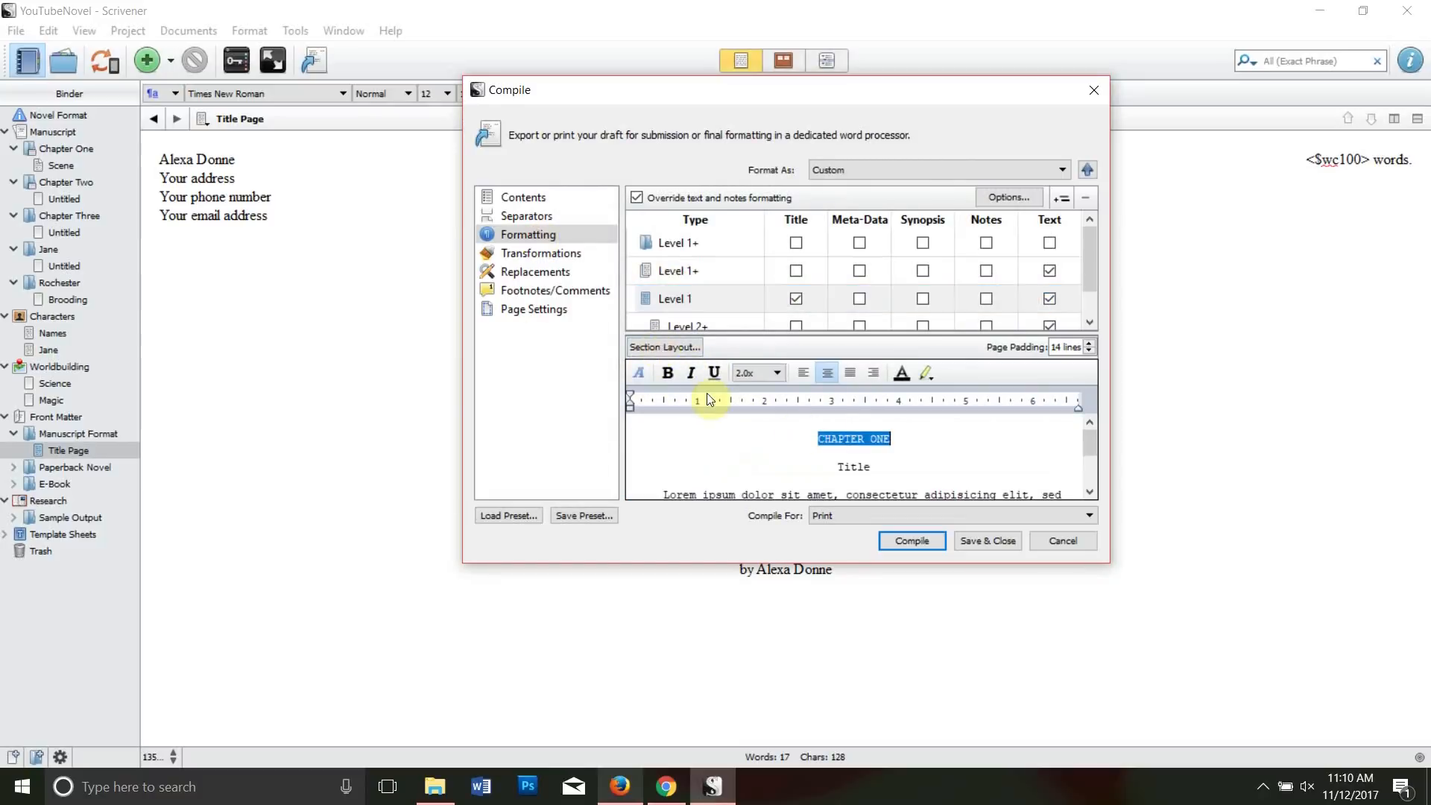
click(646, 373)
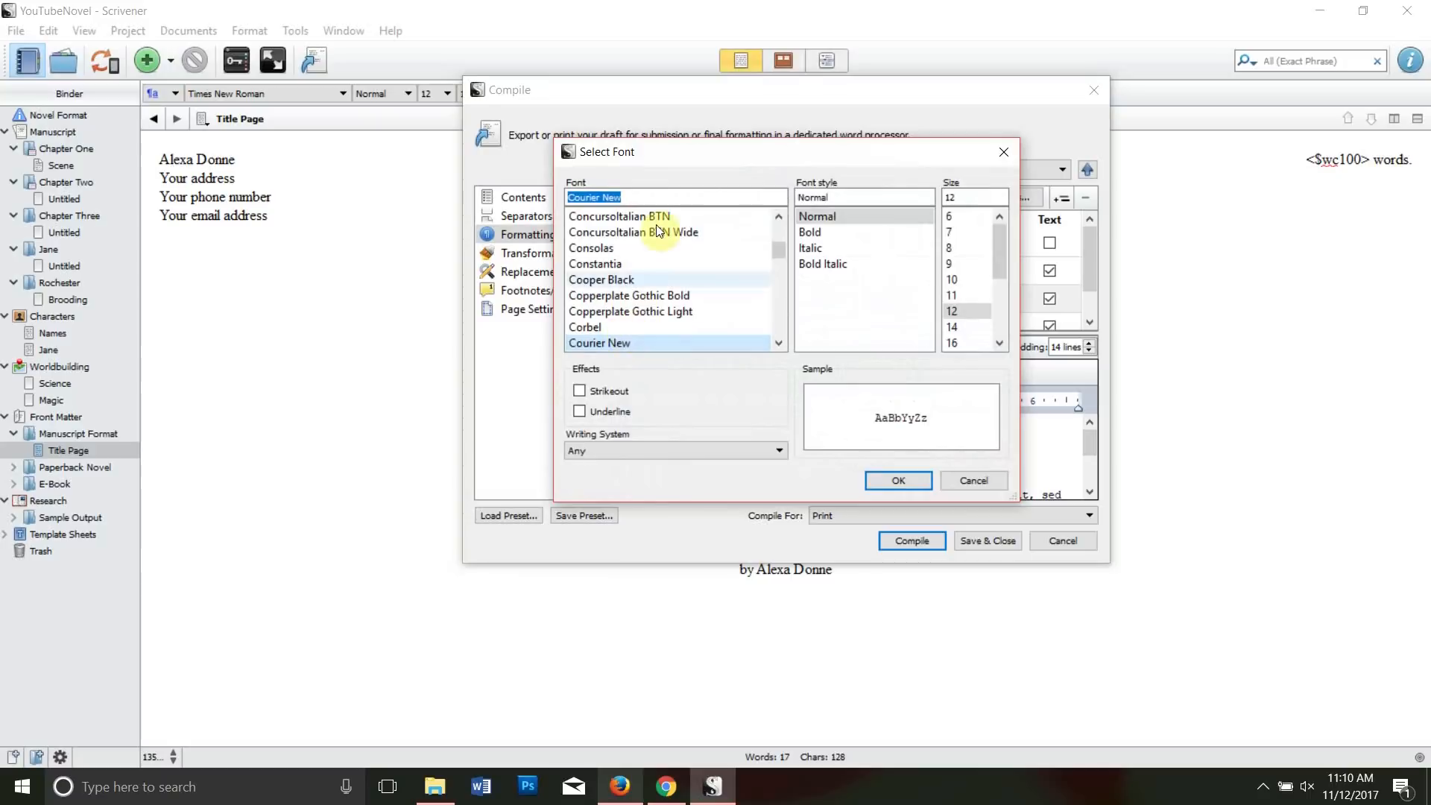
text(times)
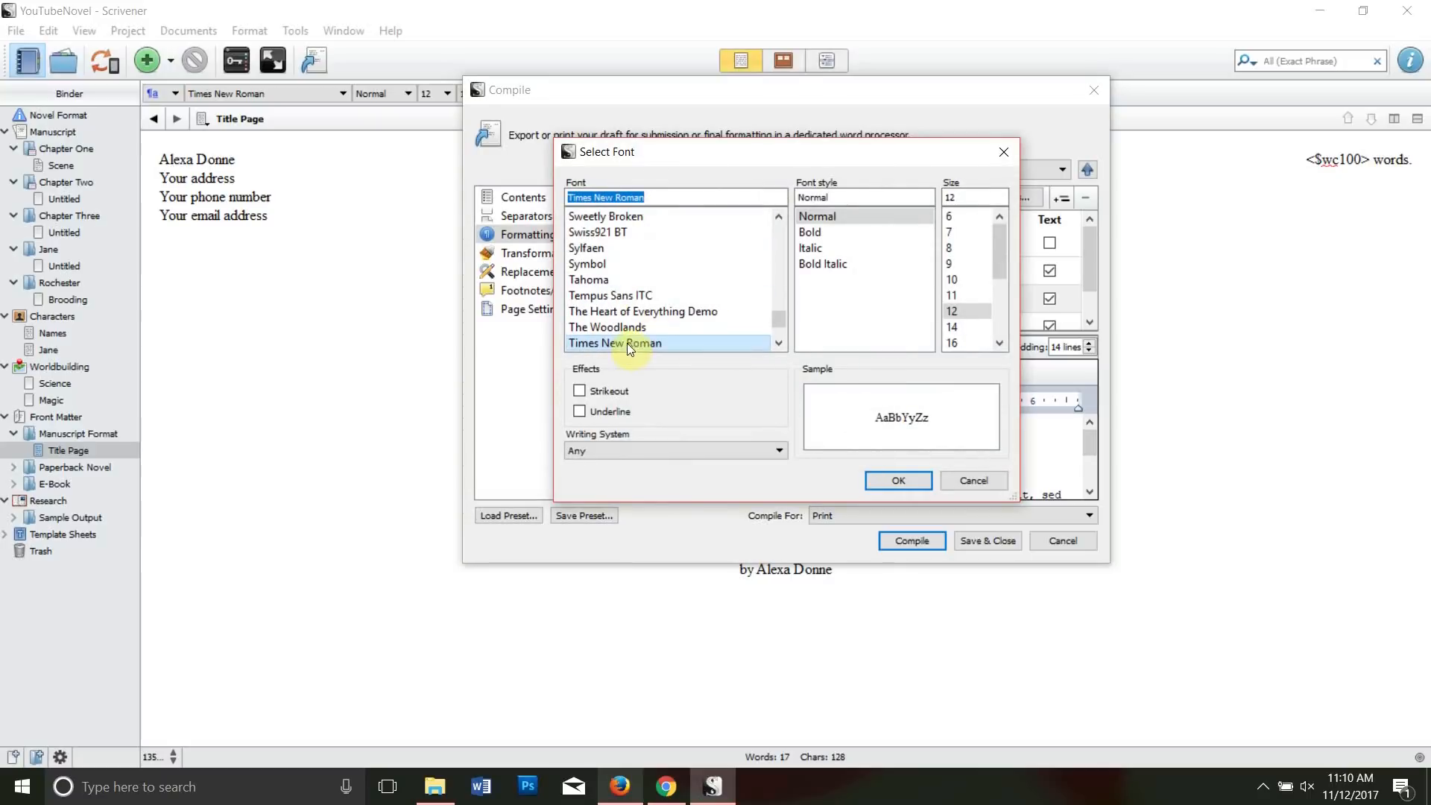
click(897, 481)
- Change the Level 1 type's sample "Title" line to Times New Roman 12
double_click(887, 479)
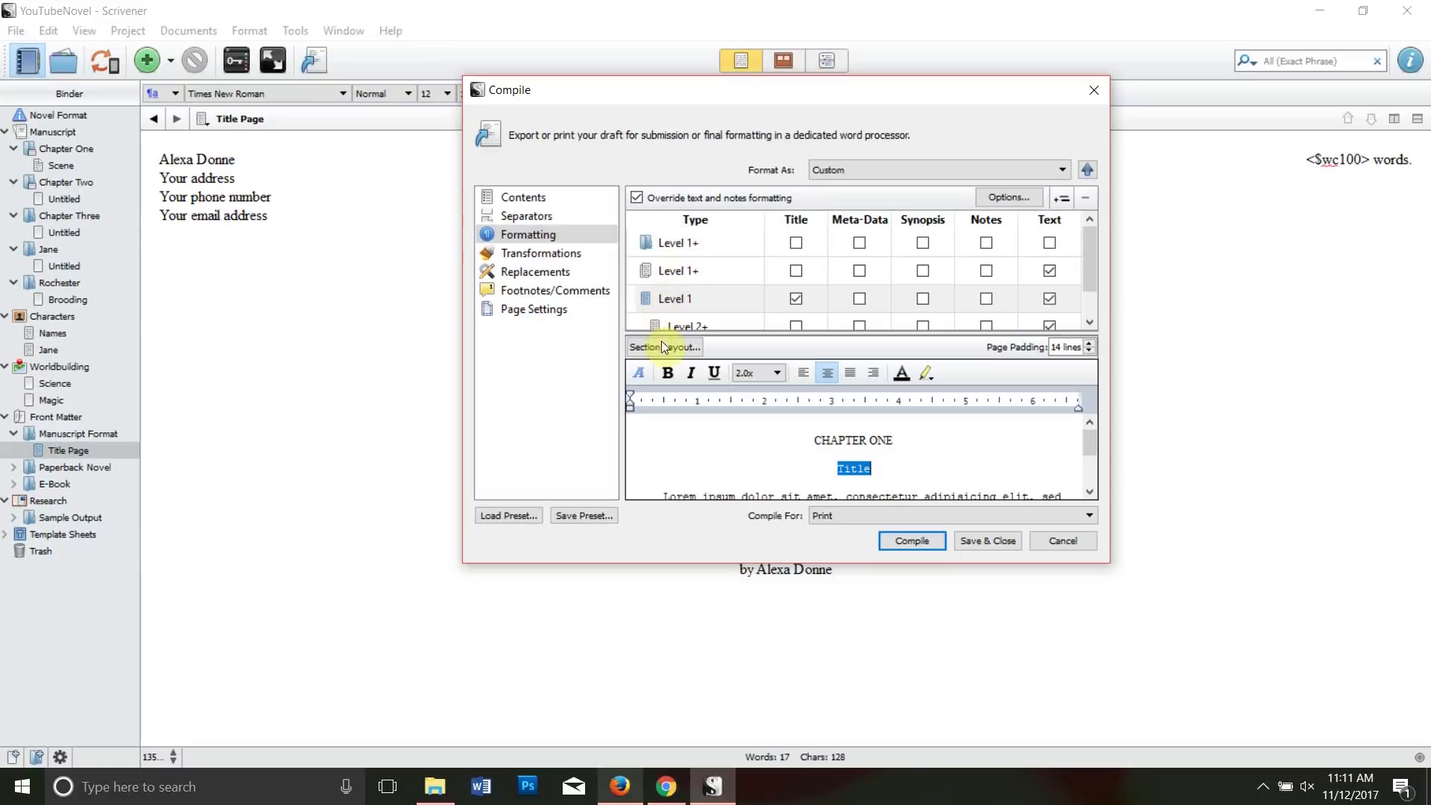
click(644, 371)
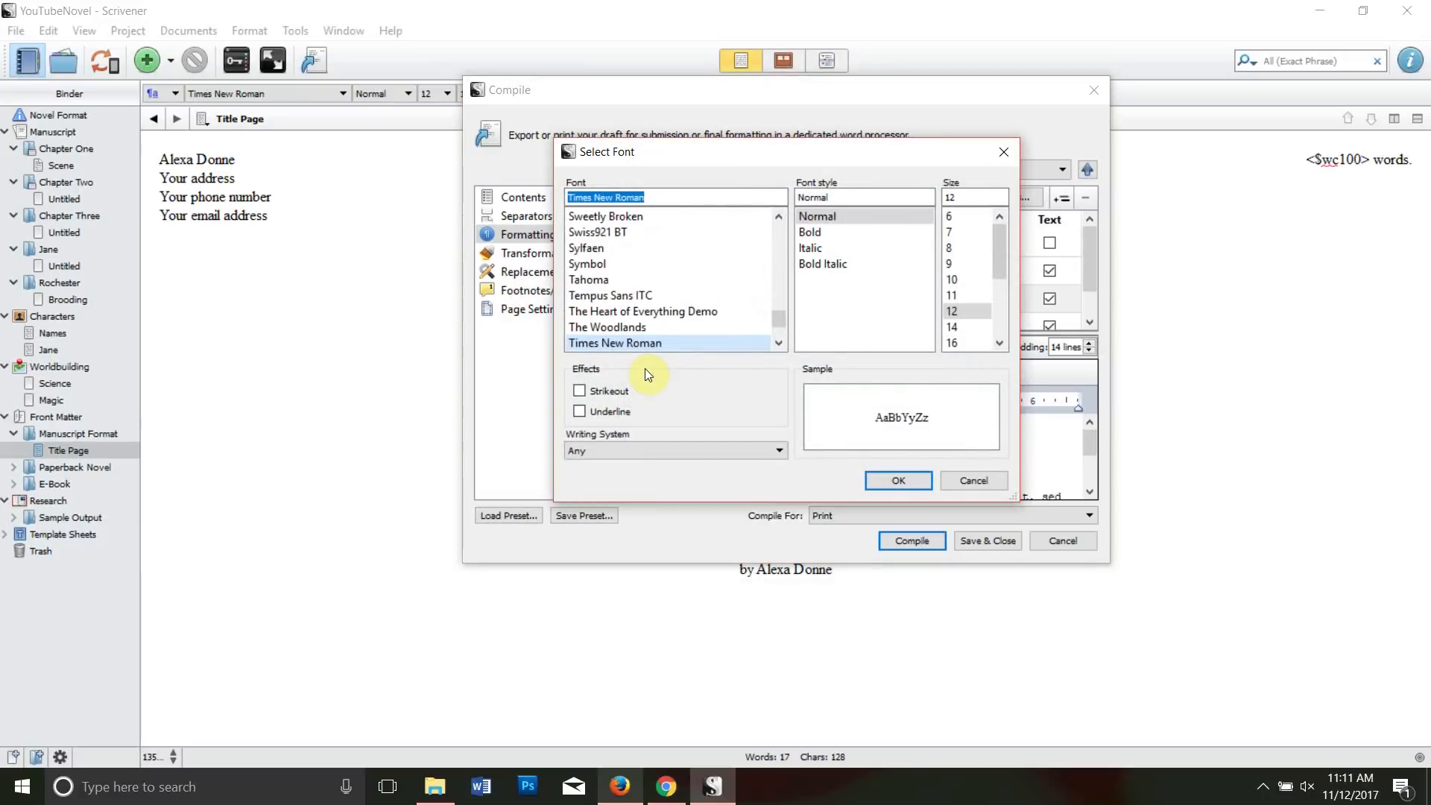
click(887, 481)
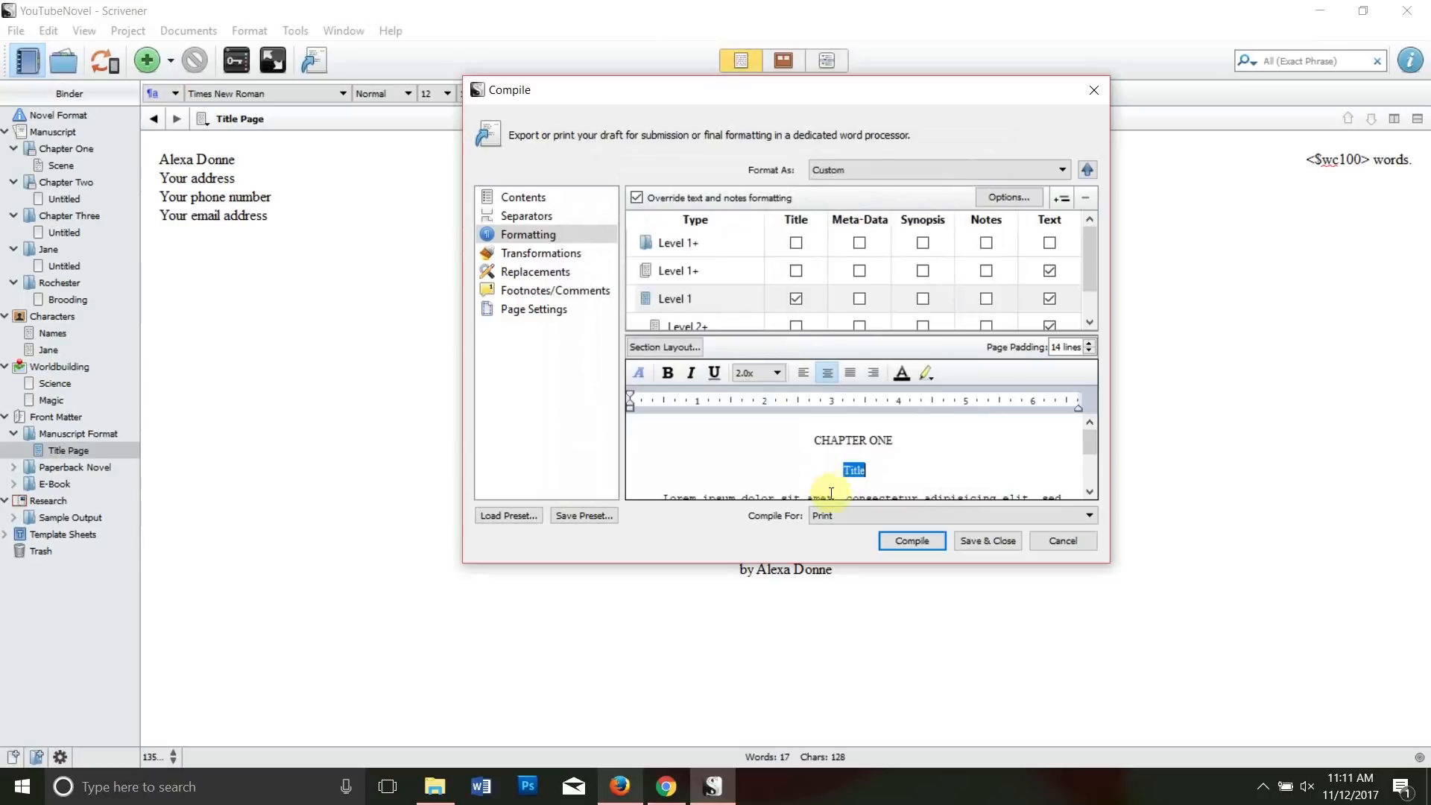
- Change the Level 1 type's sample body text to Times New Roman 12 and exclude the title from that type
click(861, 487)
click(641, 367)
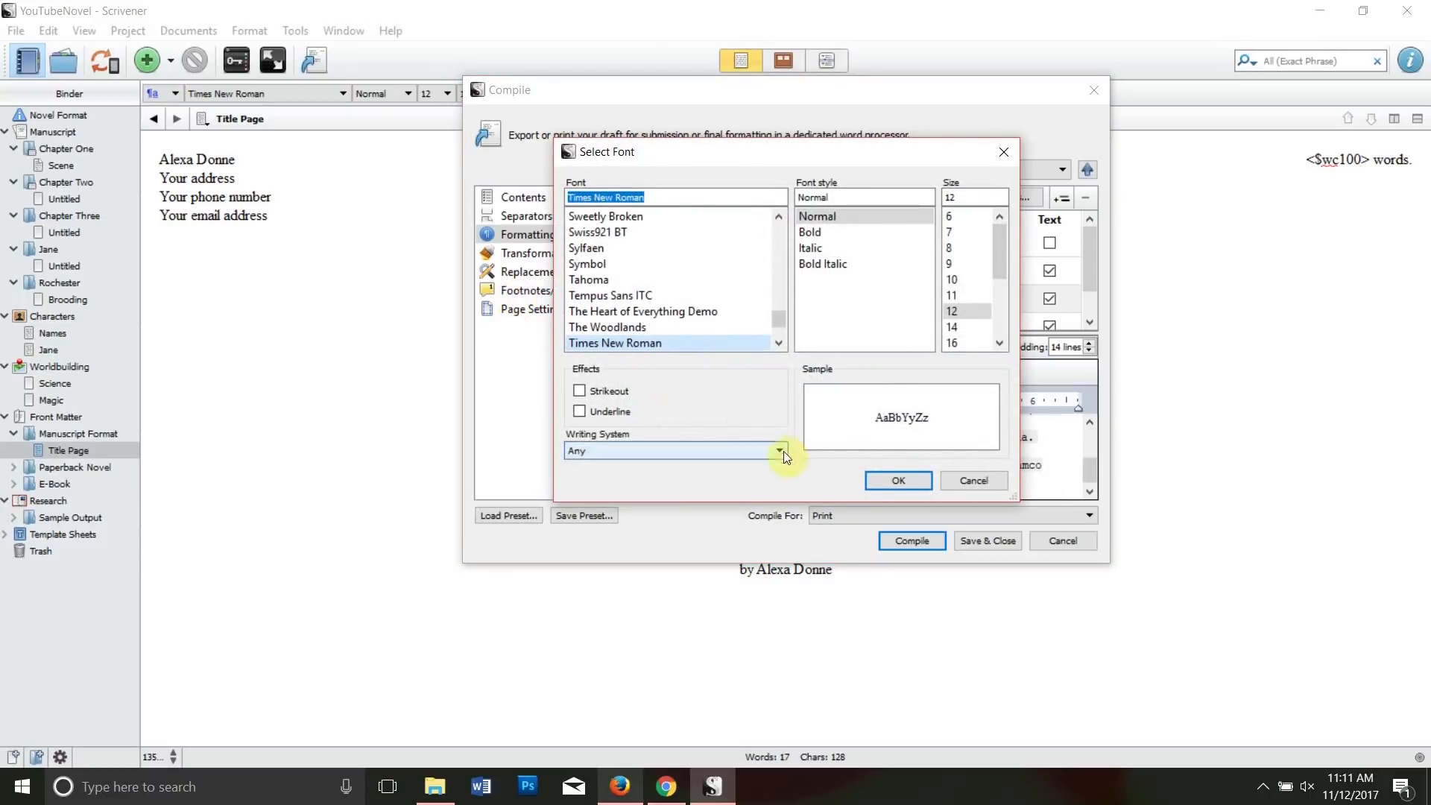
click(887, 479)
scroll(809, 426, up, 3)
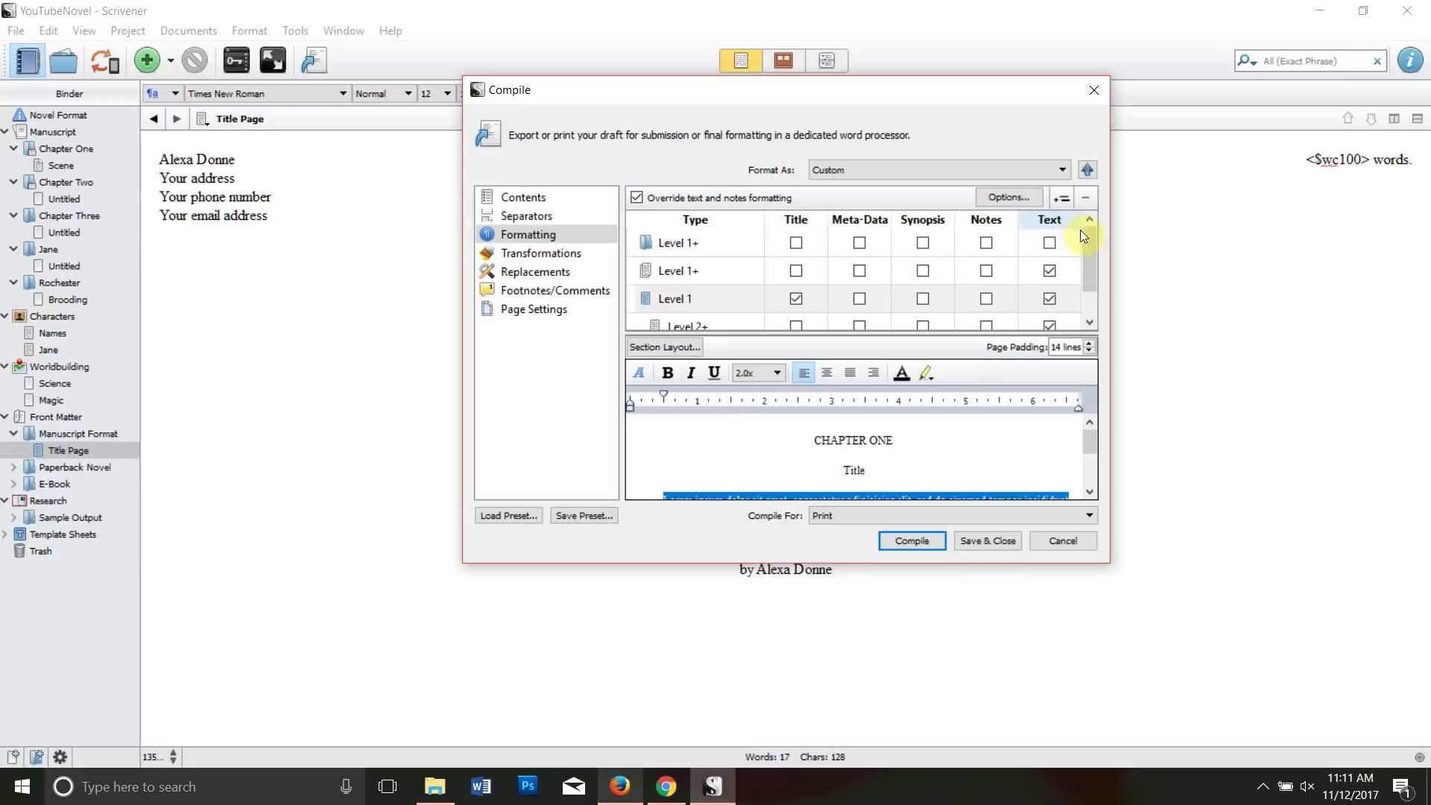
click(796, 299)
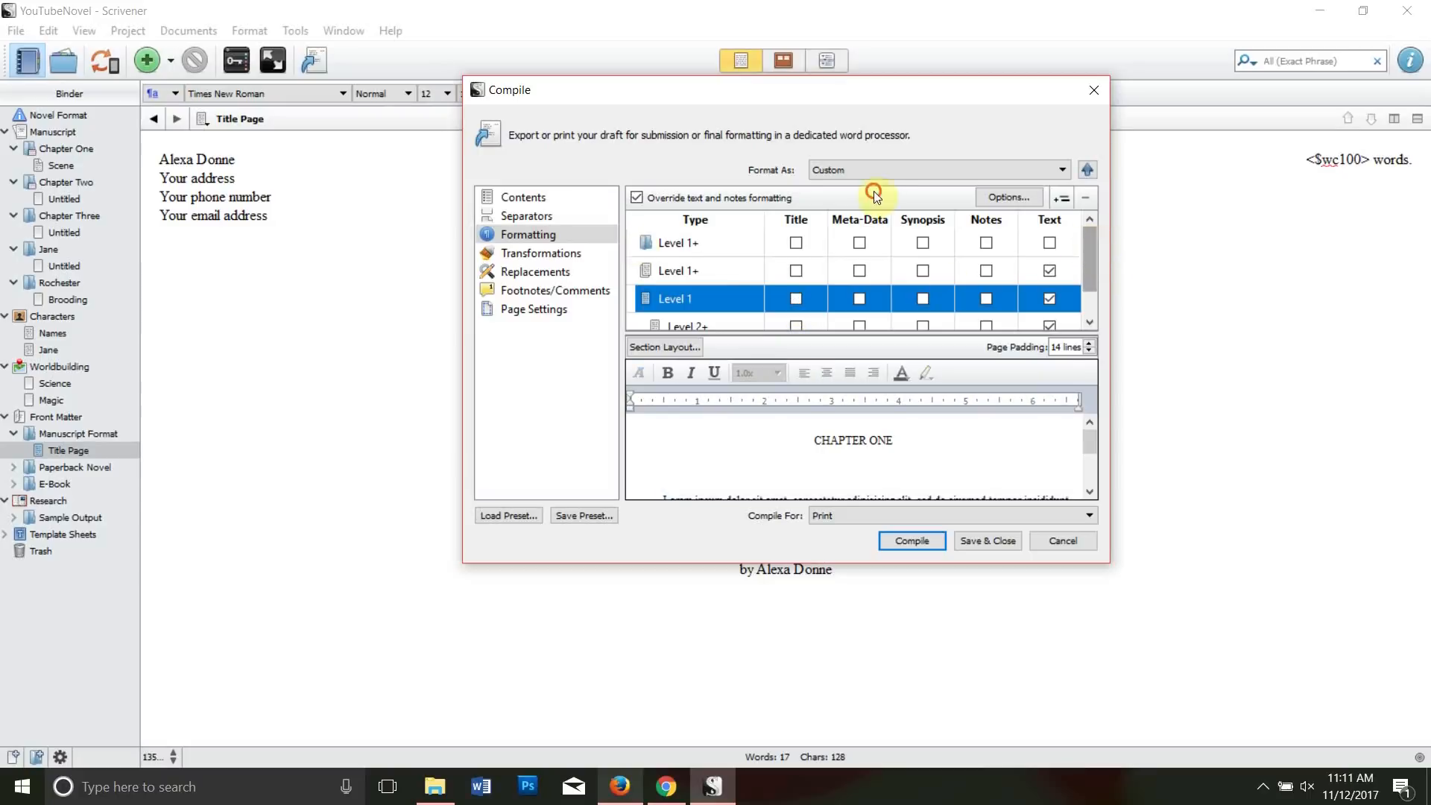
- Change the sample body text of the Level 2+ document type to Times New Roman 12
drag(1092, 238, 1093, 280)
click(710, 316)
click(792, 430)
key(ctrl+a)
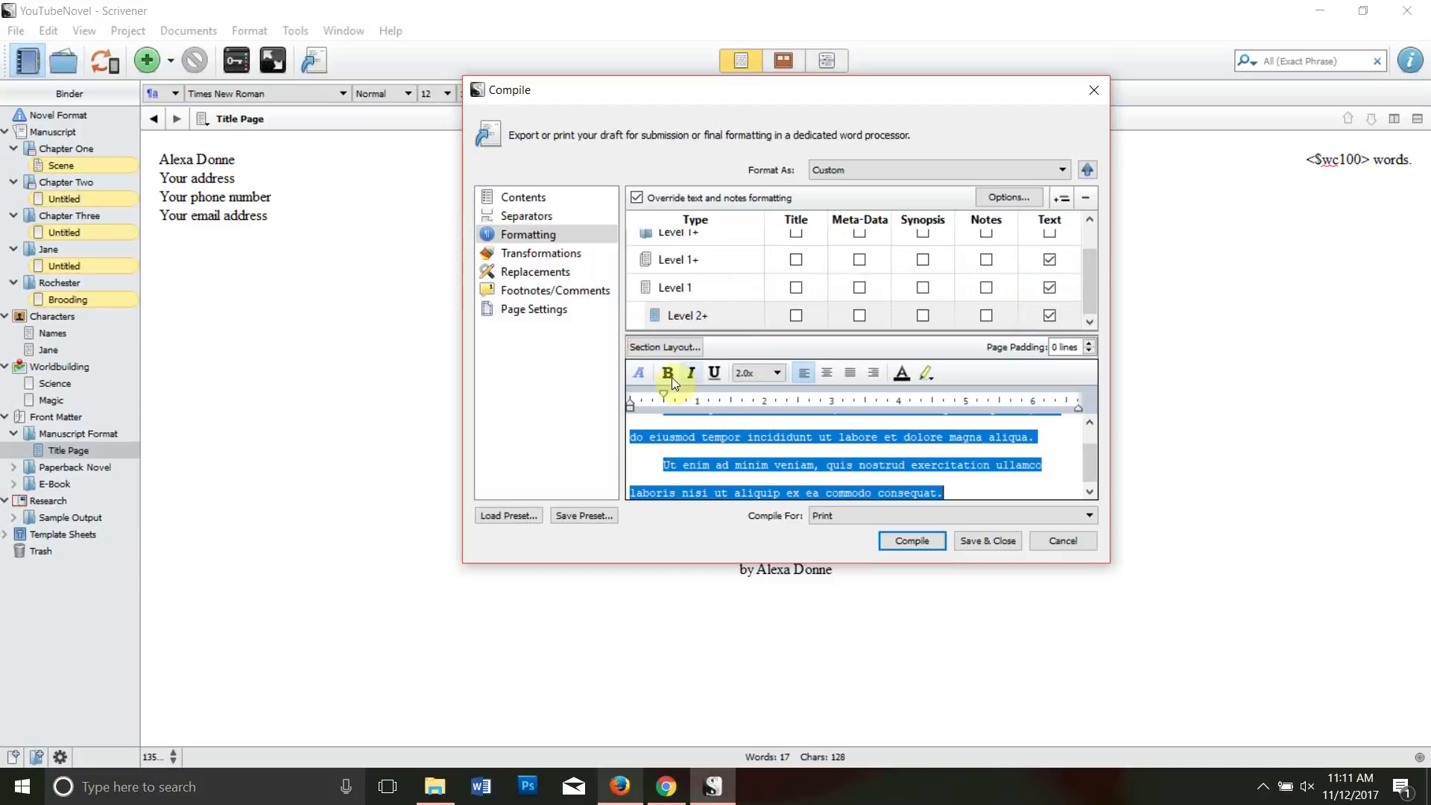
click(639, 375)
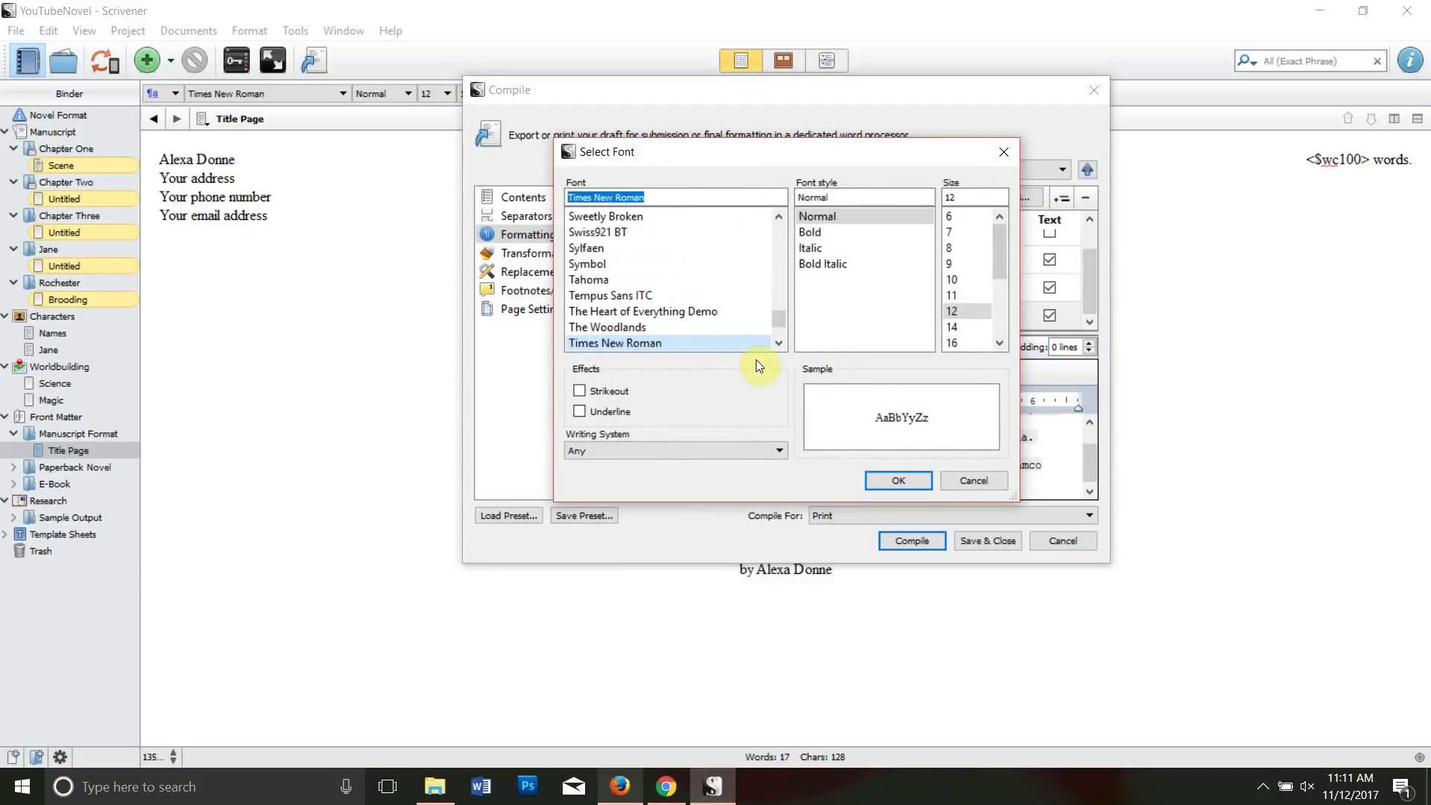
click(901, 481)
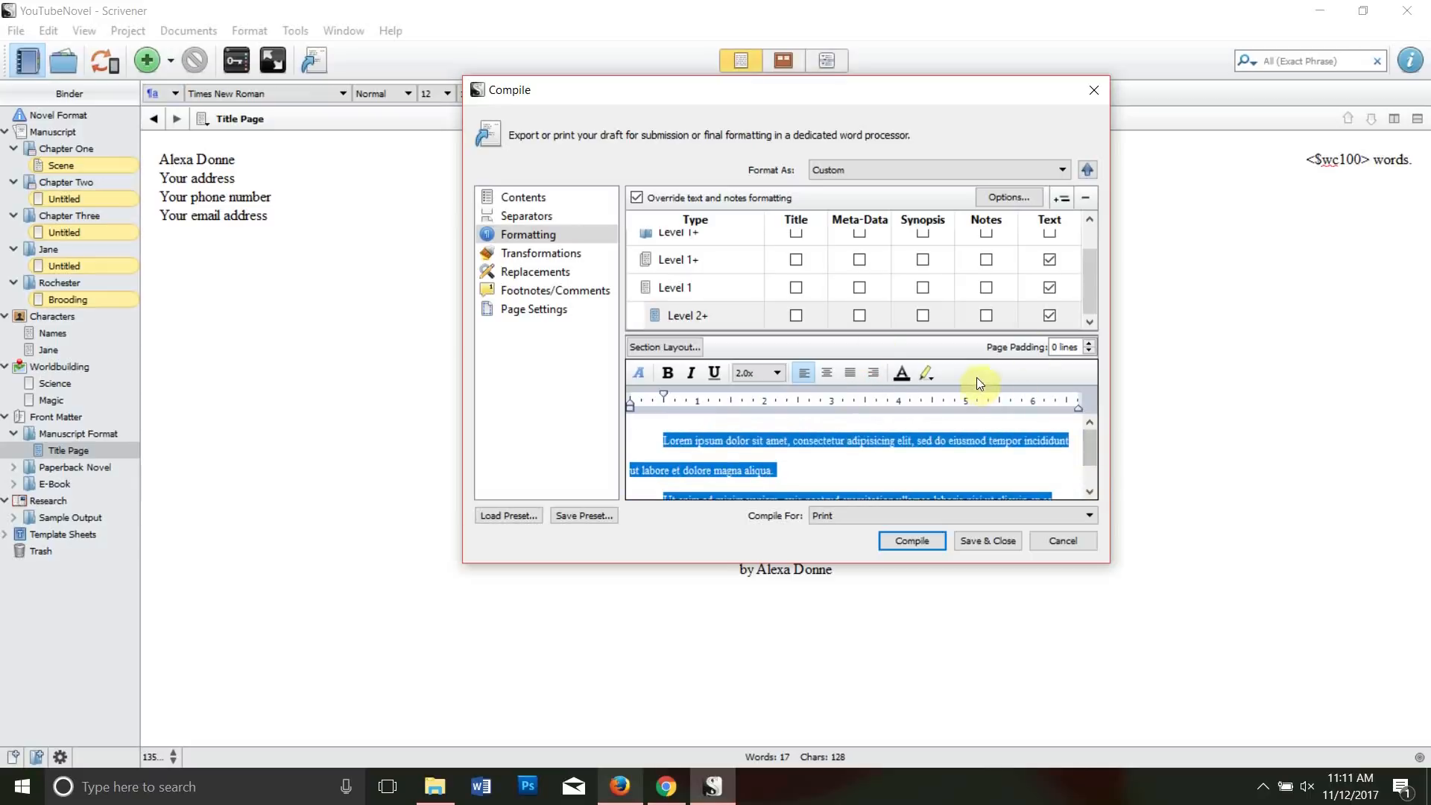
click(972, 317)
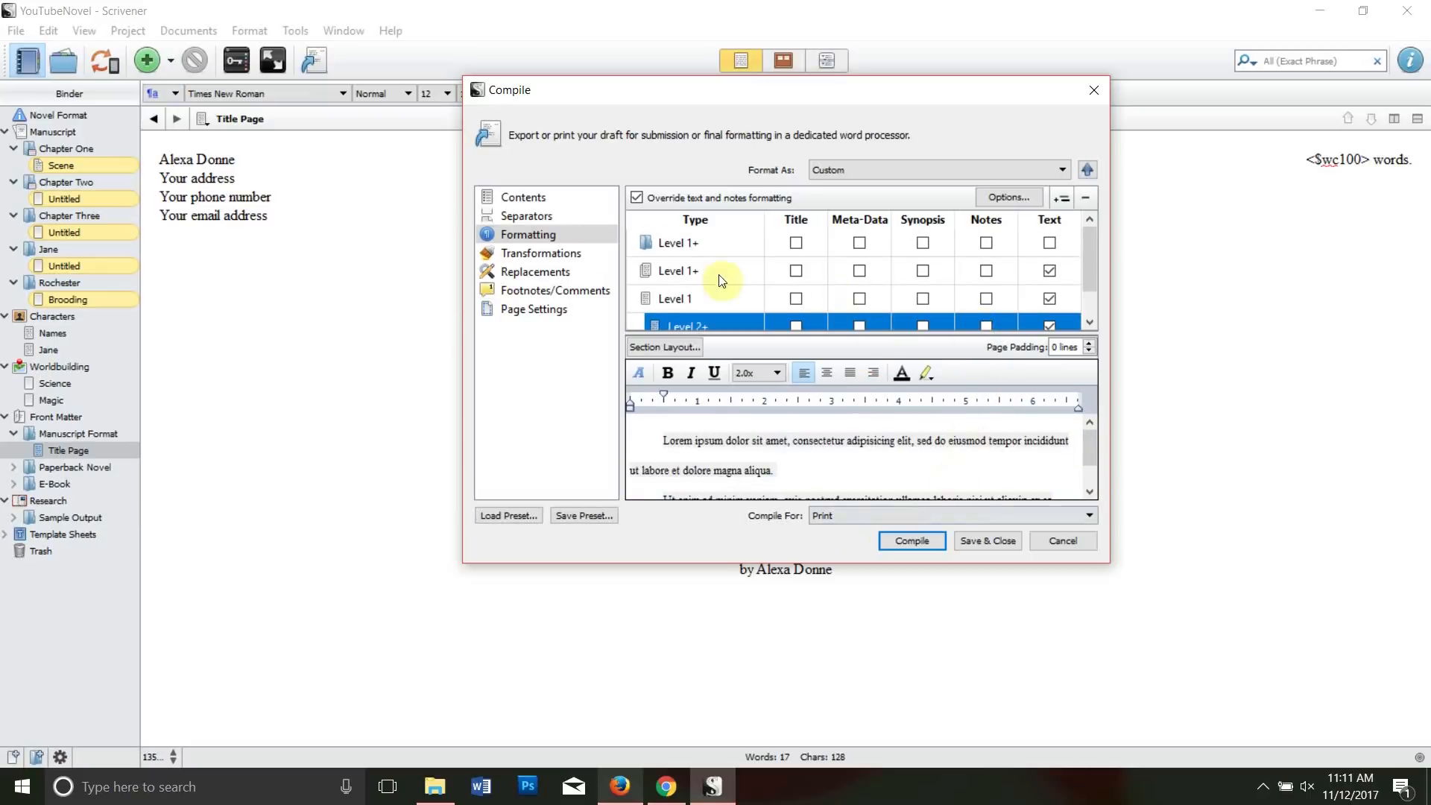
- Review the documents included in the compile contents and add the Manuscript Format Title Page as front matter
click(524, 202)
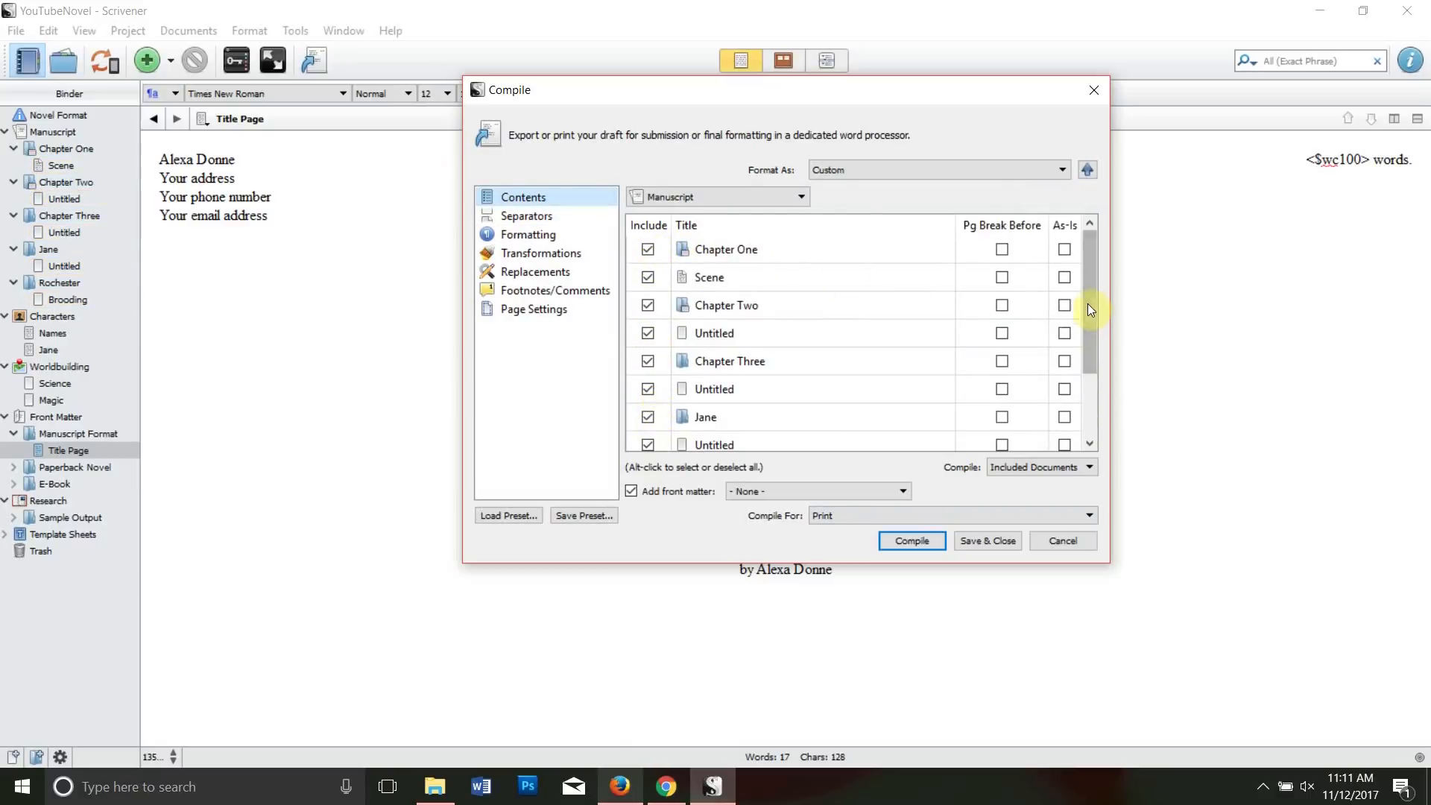
drag(1089, 302, 1095, 364)
drag(1095, 416, 1092, 352)
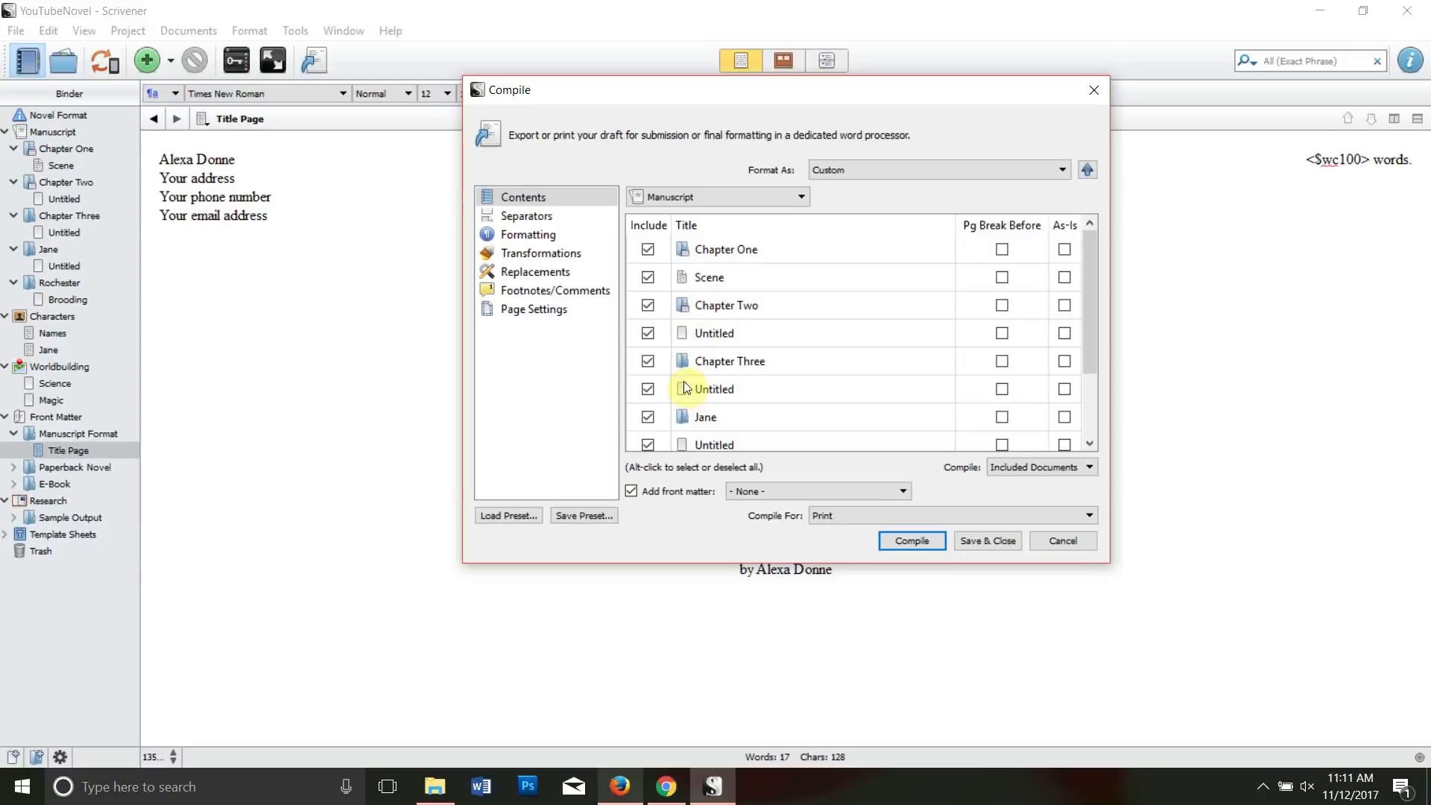
click(903, 491)
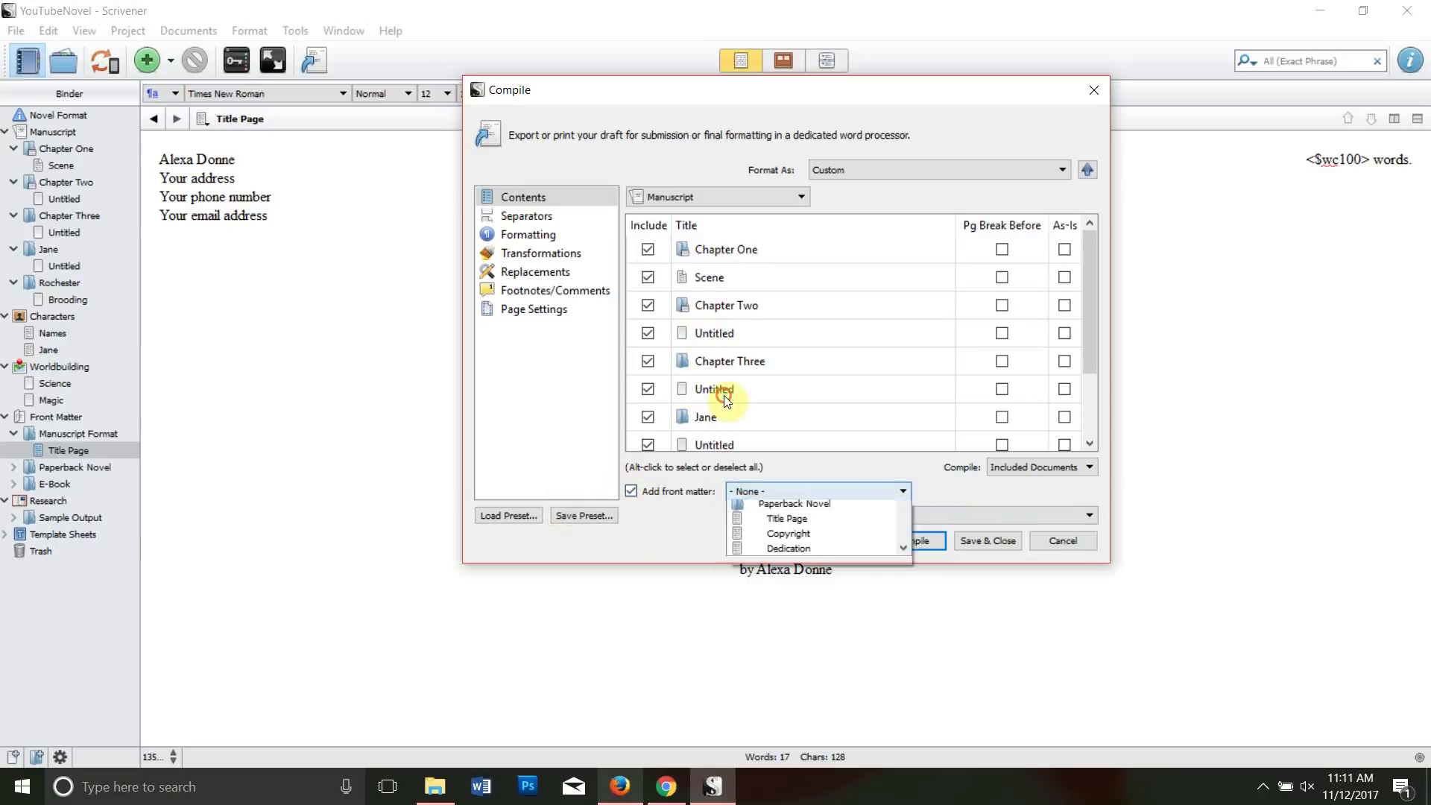
click(632, 449)
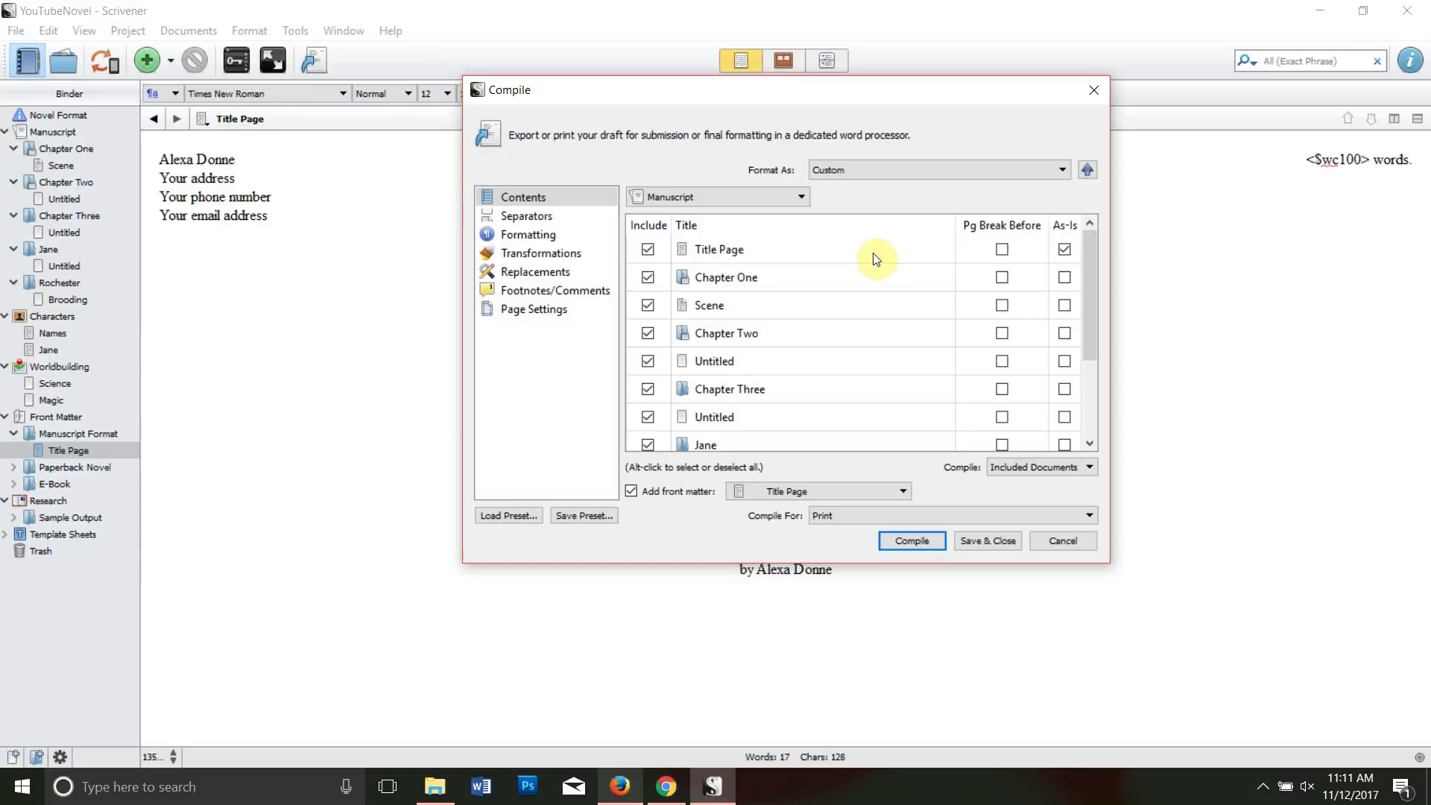
- Look through the available compile output formats and set the output to Word Document (.docx)
click(873, 518)
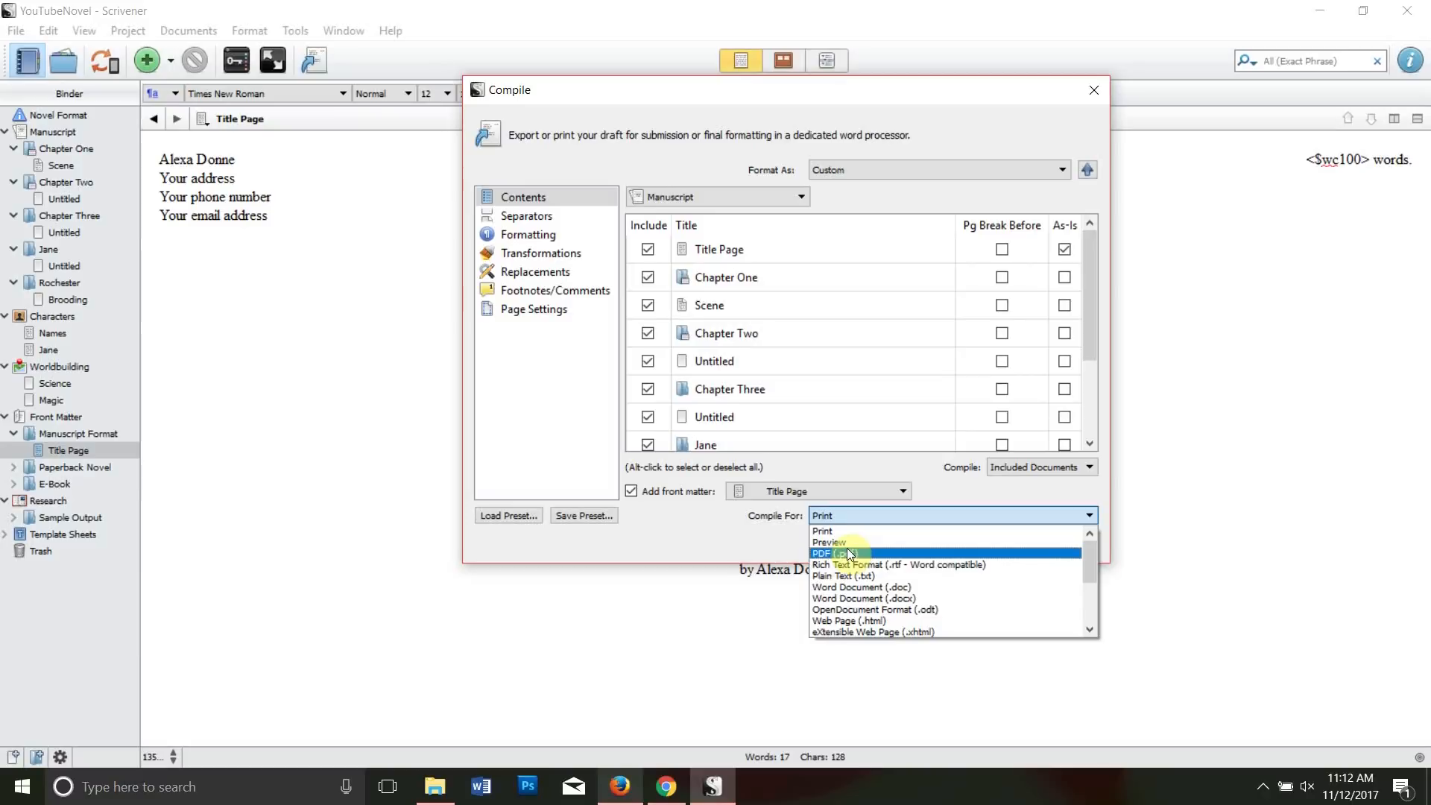
scroll(892, 582, down, 3)
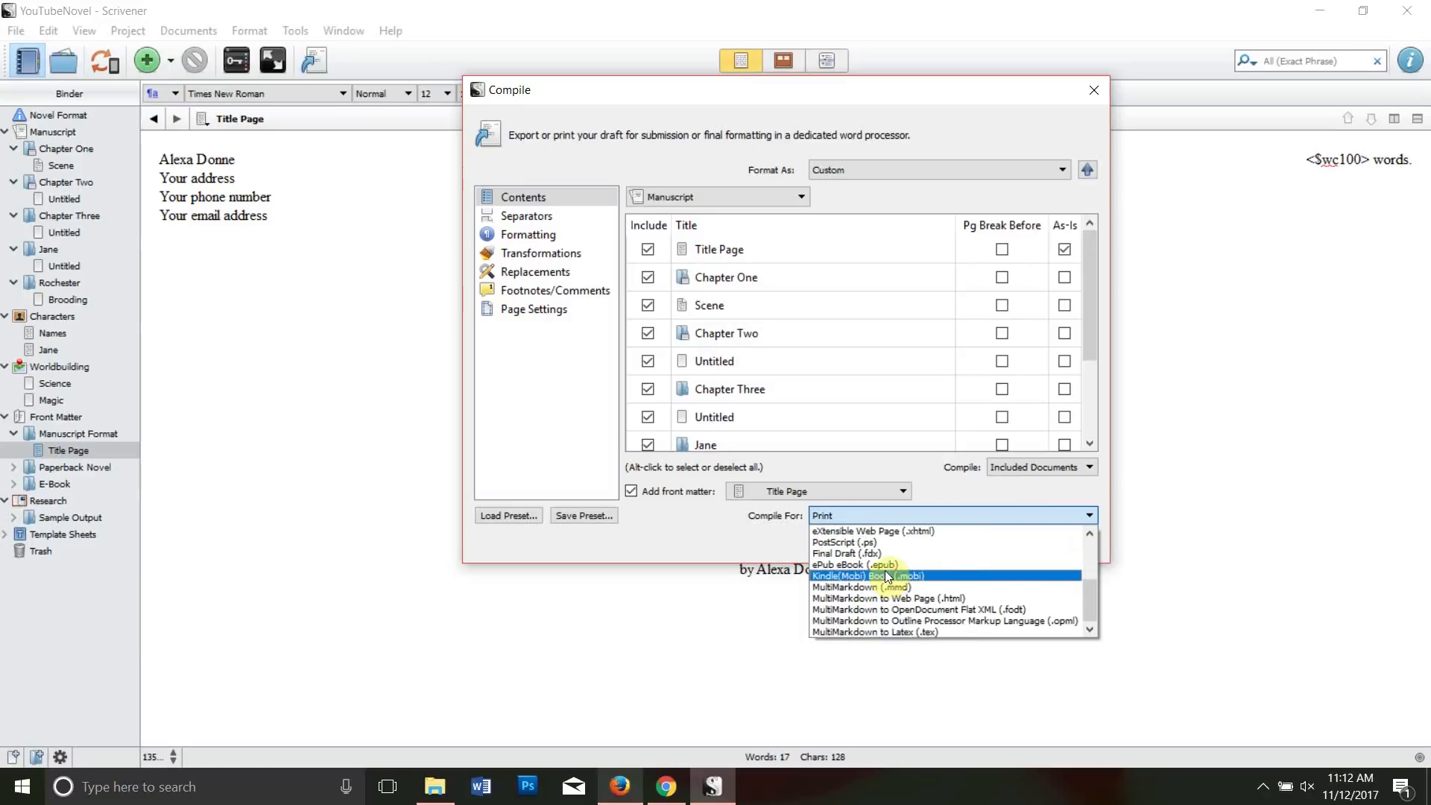
scroll(895, 585, up, 3)
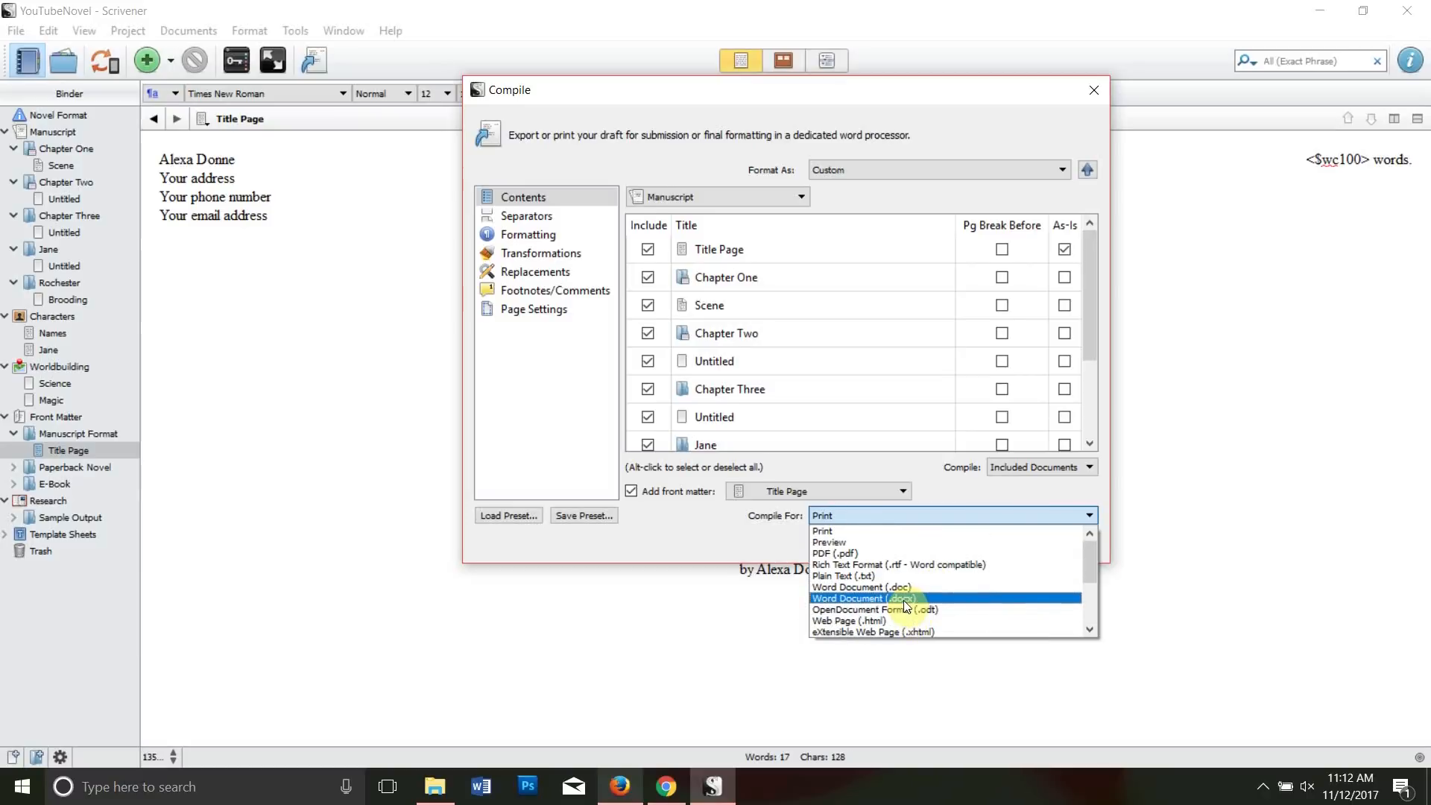
click(907, 600)
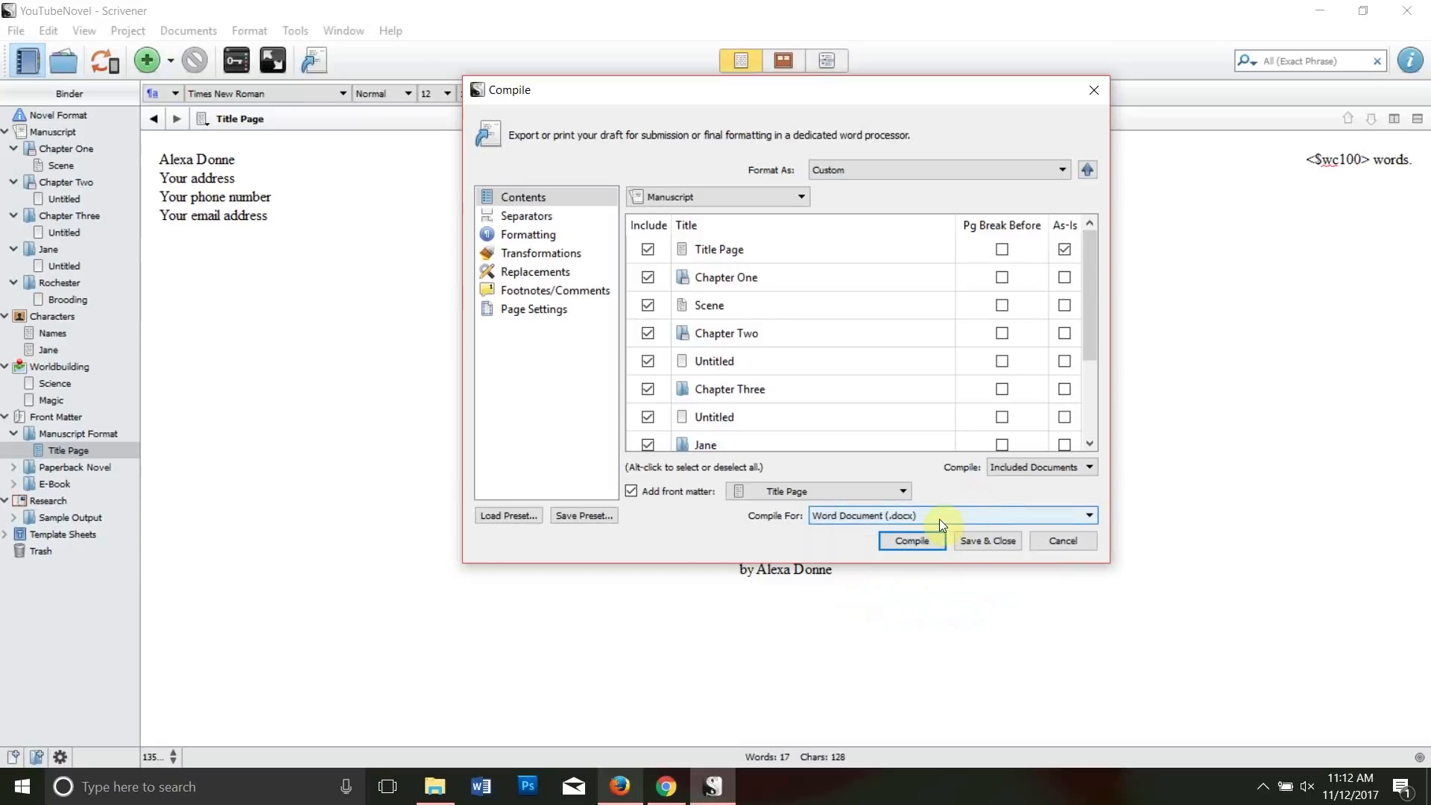
- Compile the manuscript and save it in the YouTube folder as "YouTubeSample 1"
click(908, 542)
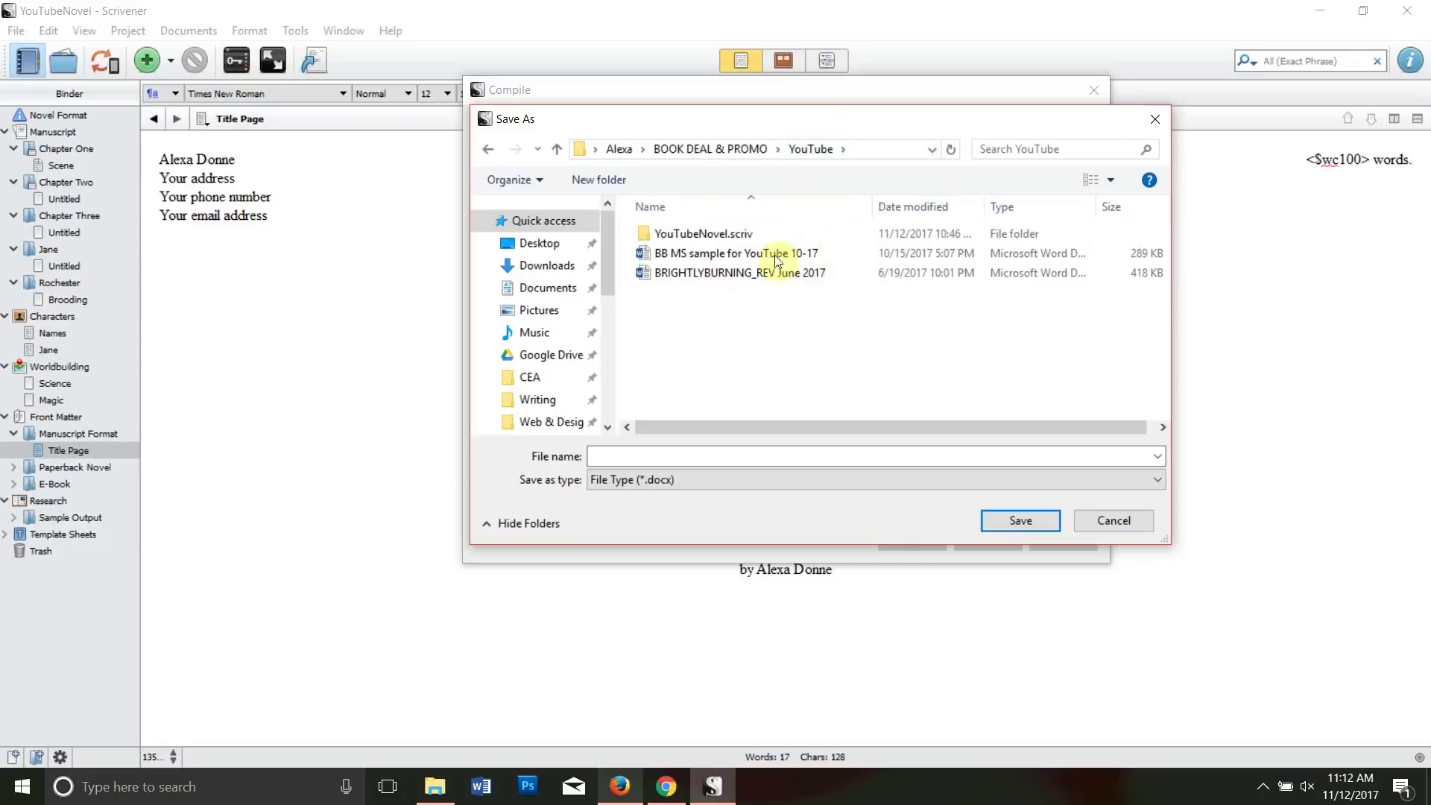
click(626, 456)
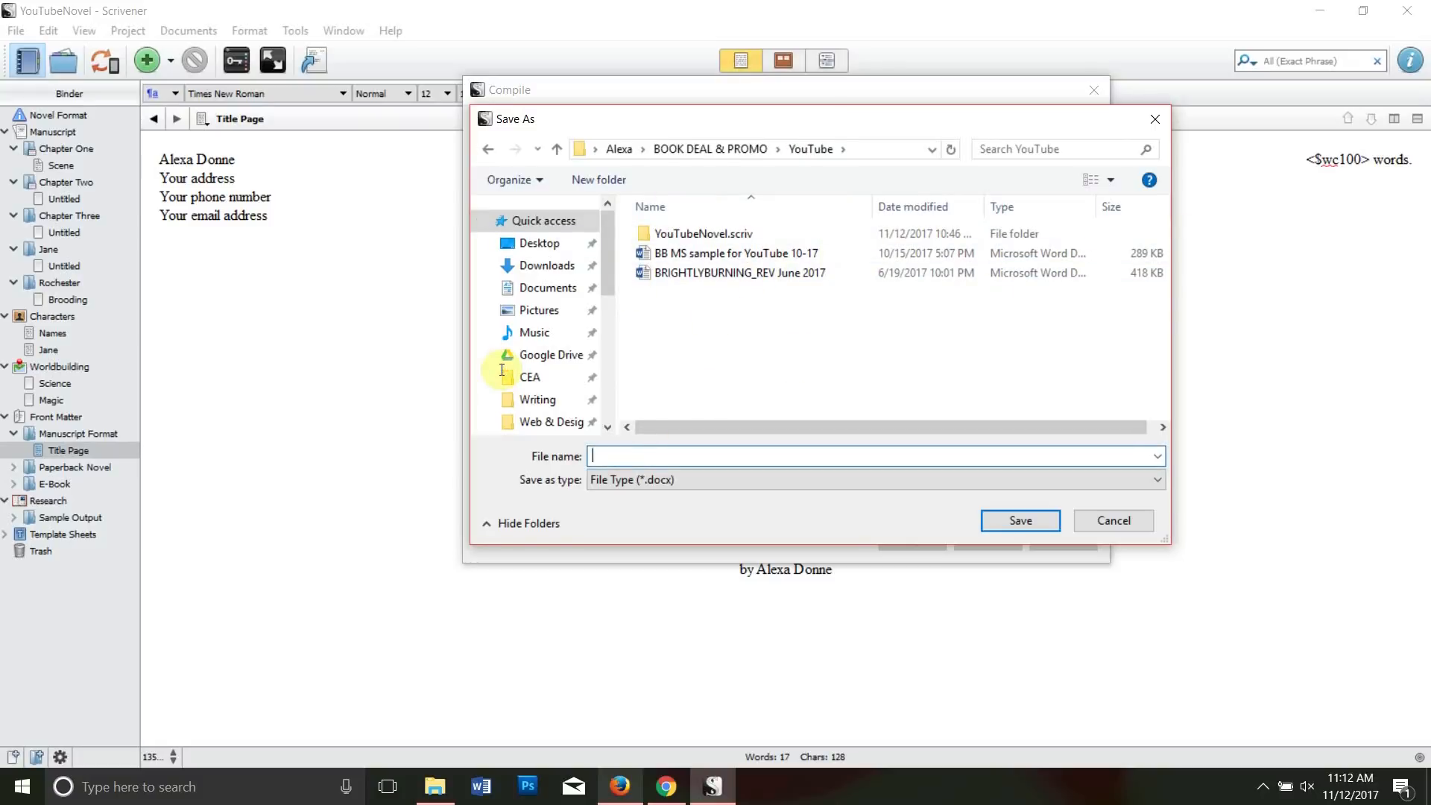
text(YouTubeSample)
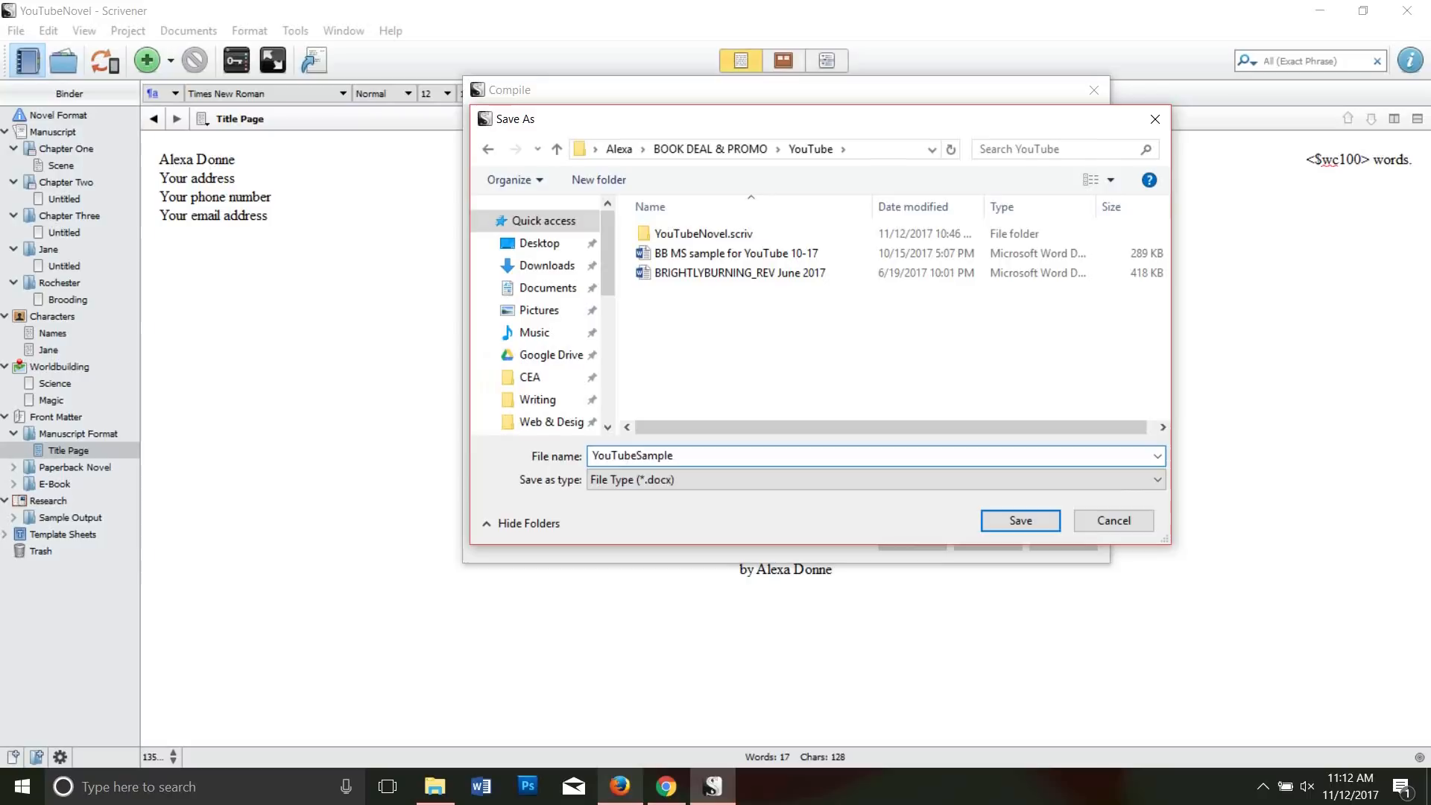
text( 1)
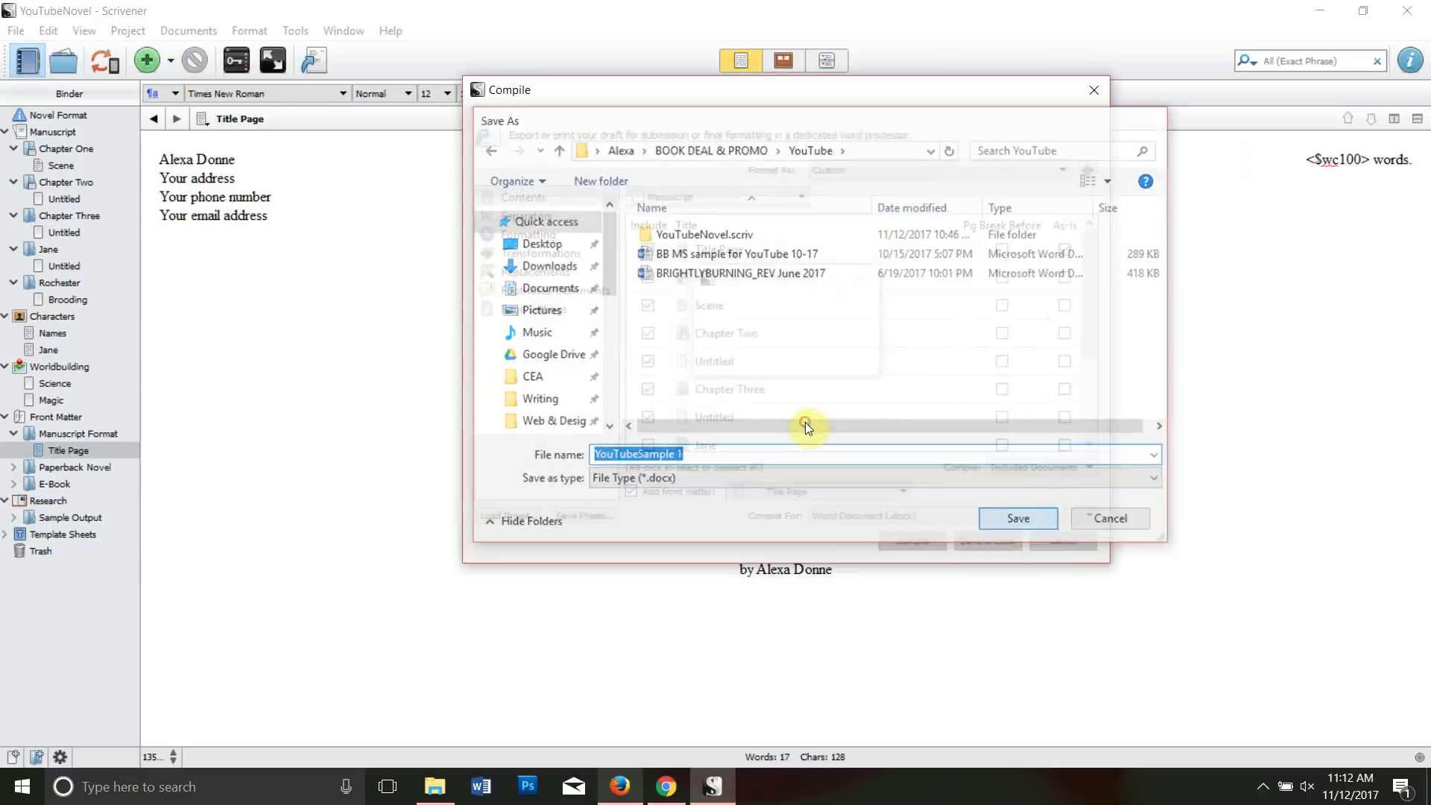
click(901, 360)
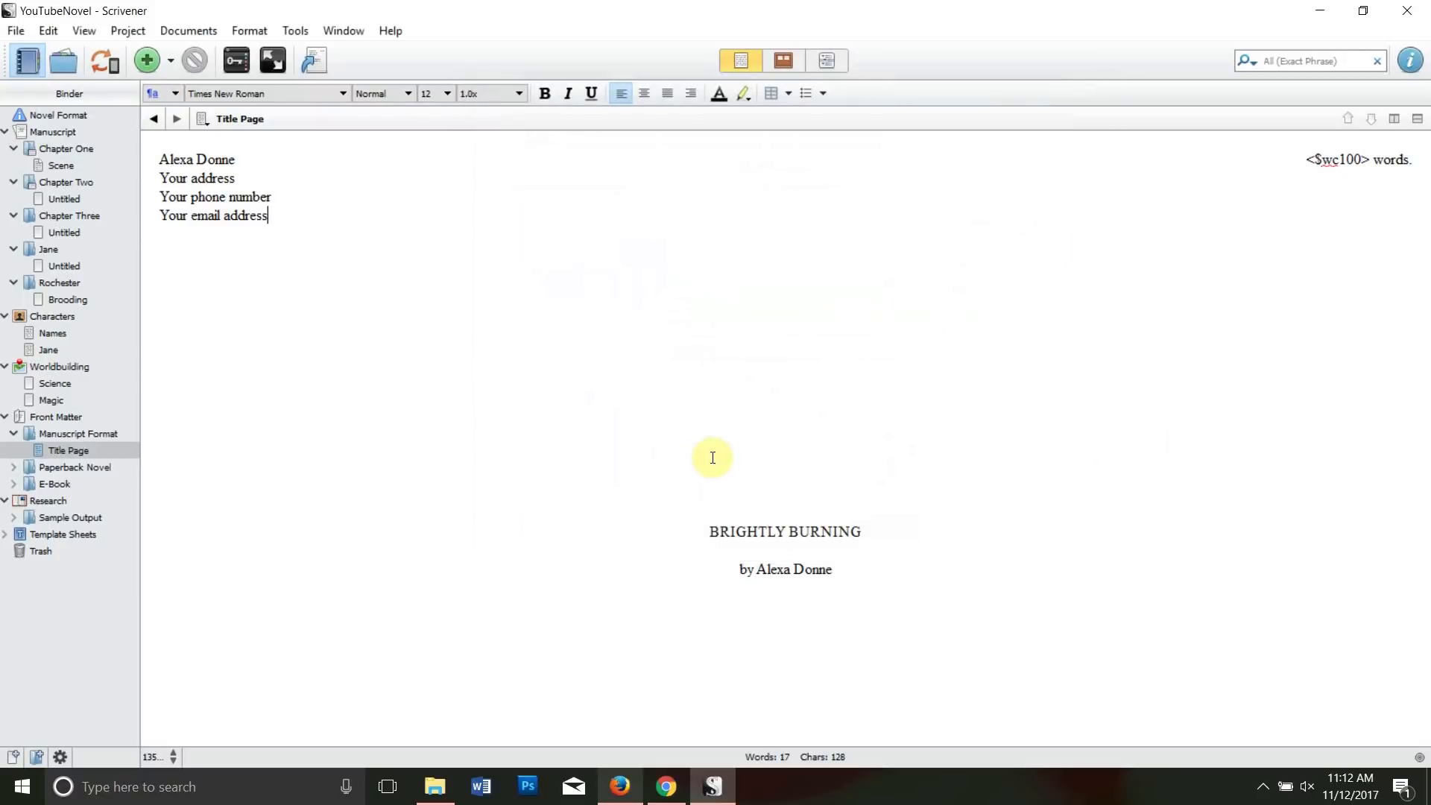
- Open YouTubeSample 1 from the YouTube folder in Word and check its title page's contact block, word count and title
click(441, 716)
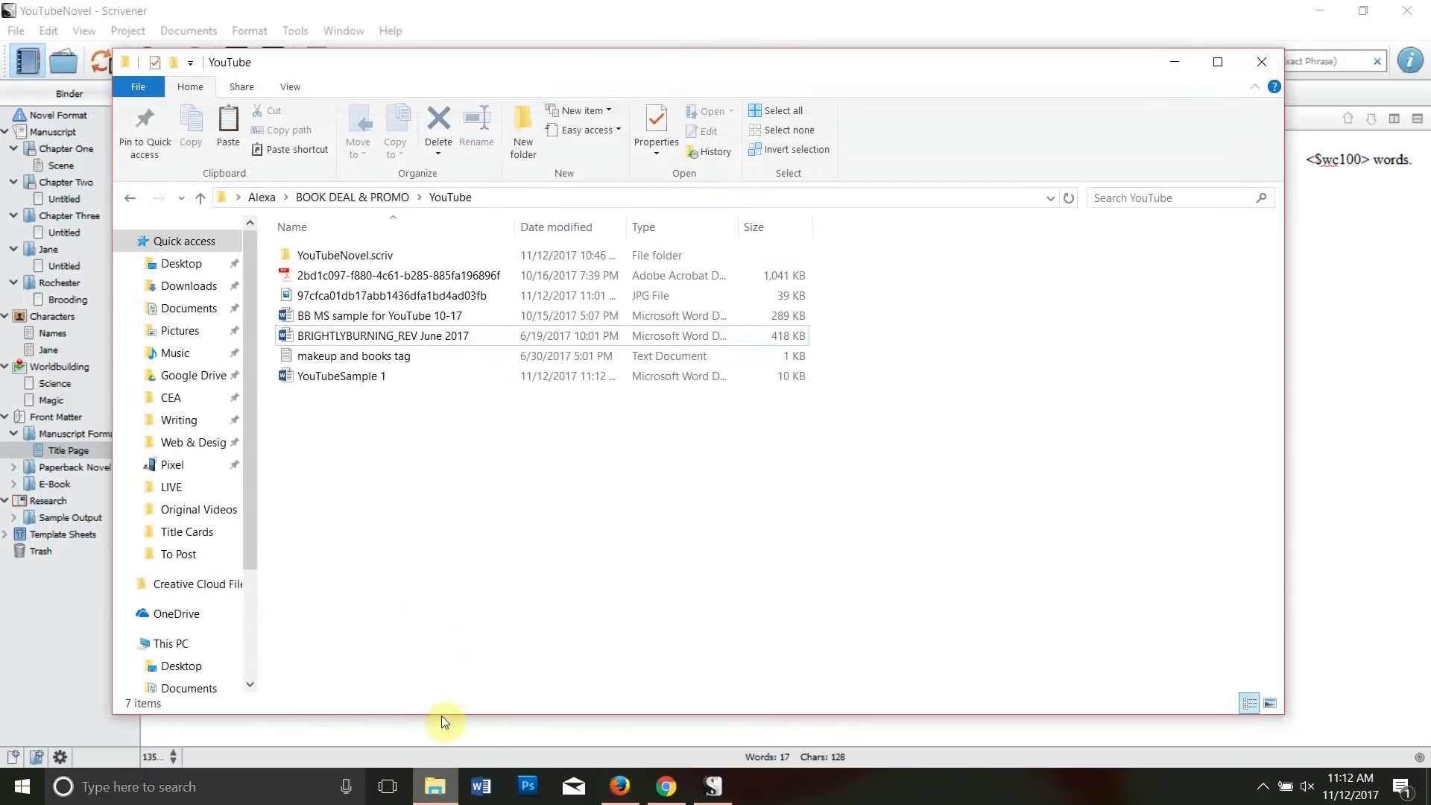
double_click(324, 378)
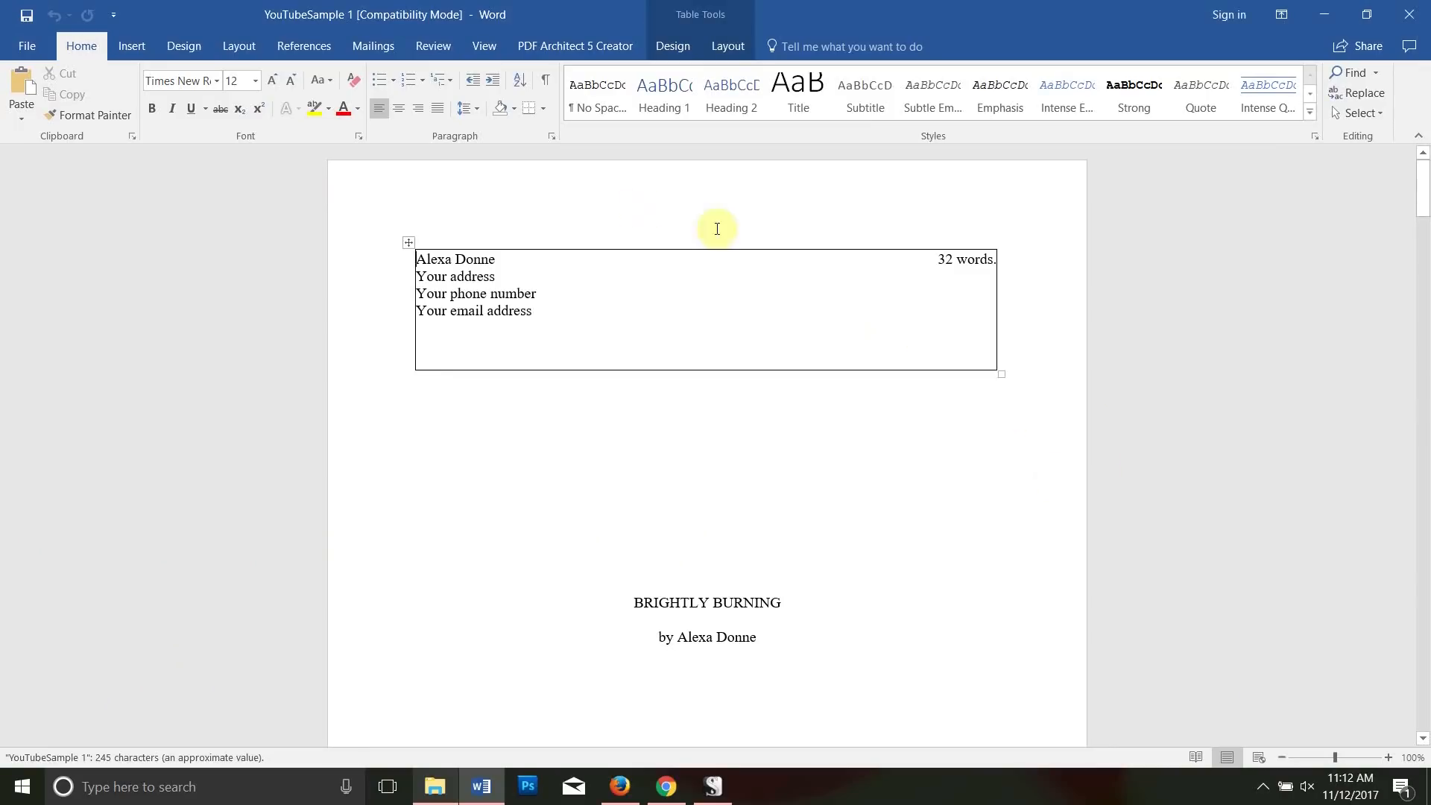
click(430, 261)
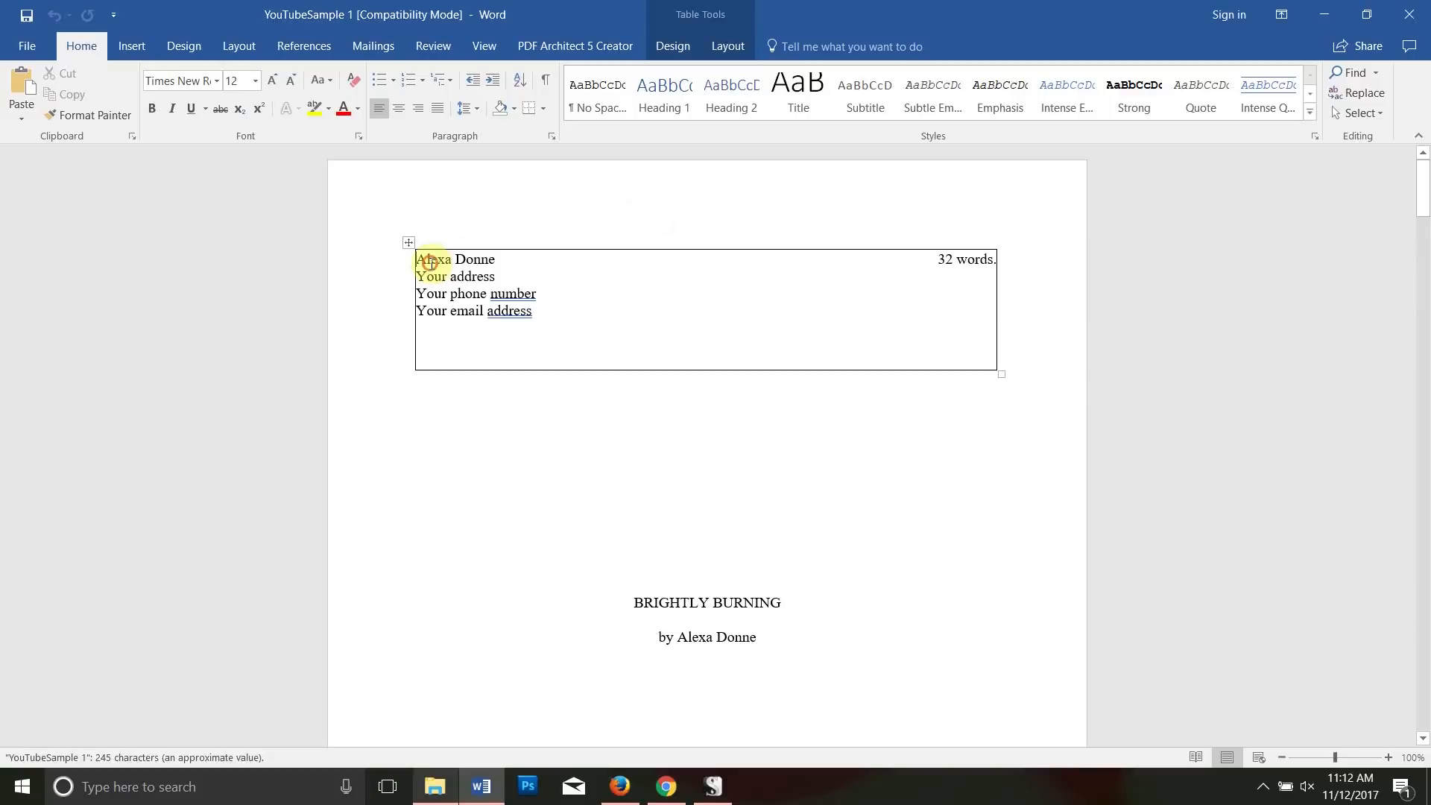
click(943, 258)
scroll(1011, 380, down, 6)
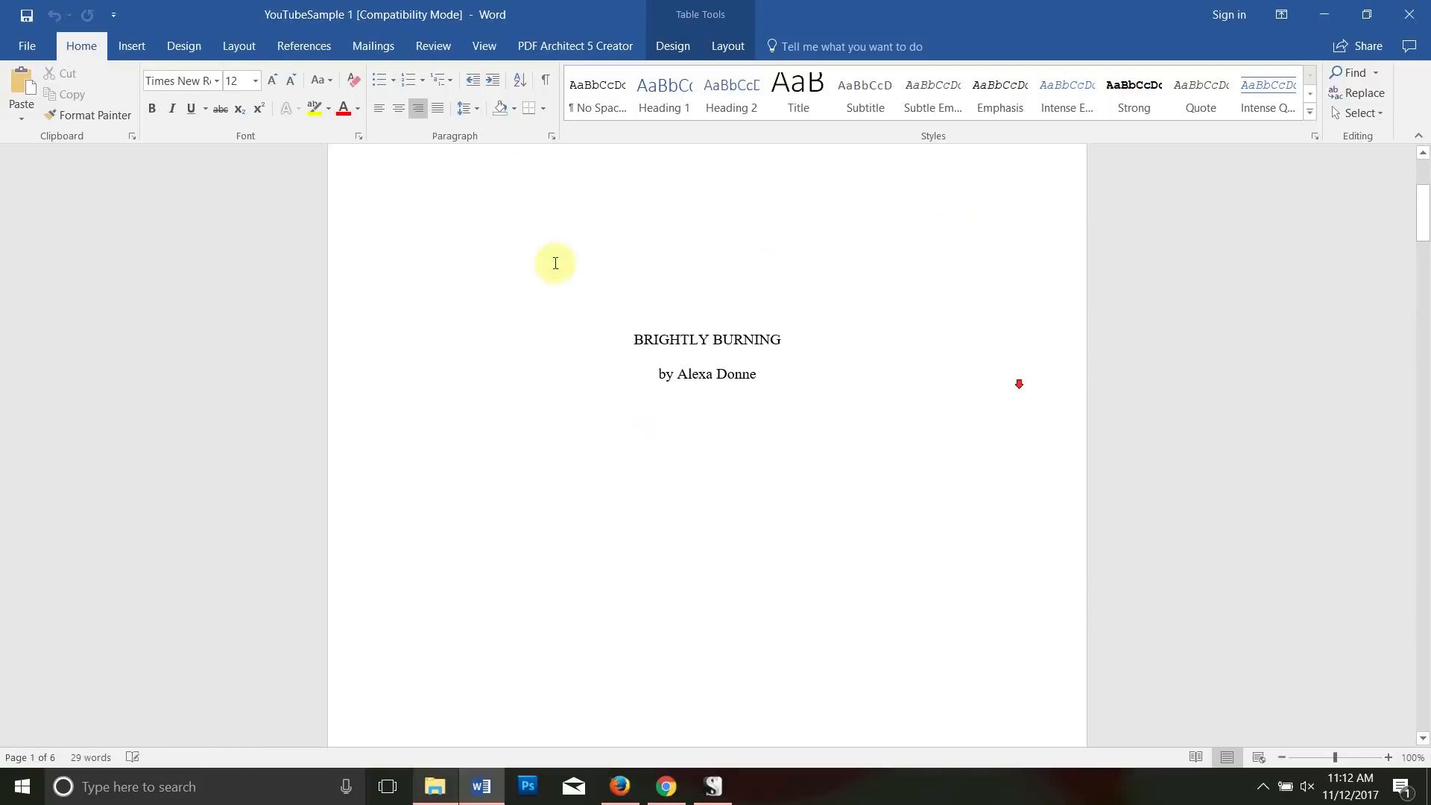
- Examine the page headers, chapter headings, body indentation and page breaks throughout the compiled Word manuscript
scroll(714, 351, down, 12)
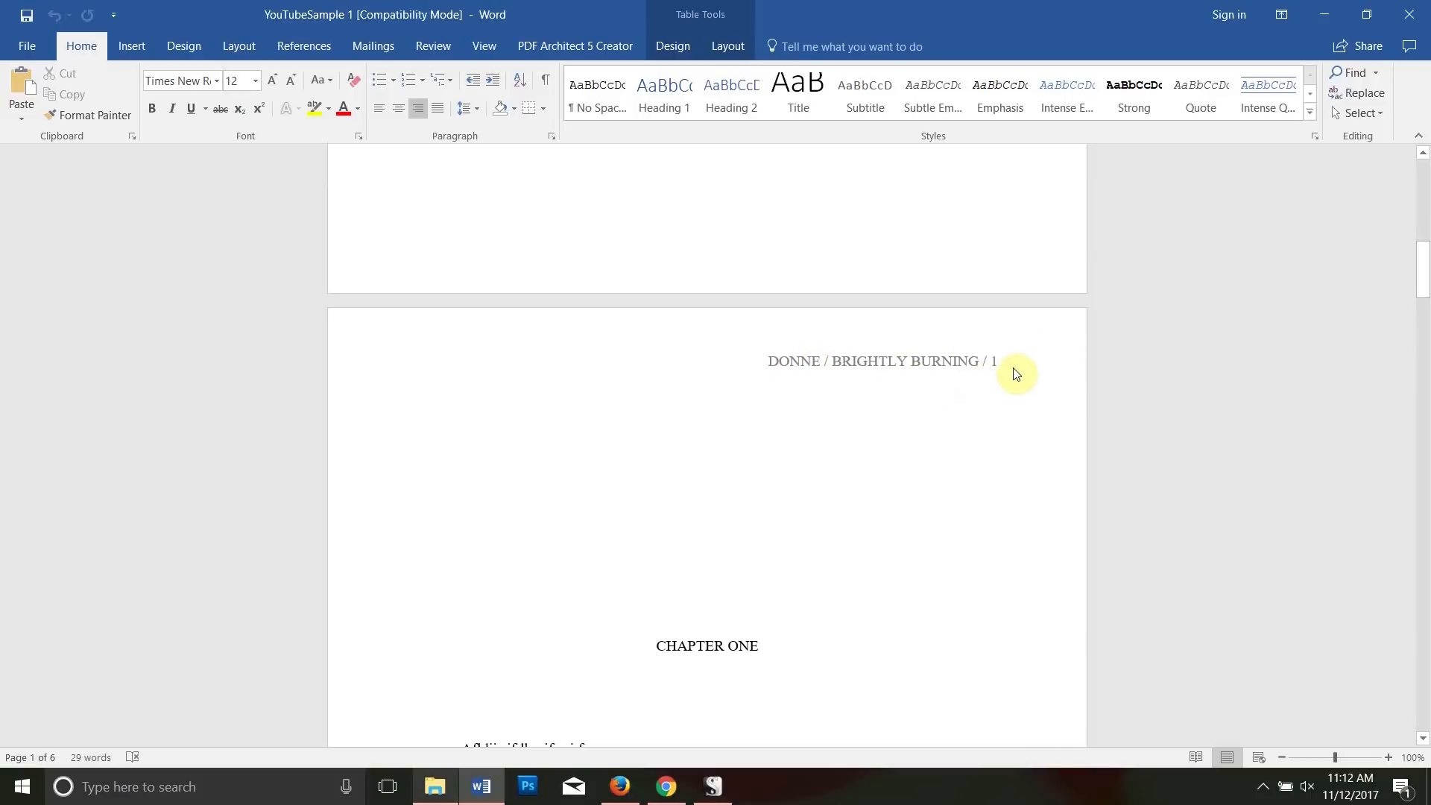
scroll(880, 376, down, 5)
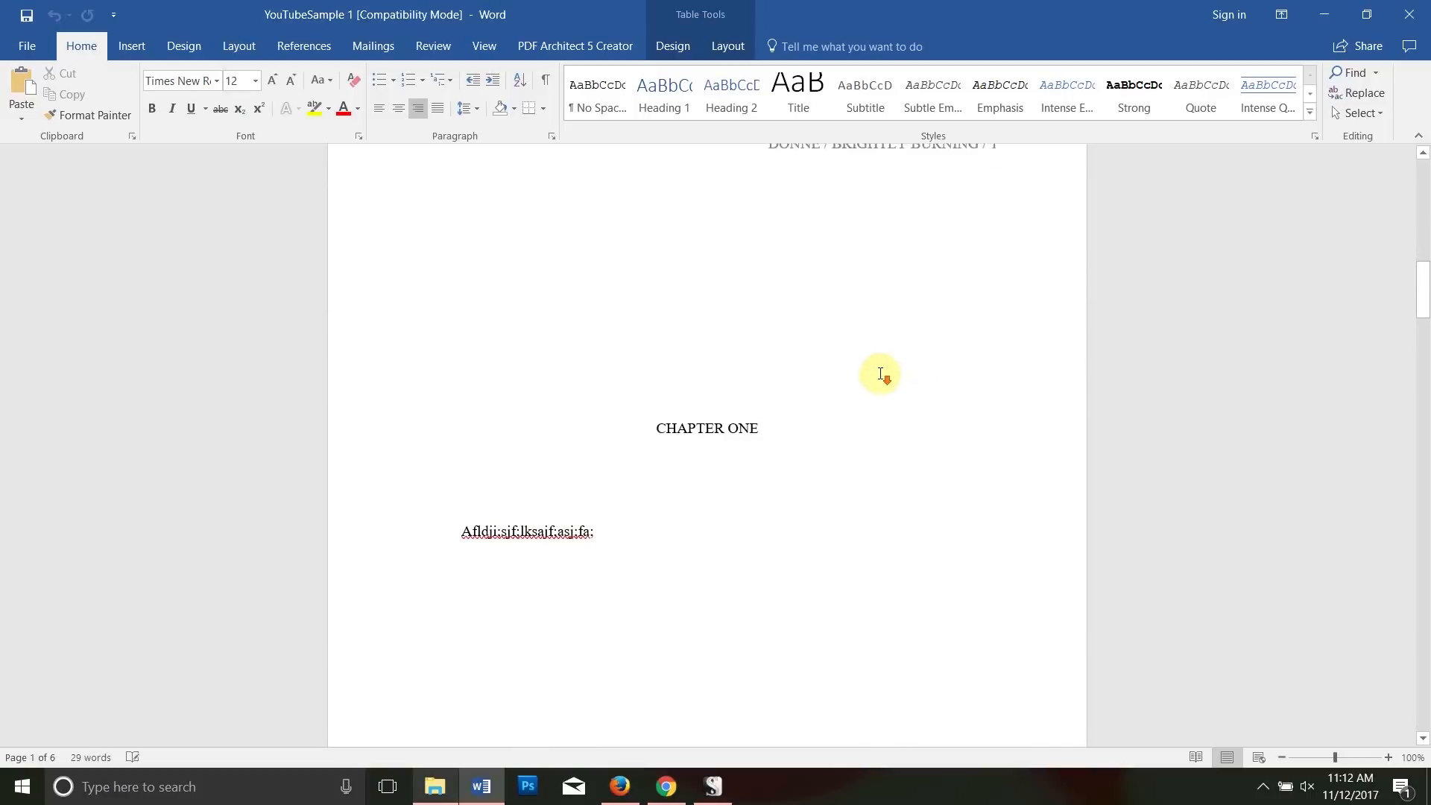
click(585, 514)
scroll(629, 502, down, 15)
scroll(685, 483, down, 20)
scroll(723, 463, down, 20)
scroll(724, 463, down, 11)
scroll(724, 463, up, 11)
scroll(779, 545, down, 11)
scroll(770, 504, up, 12)
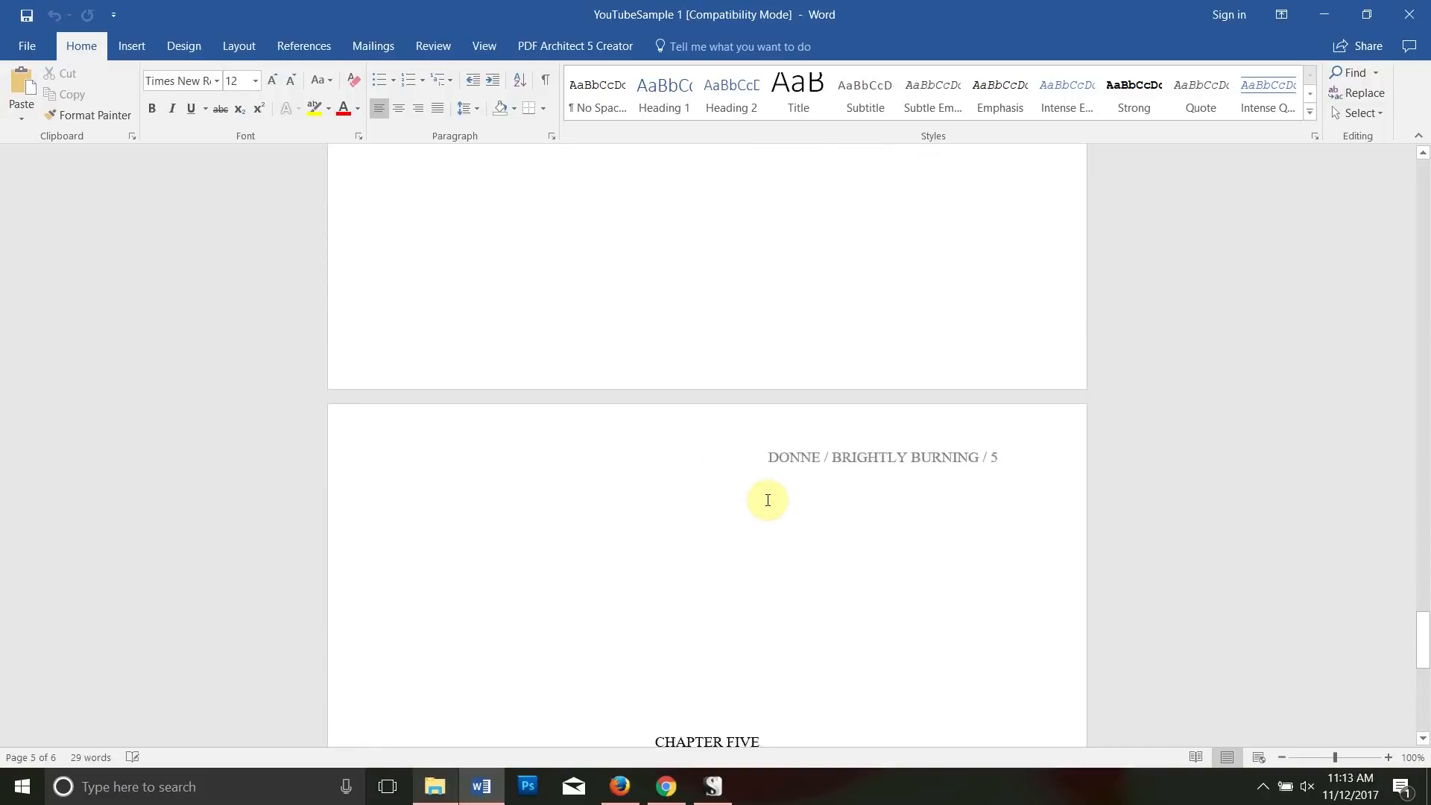
scroll(768, 500, up, 6)
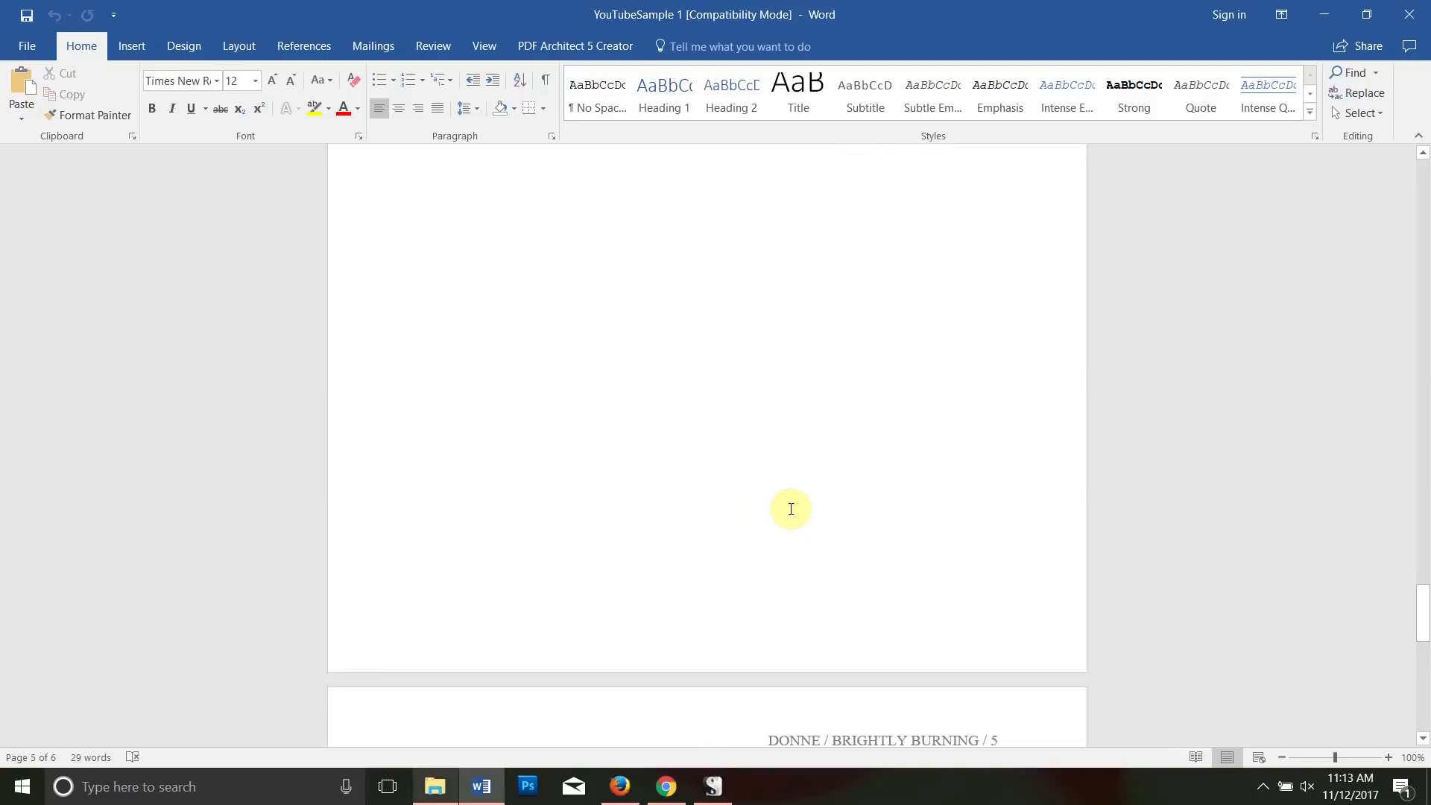
- Look back over the compiled manuscript from its last chapter pages toward the beginning
scroll(770, 507, up, 19)
scroll(773, 487, up, 18)
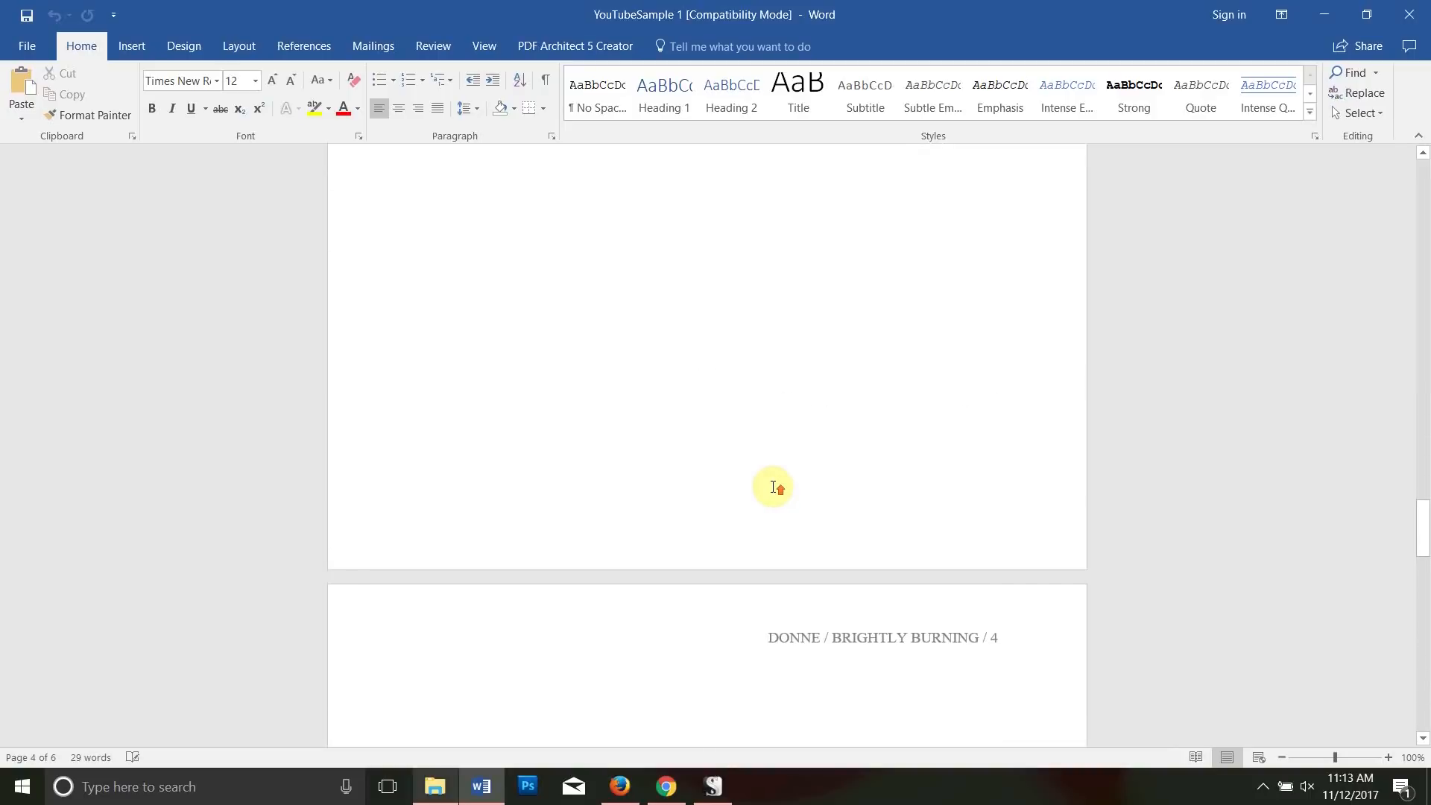
scroll(773, 487, up, 20)
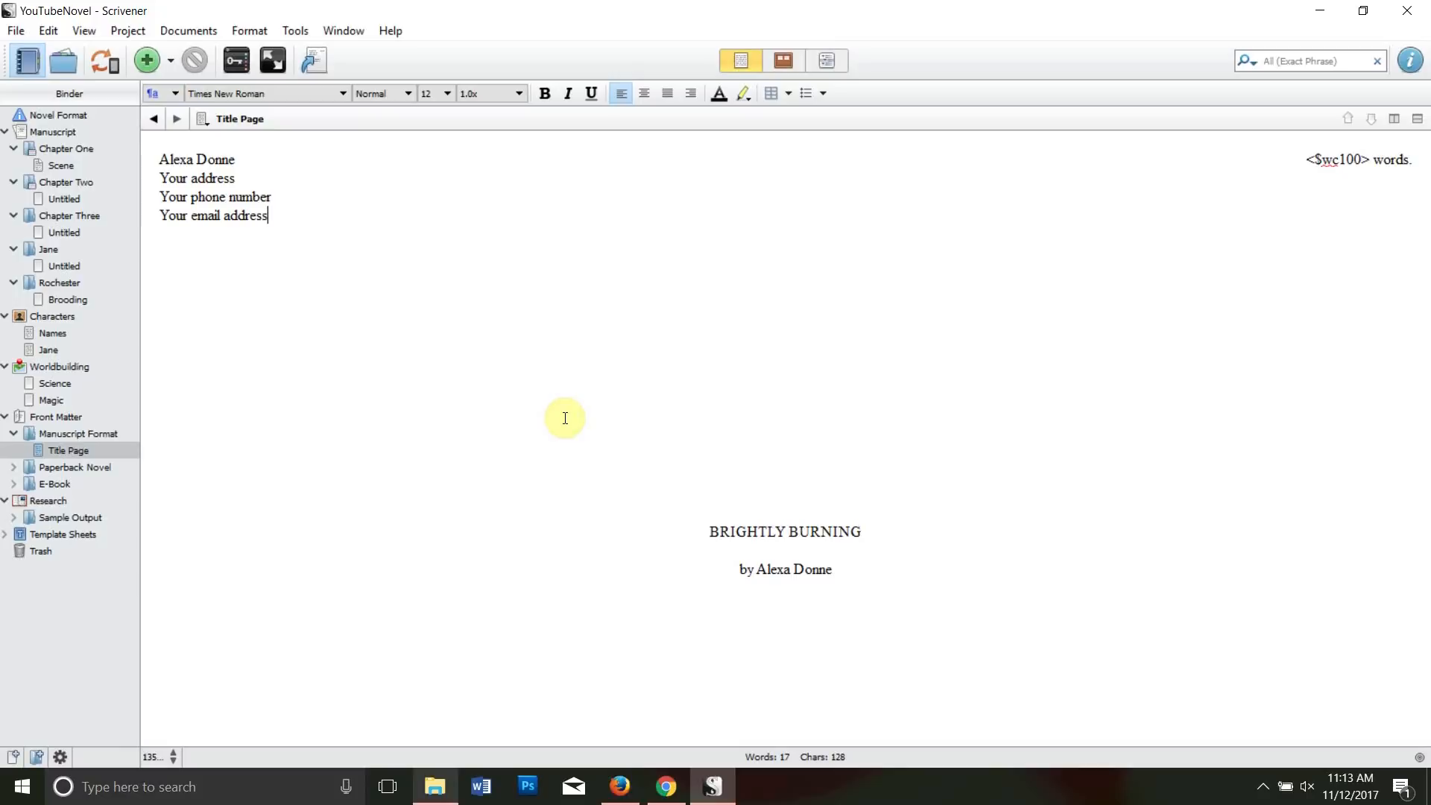
- Create a Fiction project from the Novel template named YouTubeNovelImport in the YouTube folder and maximize its window
click(268, 215)
click(22, 31)
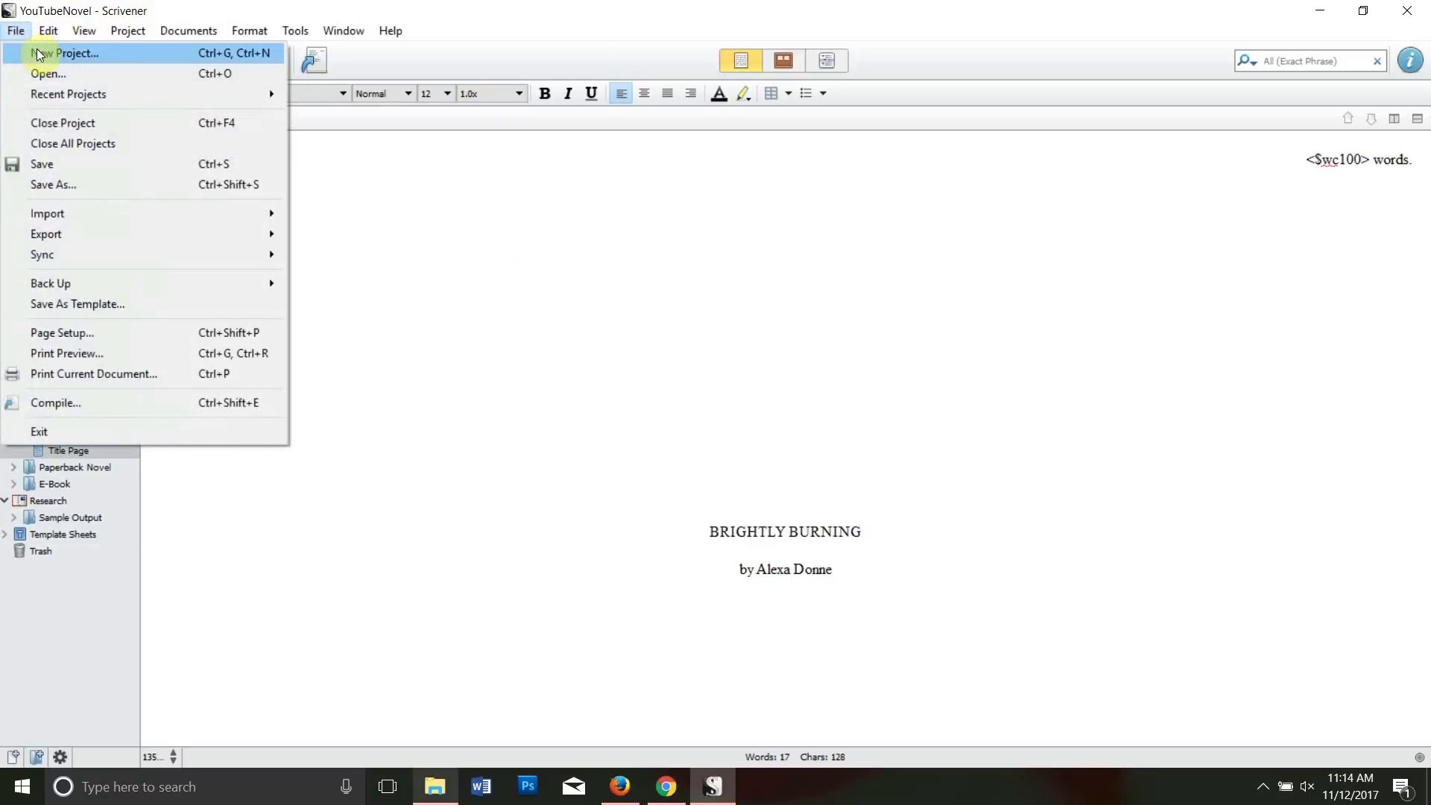
click(46, 51)
click(522, 328)
click(691, 282)
click(748, 561)
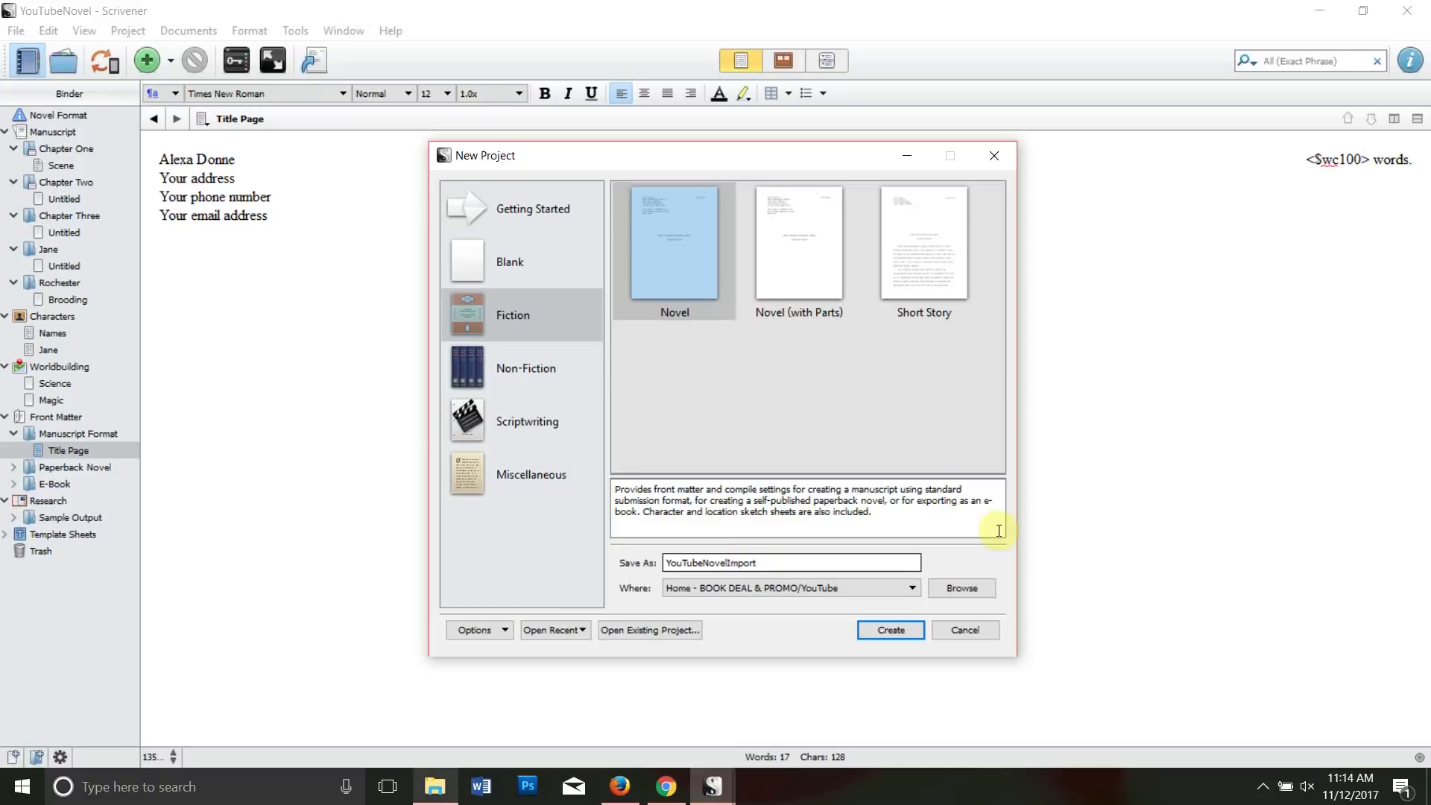
click(891, 631)
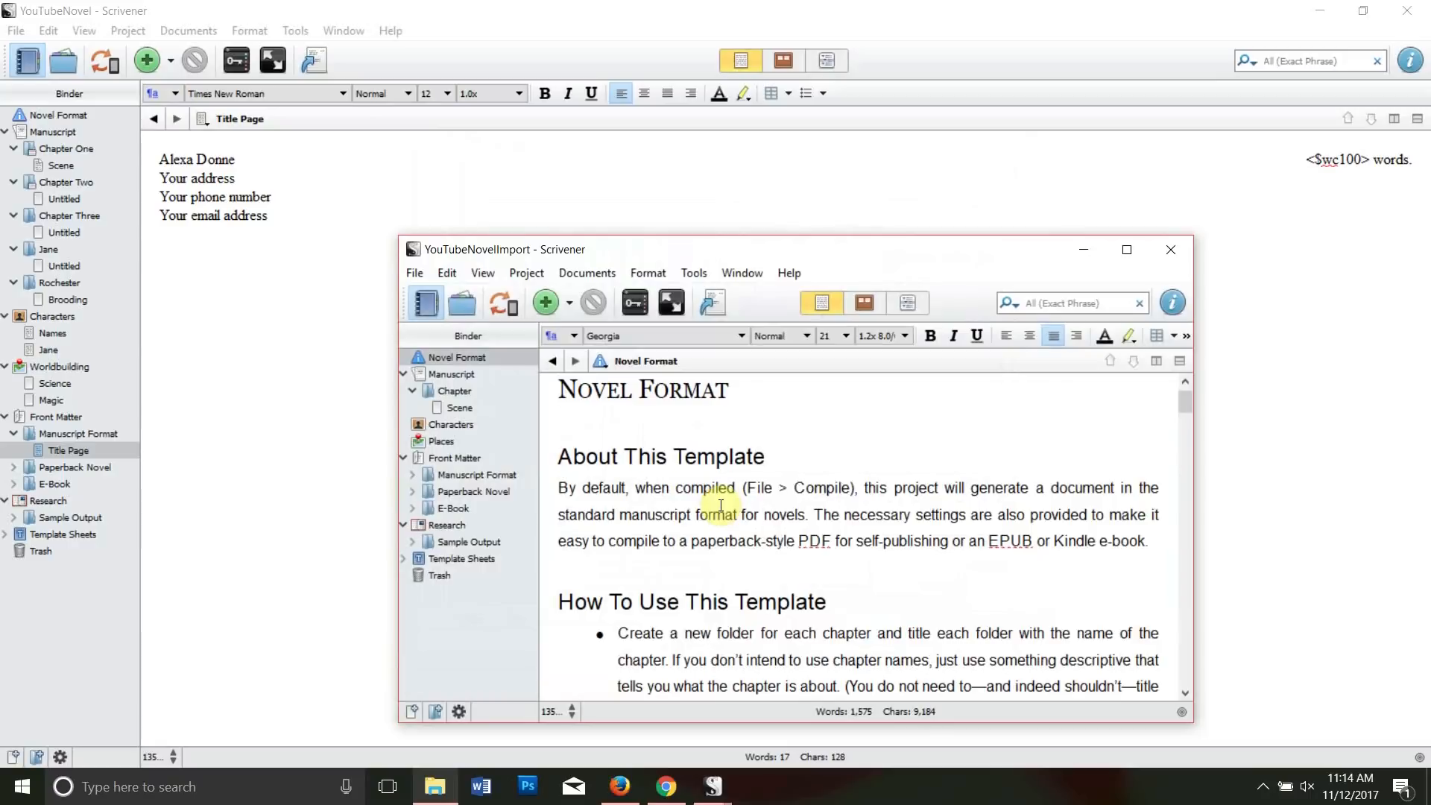
click(1127, 249)
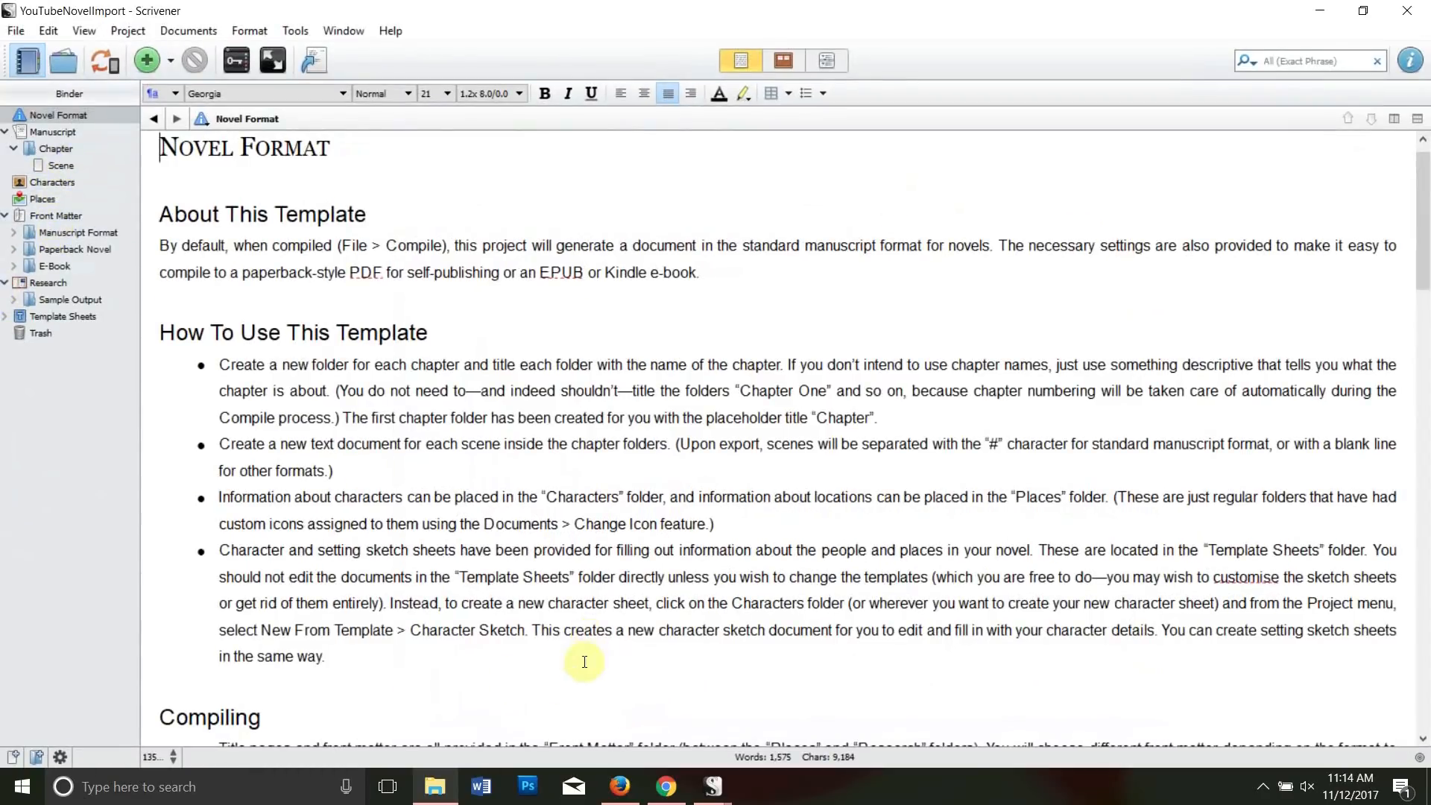
- Open BRIGHTLYBURNING_REV June 2017 from the YouTube folder in Word and bring it to the front
click(434, 786)
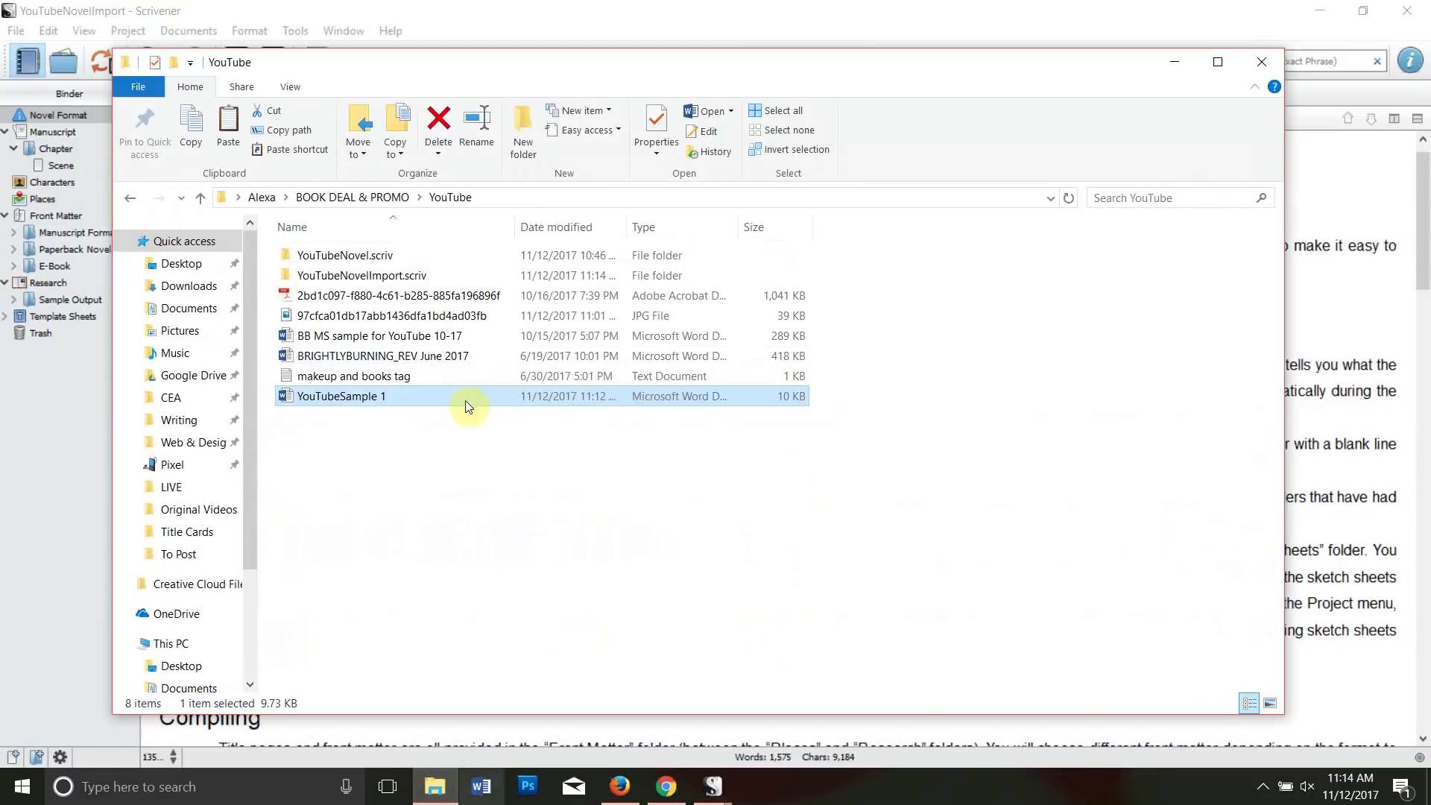
double_click(387, 363)
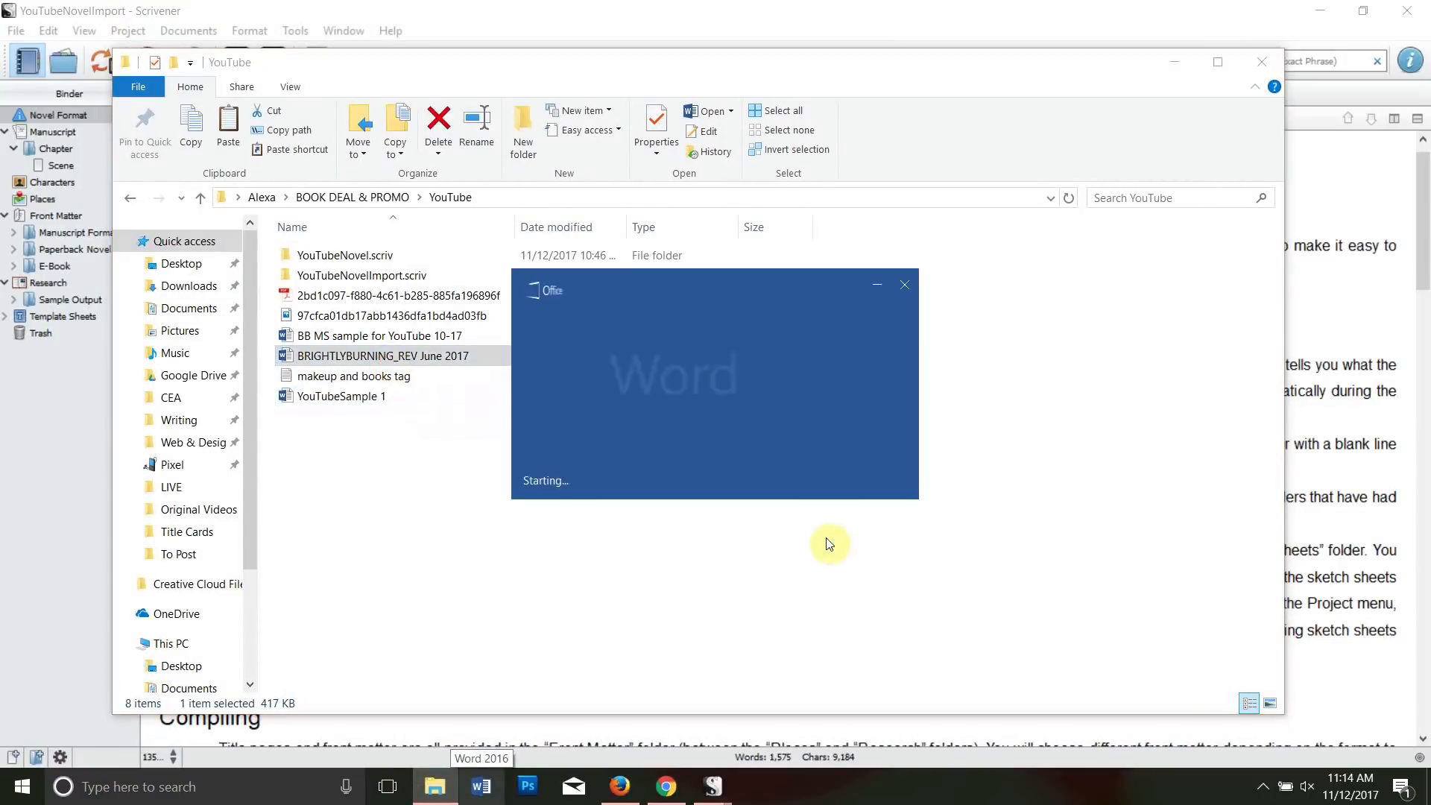
click(1178, 64)
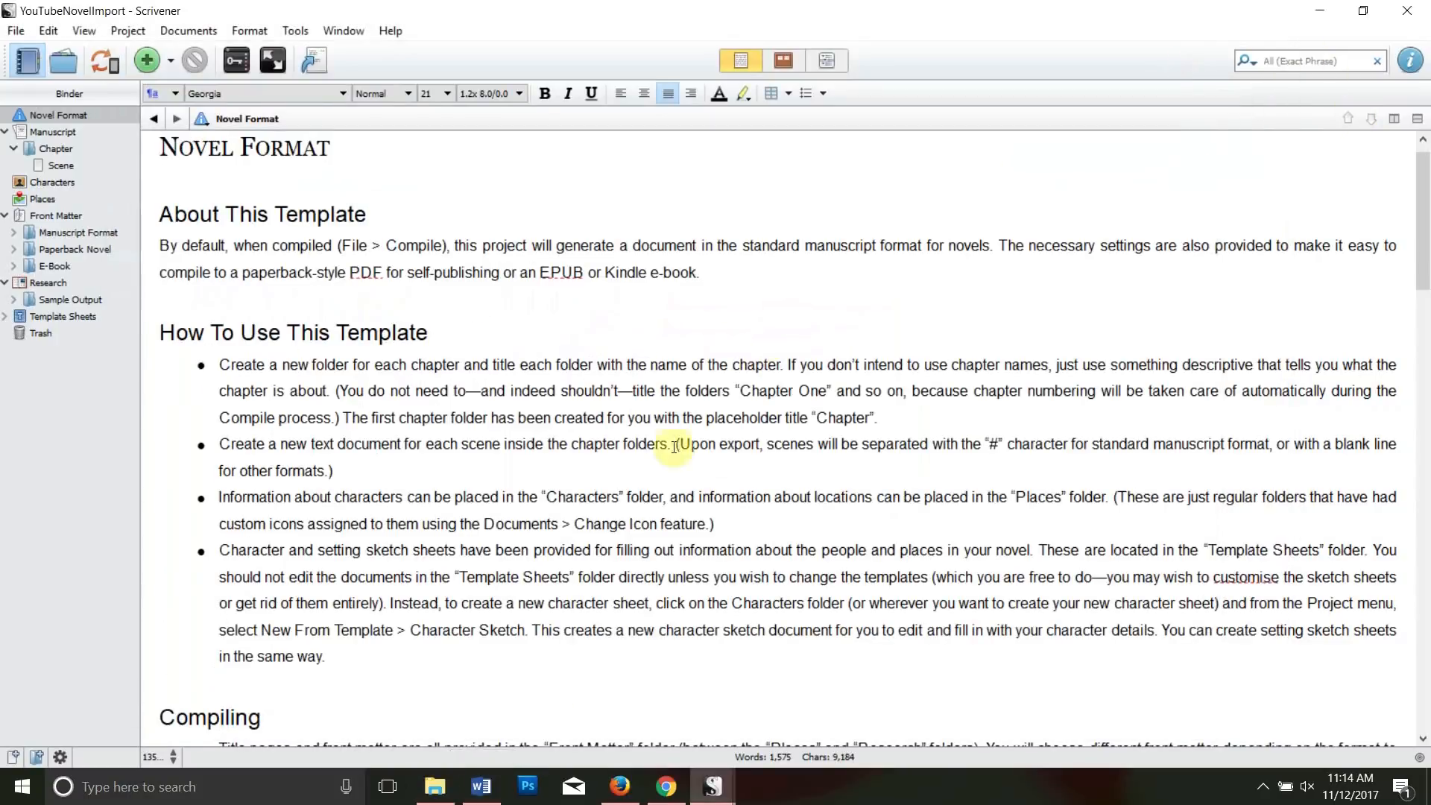
click(482, 786)
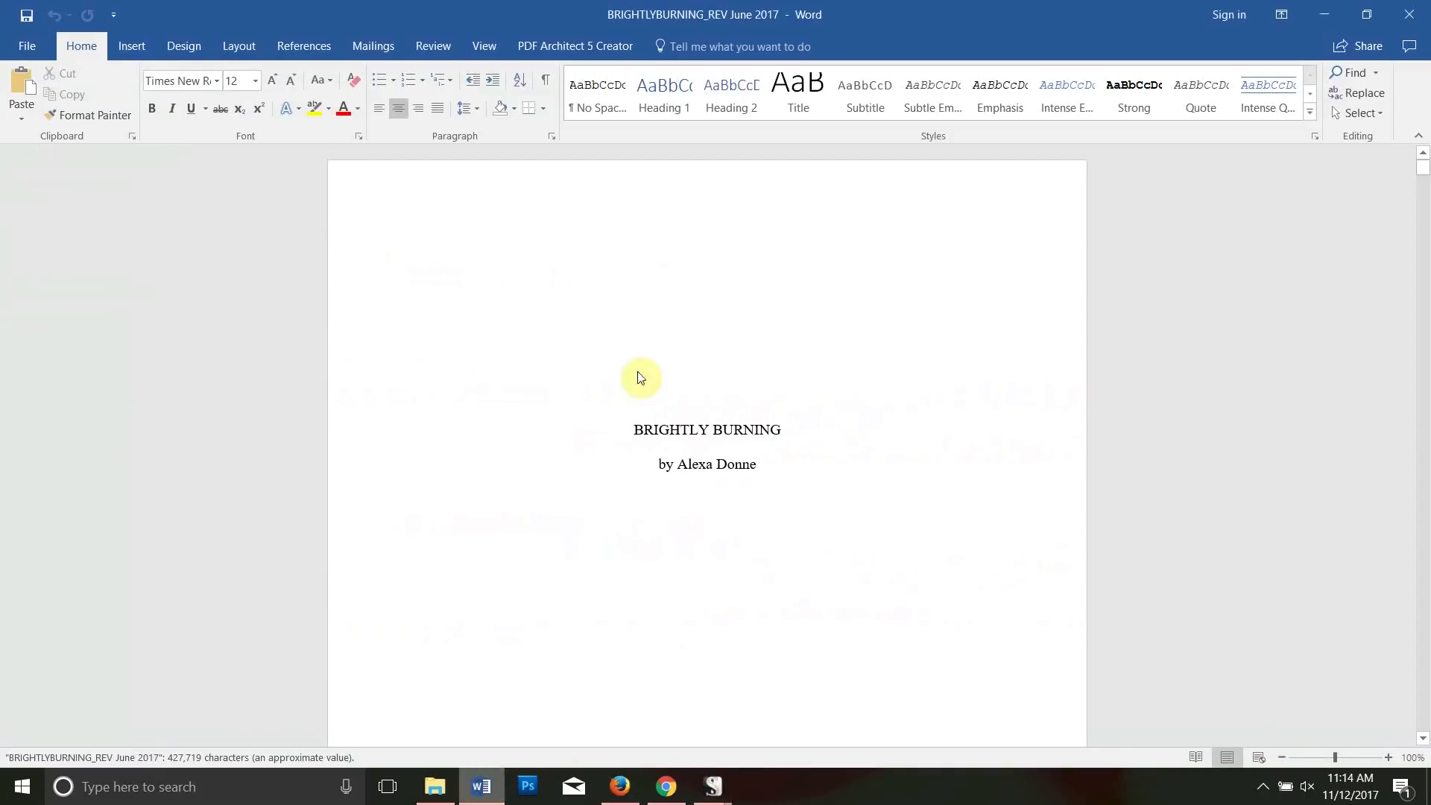
- Examine Chapter One's first page in the manuscript, including the page header and the blank lines above the chapter heading
scroll(918, 415, down, 10)
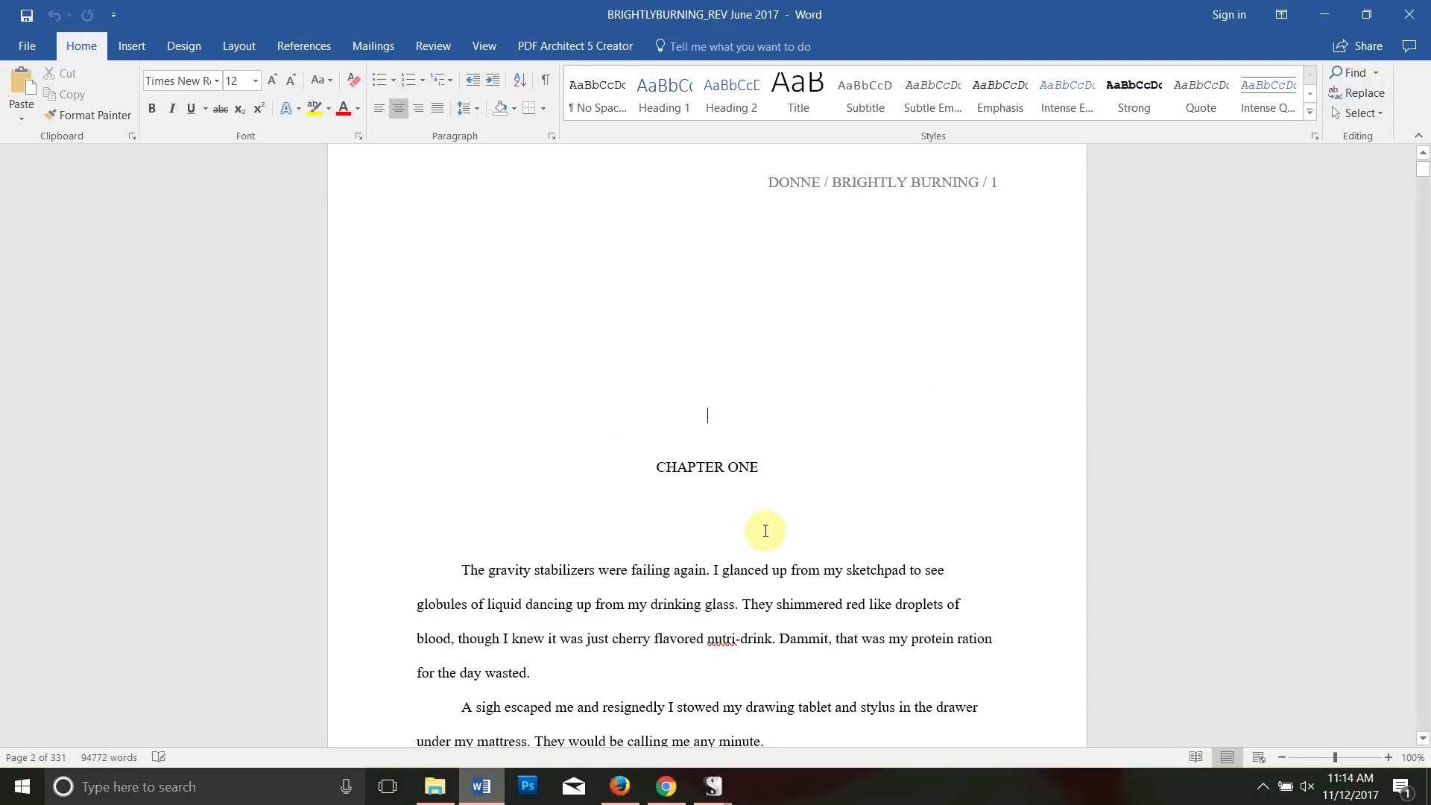
scroll(769, 522, down, 2)
scroll(769, 520, up, 2)
scroll(769, 520, down, 3)
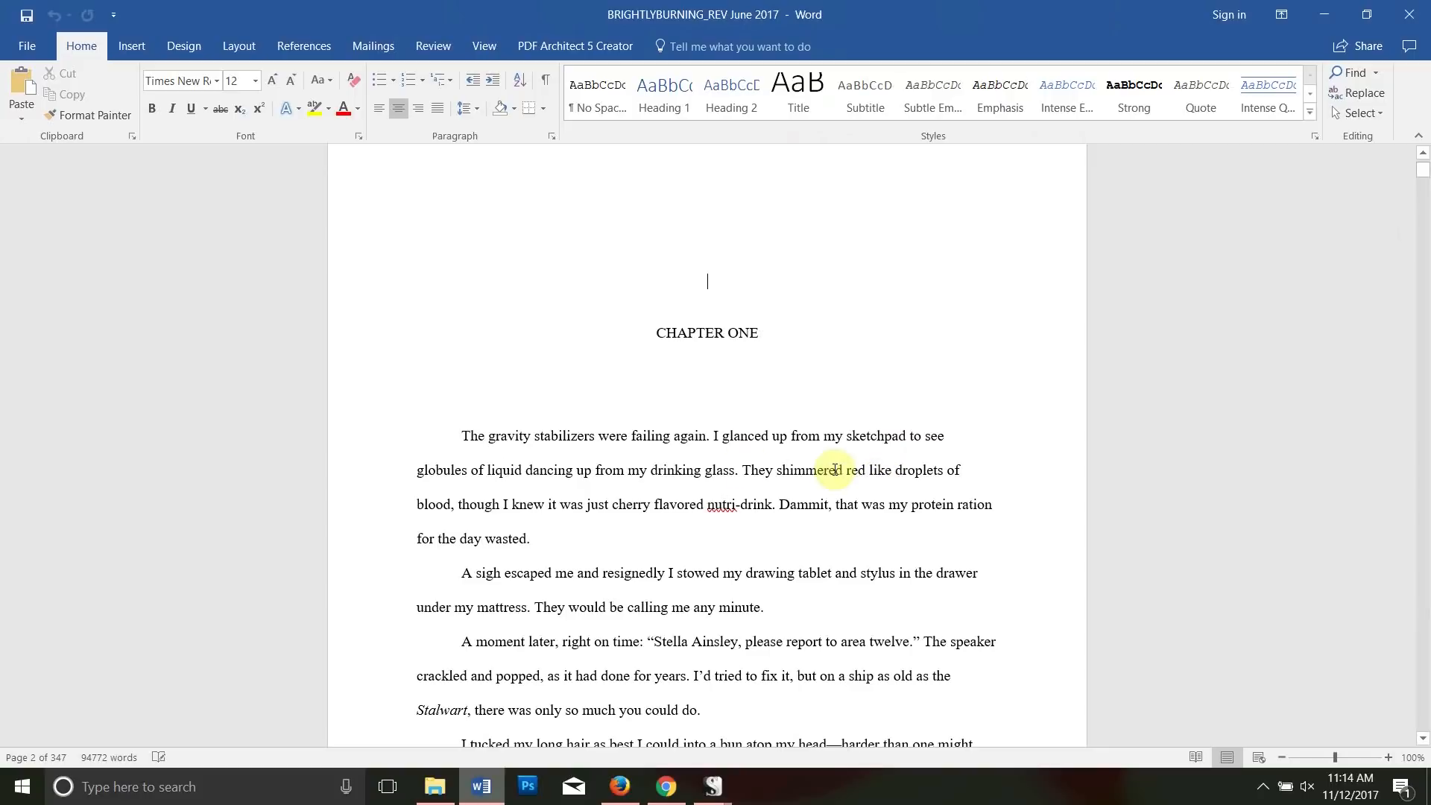
scroll(835, 394, up, 3)
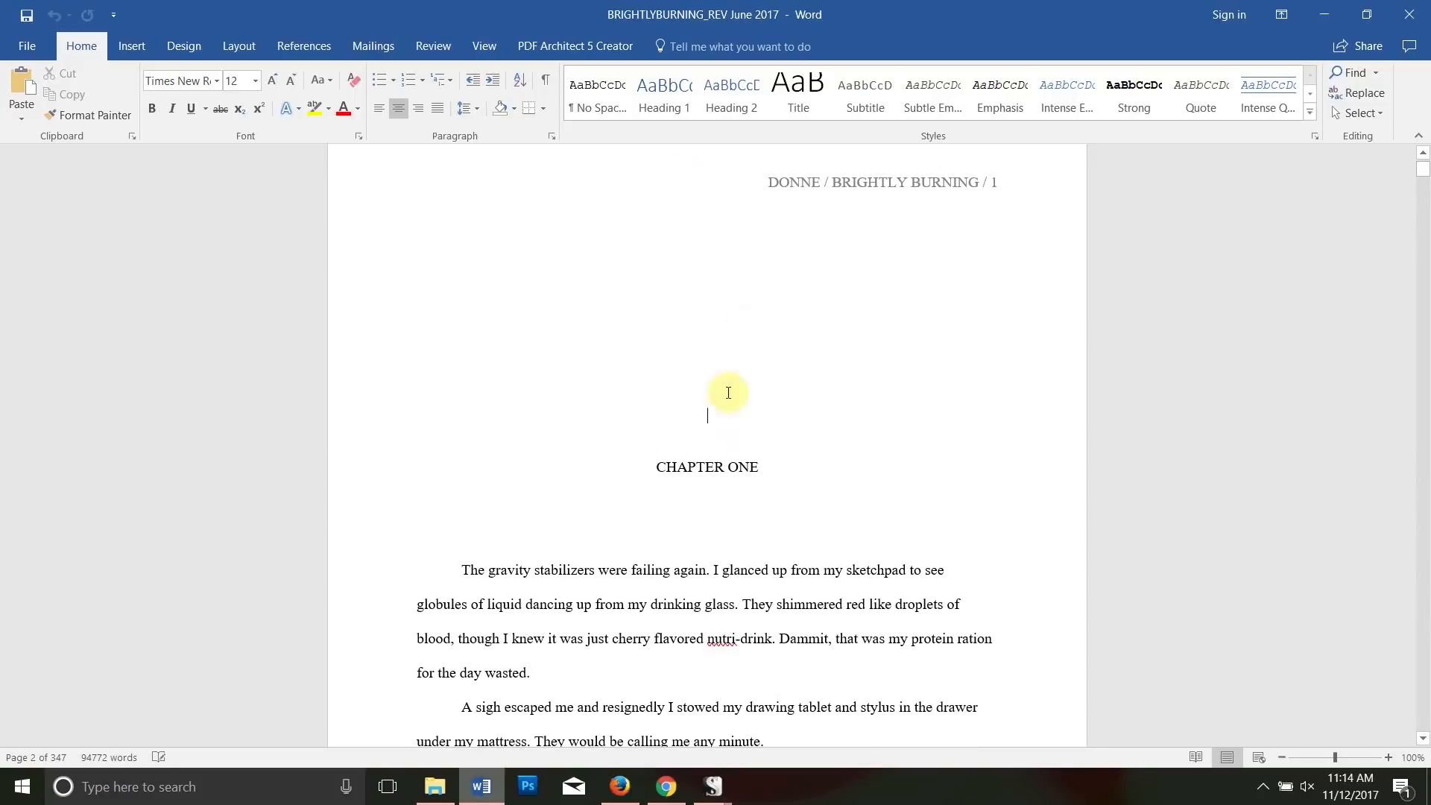
drag(714, 232, 734, 446)
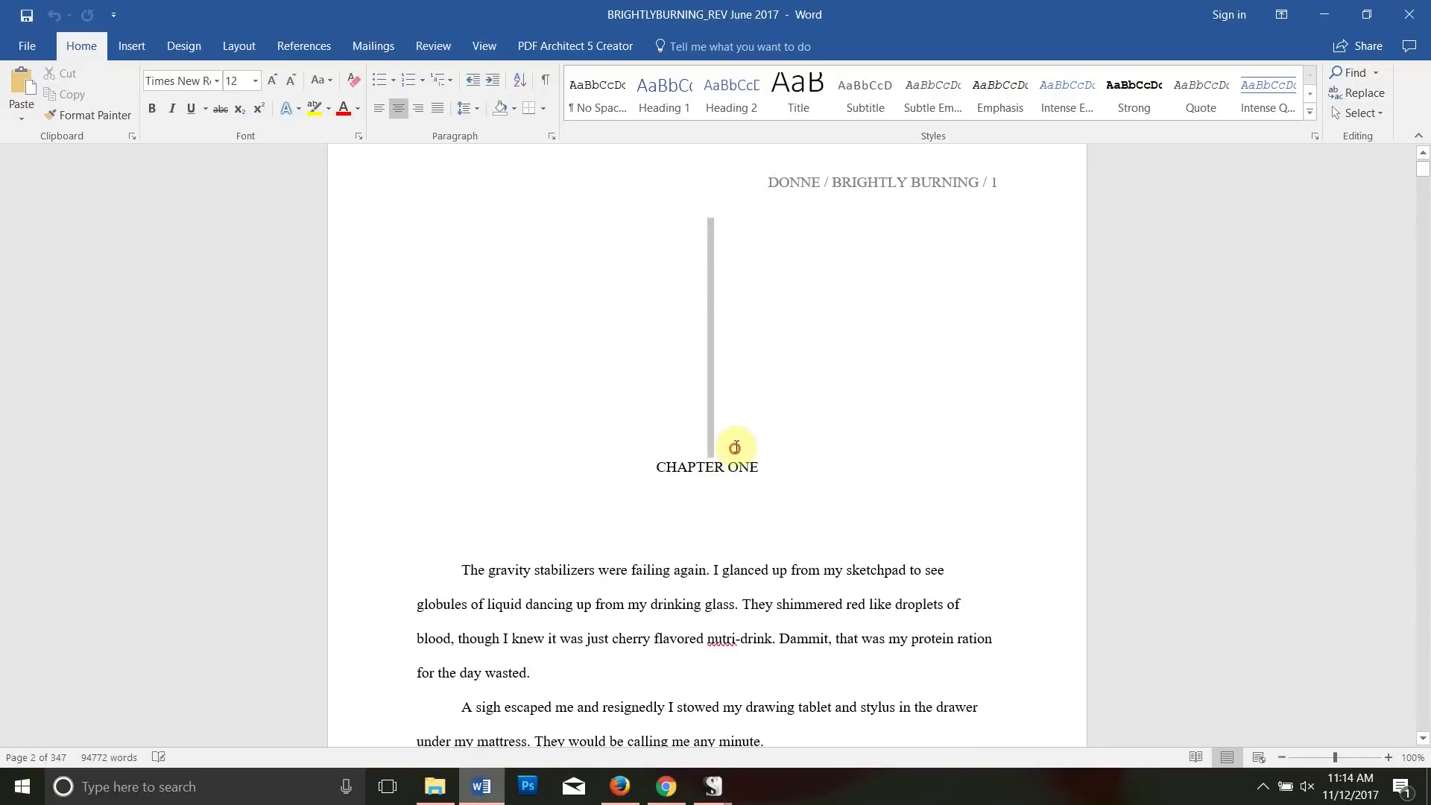
key(Delete)
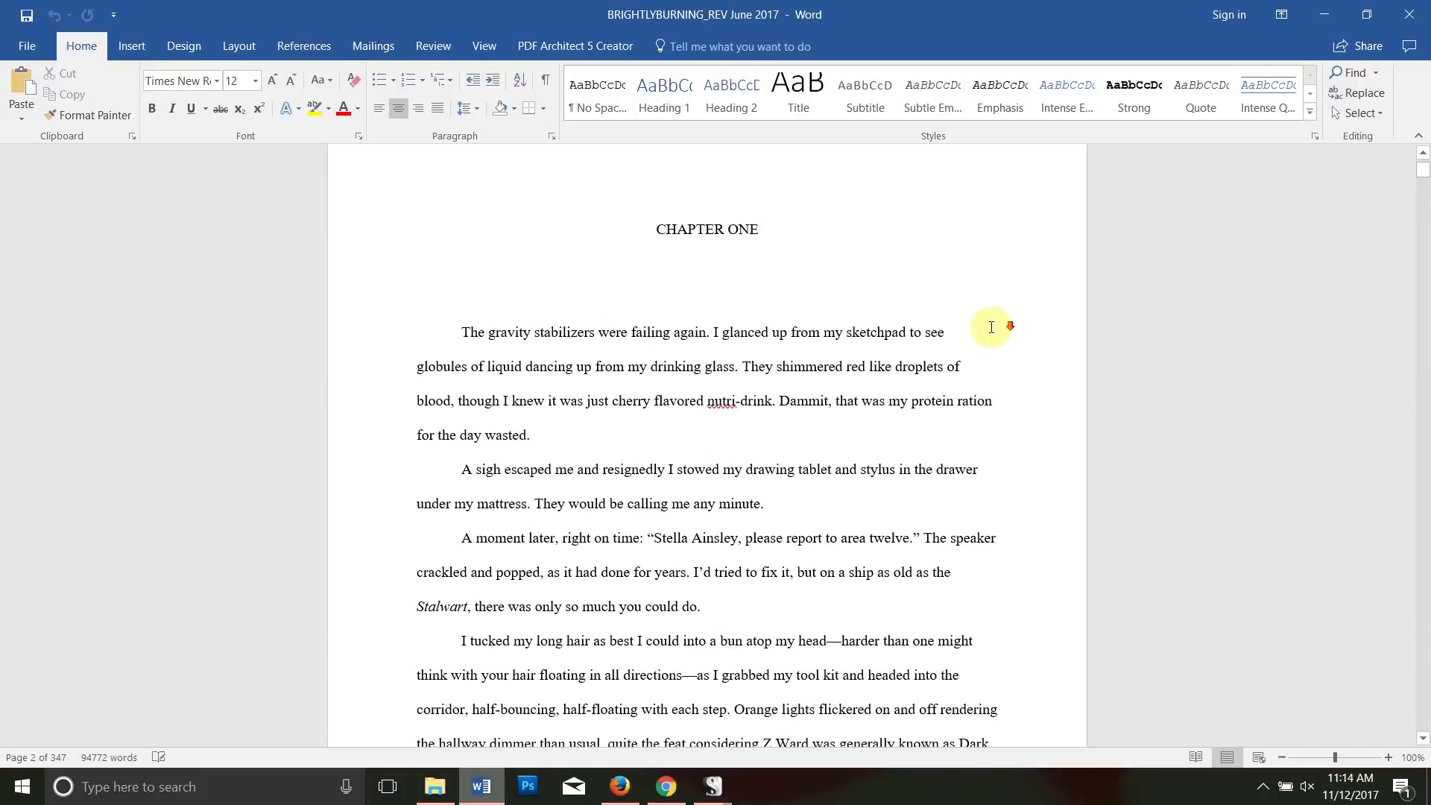
- Highlight the CHAPTER ONE heading to check the exact wording and capitalization that marks the chapter start
click(793, 182)
click(594, 198)
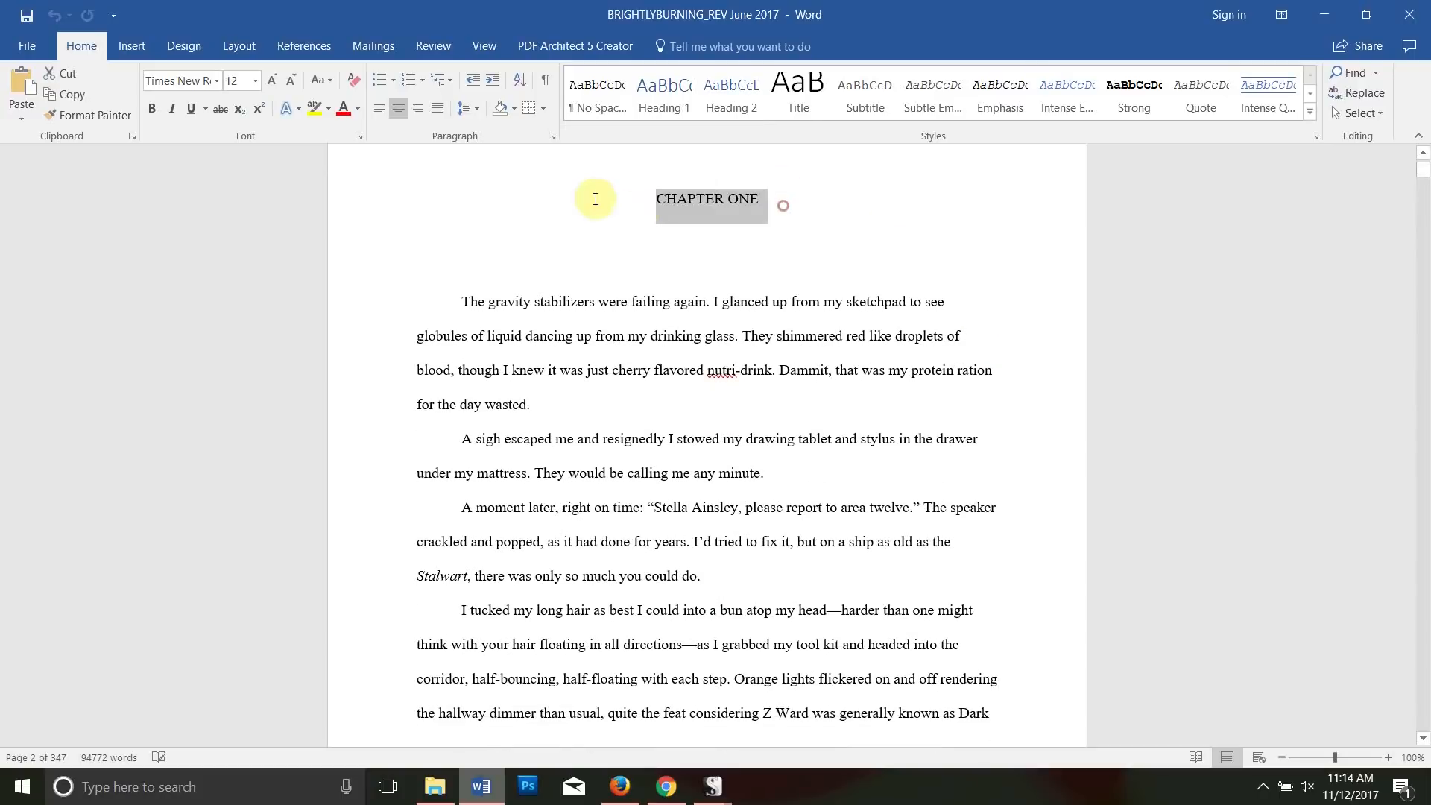
click(722, 305)
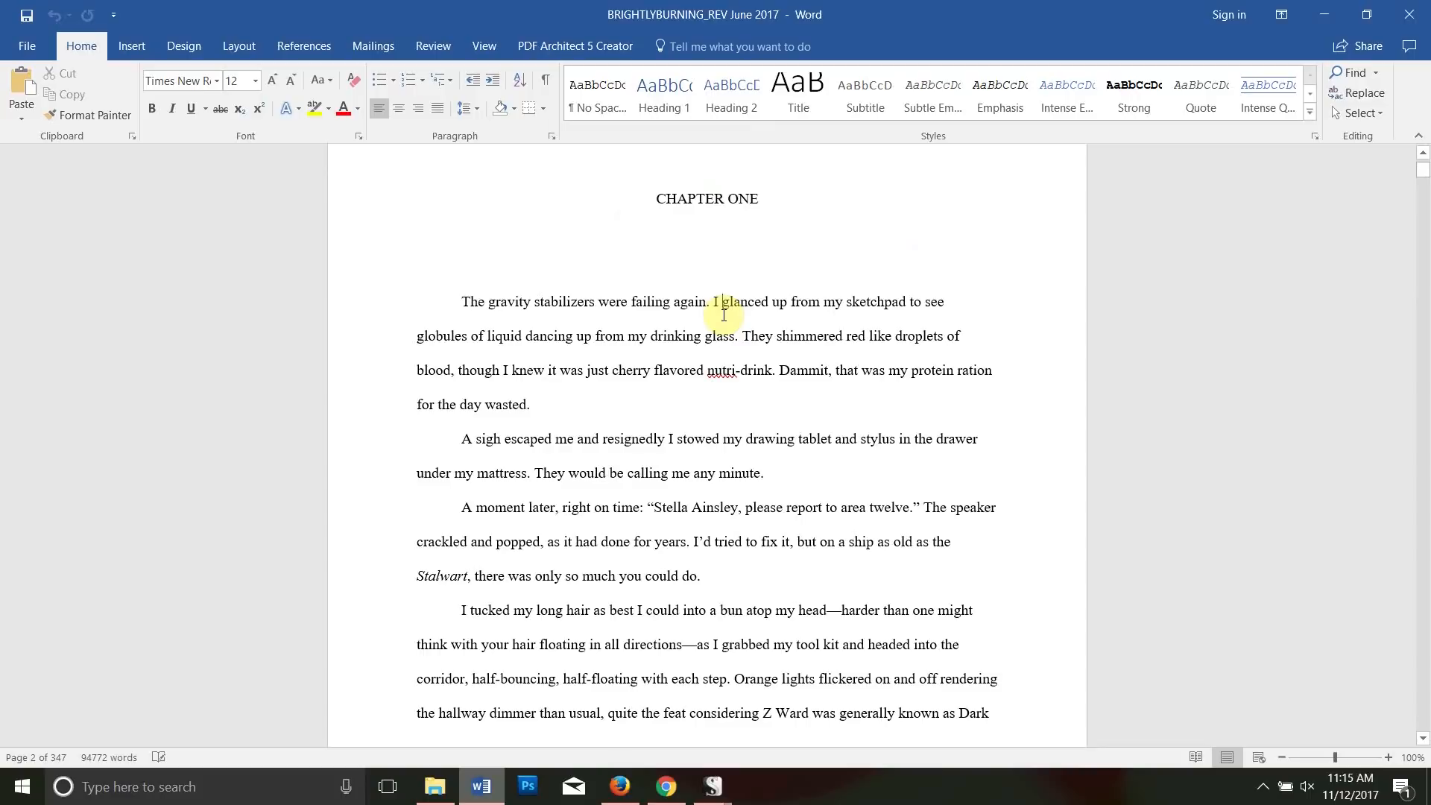
click(777, 198)
click(623, 200)
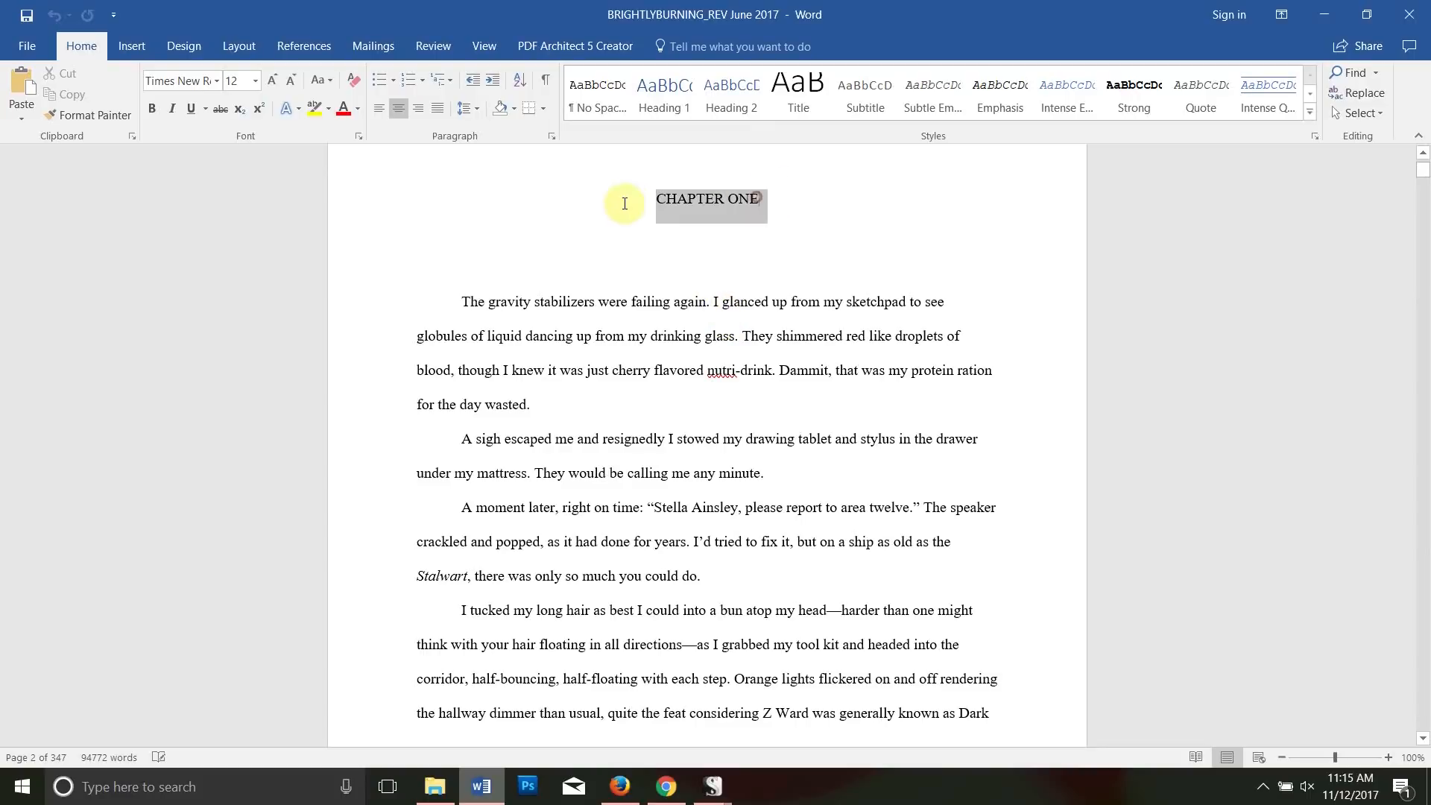
click(795, 277)
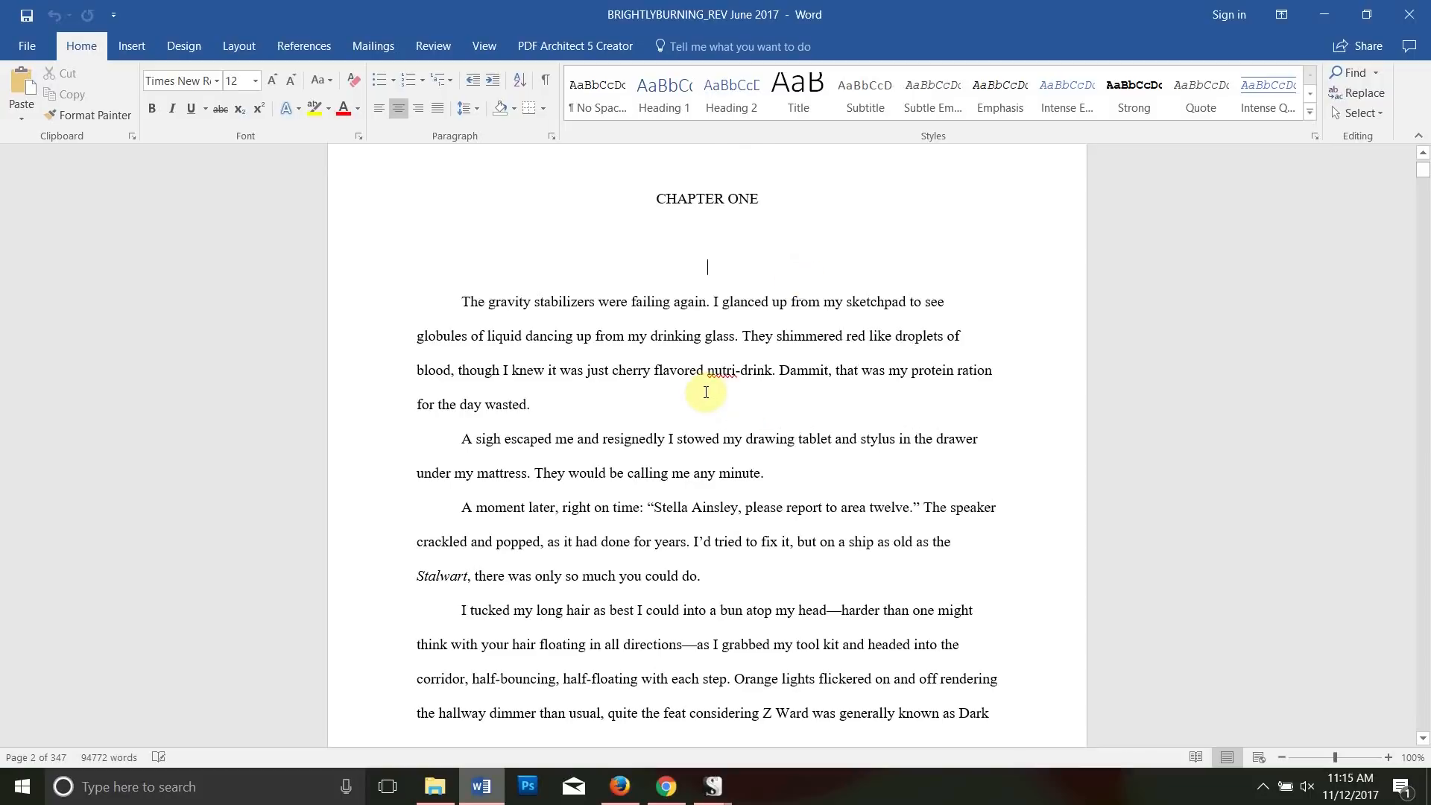
- Find the start of the next chapter and highlight its CHAPTER TWO heading to compare the wording
scroll(706, 392, down, 20)
scroll(693, 381, down, 20)
scroll(693, 380, down, 20)
scroll(693, 380, down, 12)
scroll(694, 382, down, 7)
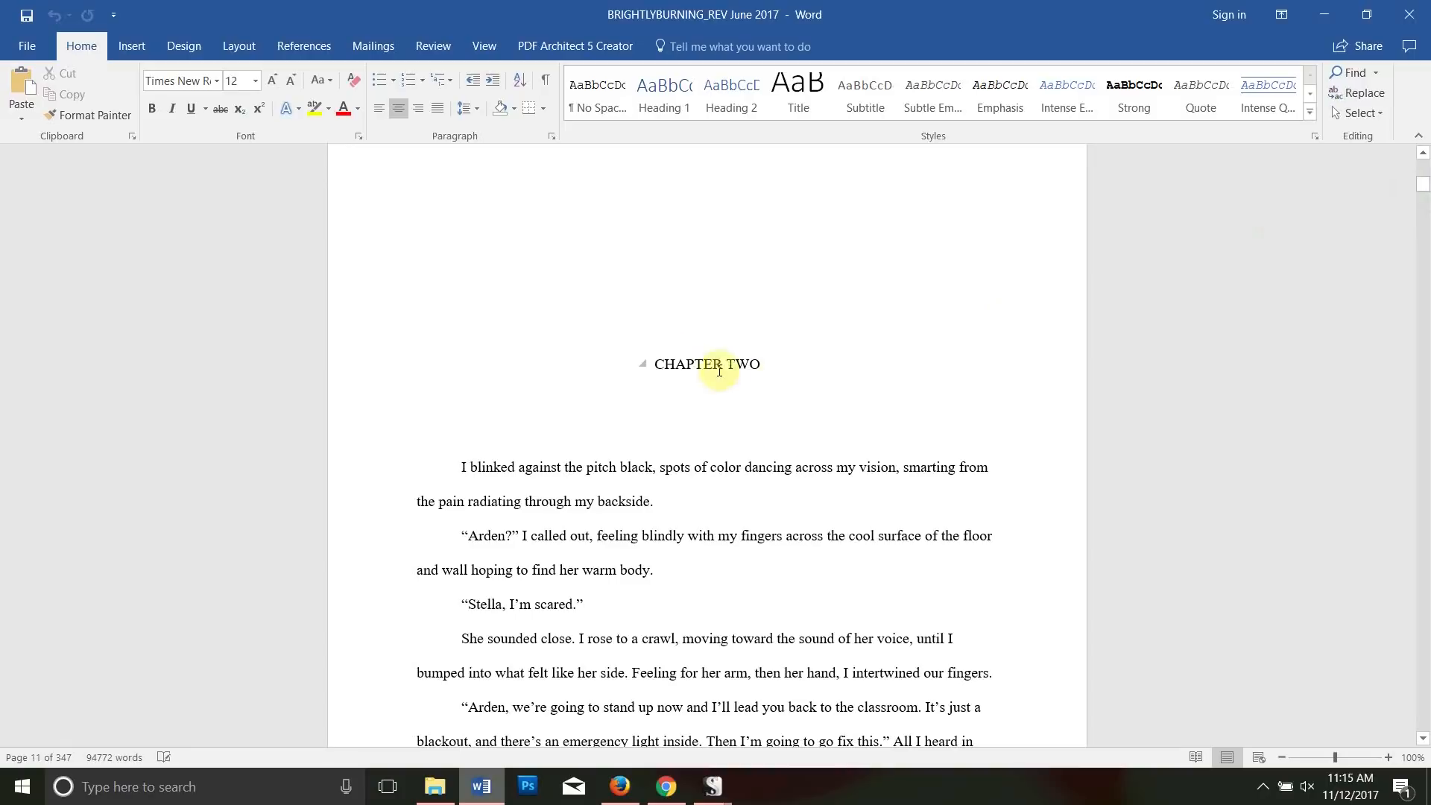
drag(649, 365, 880, 356)
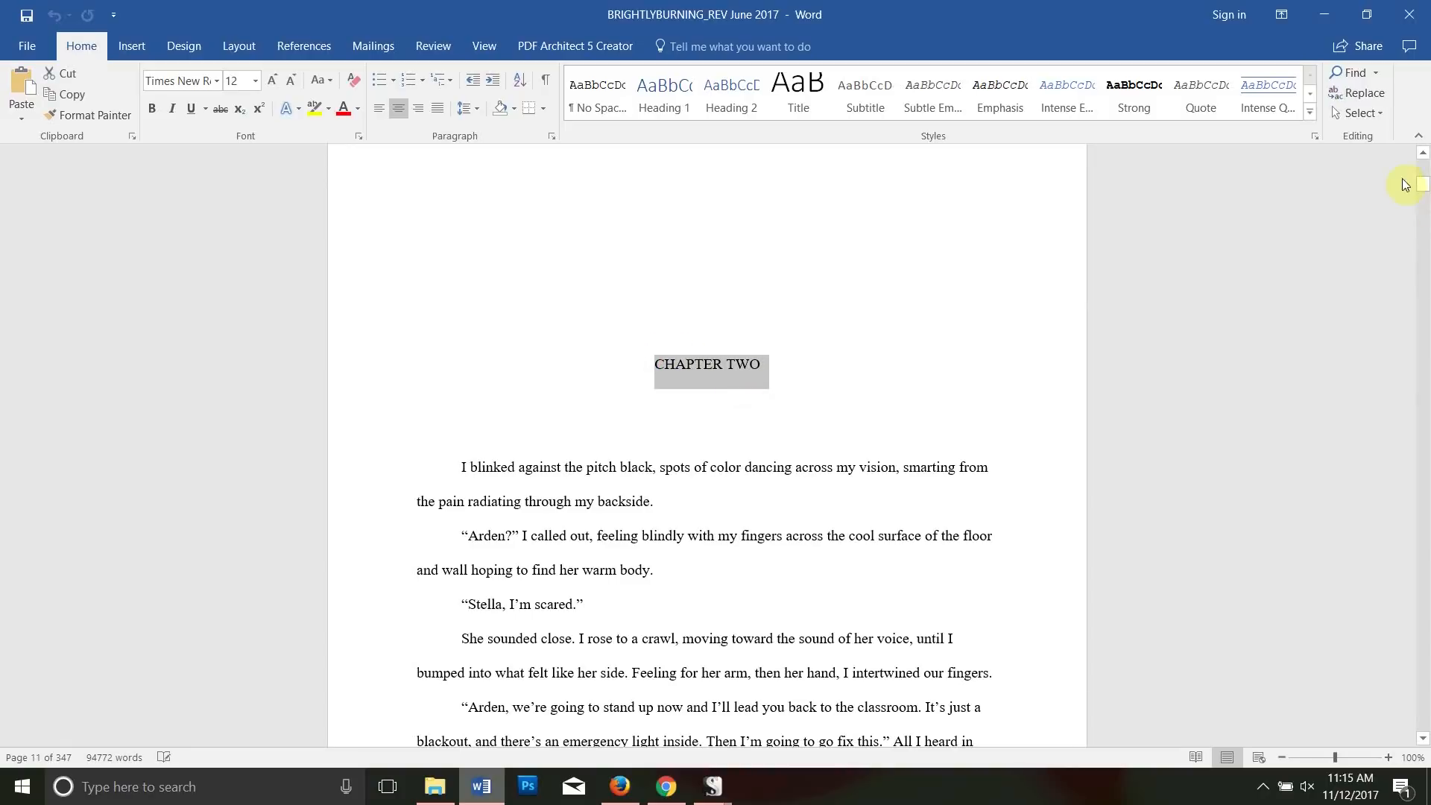
- Go back to the manuscript's opening pages, and return to the YouTubeNovelImport project in Scrivener
mouse_move(1424, 190)
mouse_down()
mouse_move(1425, 166)
mouse_move(1425, 178)
mouse_up()
scroll(961, 298, up, 15)
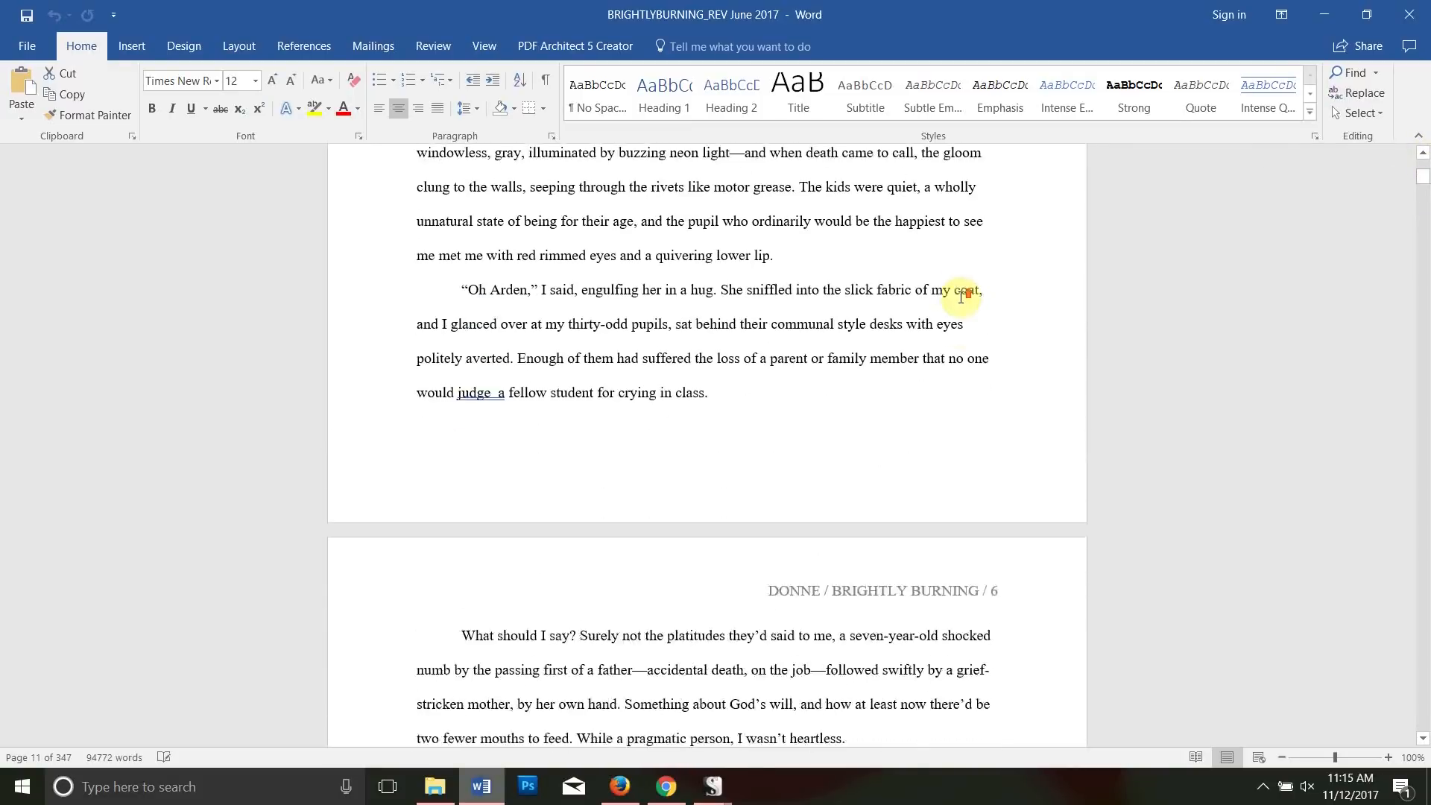
scroll(964, 298, up, 20)
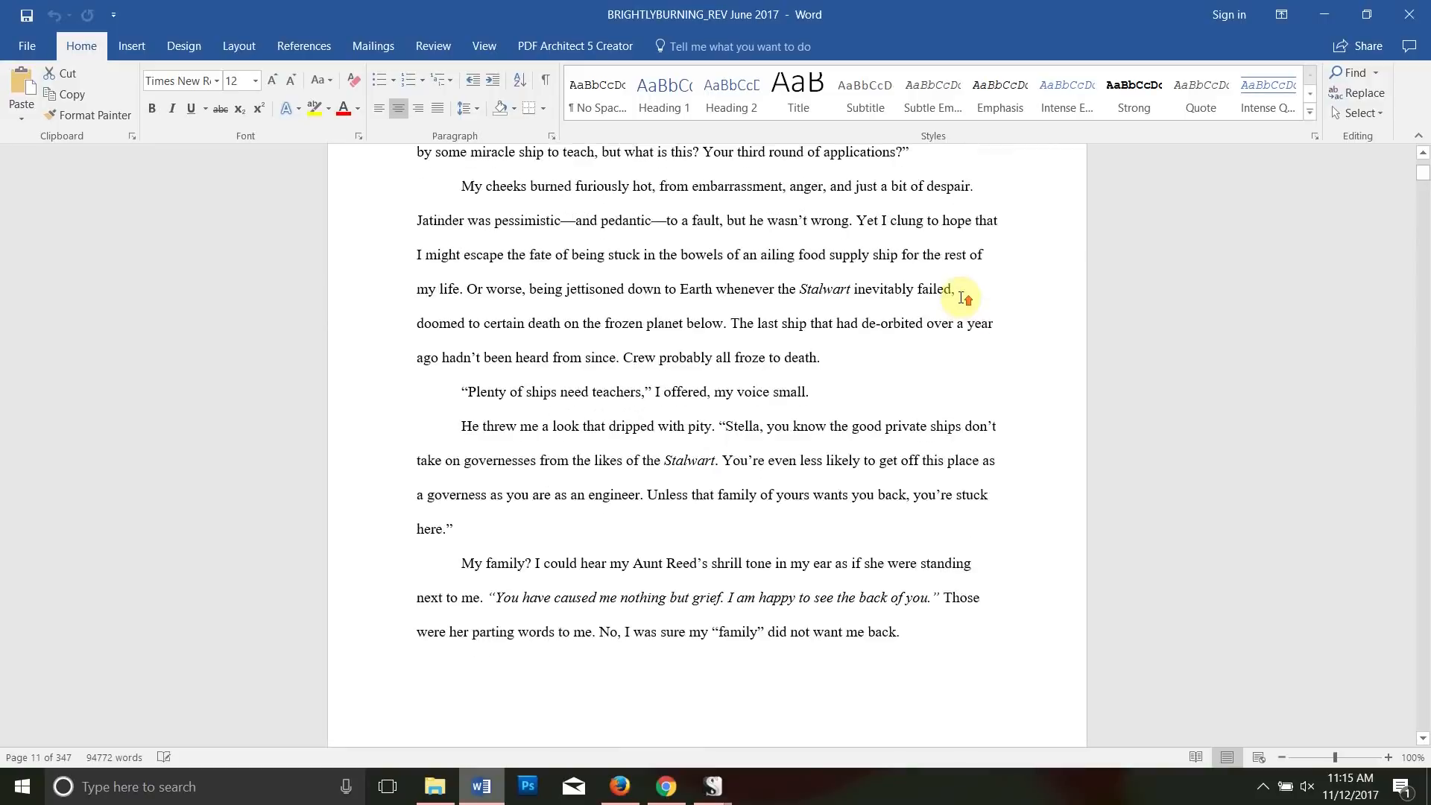
scroll(1014, 291, up, 5)
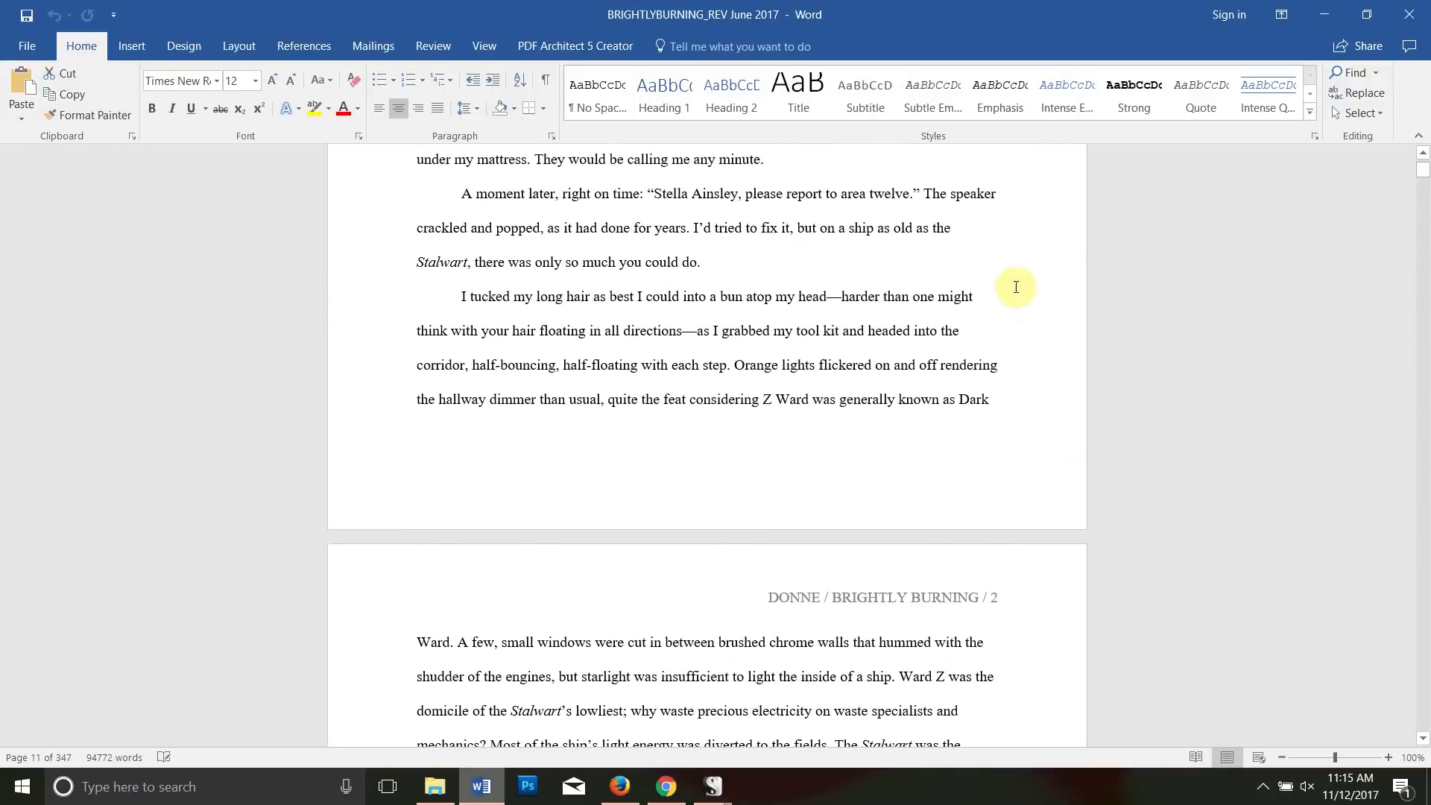
click(1321, 18)
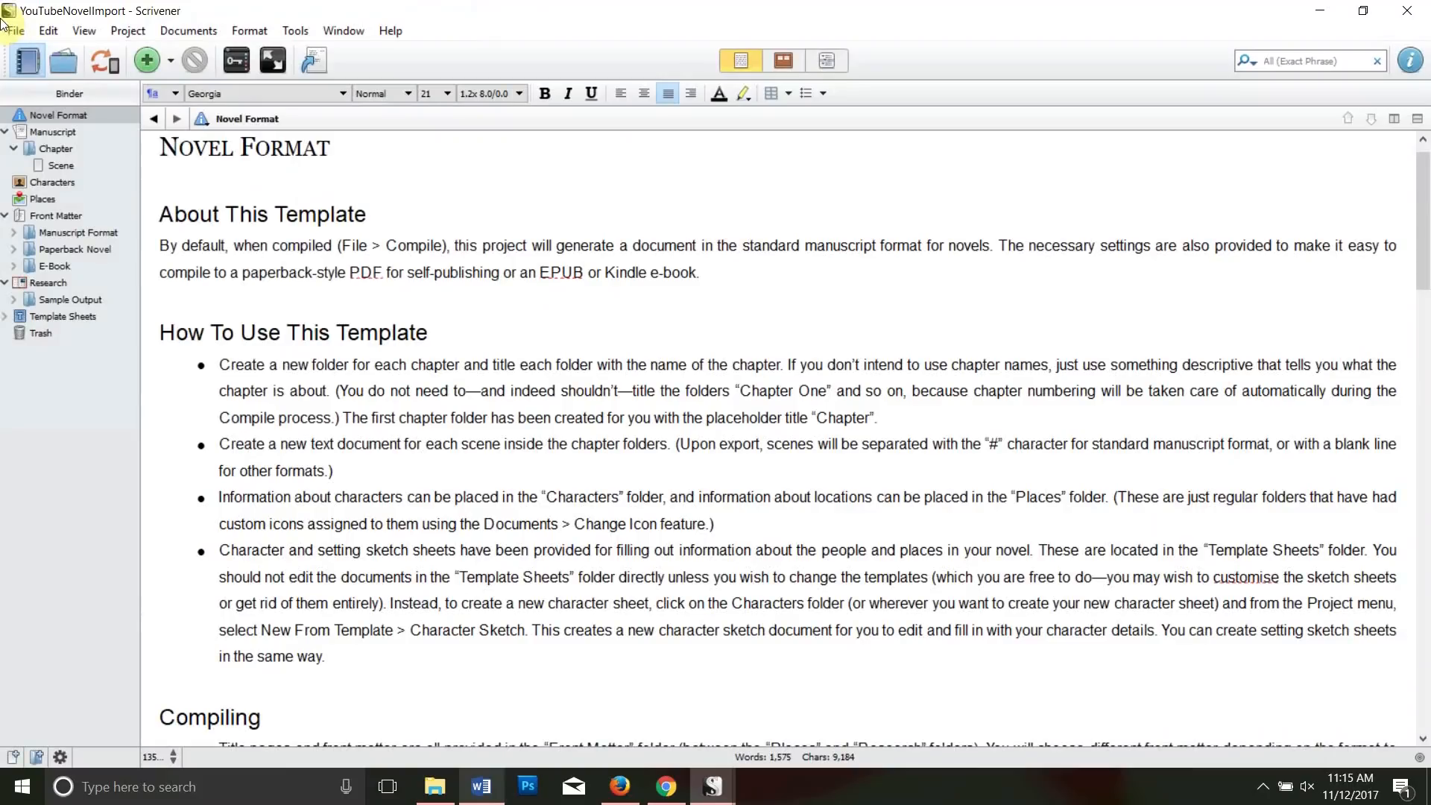
- Start an Import and Split and choose BRIGHTLYBURNING_REV June 2017 from the YouTube folder as the import file
click(4, 30)
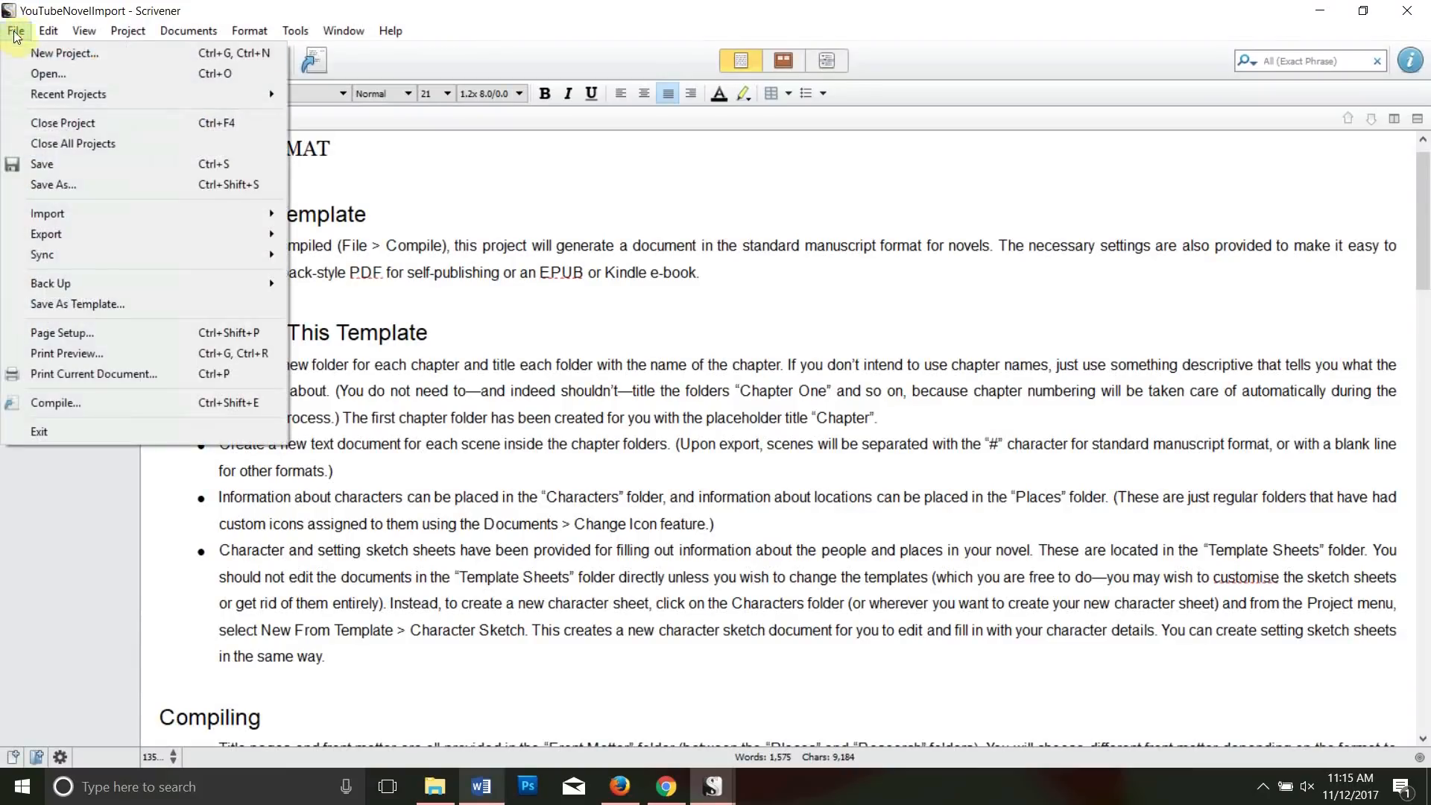
click(91, 222)
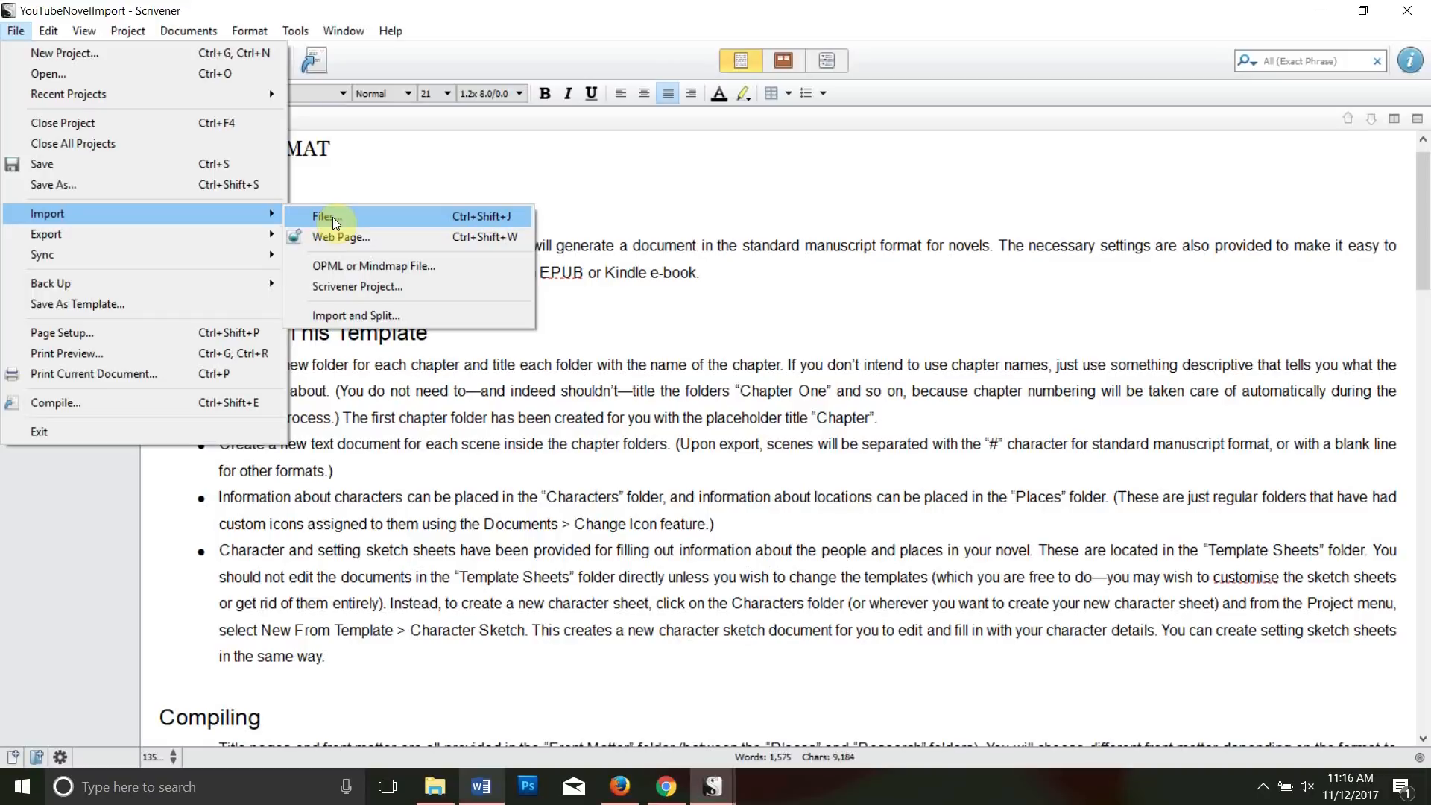
click(347, 314)
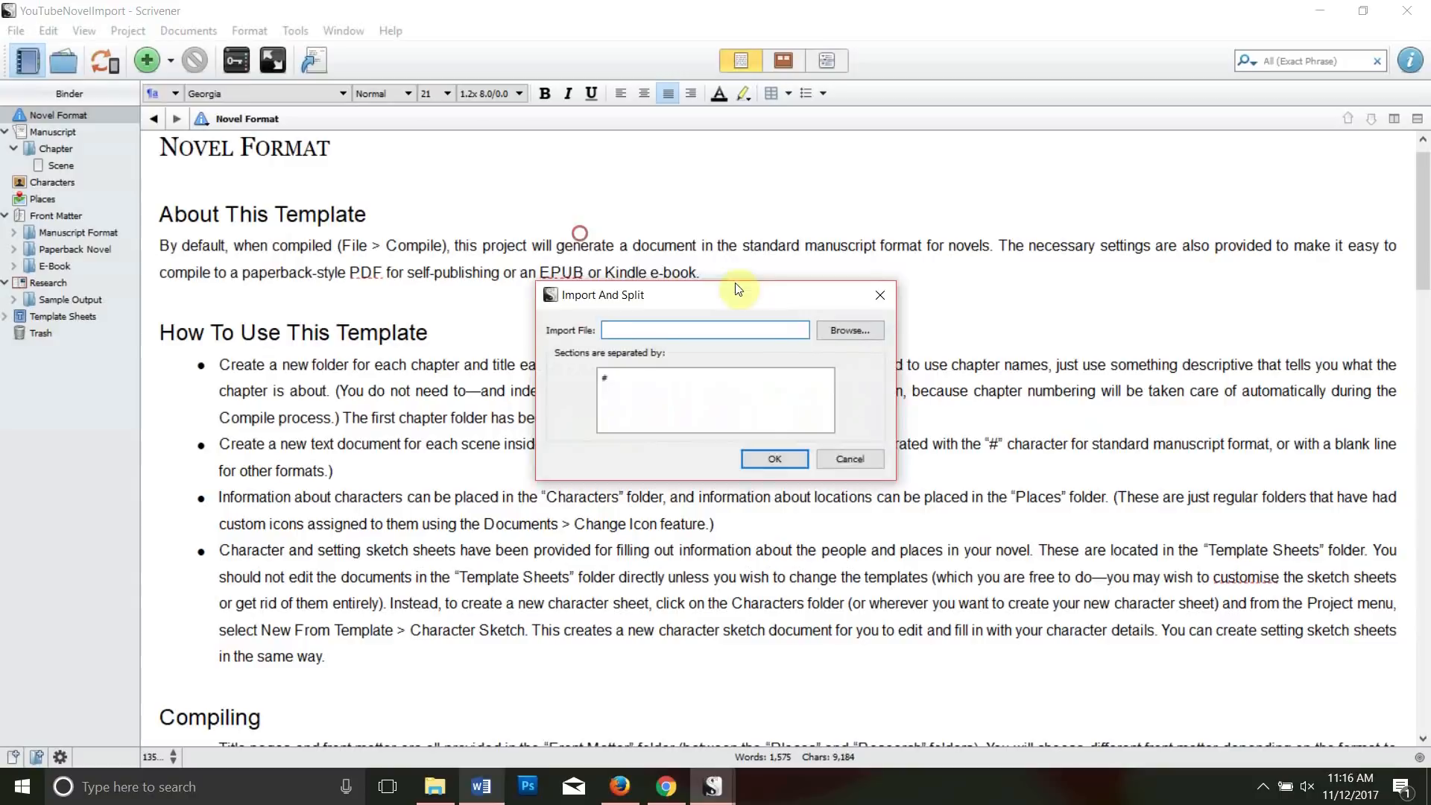
drag(738, 289, 761, 240)
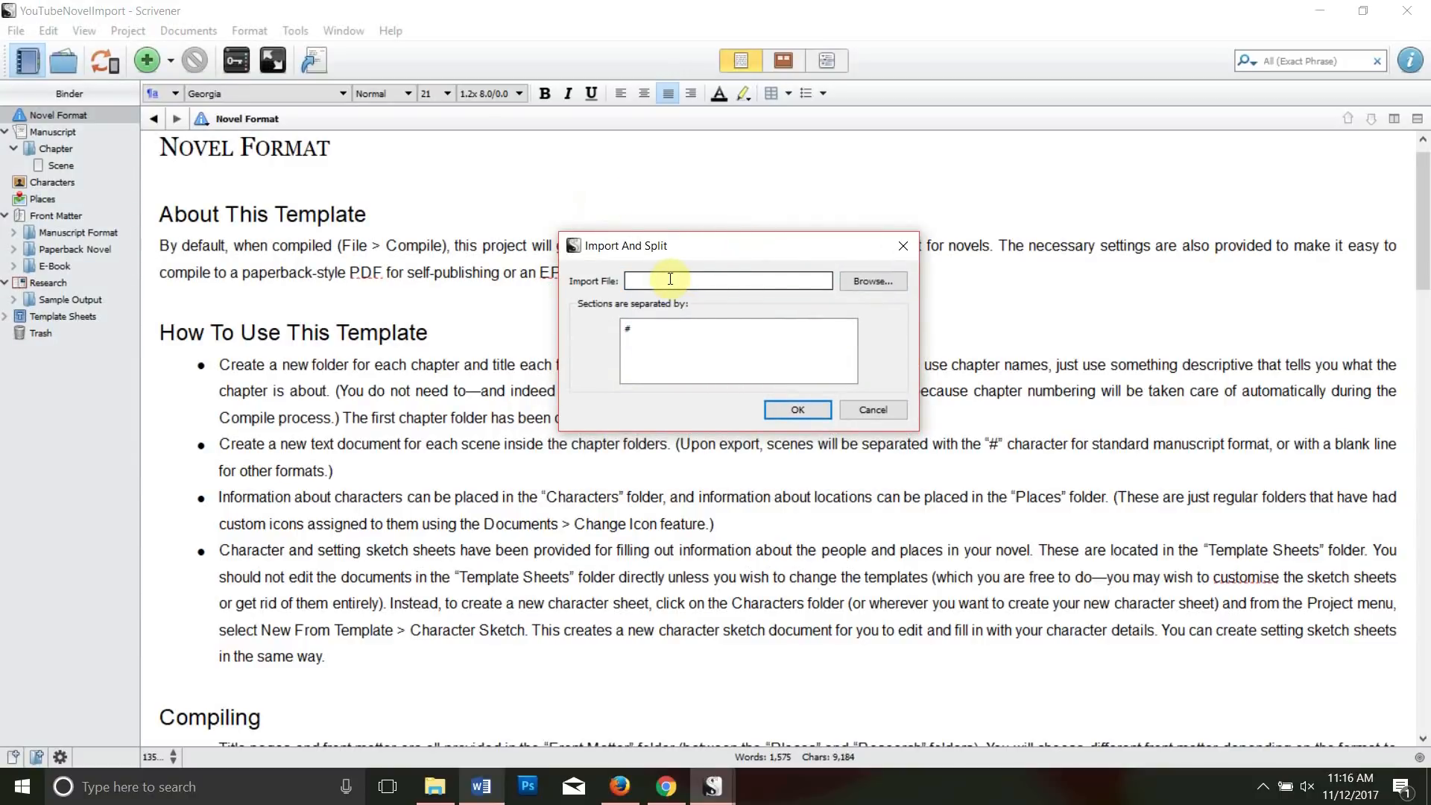
click(868, 282)
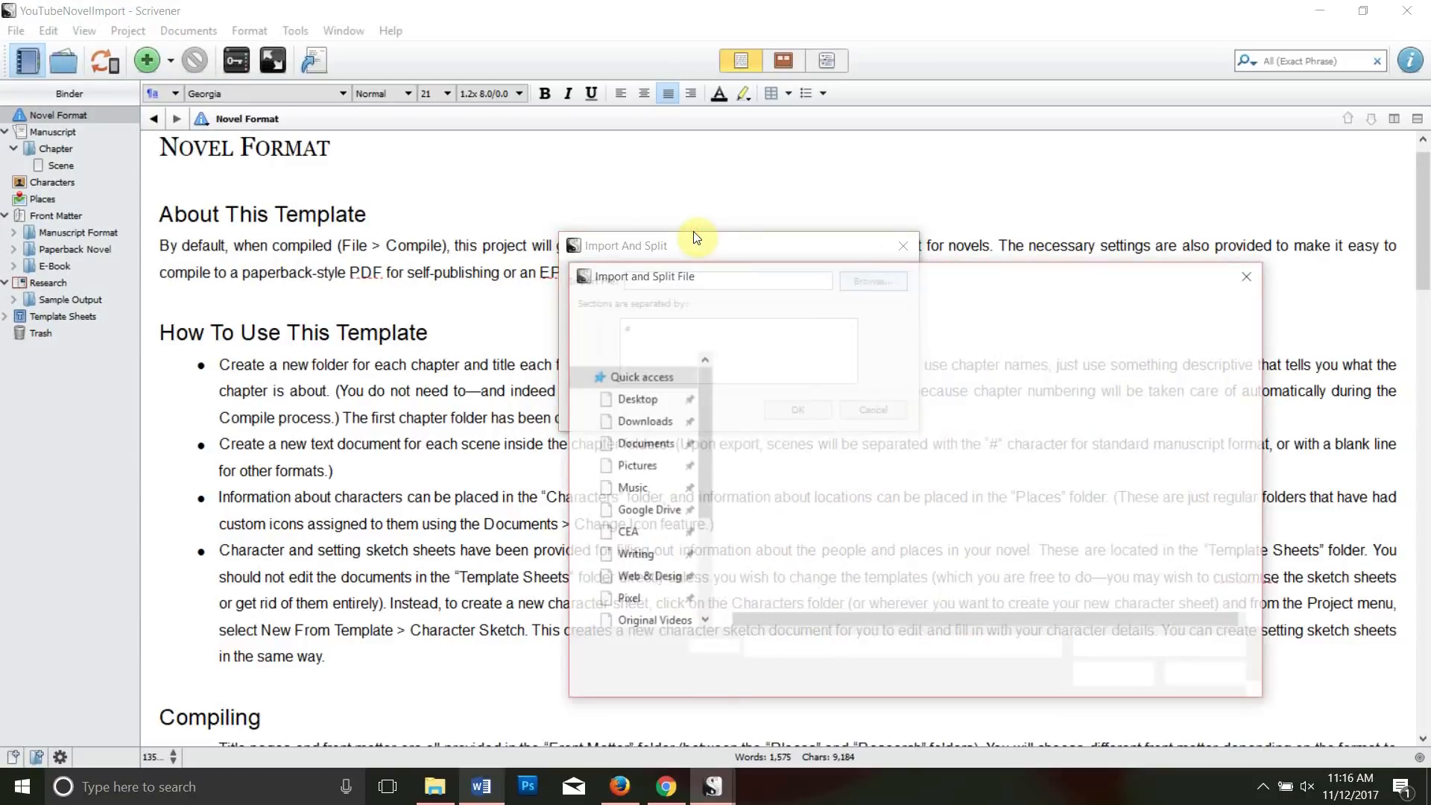
click(807, 448)
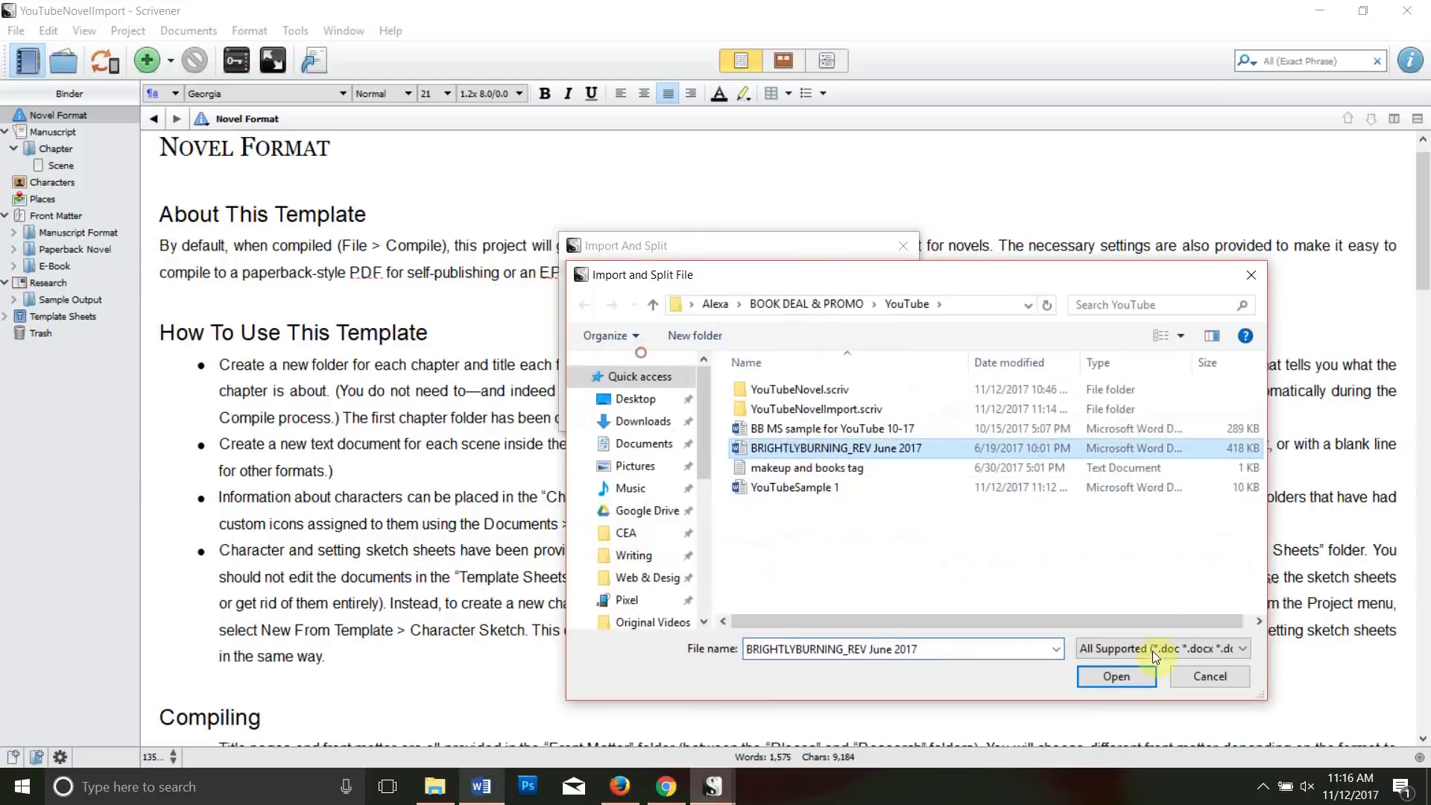
click(1116, 676)
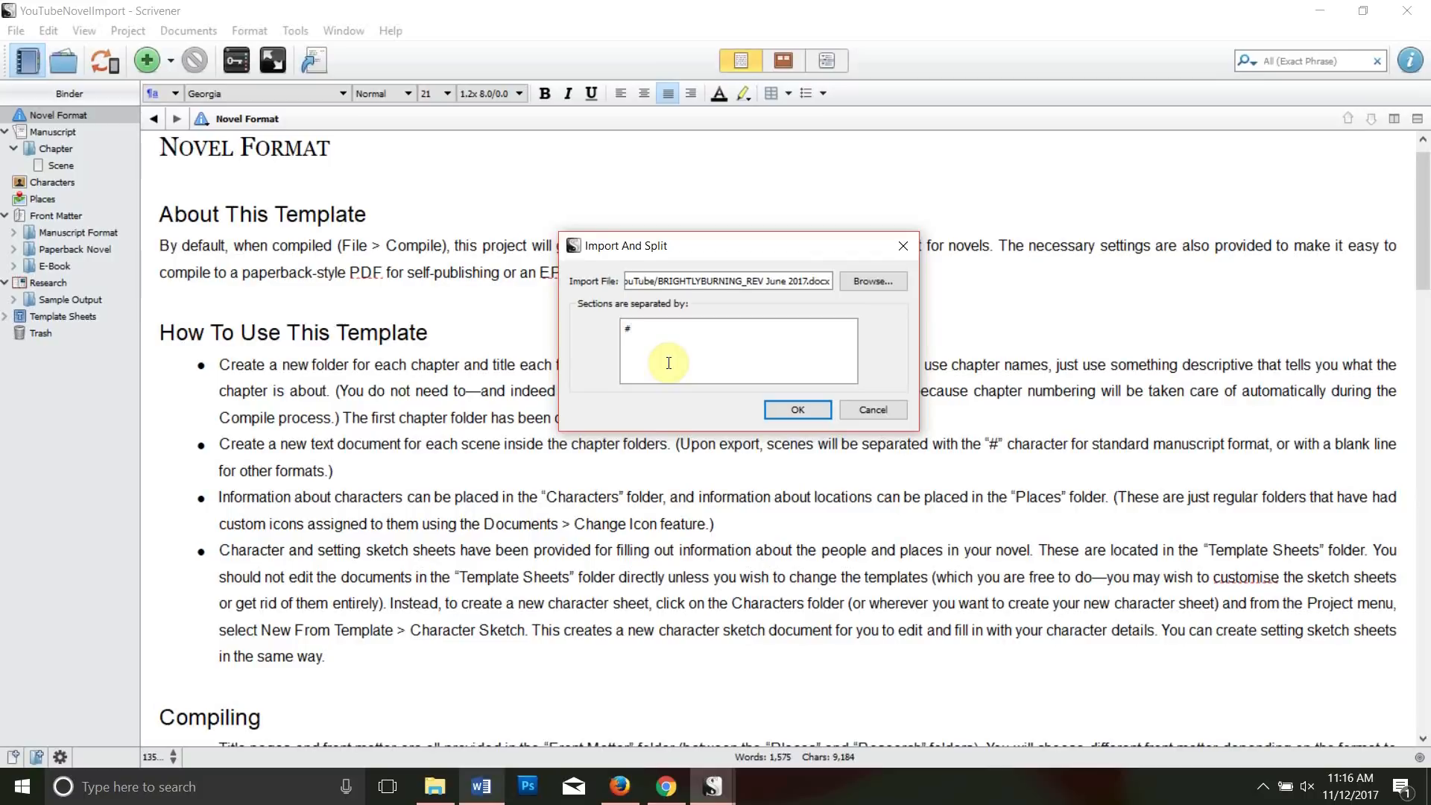
- Replace the # section separator with CHAPTER in all capitals
key(BackSpace)
text(cHAPTER)
drag(710, 333, 589, 341)
text(Chapter)
drag(677, 334, 593, 331)
text(CHAPTER)
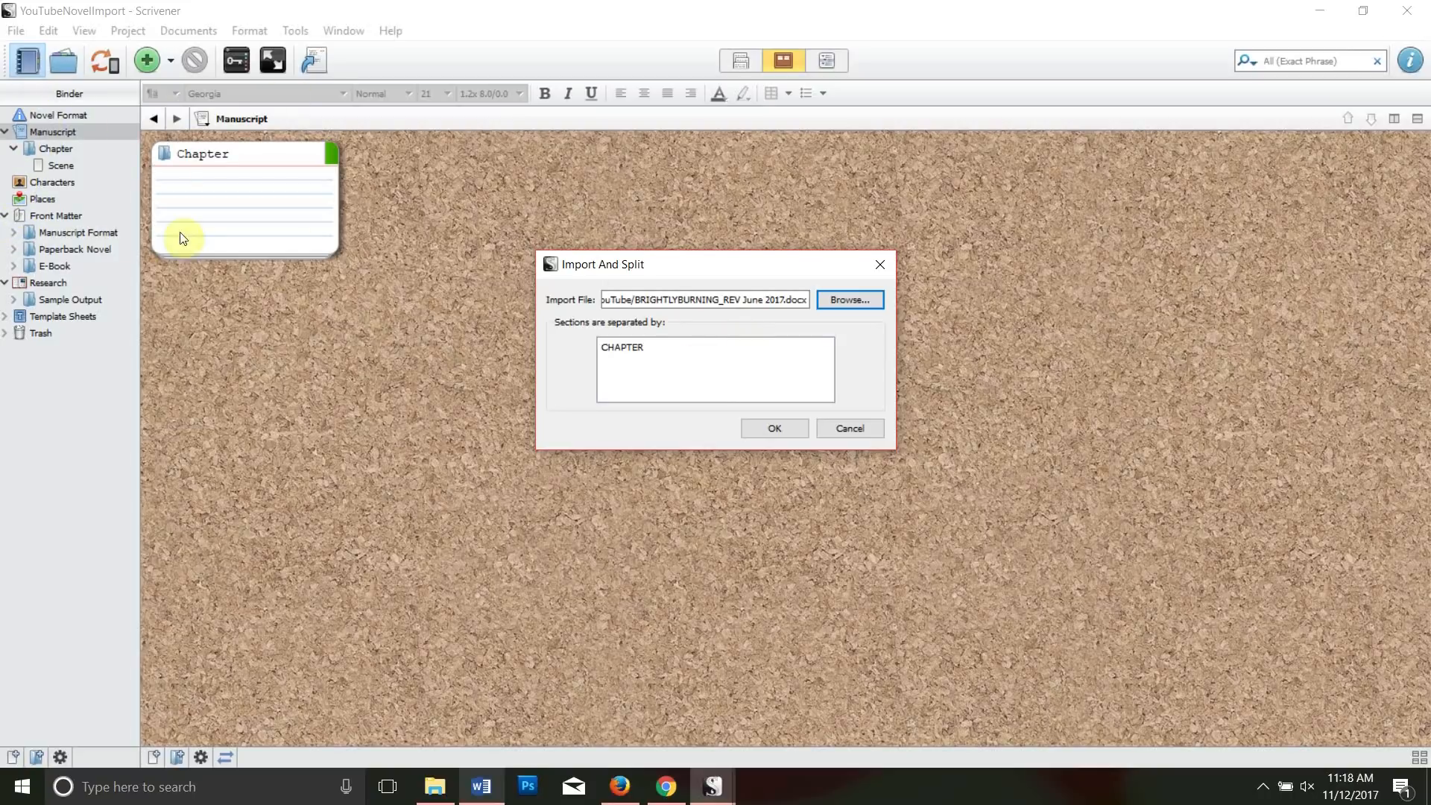
- Run the Import and Split of the manuscript file with CHAPTER as the section separator
click(693, 373)
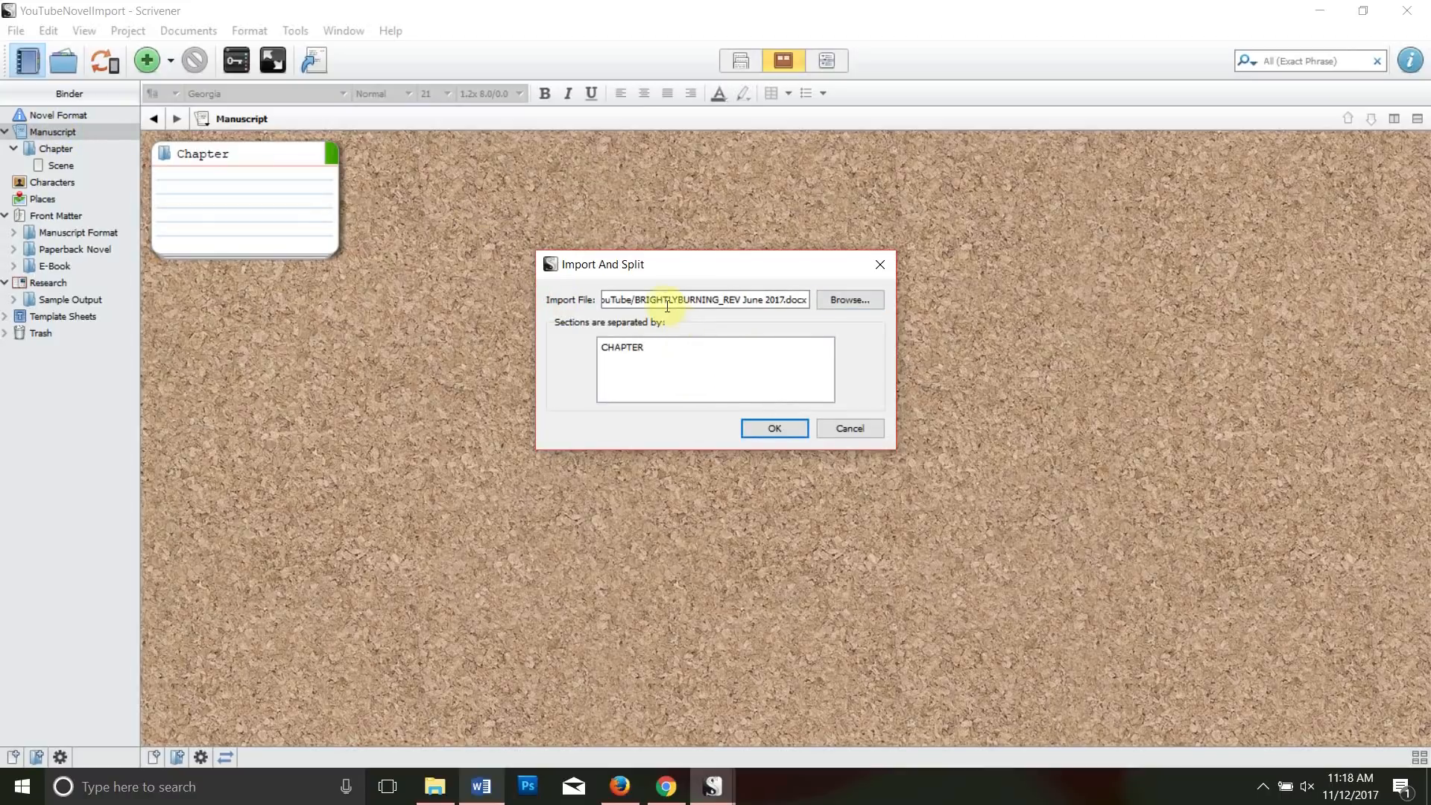
double_click(602, 348)
click(676, 351)
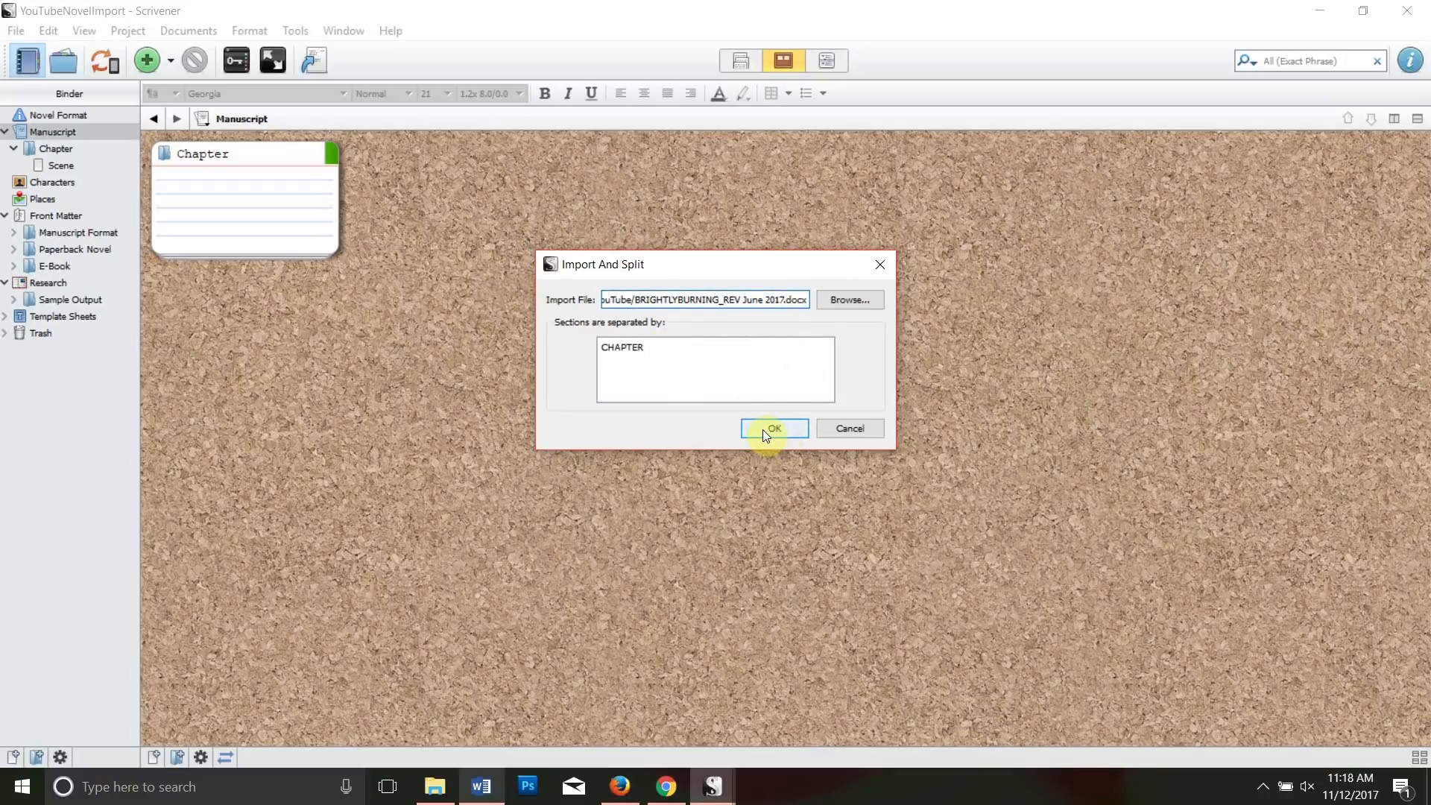
click(610, 345)
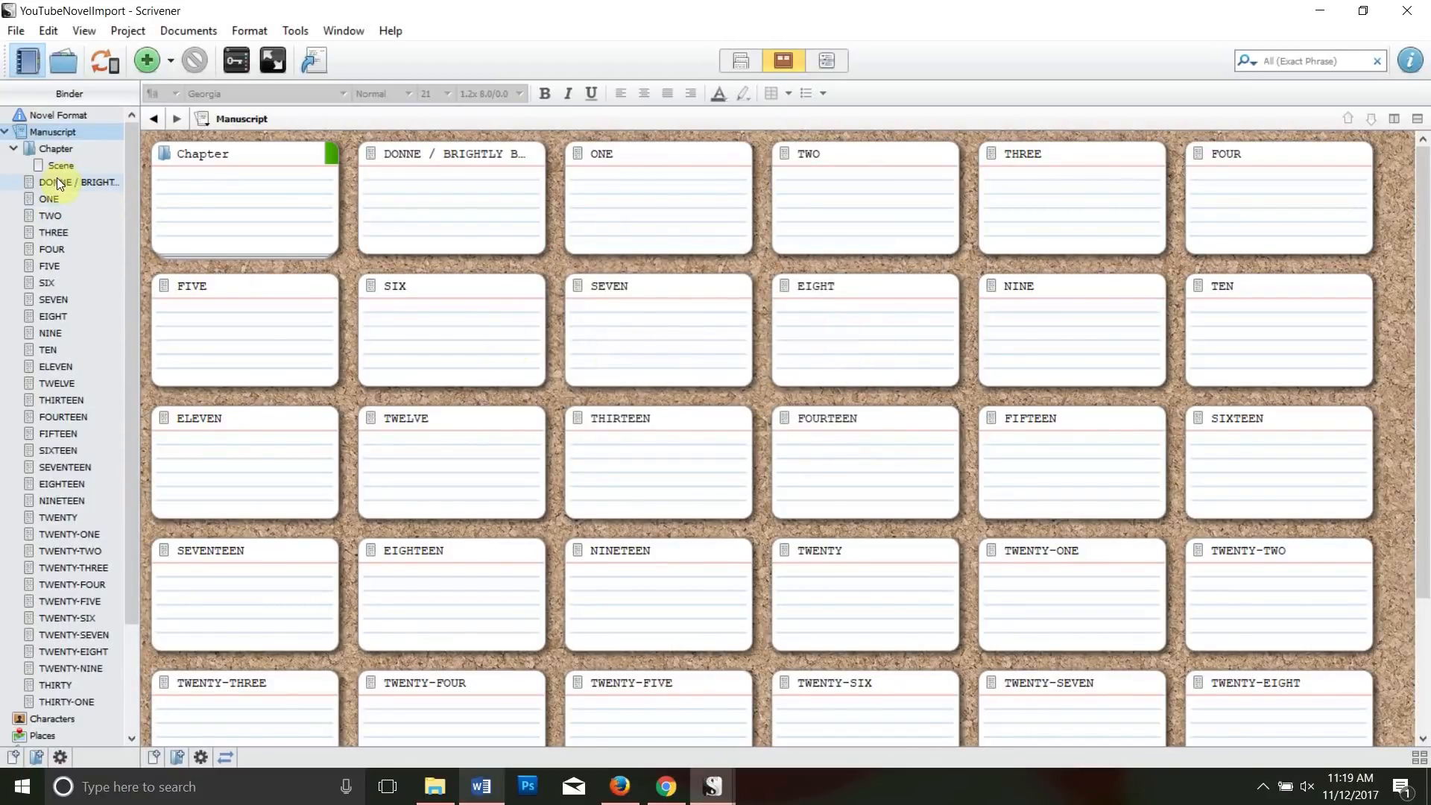
- Check the imported title page and the documents ONE, TWO and THREE to see how the manuscript was split
click(56, 196)
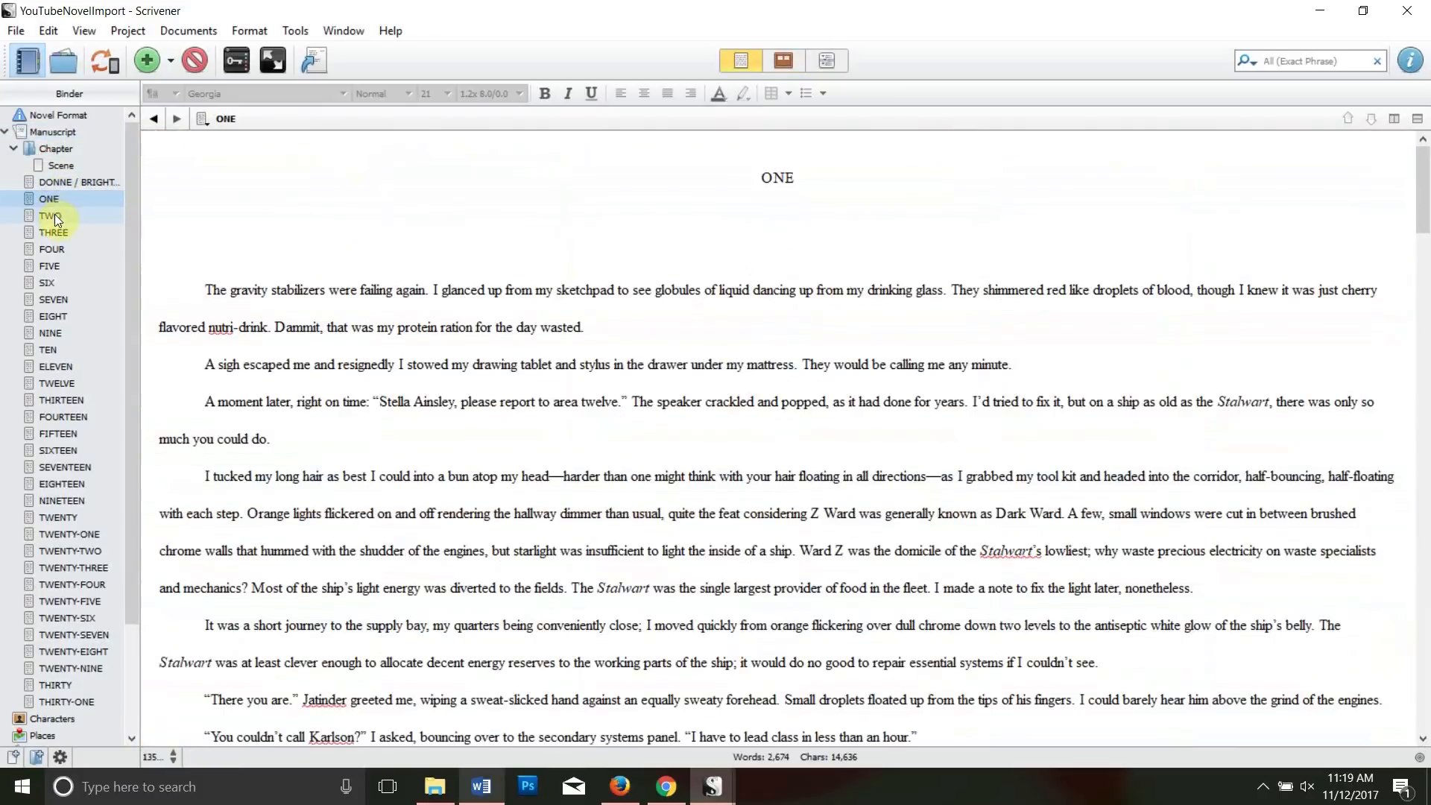
click(50, 181)
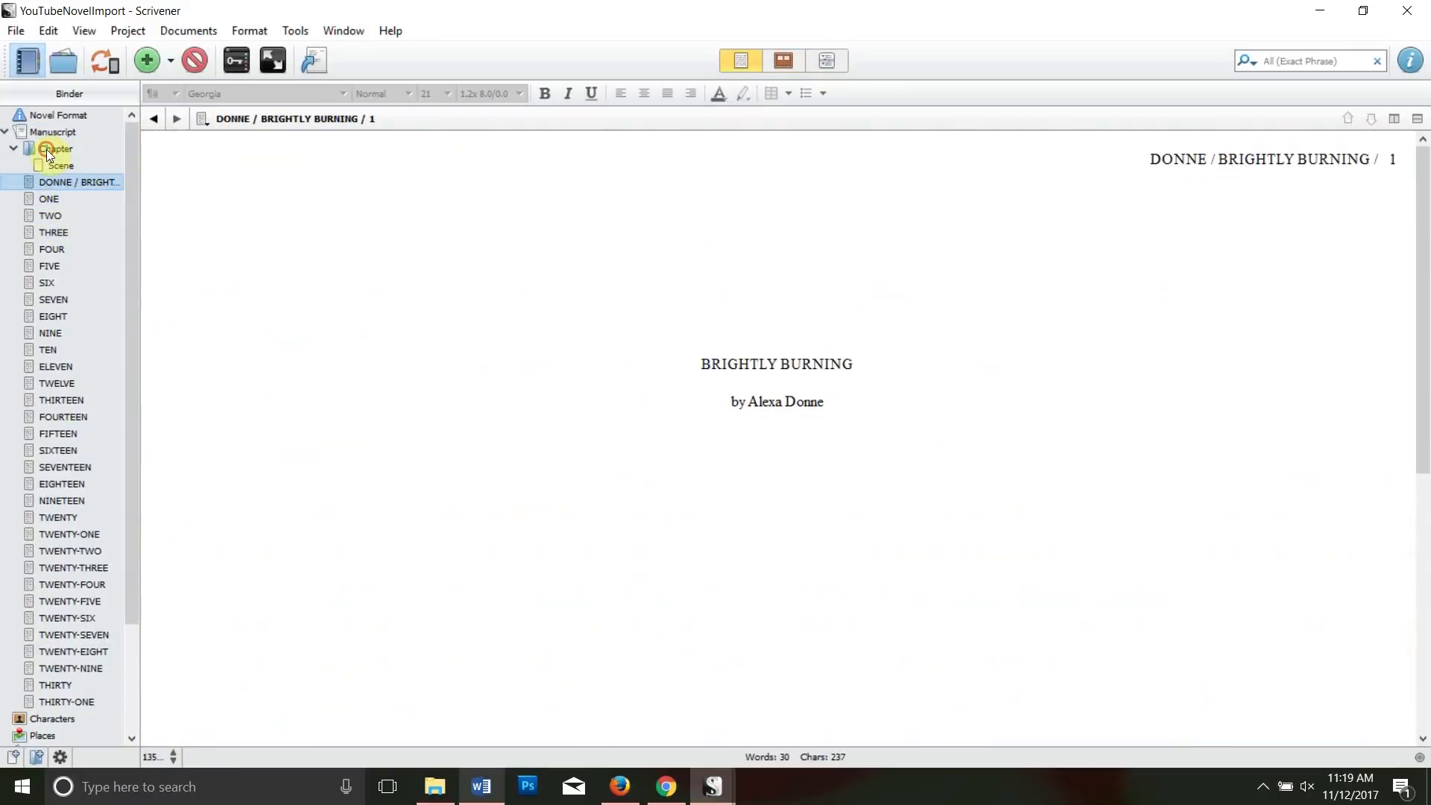
click(48, 200)
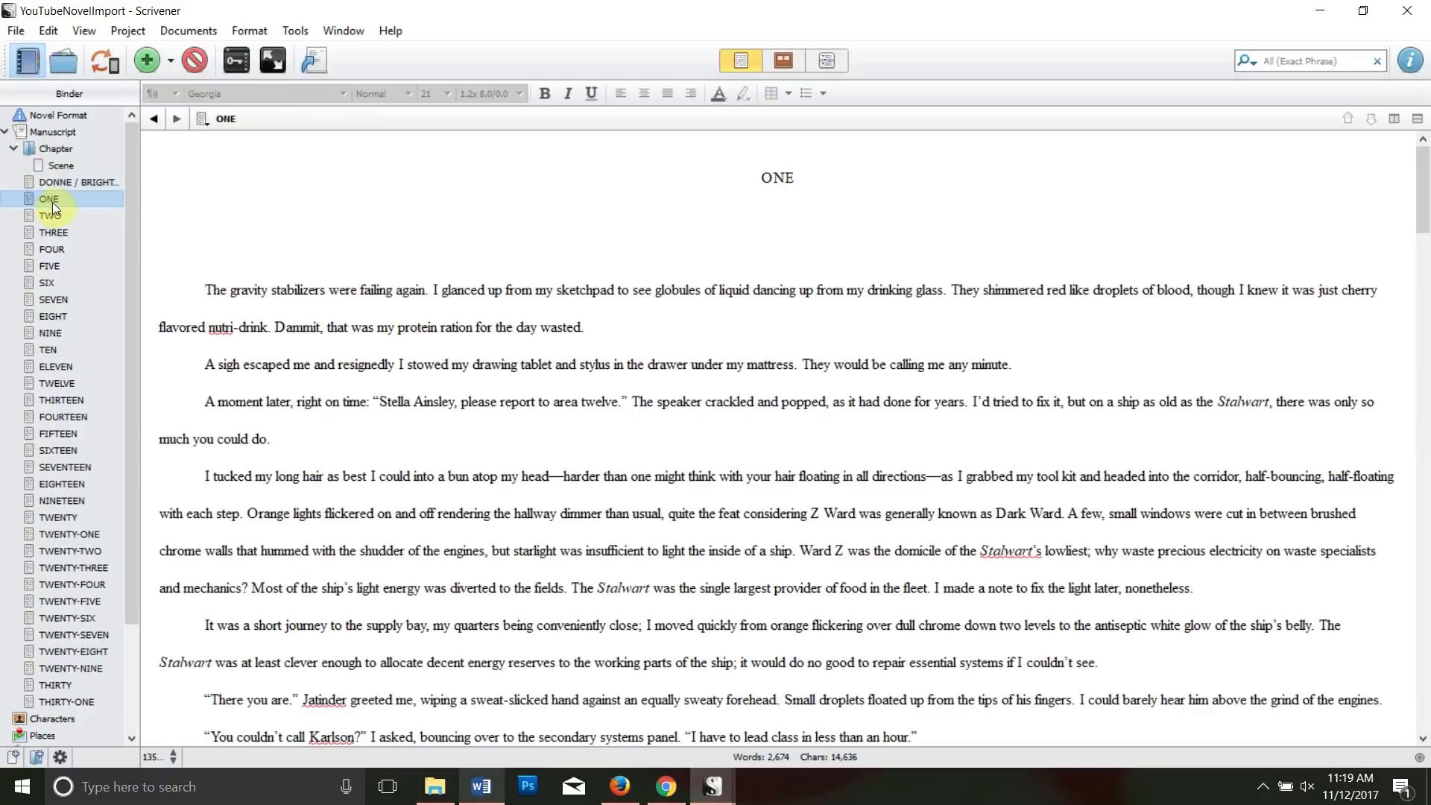
click(57, 214)
click(55, 233)
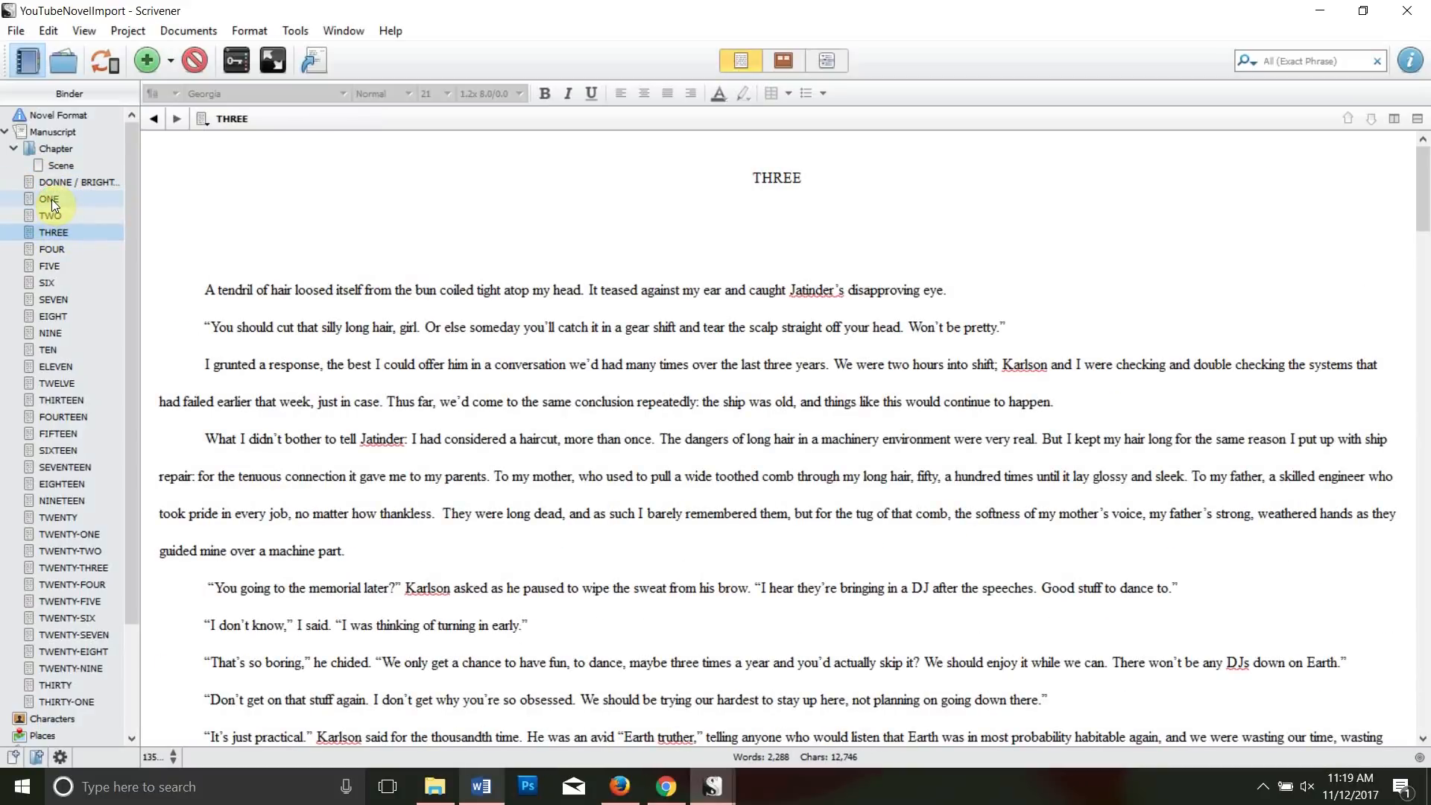
click(50, 199)
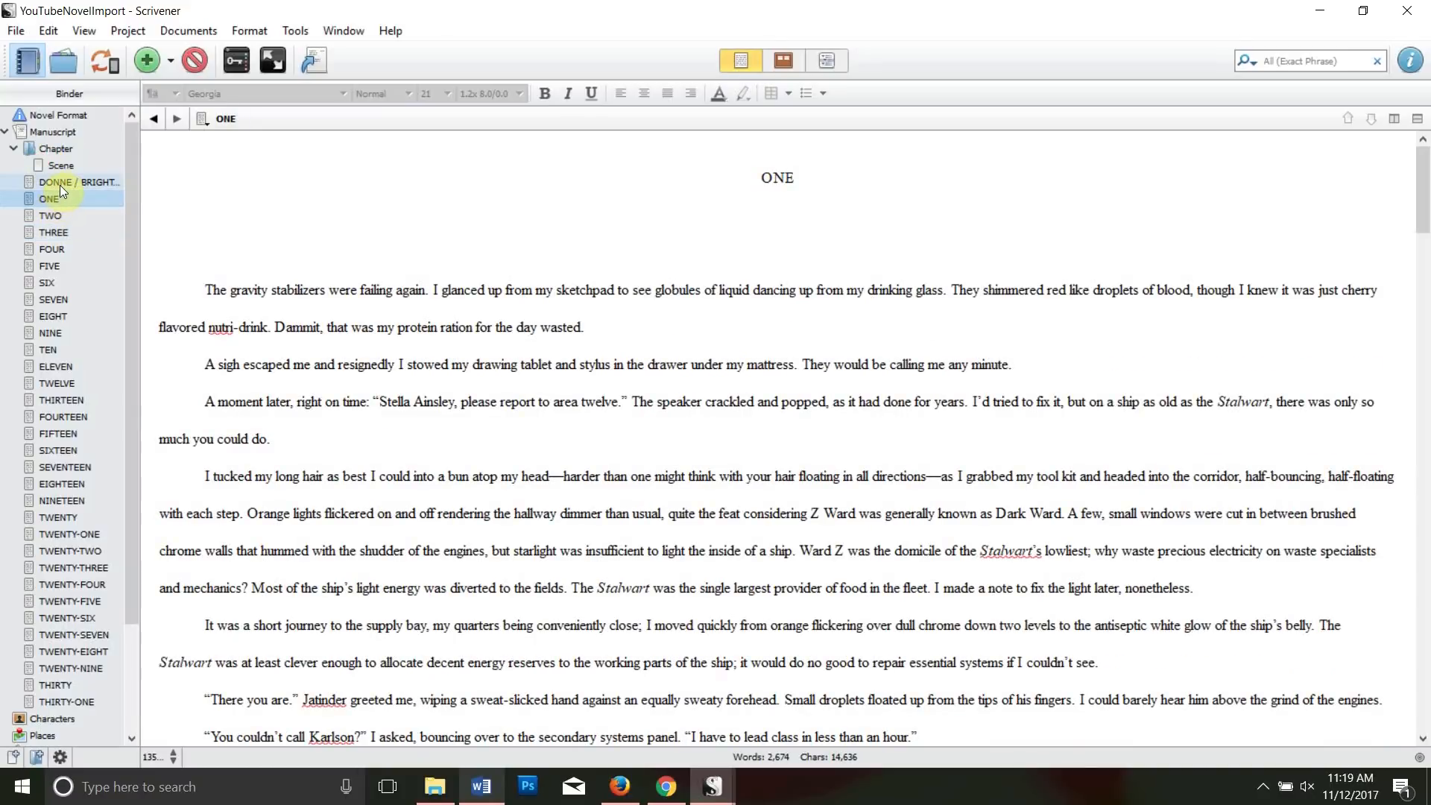
- Move the imported title page document and the empty Scene document in the Chapter folder to the trash
click(59, 185)
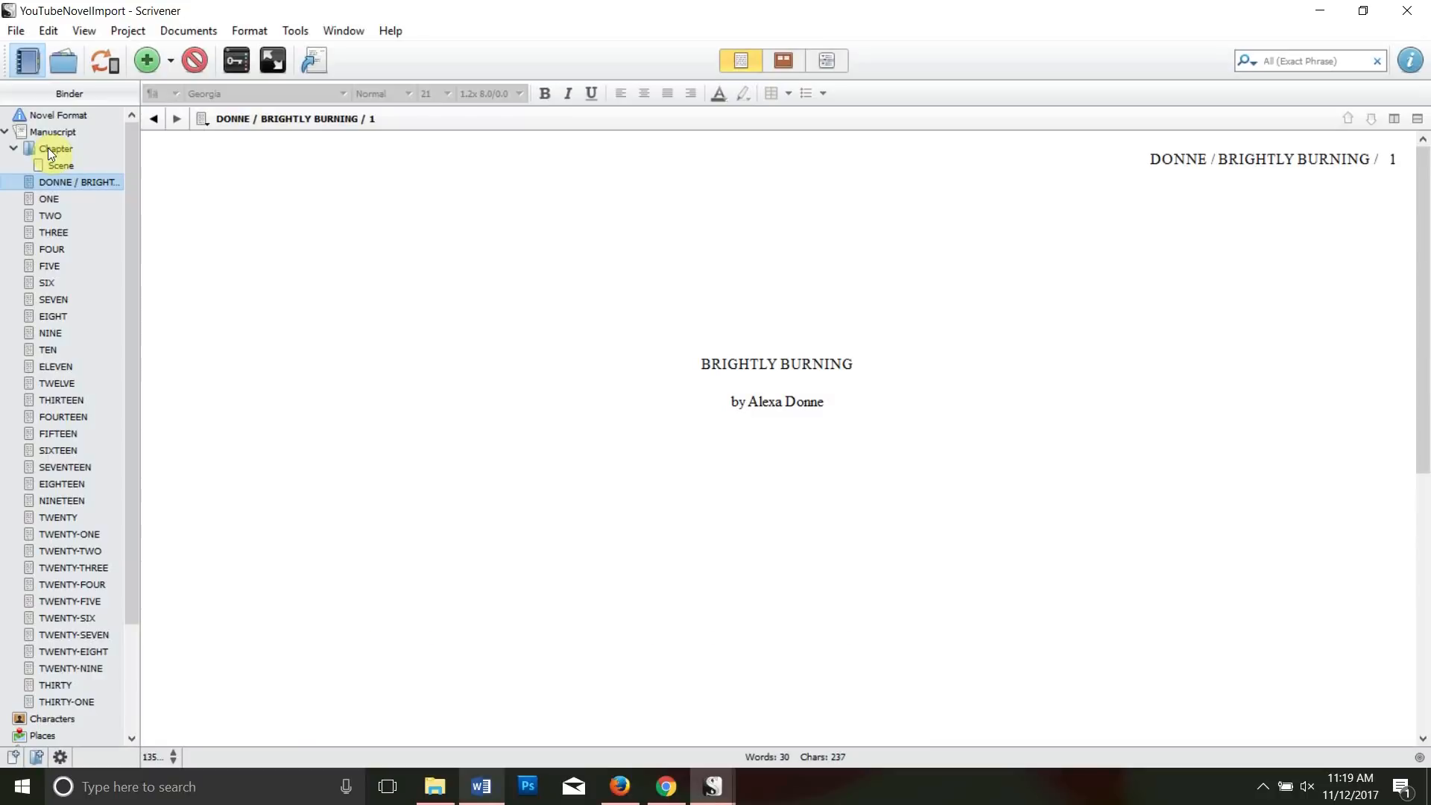
right_click(96, 182)
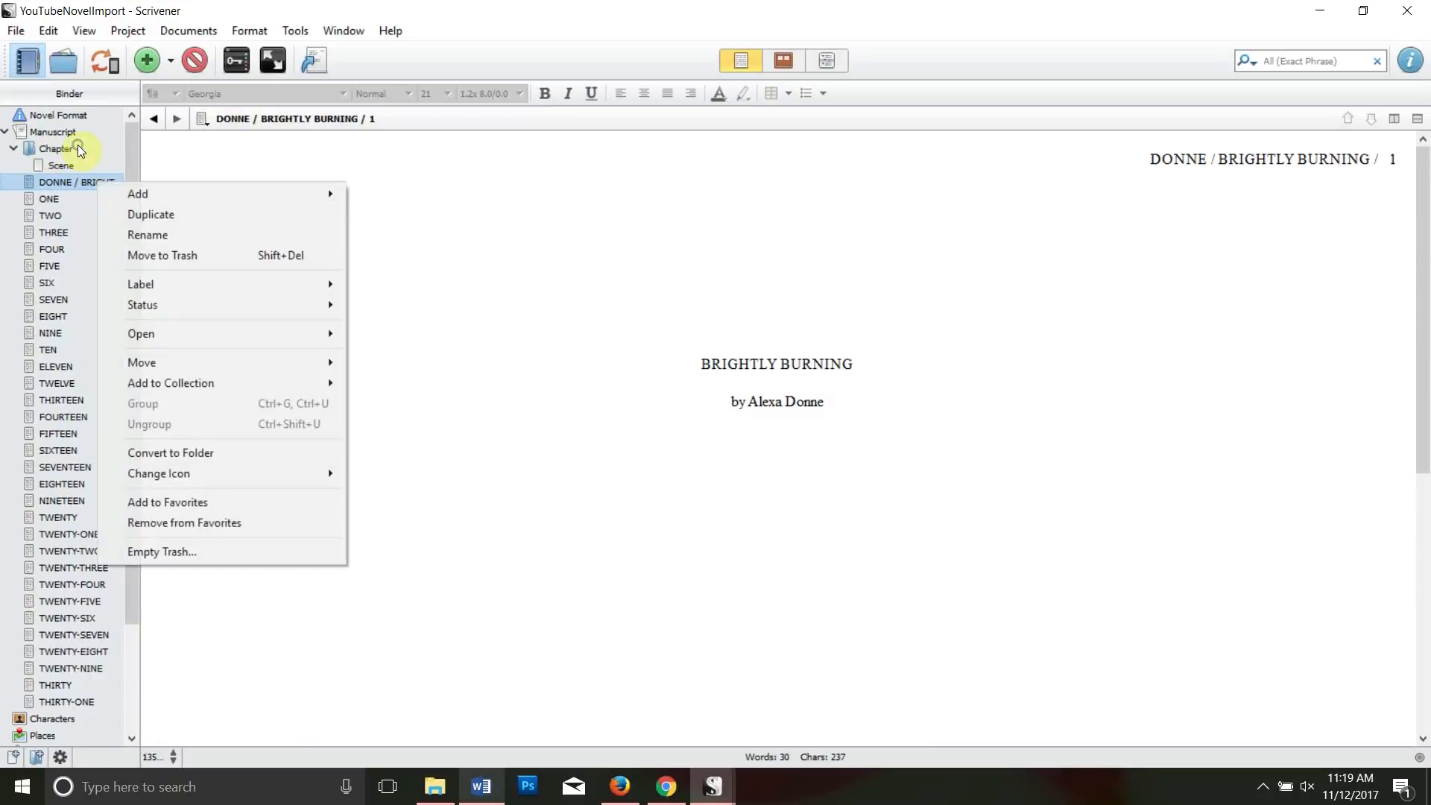
click(186, 255)
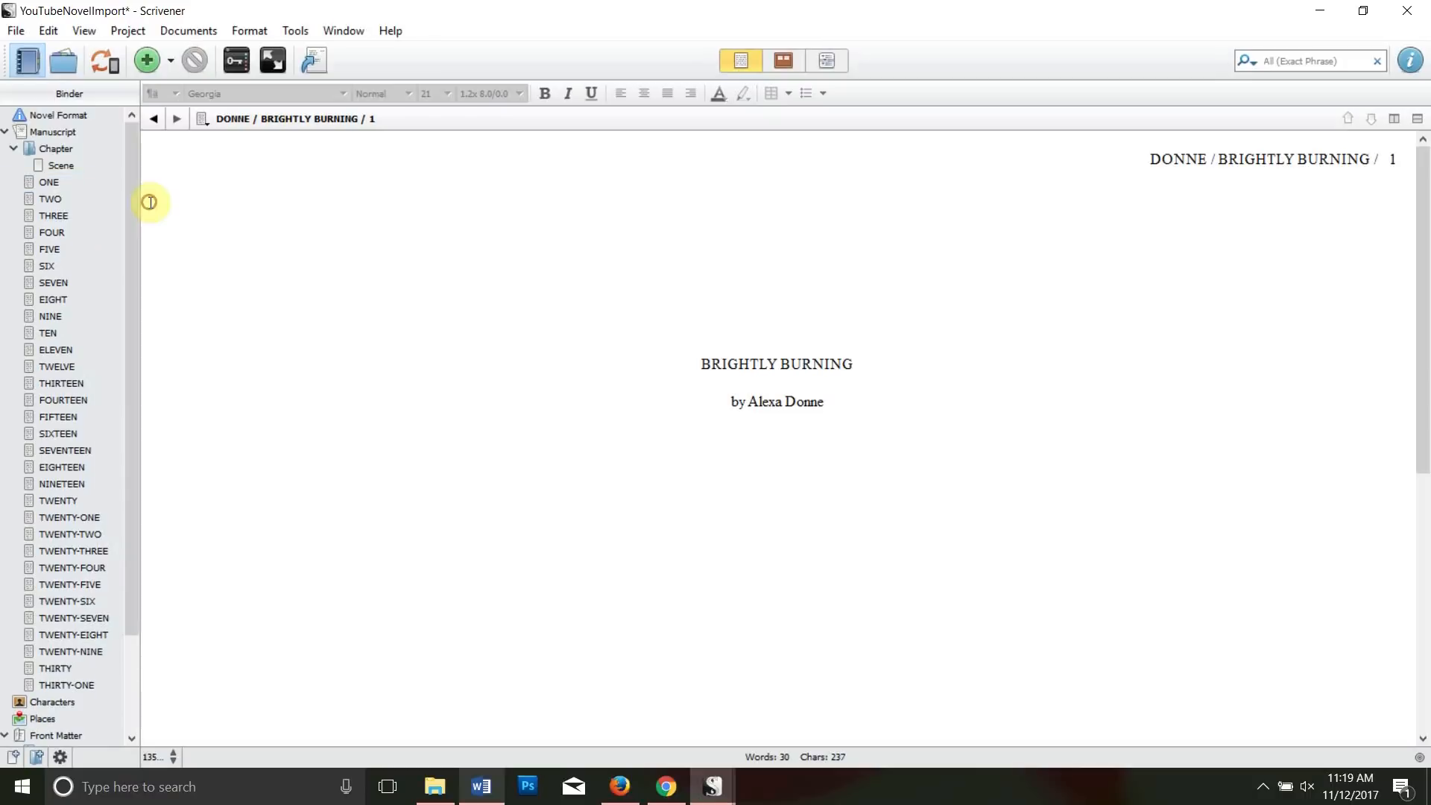
click(60, 167)
right_click(60, 169)
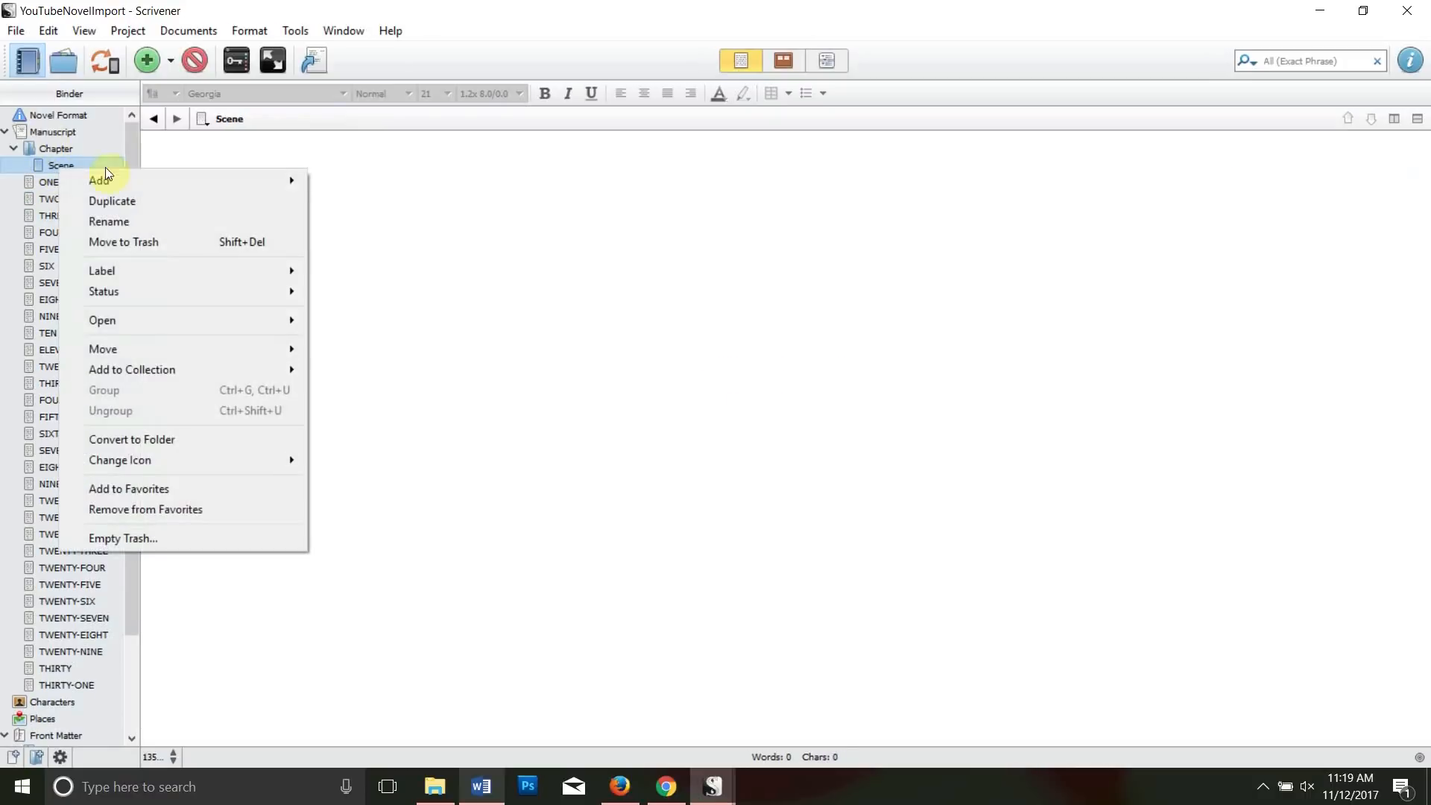
click(146, 241)
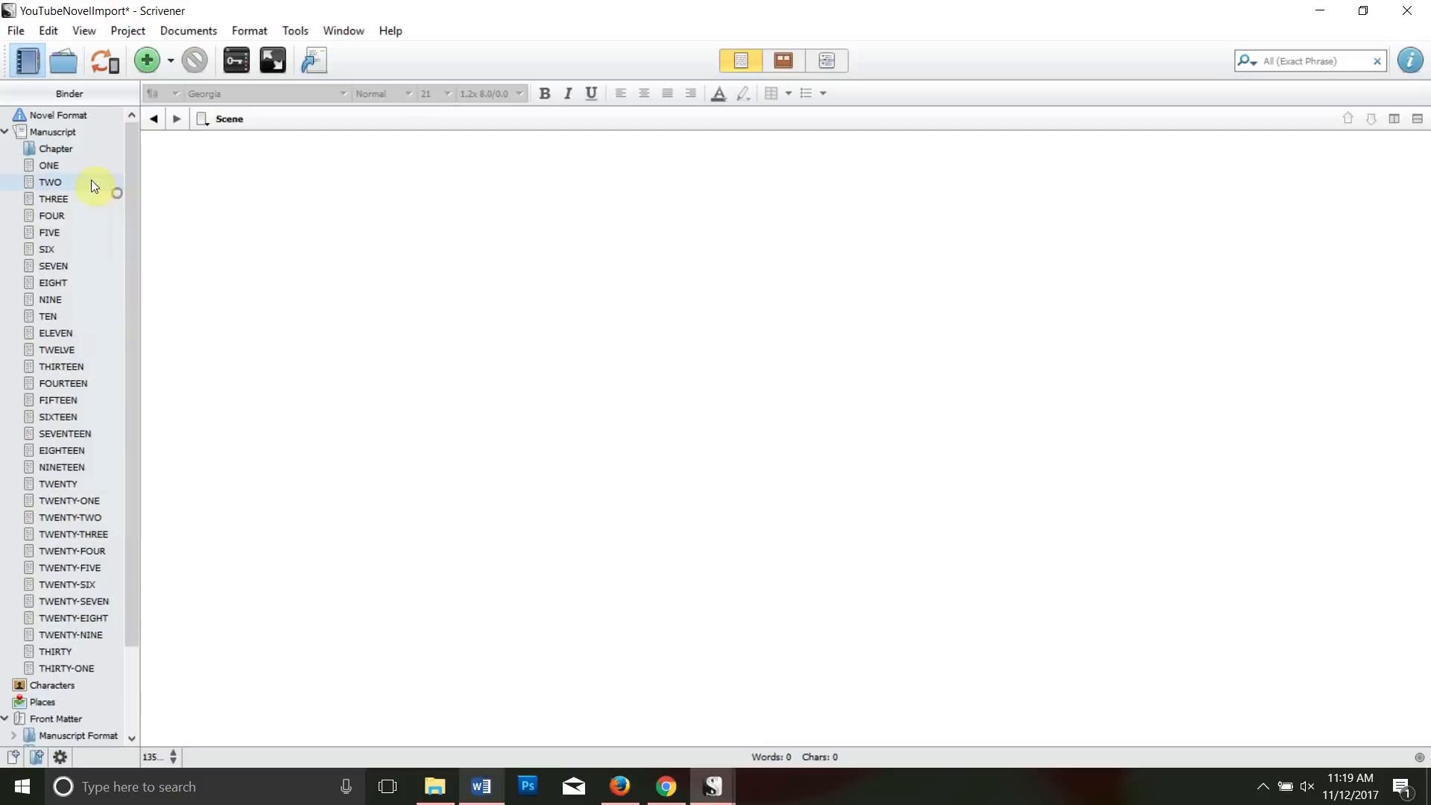
- Move document ONE into the Chapter folder, and file document TWO in a new folder named Chapter Two
click(46, 169)
drag(46, 167, 64, 149)
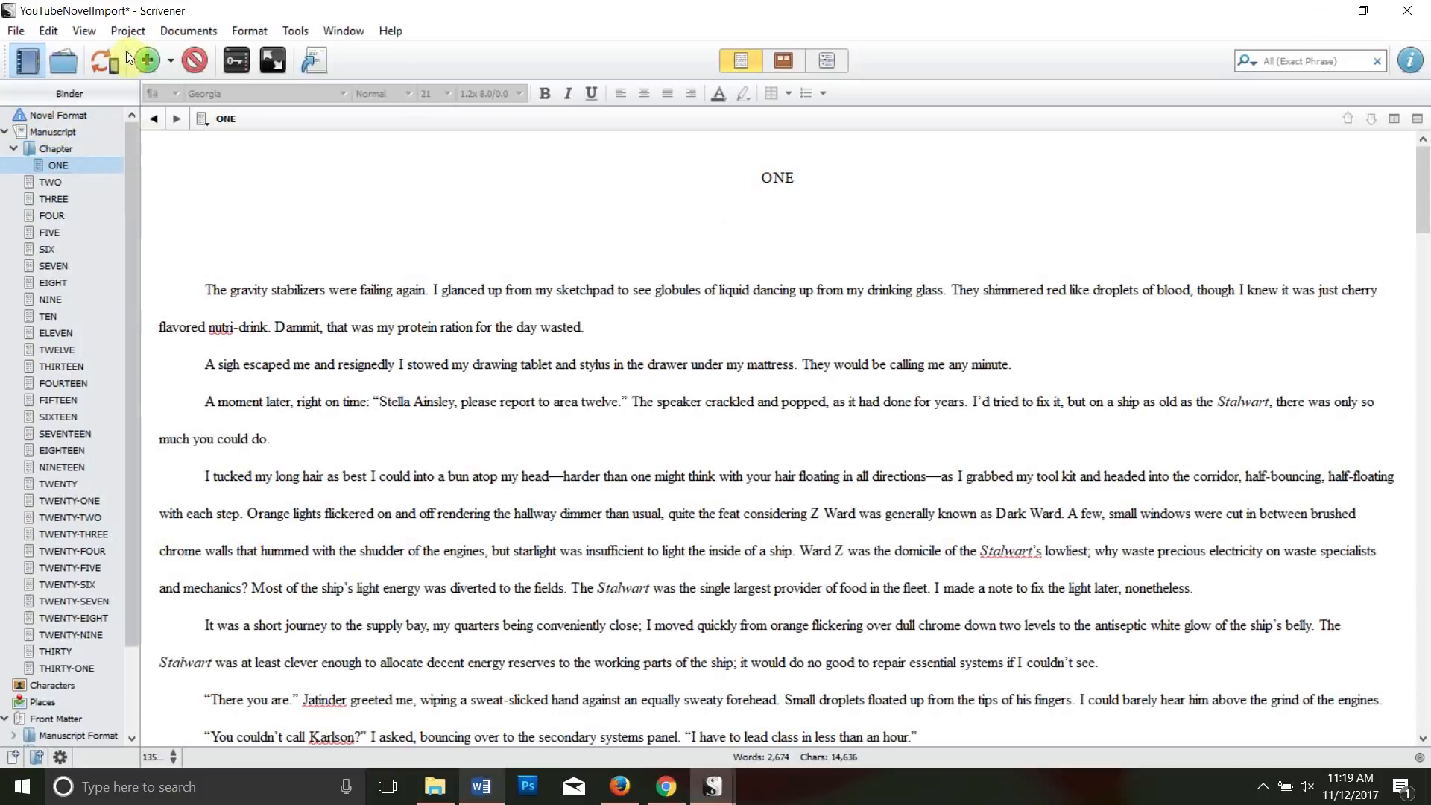
click(171, 61)
click(179, 111)
text(Chapter Two)
click(61, 195)
mouse_move(61, 195)
mouse_down()
mouse_move(49, 157)
mouse_move(78, 183)
mouse_up()
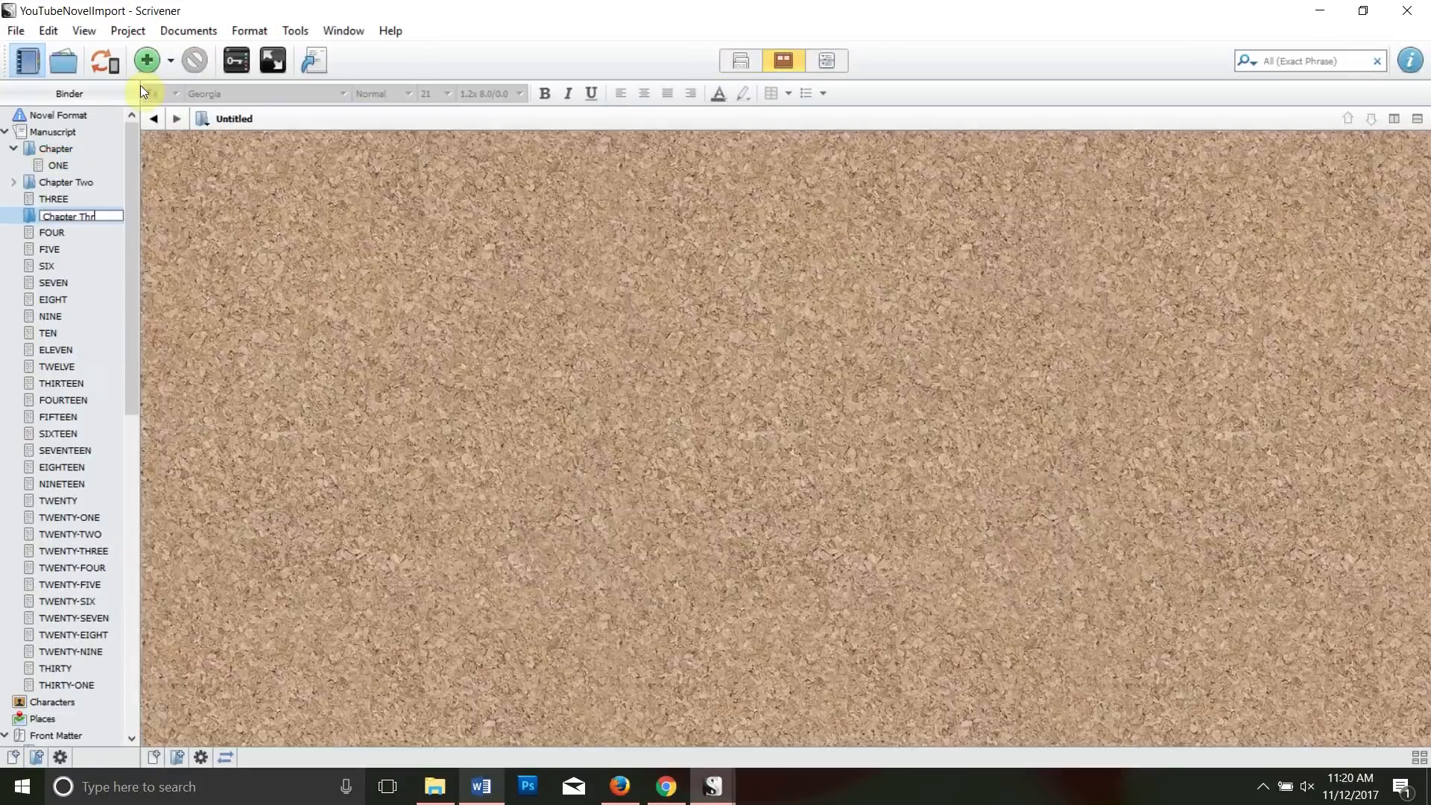
- Name the new folder below document THREE Chapter Three, move THREE into it, and view the Chapter Two folder
text(ee)
click(51, 198)
drag(50, 198, 61, 209)
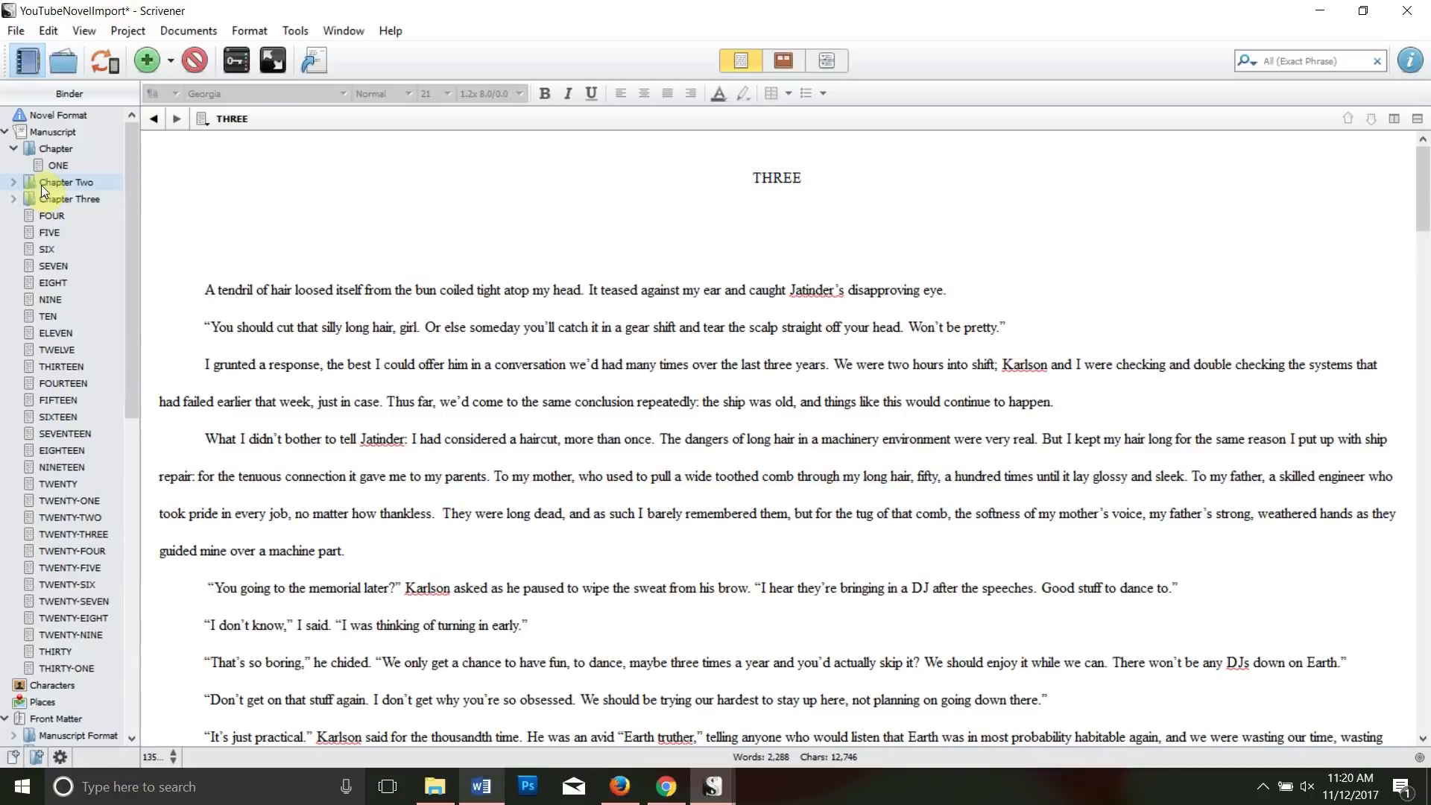
click(47, 182)
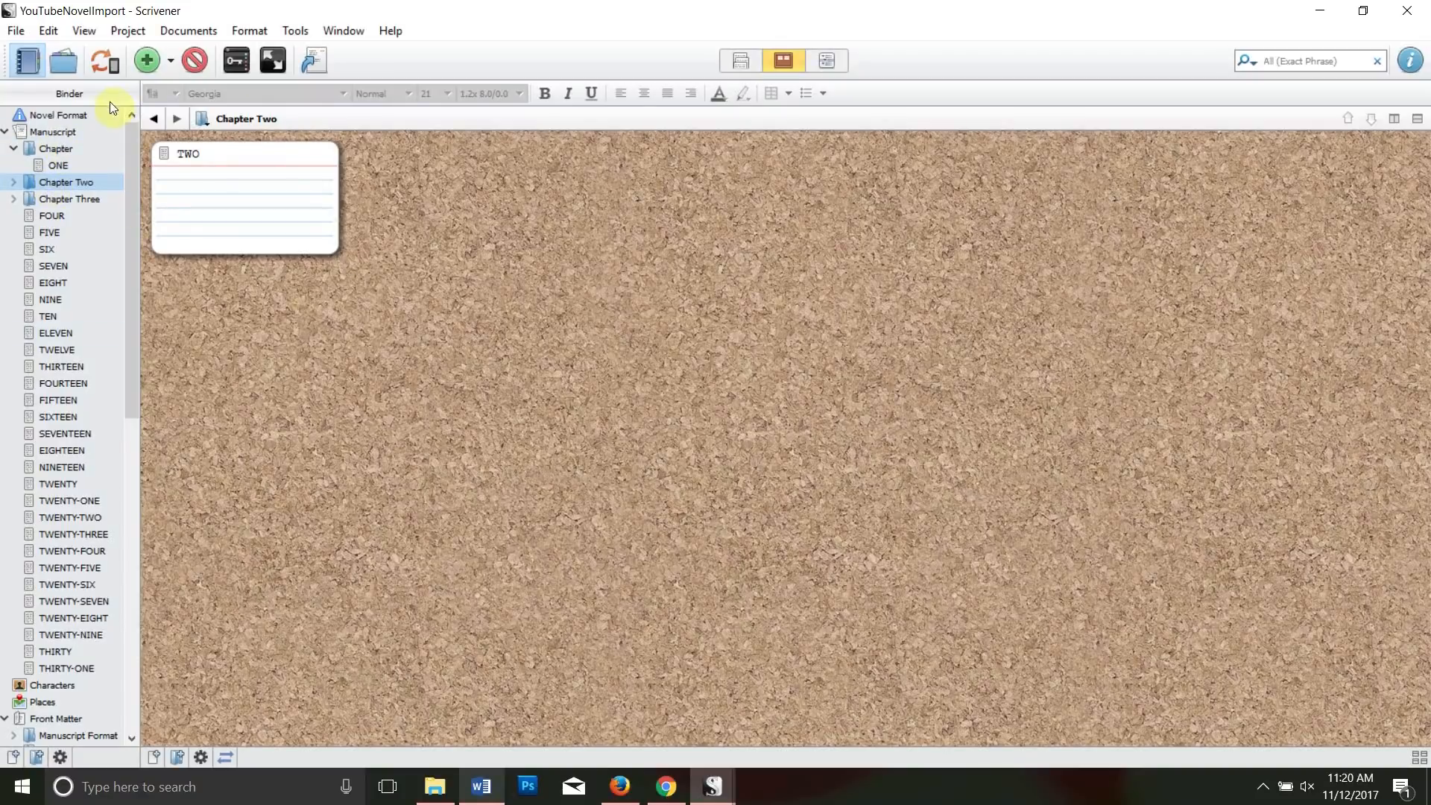
- Collapse the first chapter folder and rename it Chapter One, and view document FOUR
click(14, 149)
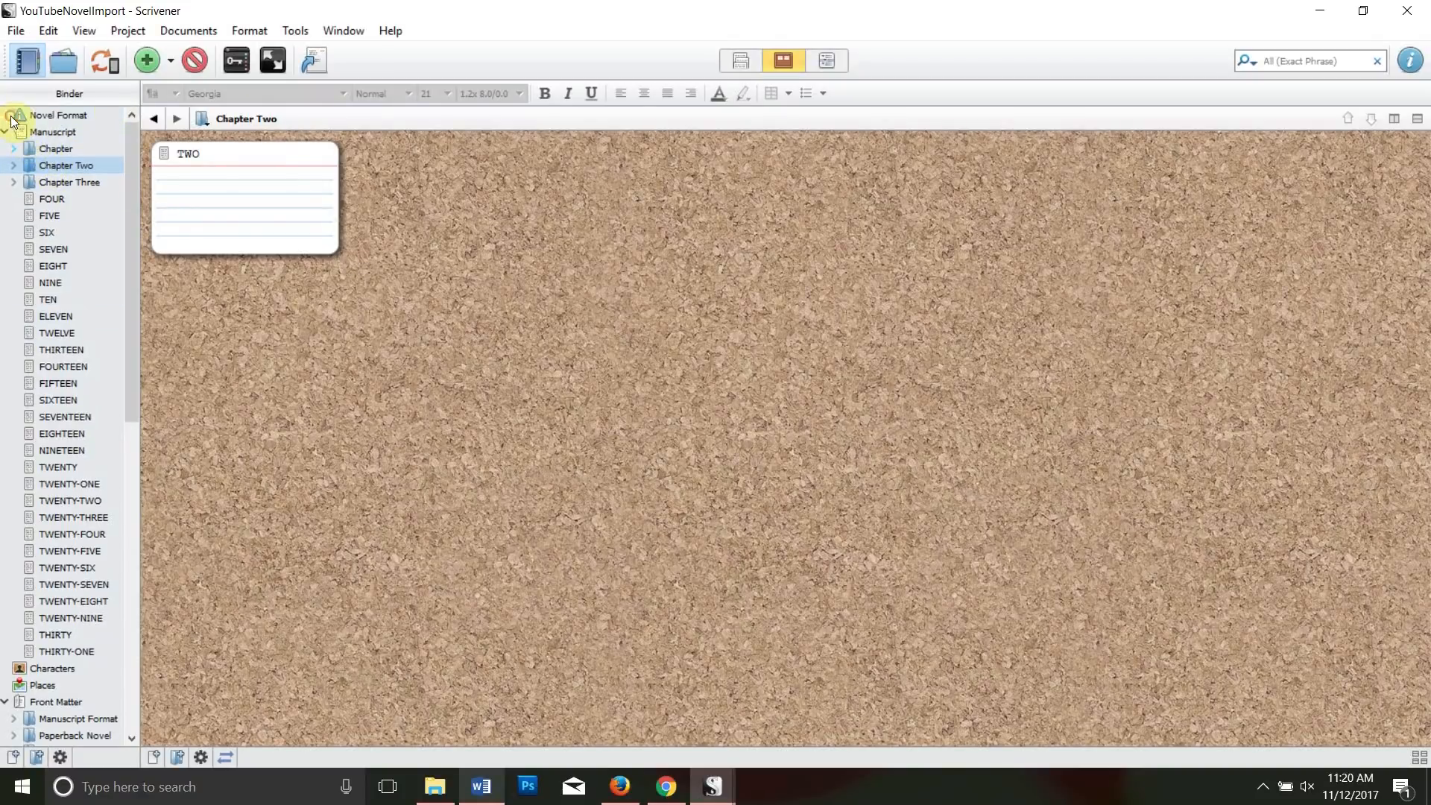
right_click(59, 151)
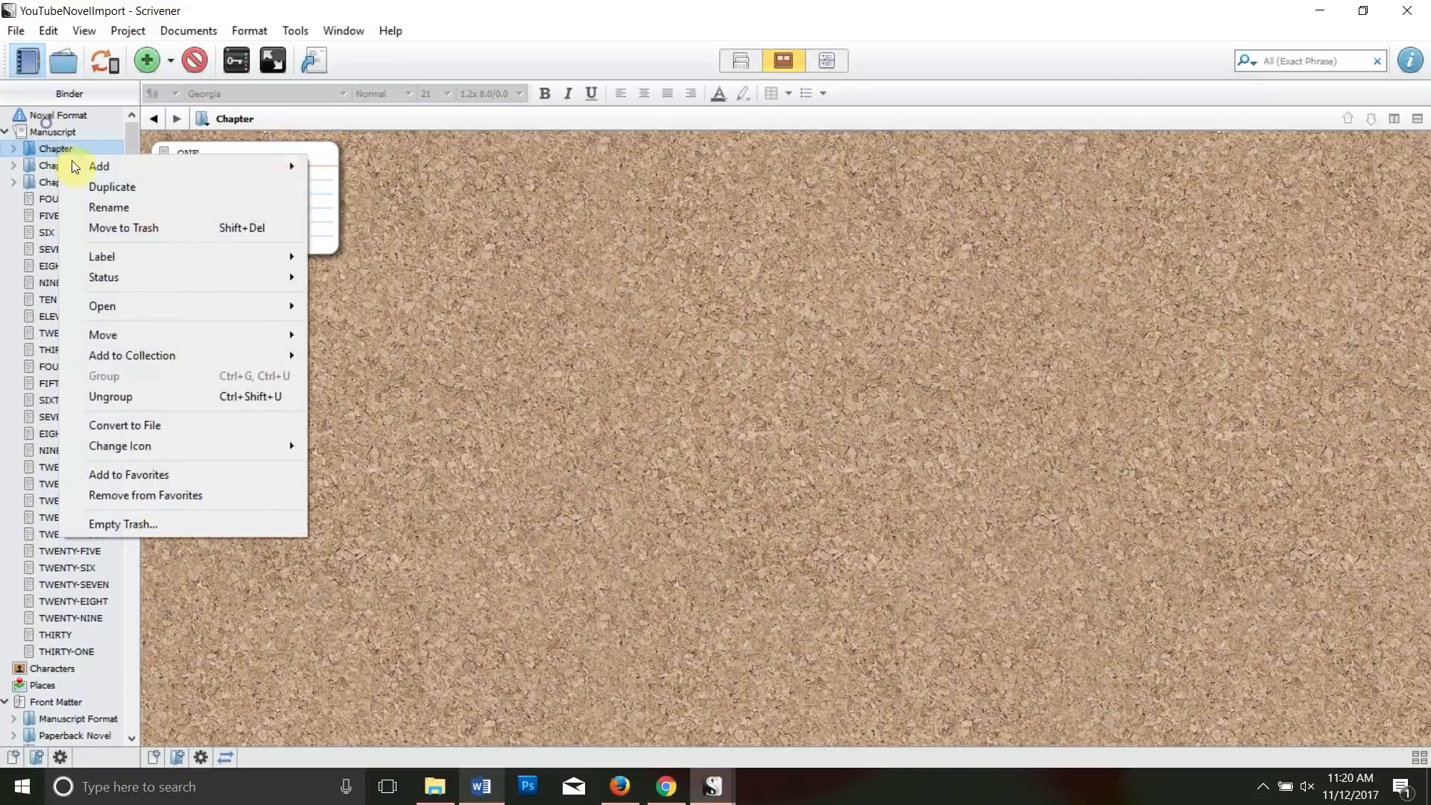
click(104, 207)
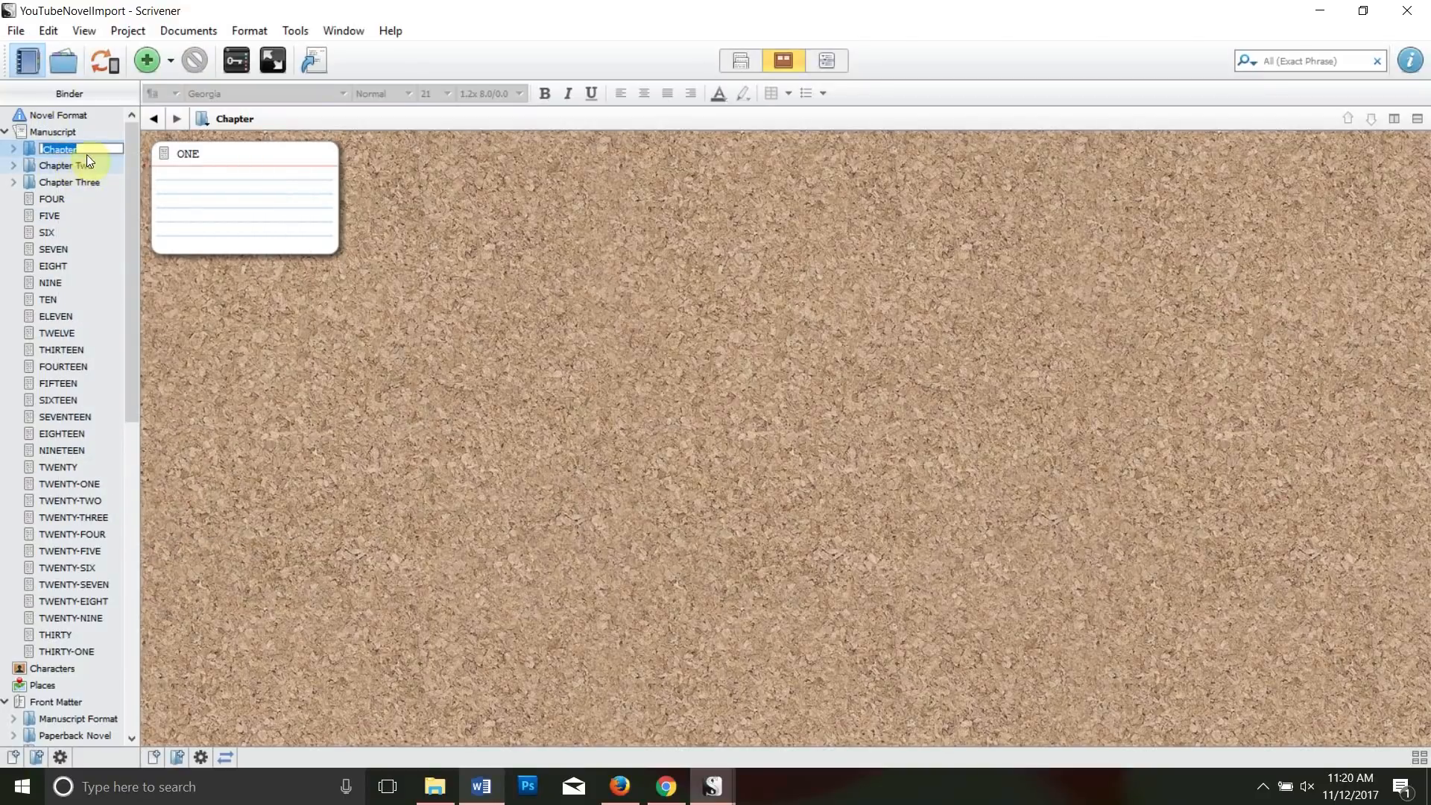
text(One)
click(62, 152)
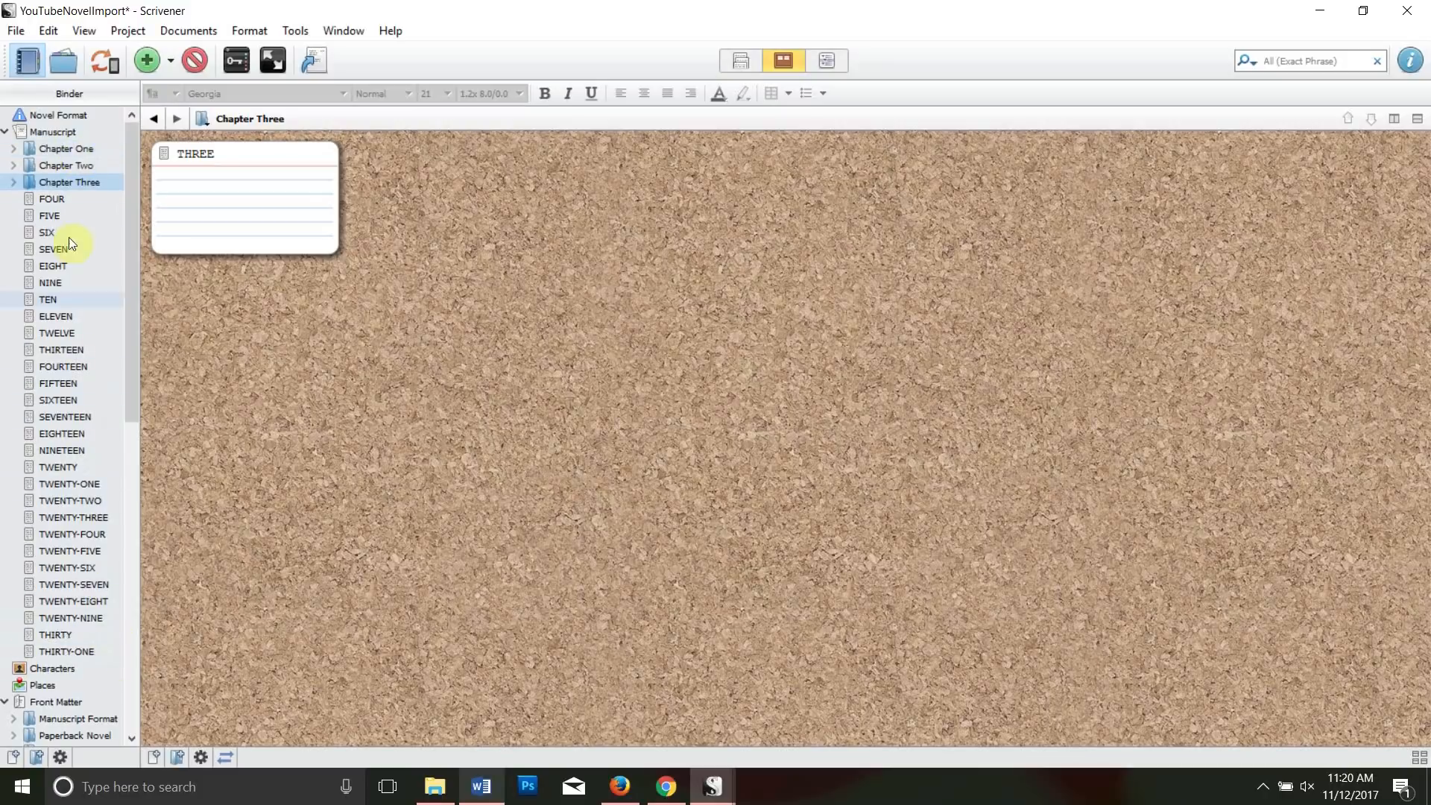
click(43, 198)
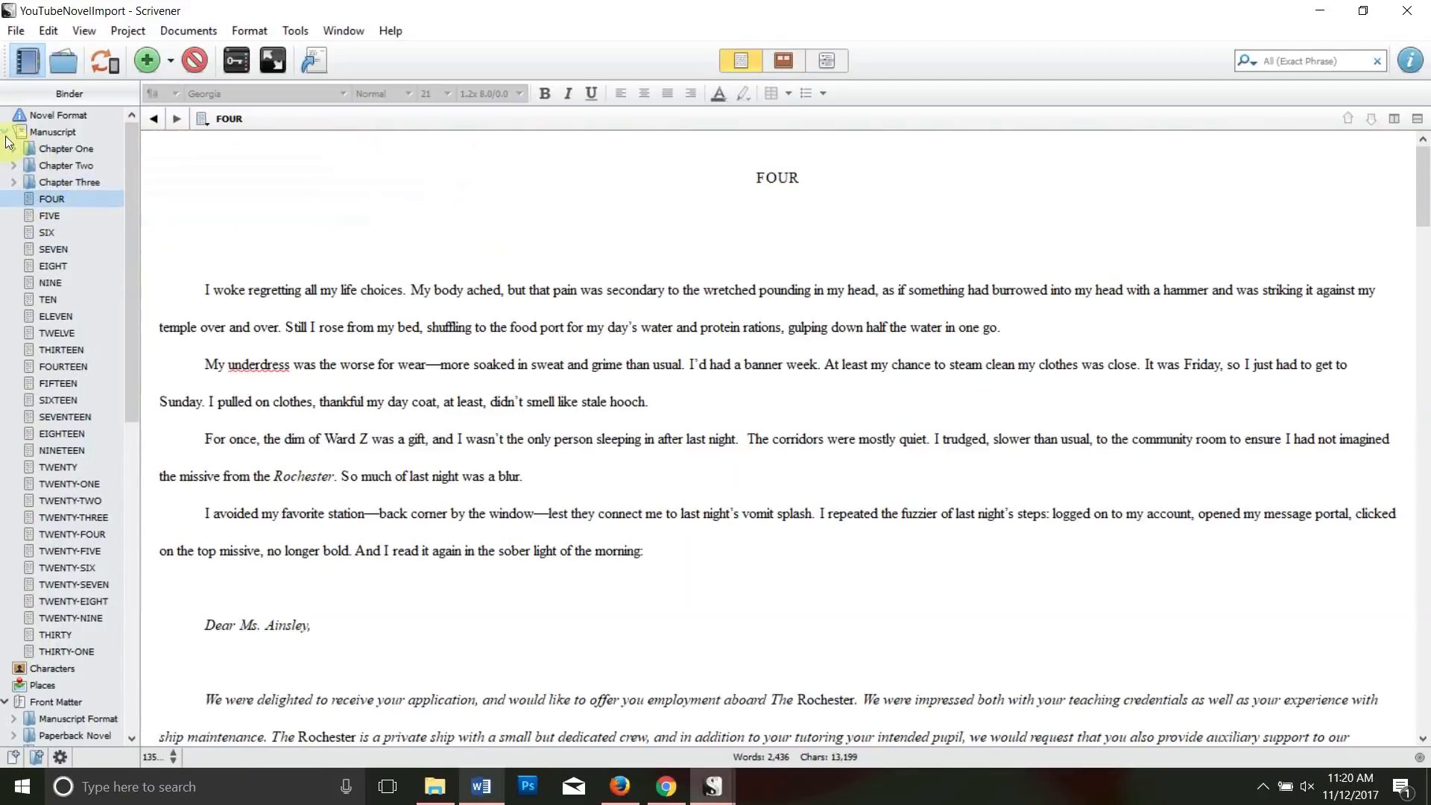
- Delete the ONE heading and the blank lines above the first paragraph of document ONE in Chapter One
click(14, 148)
click(60, 166)
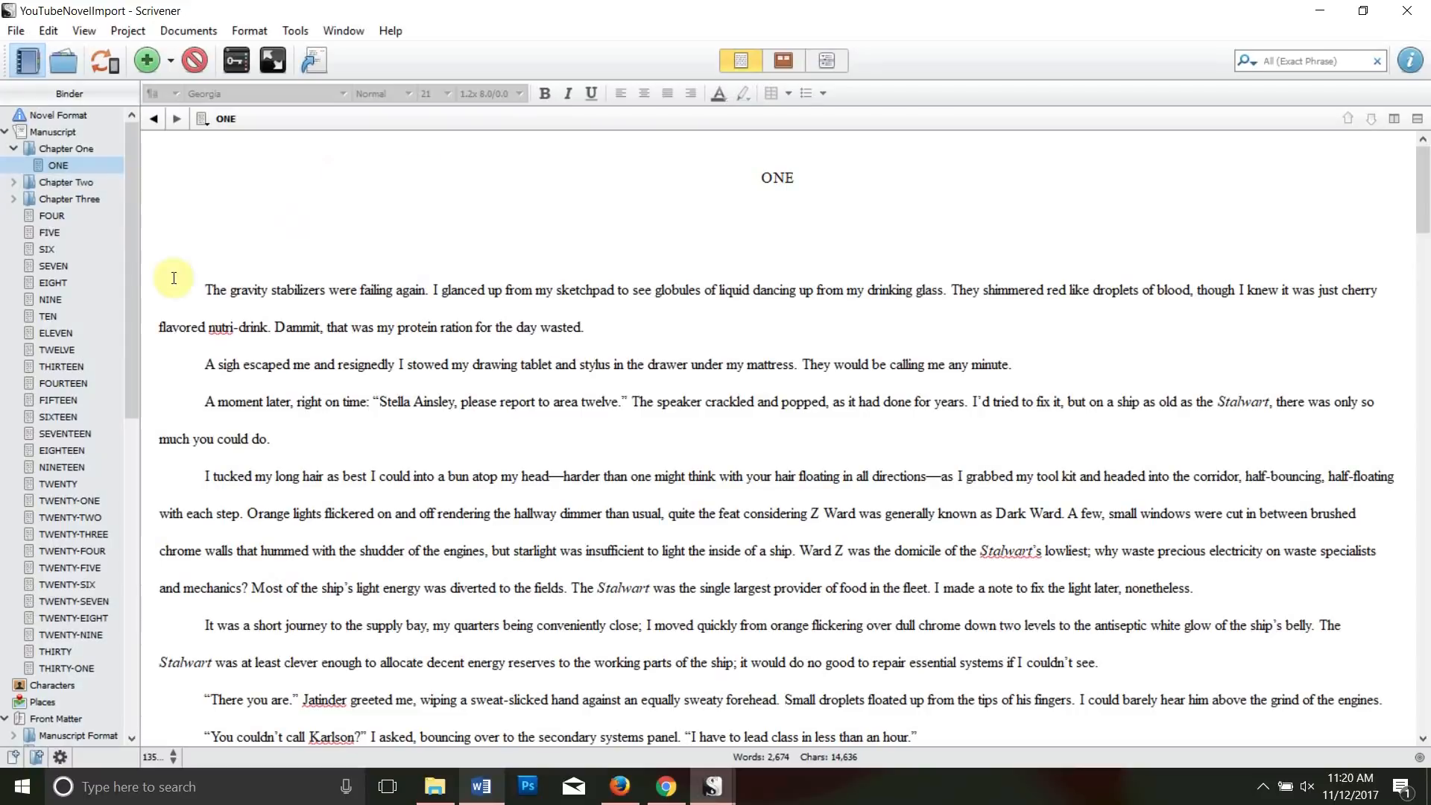
click(195, 292)
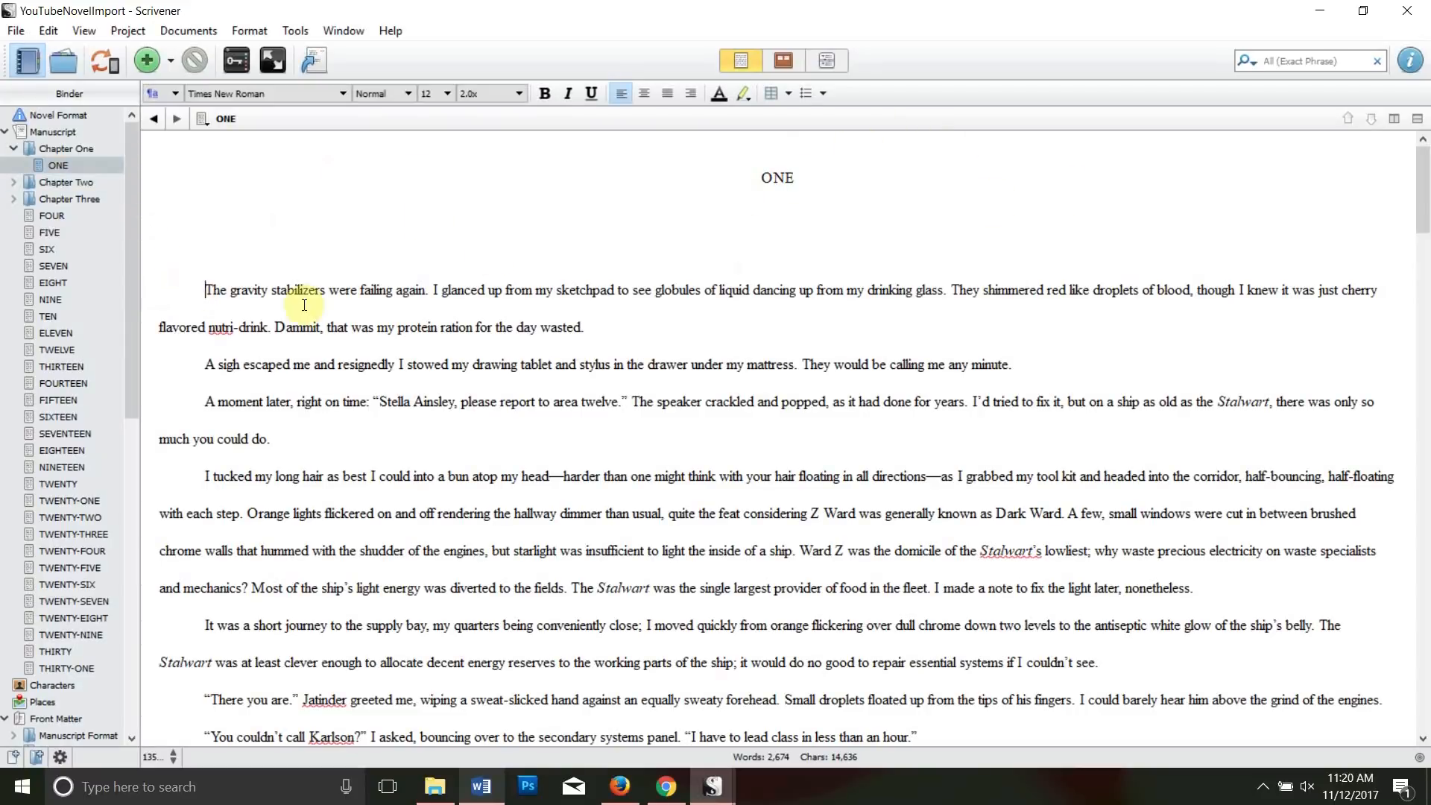
drag(205, 298, 691, 182)
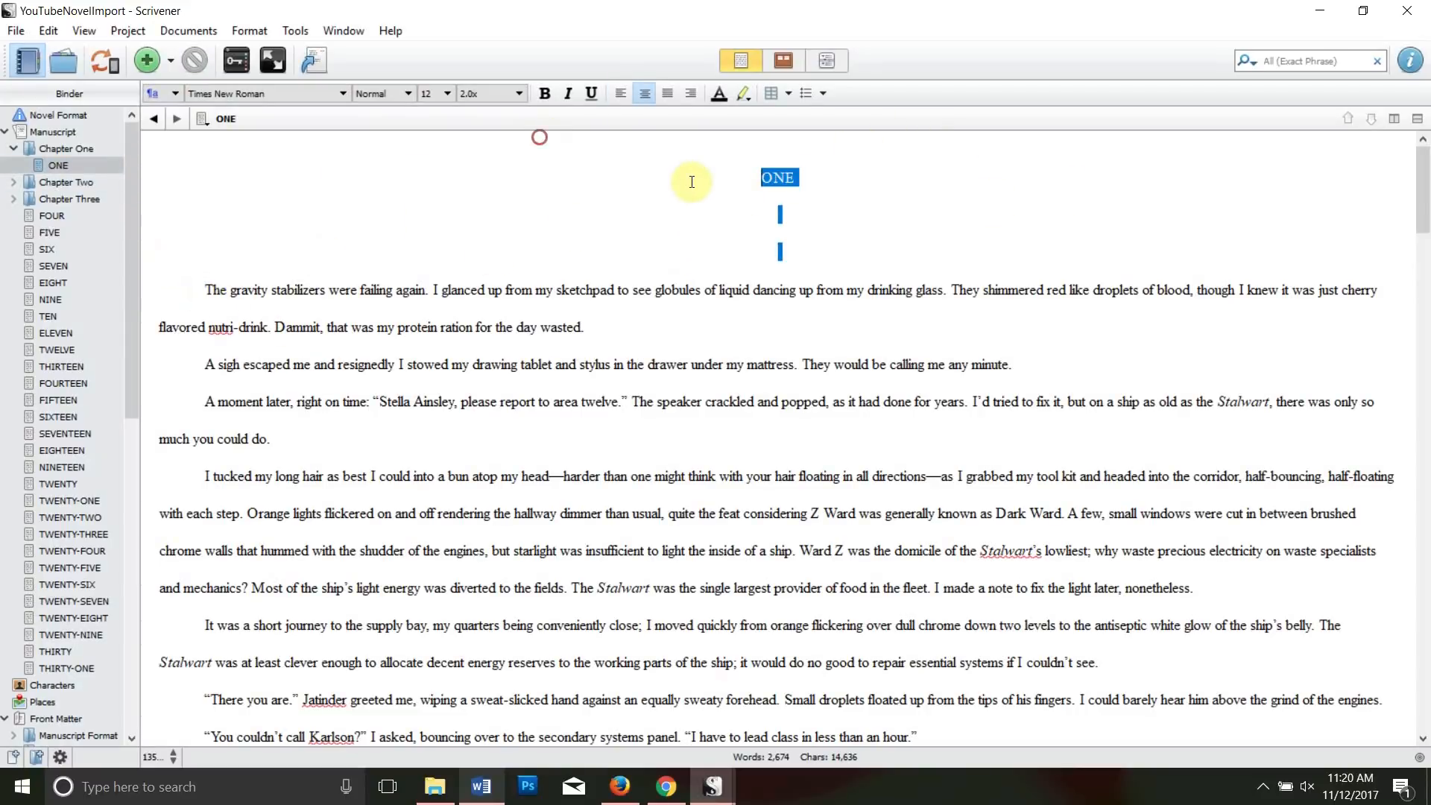
key(BackSpace)
- Remove the blank lines after the last paragraph of document ONE, return to its beginning, and open the Chapter Two folder
drag(1424, 216, 1424, 760)
drag(703, 483, 830, 758)
key(BackSpace)
key(BackSpace)
key(BackSpace)
key(BackSpace)
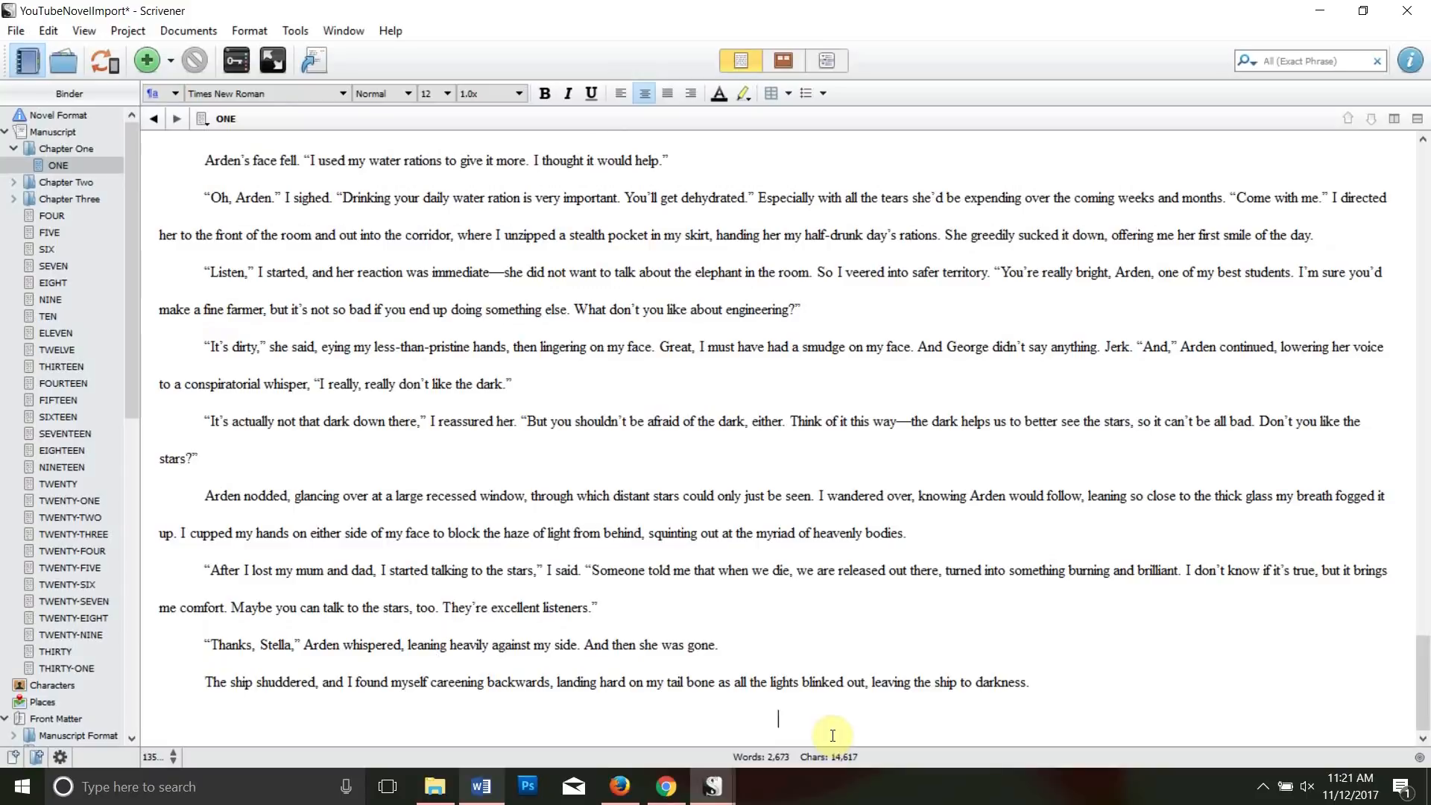
drag(1423, 673, 1413, 132)
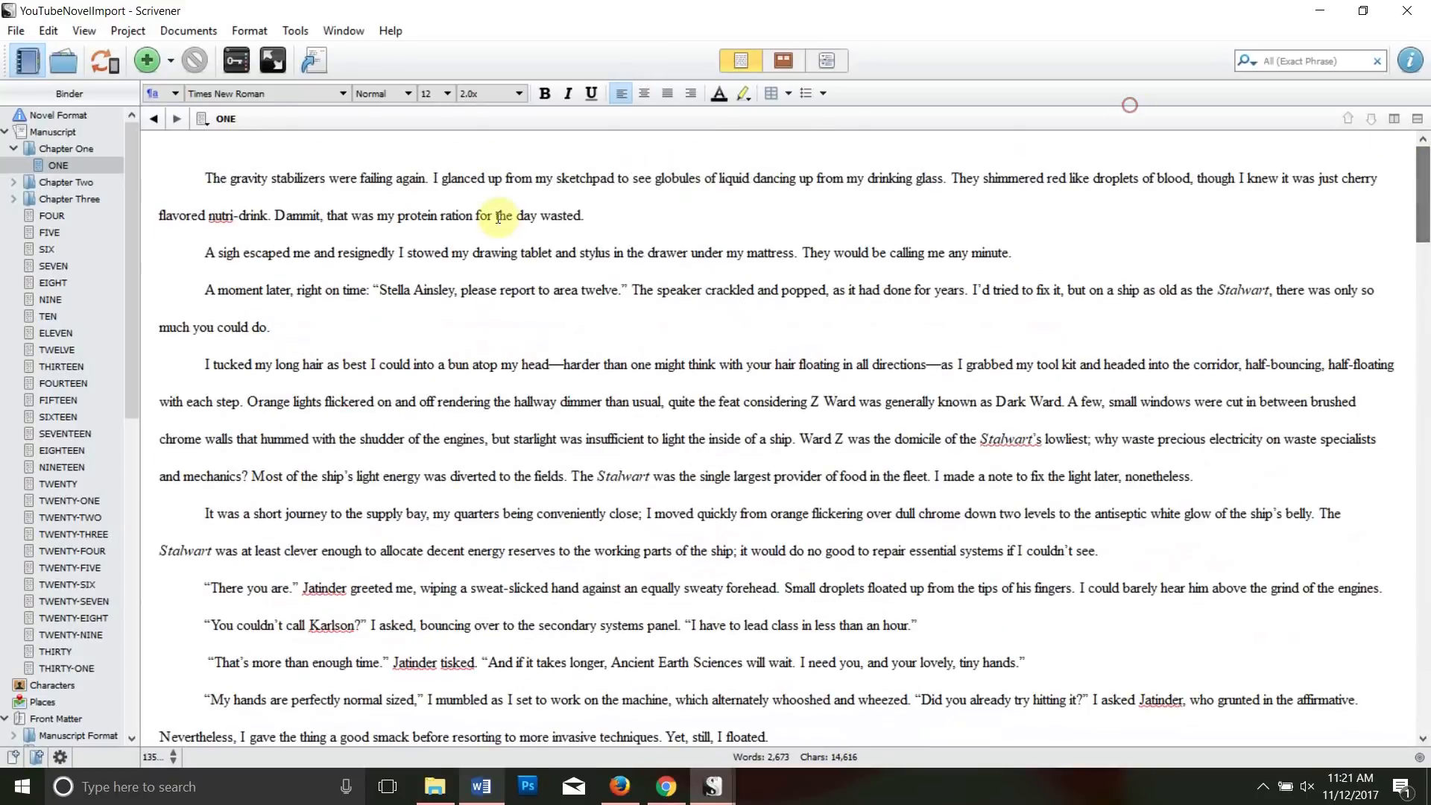
click(32, 182)
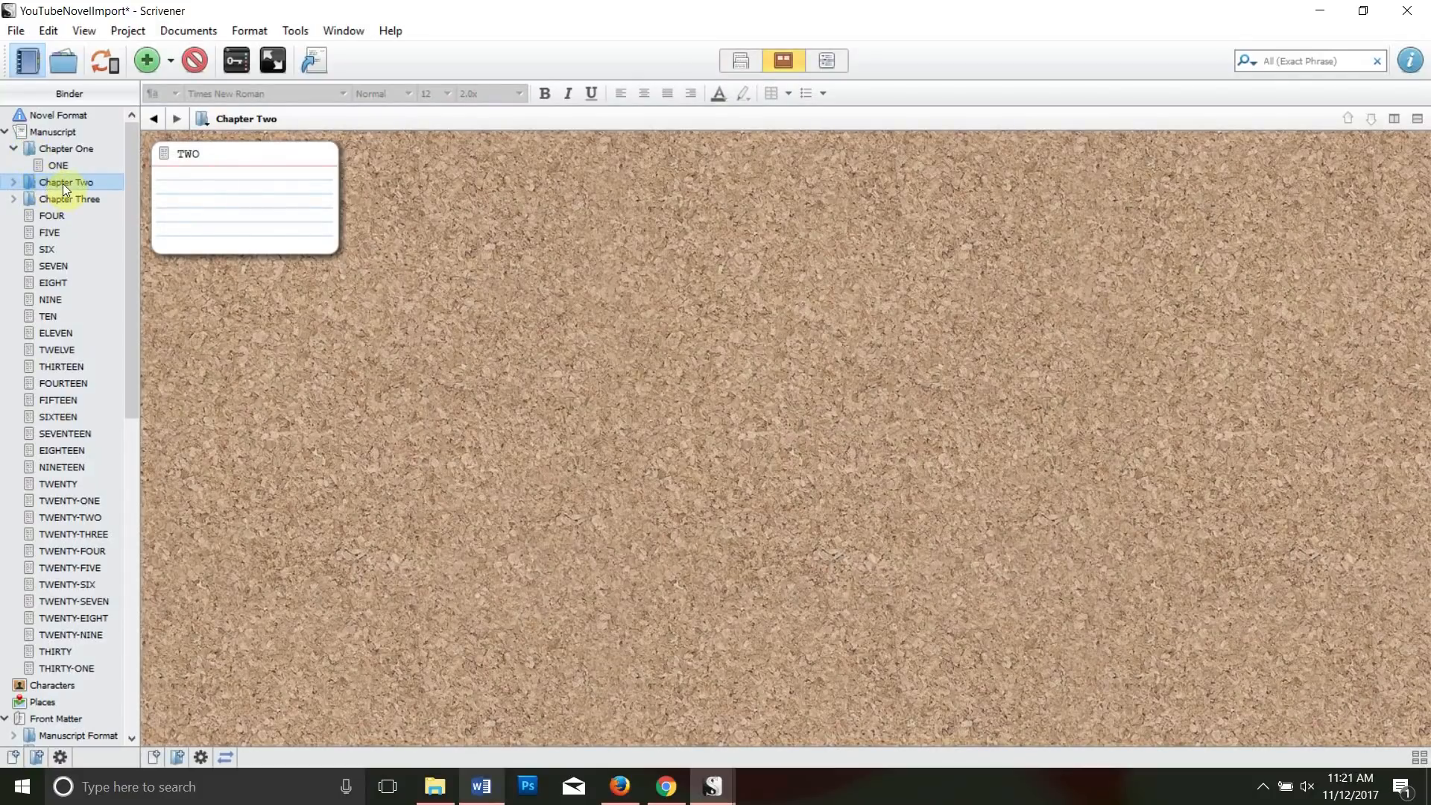